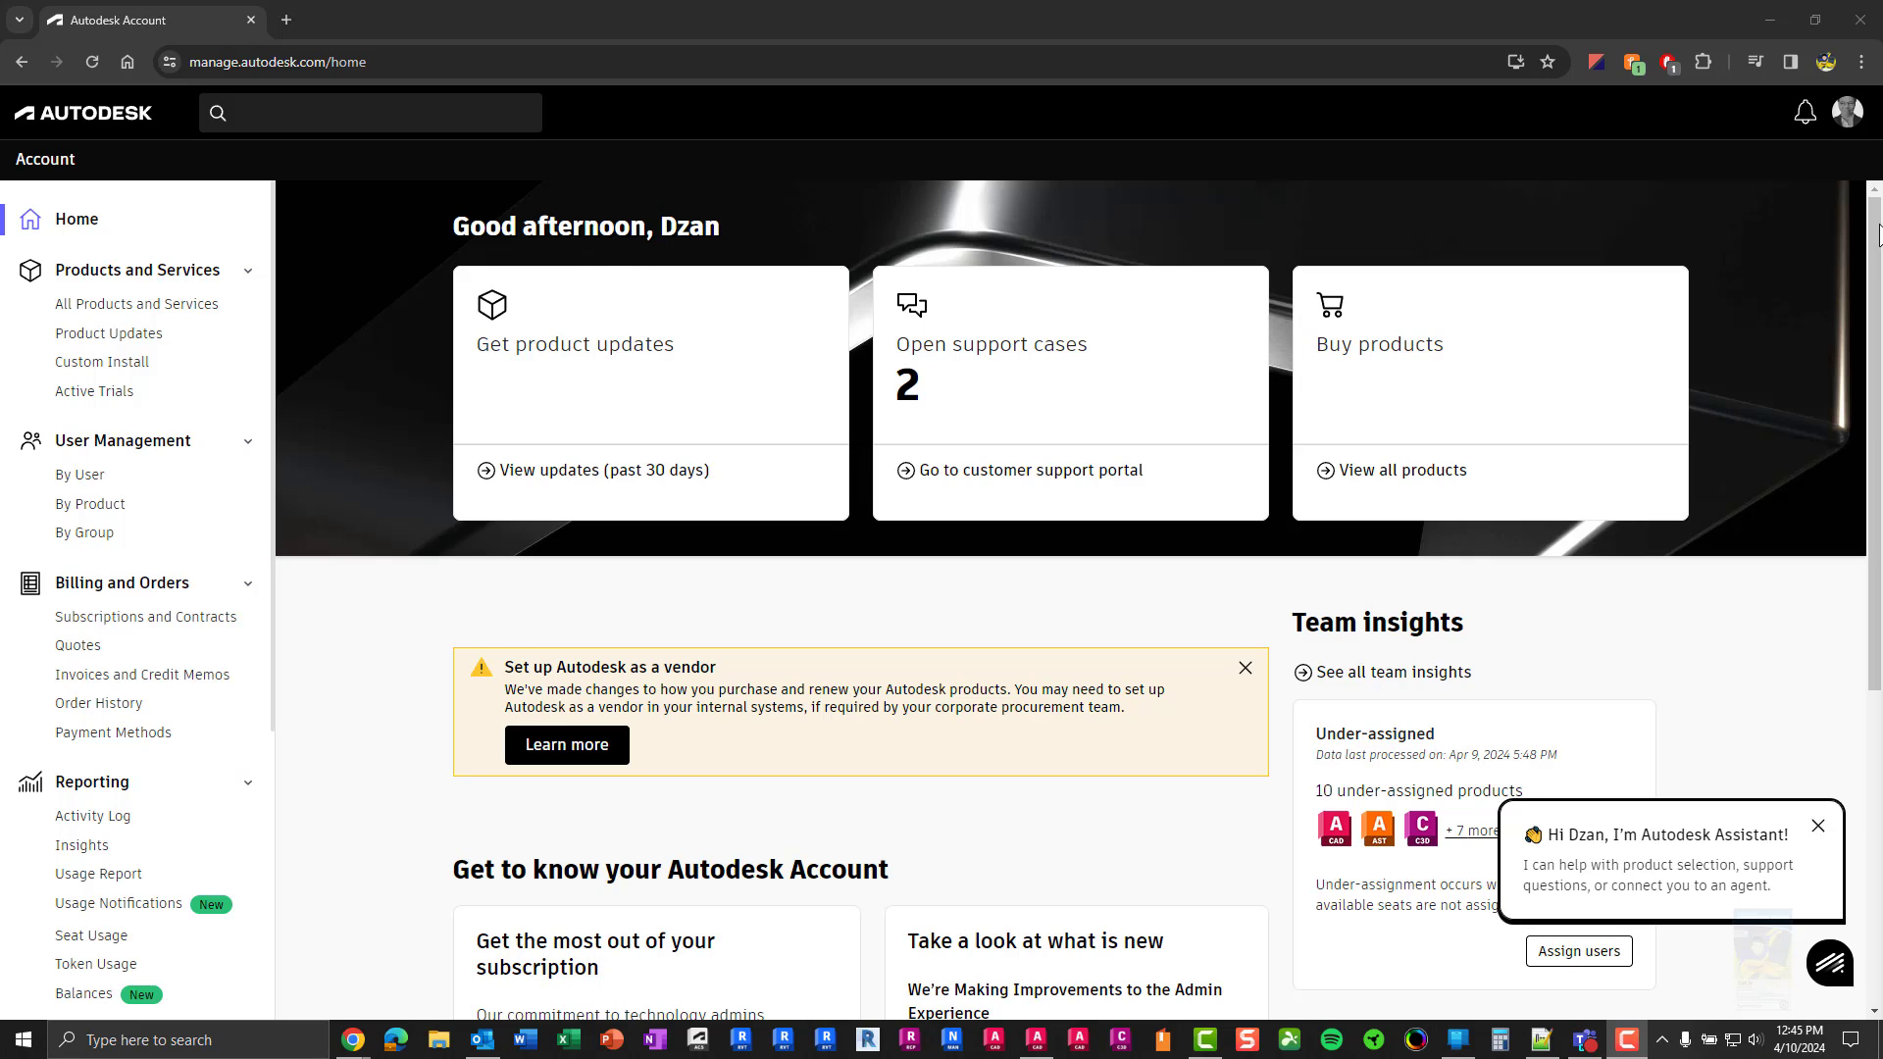
# Bring the browser forward, dismiss the Desktop Connector welcome message and browse the account home page
pyautogui.click(950, 12)
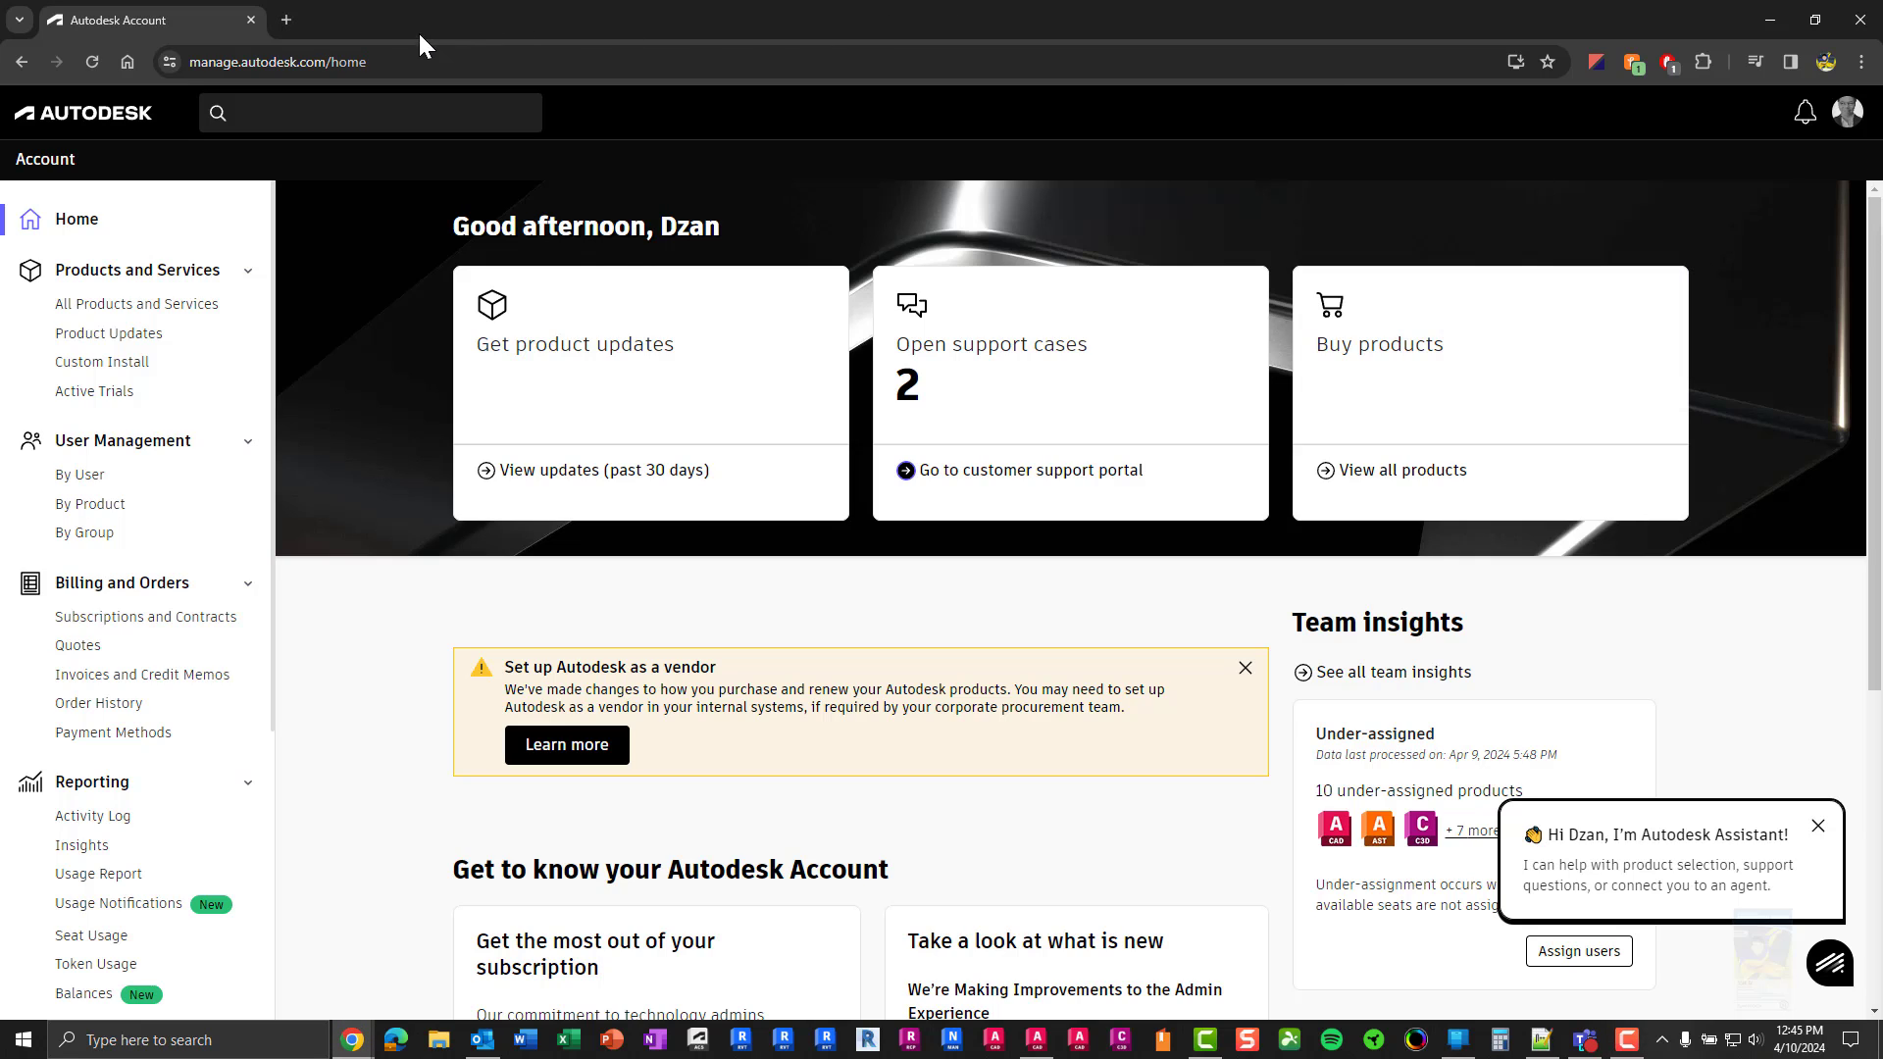
pyautogui.click(403, 54)
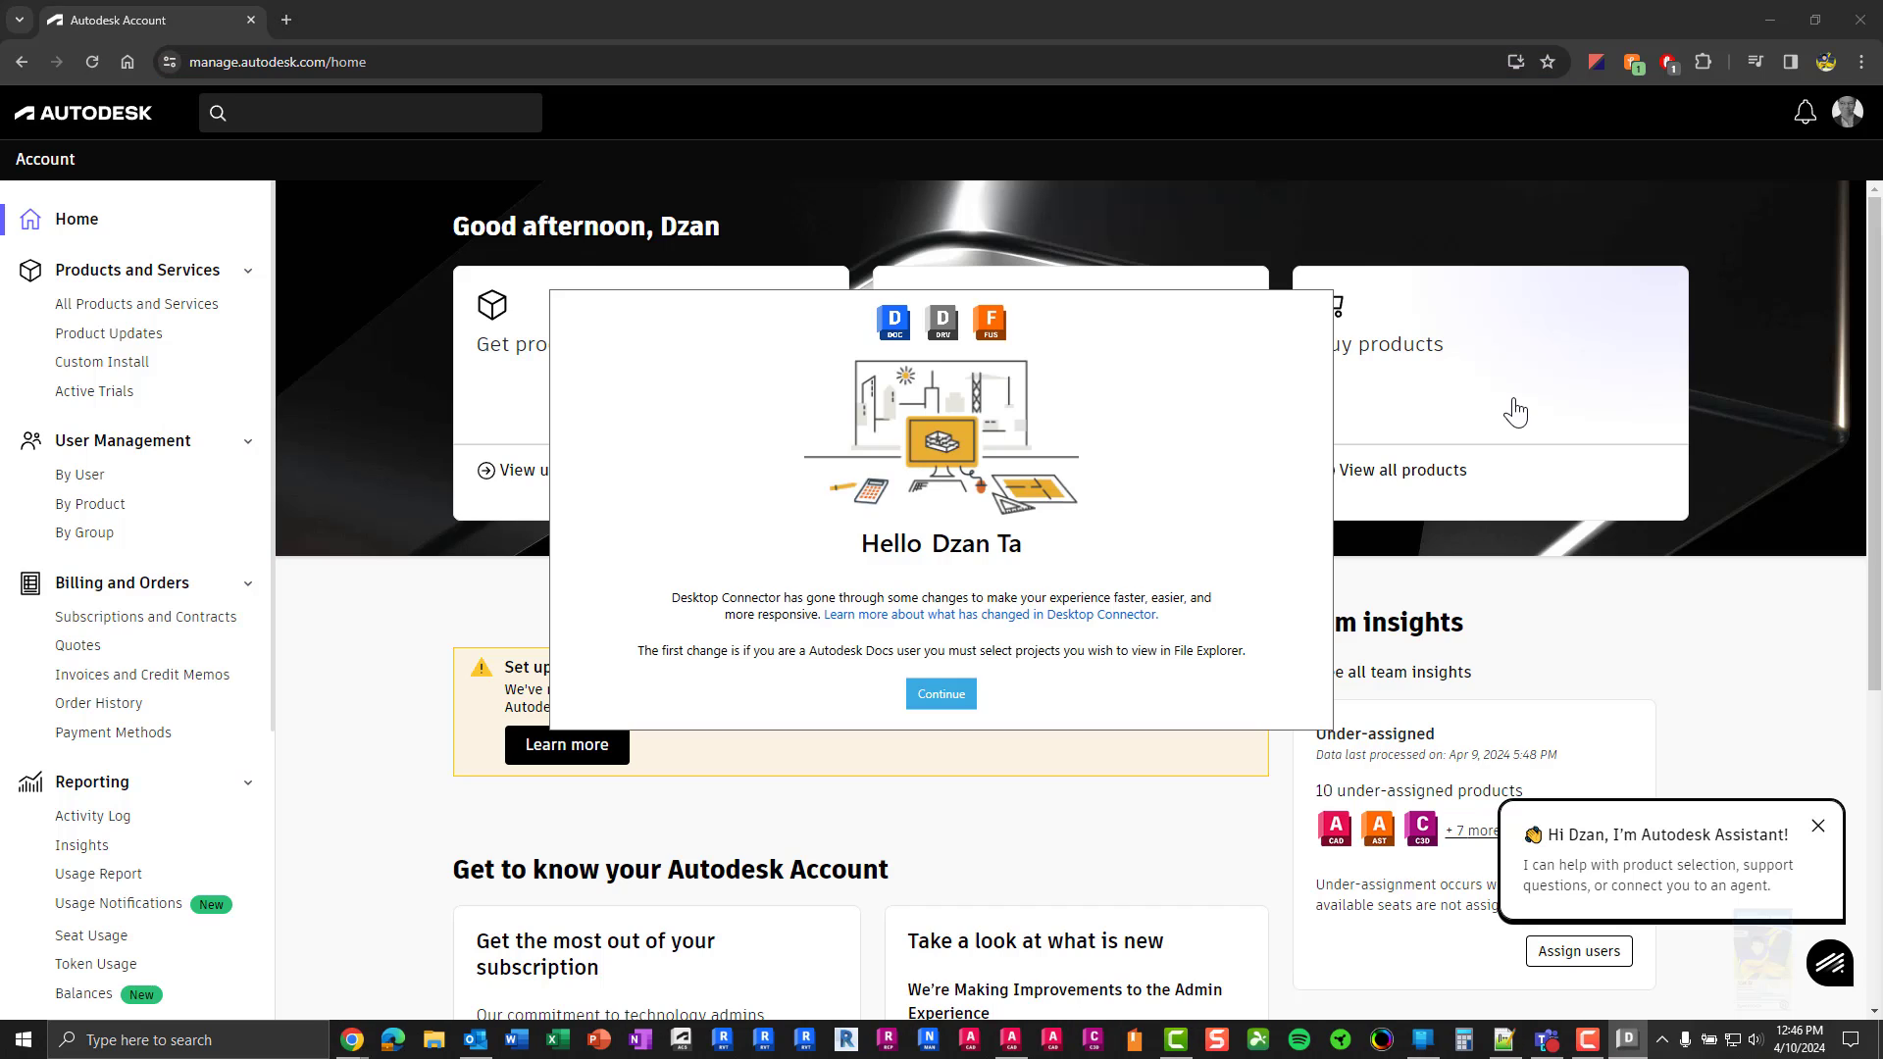
pyautogui.click(948, 693)
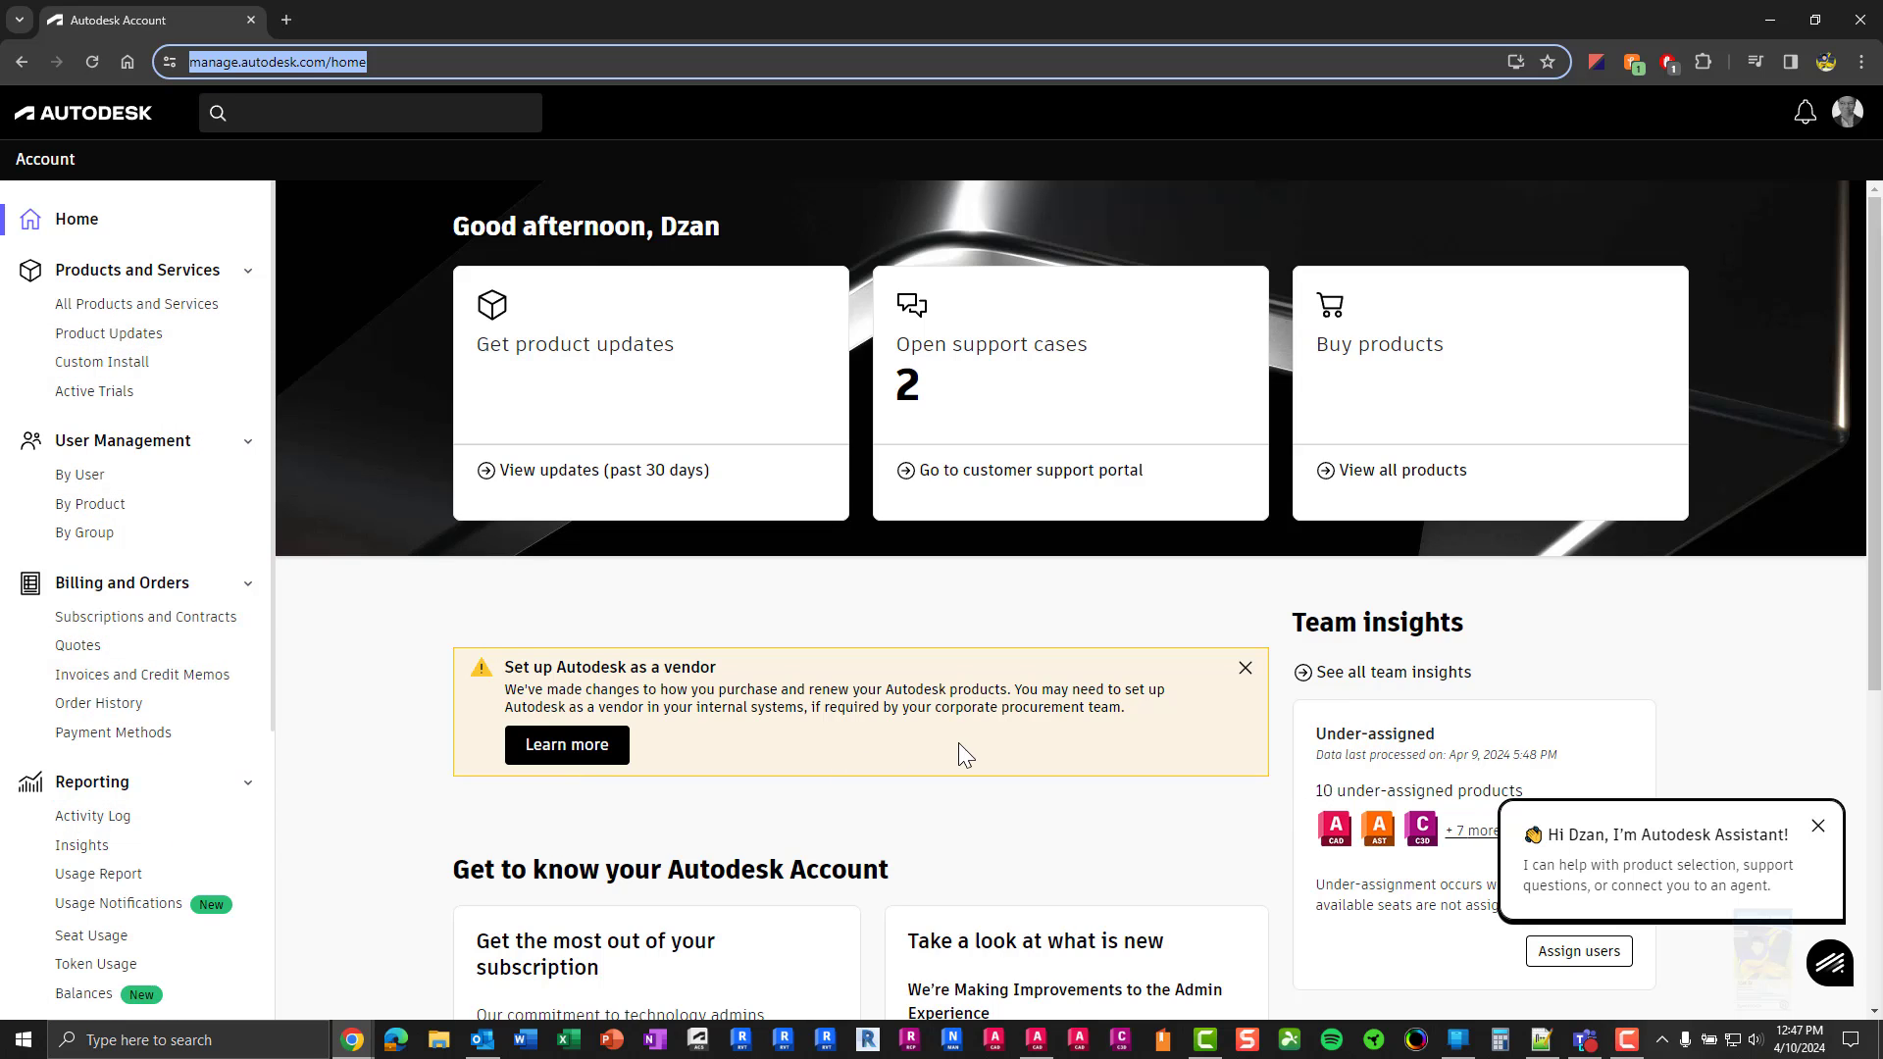
pyautogui.scroll(-2, 964, 745)
pyautogui.scroll(-1, 1095, 655)
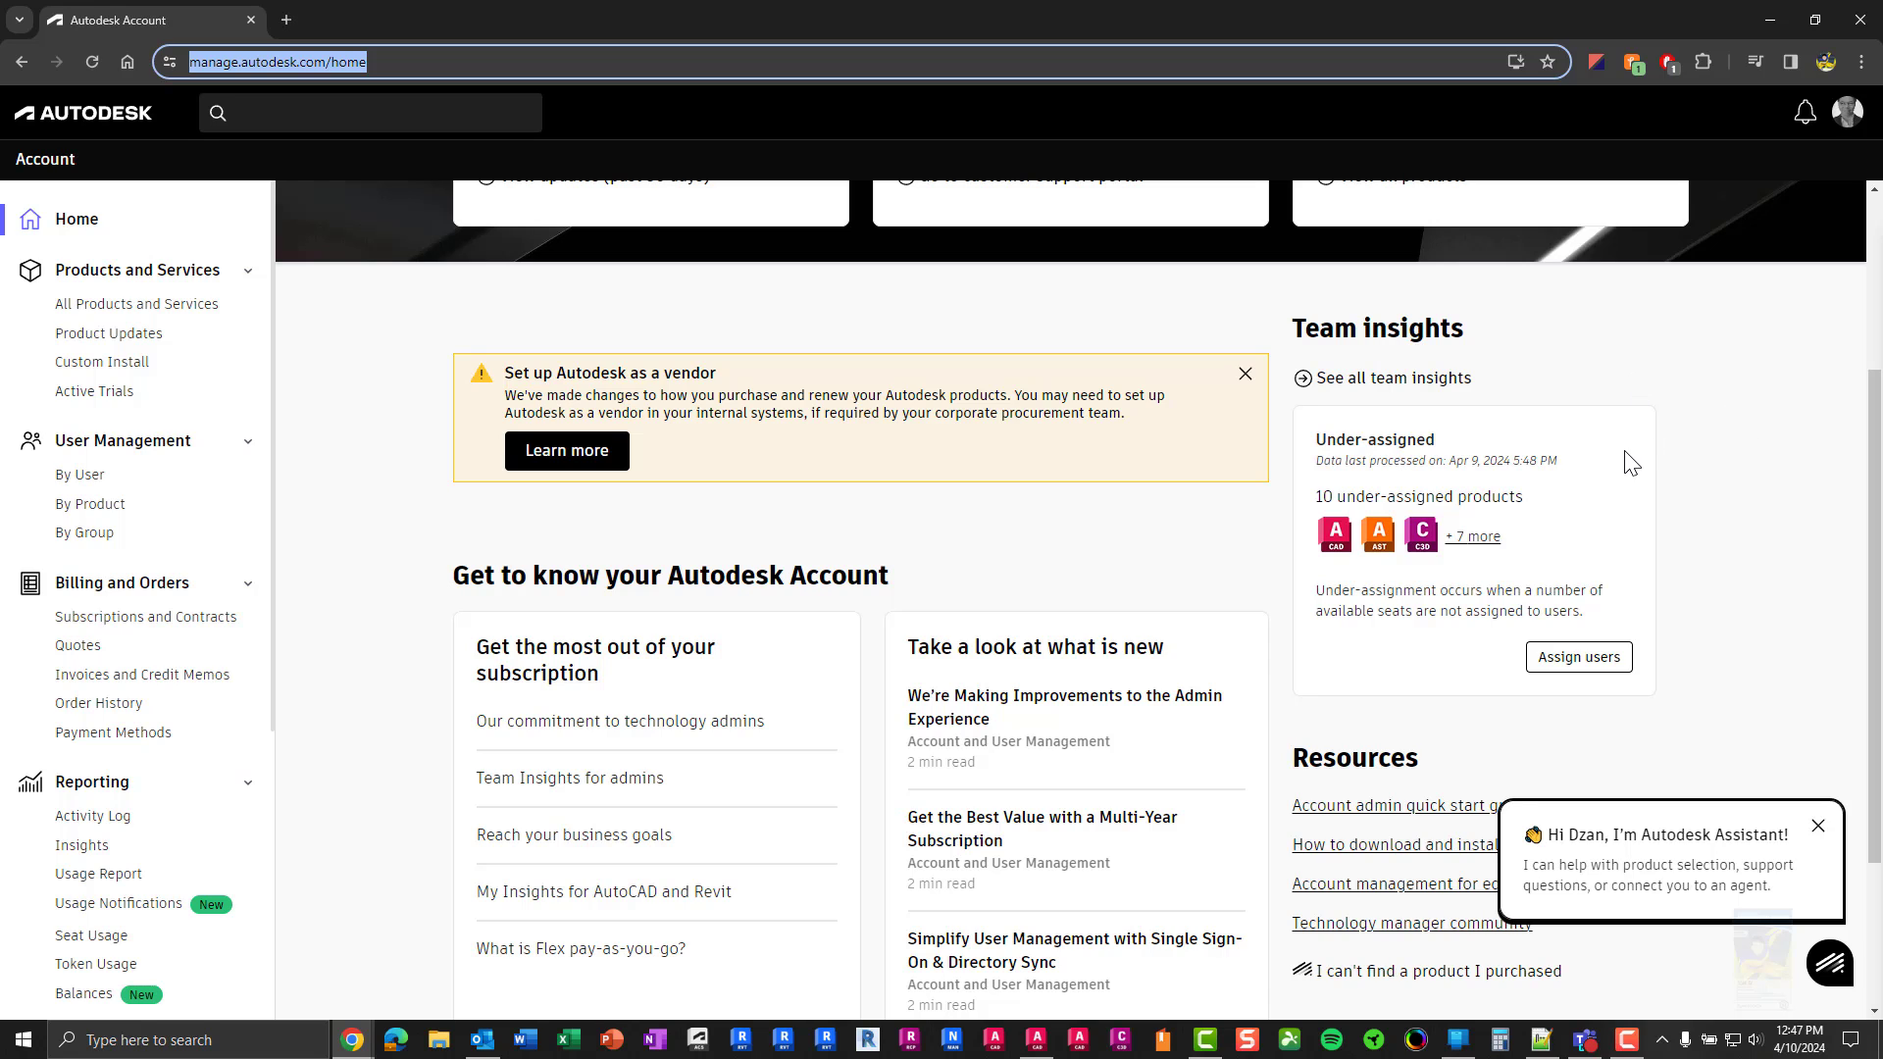
pyautogui.scroll(-1, 1155, 496)
pyautogui.scroll(-2, 971, 461)
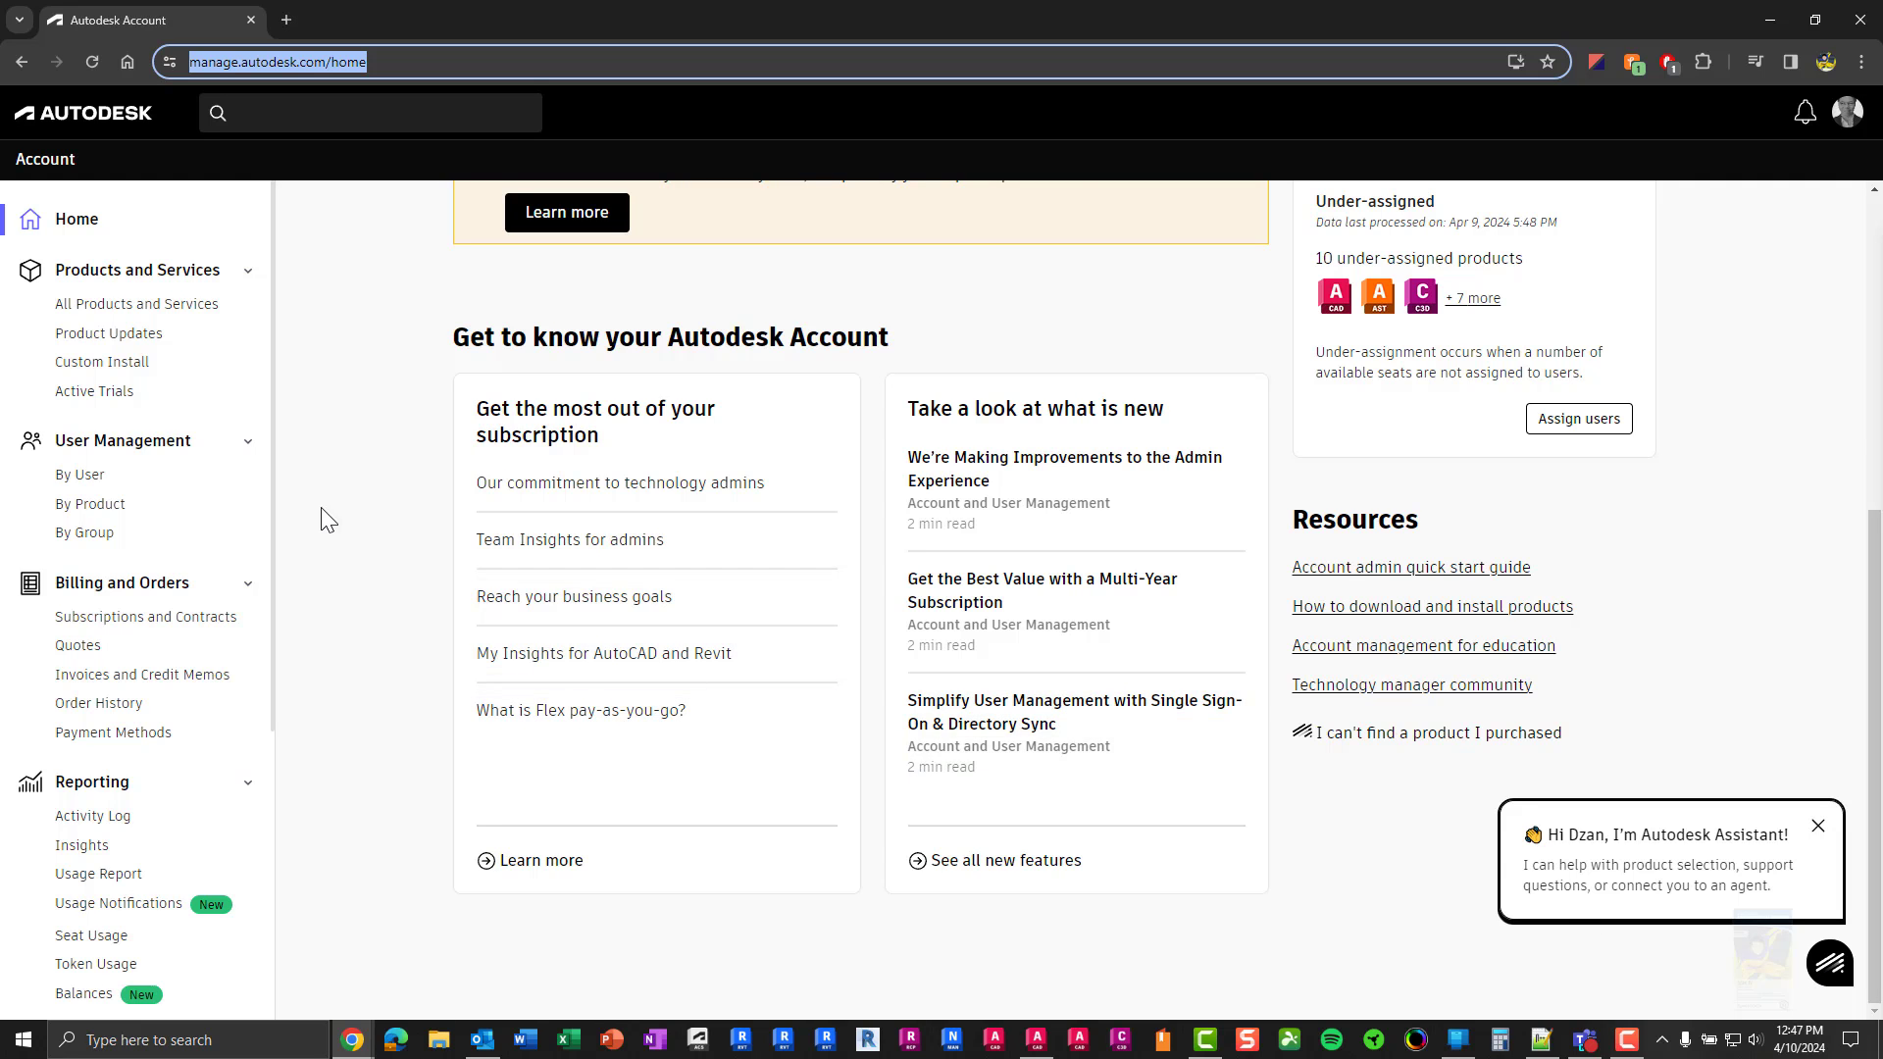
pyautogui.scroll(3, 312, 492)
pyautogui.scroll(2, 312, 480)
pyautogui.scroll(1, 334, 638)
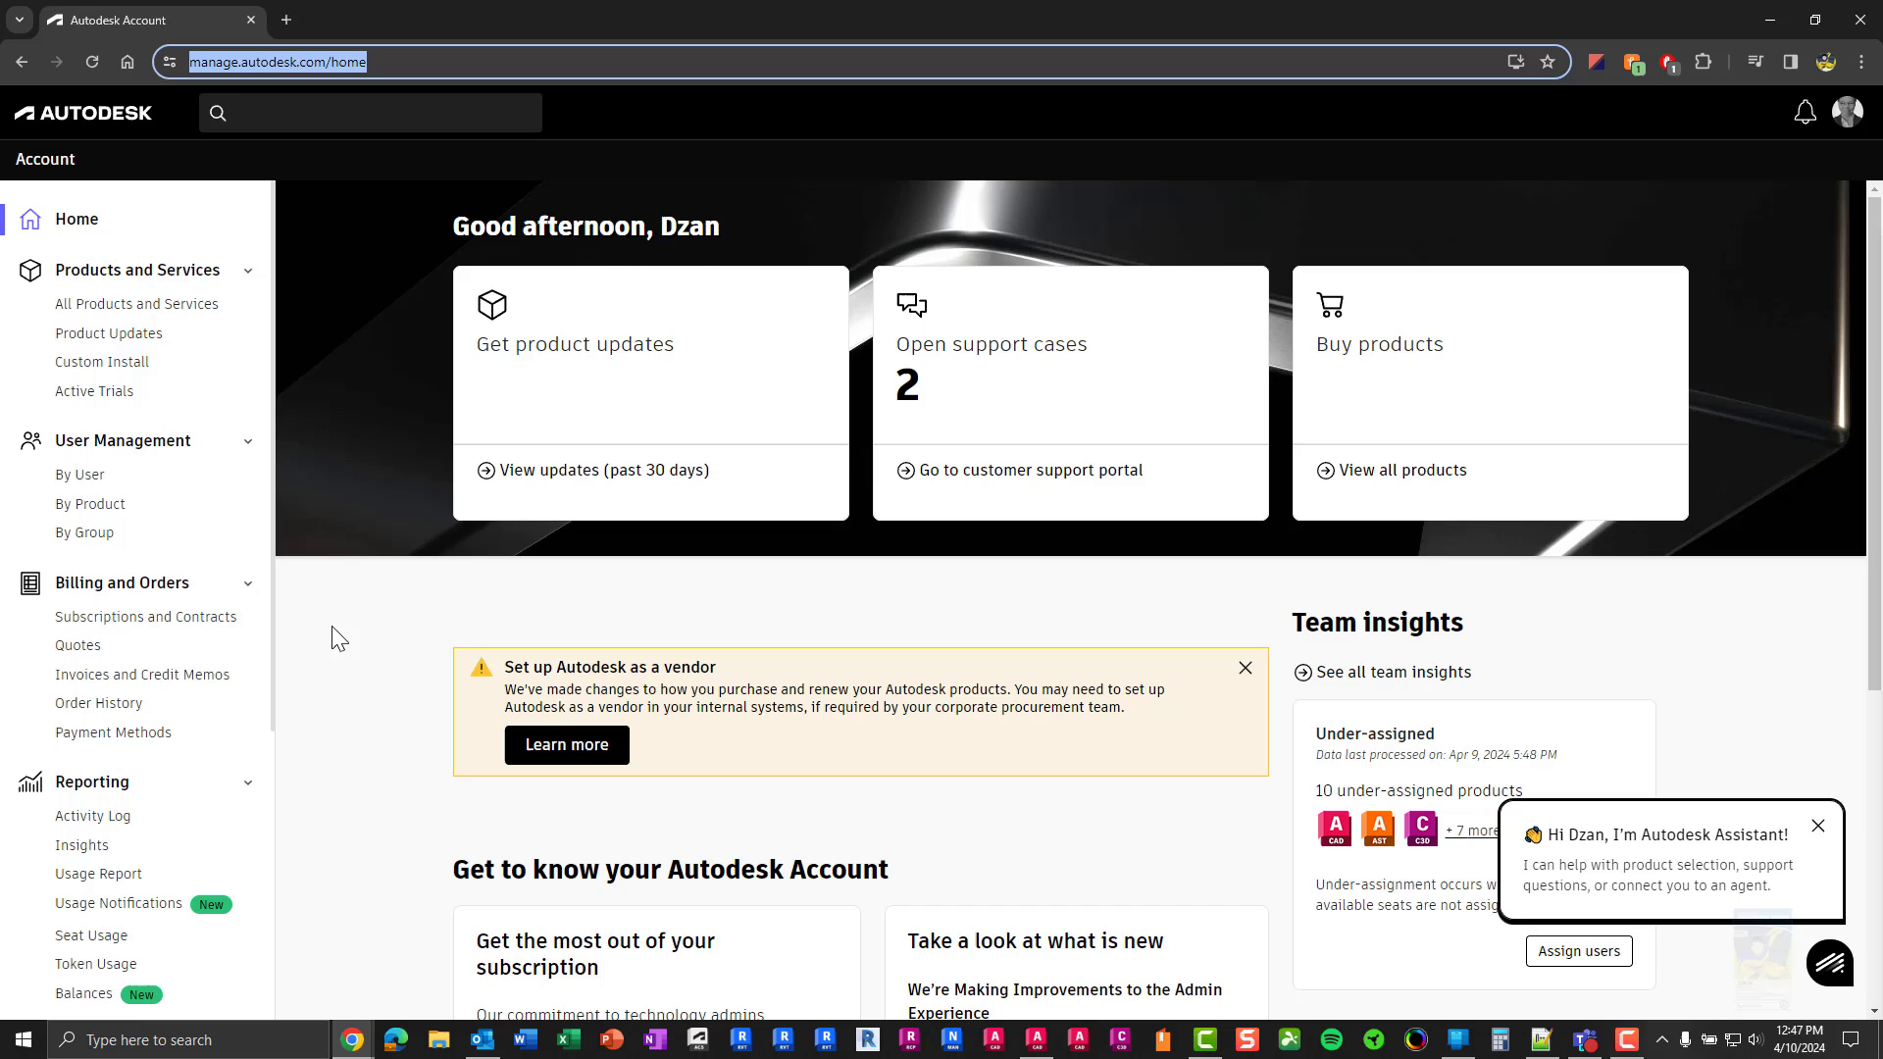
# Open All Products and Services, scroll the product grid and open Revit's product page
pyautogui.click(163, 312)
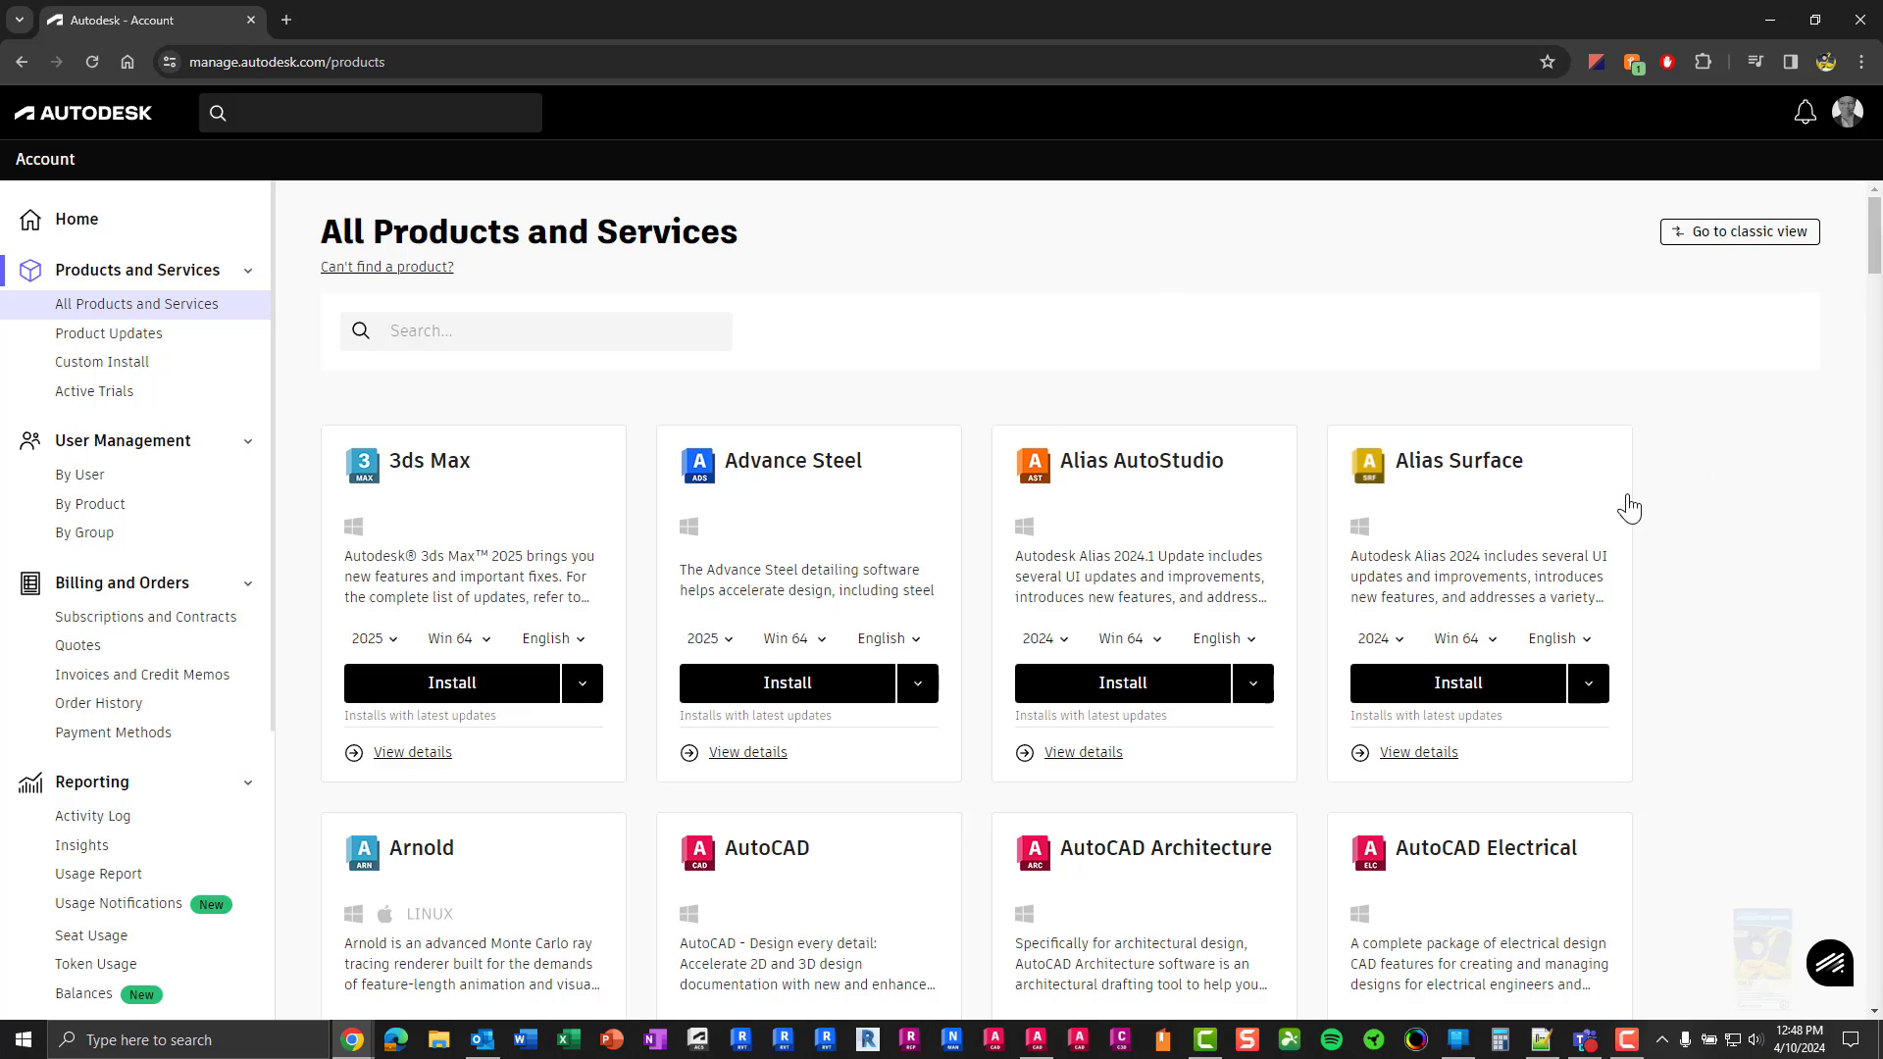
pyautogui.scroll(-5, 1694, 559)
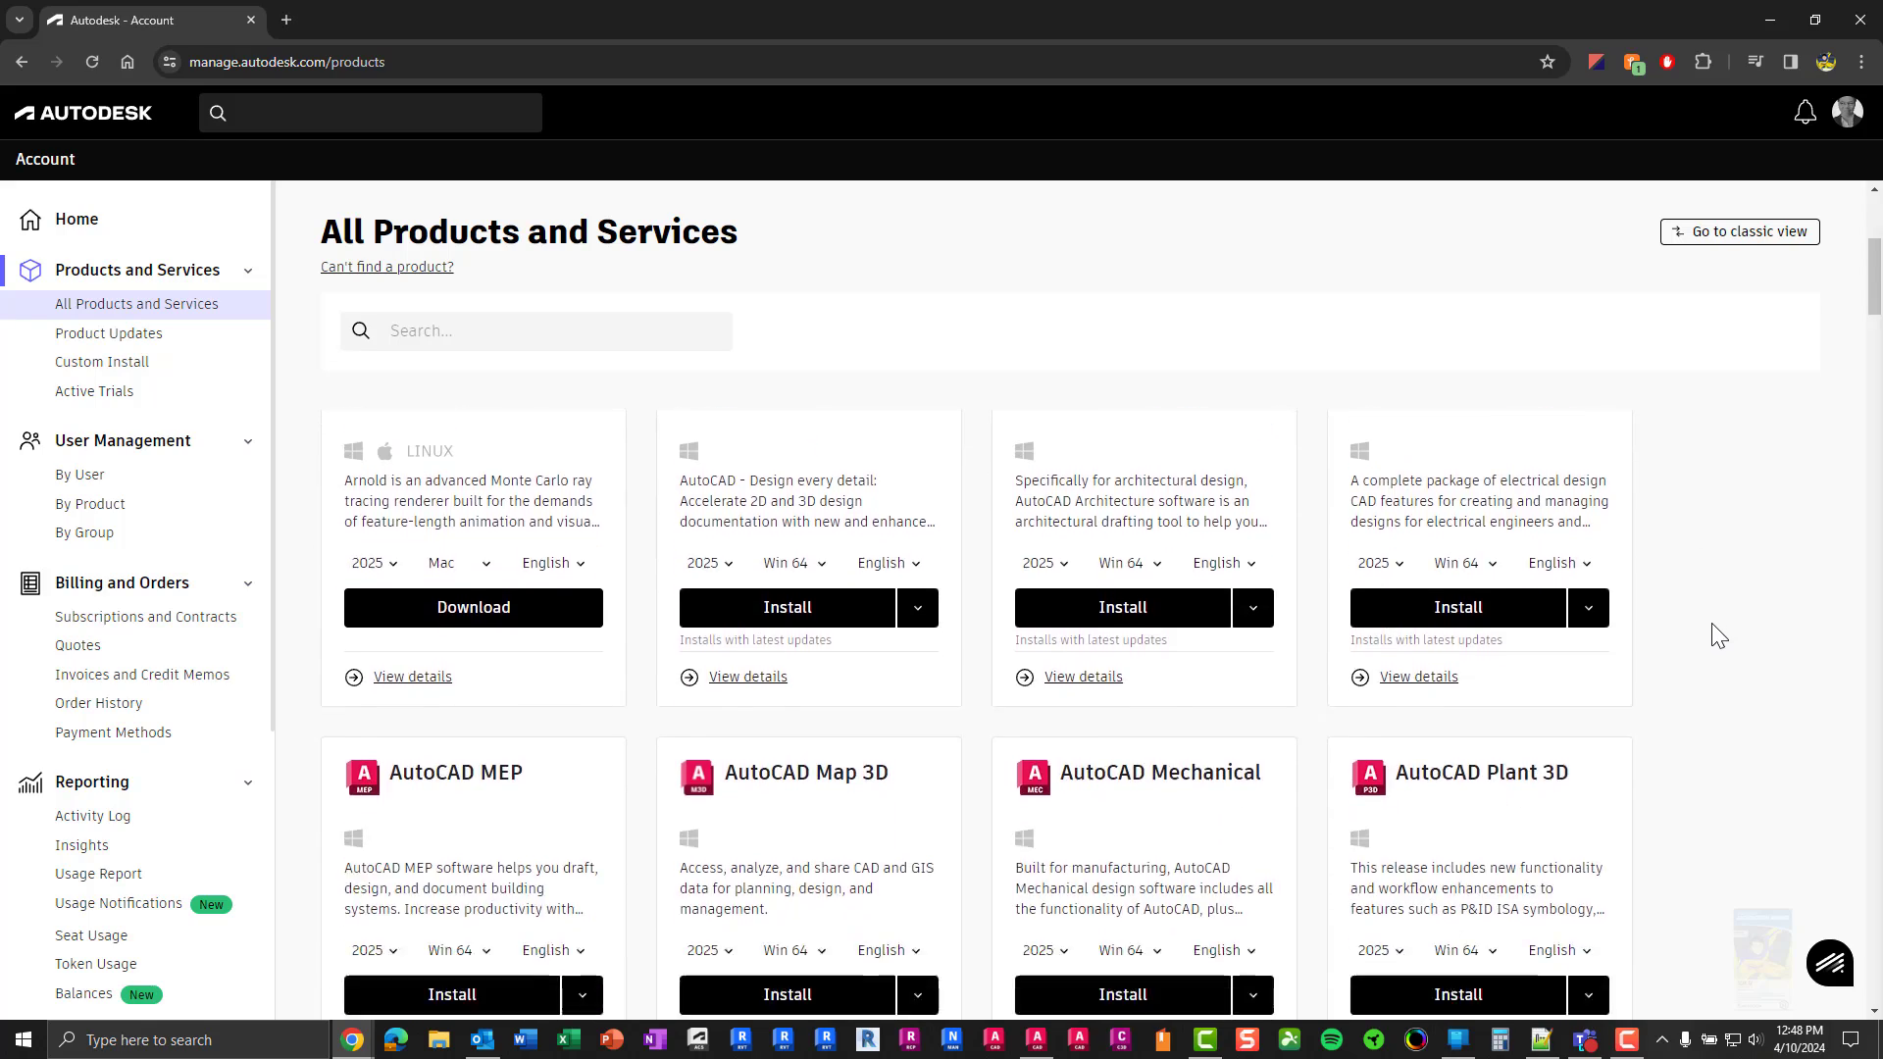
pyautogui.scroll(-14, 1718, 636)
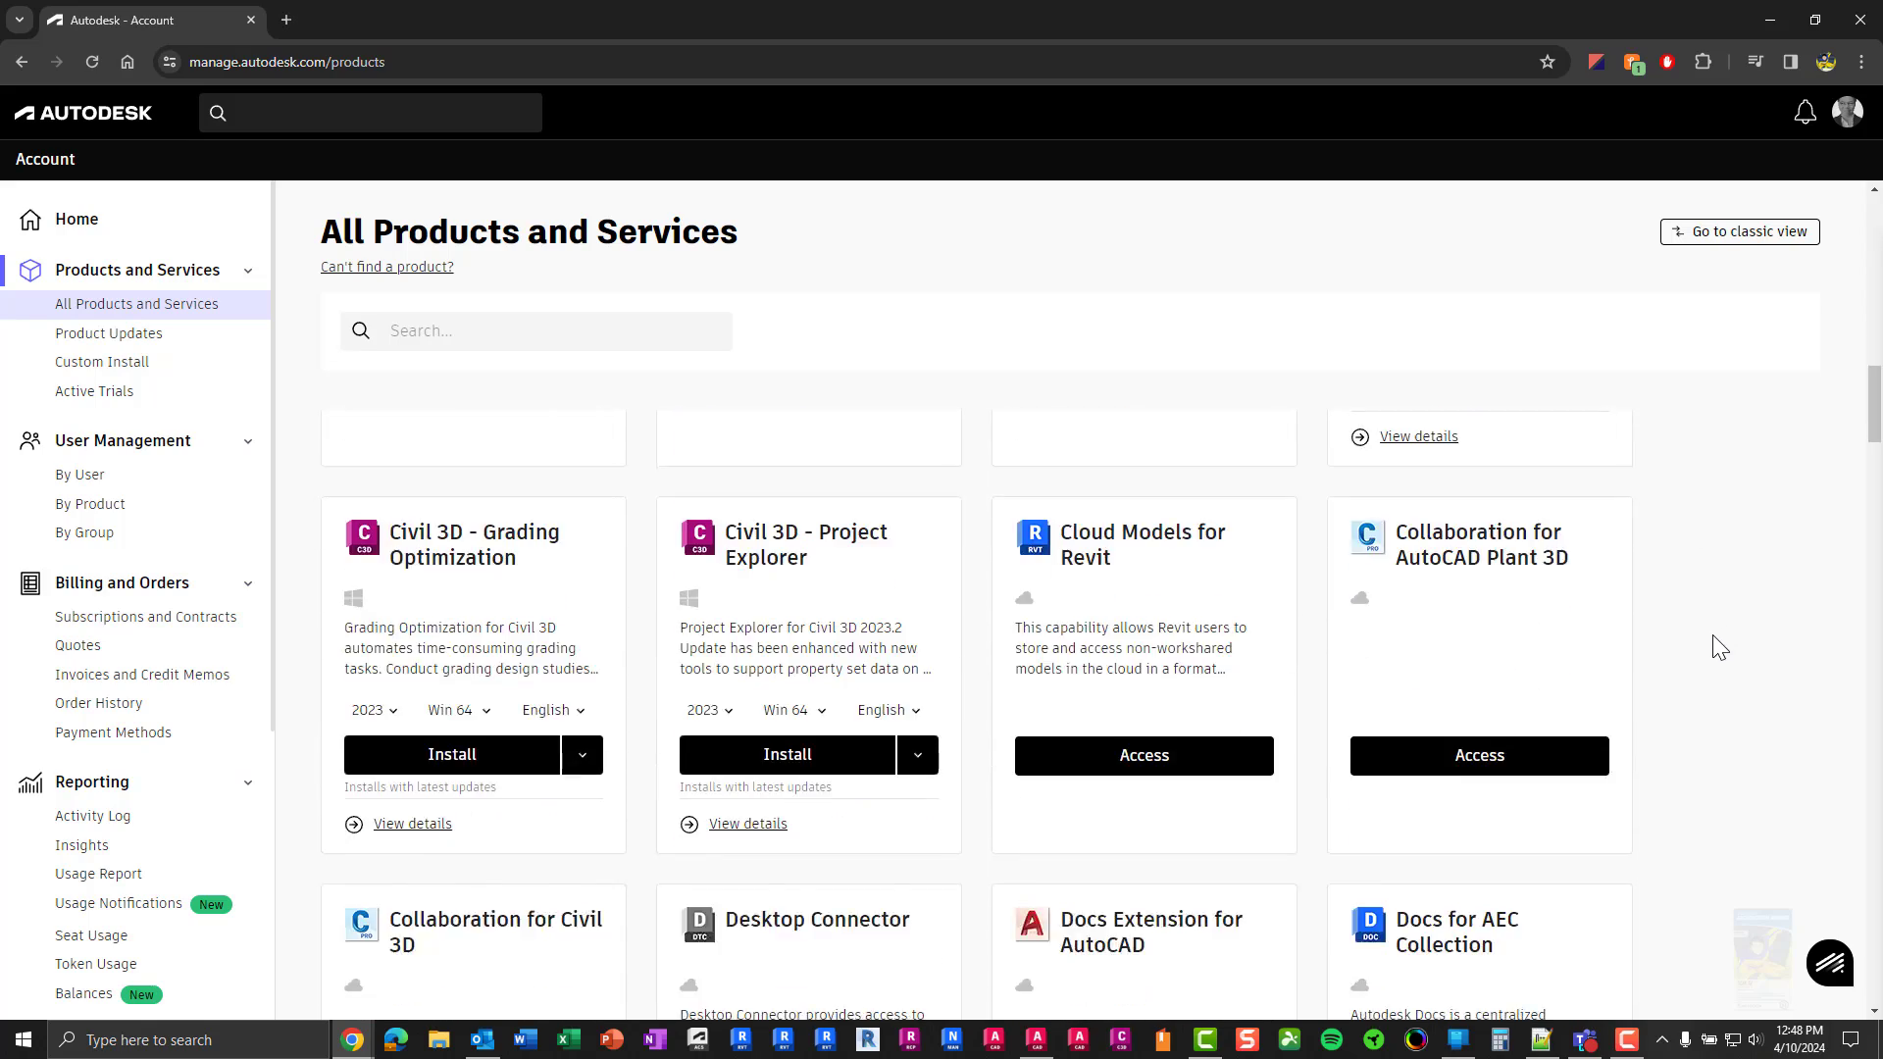
pyautogui.scroll(-15, 1721, 648)
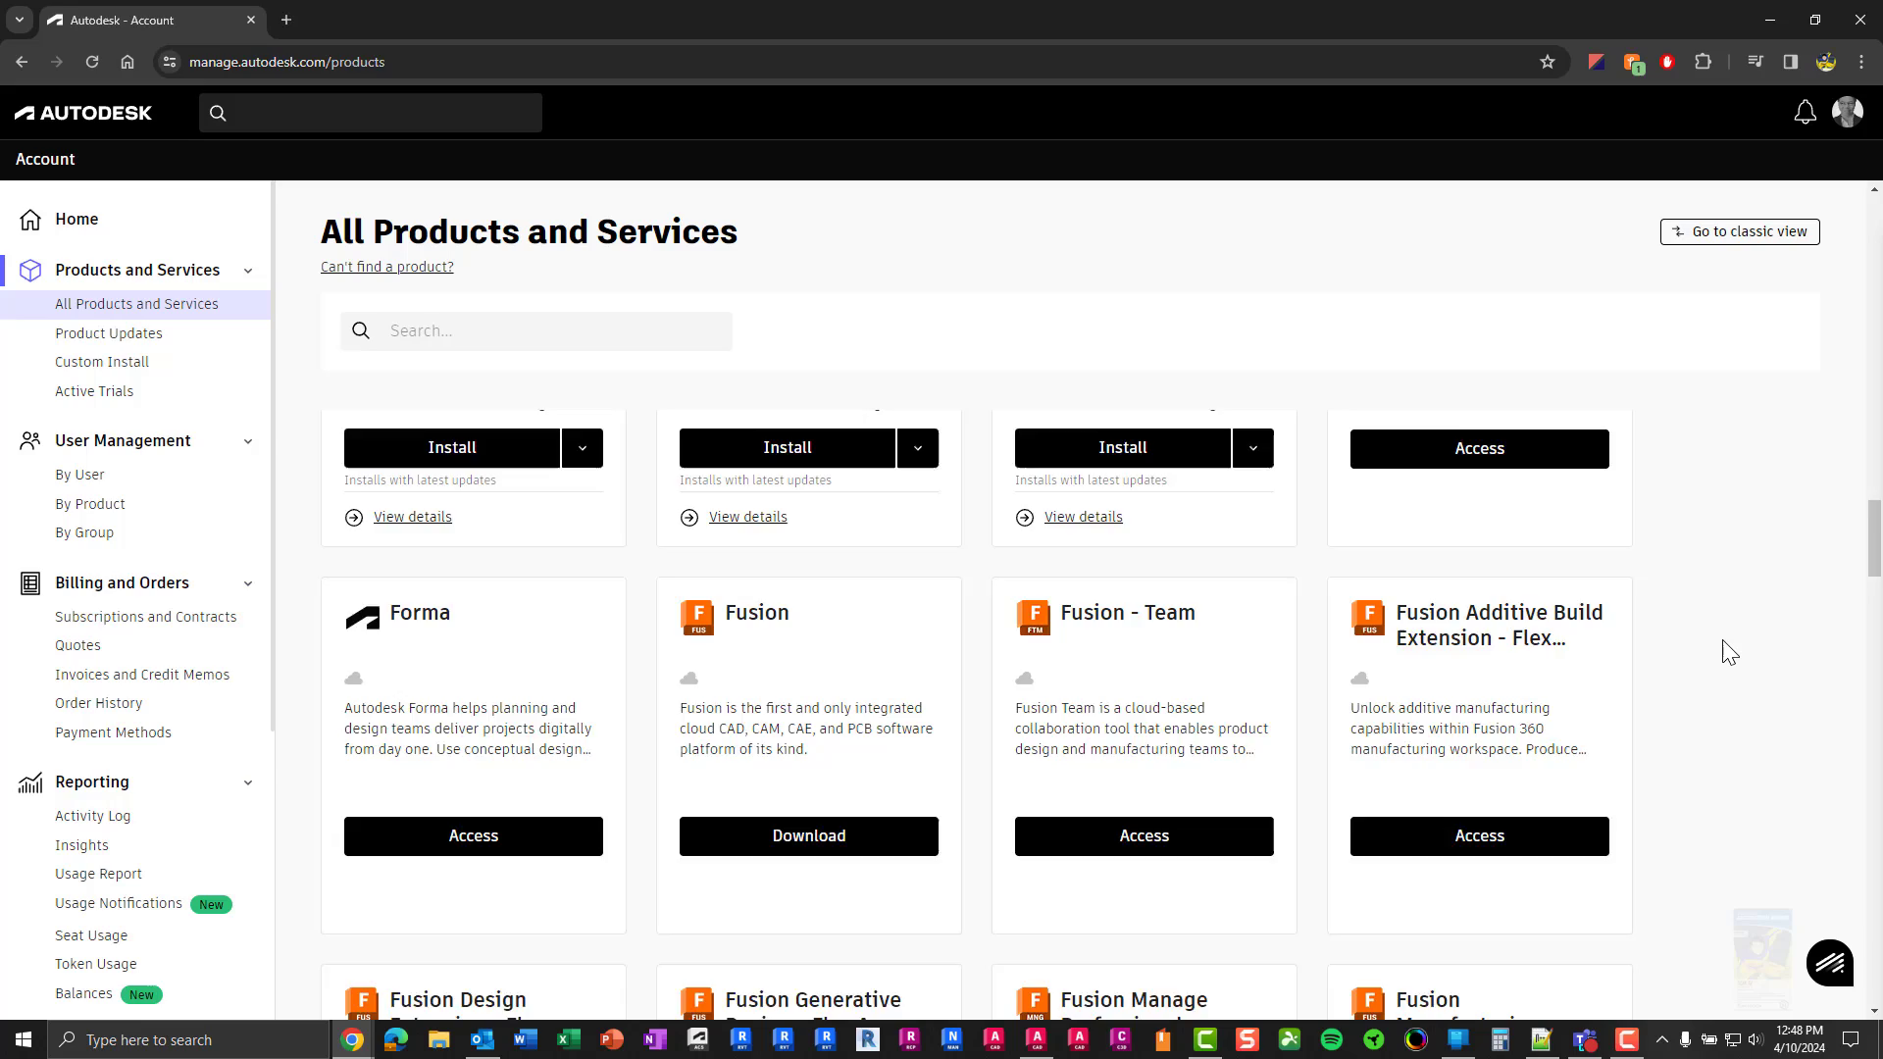
pyautogui.scroll(-20, 1729, 652)
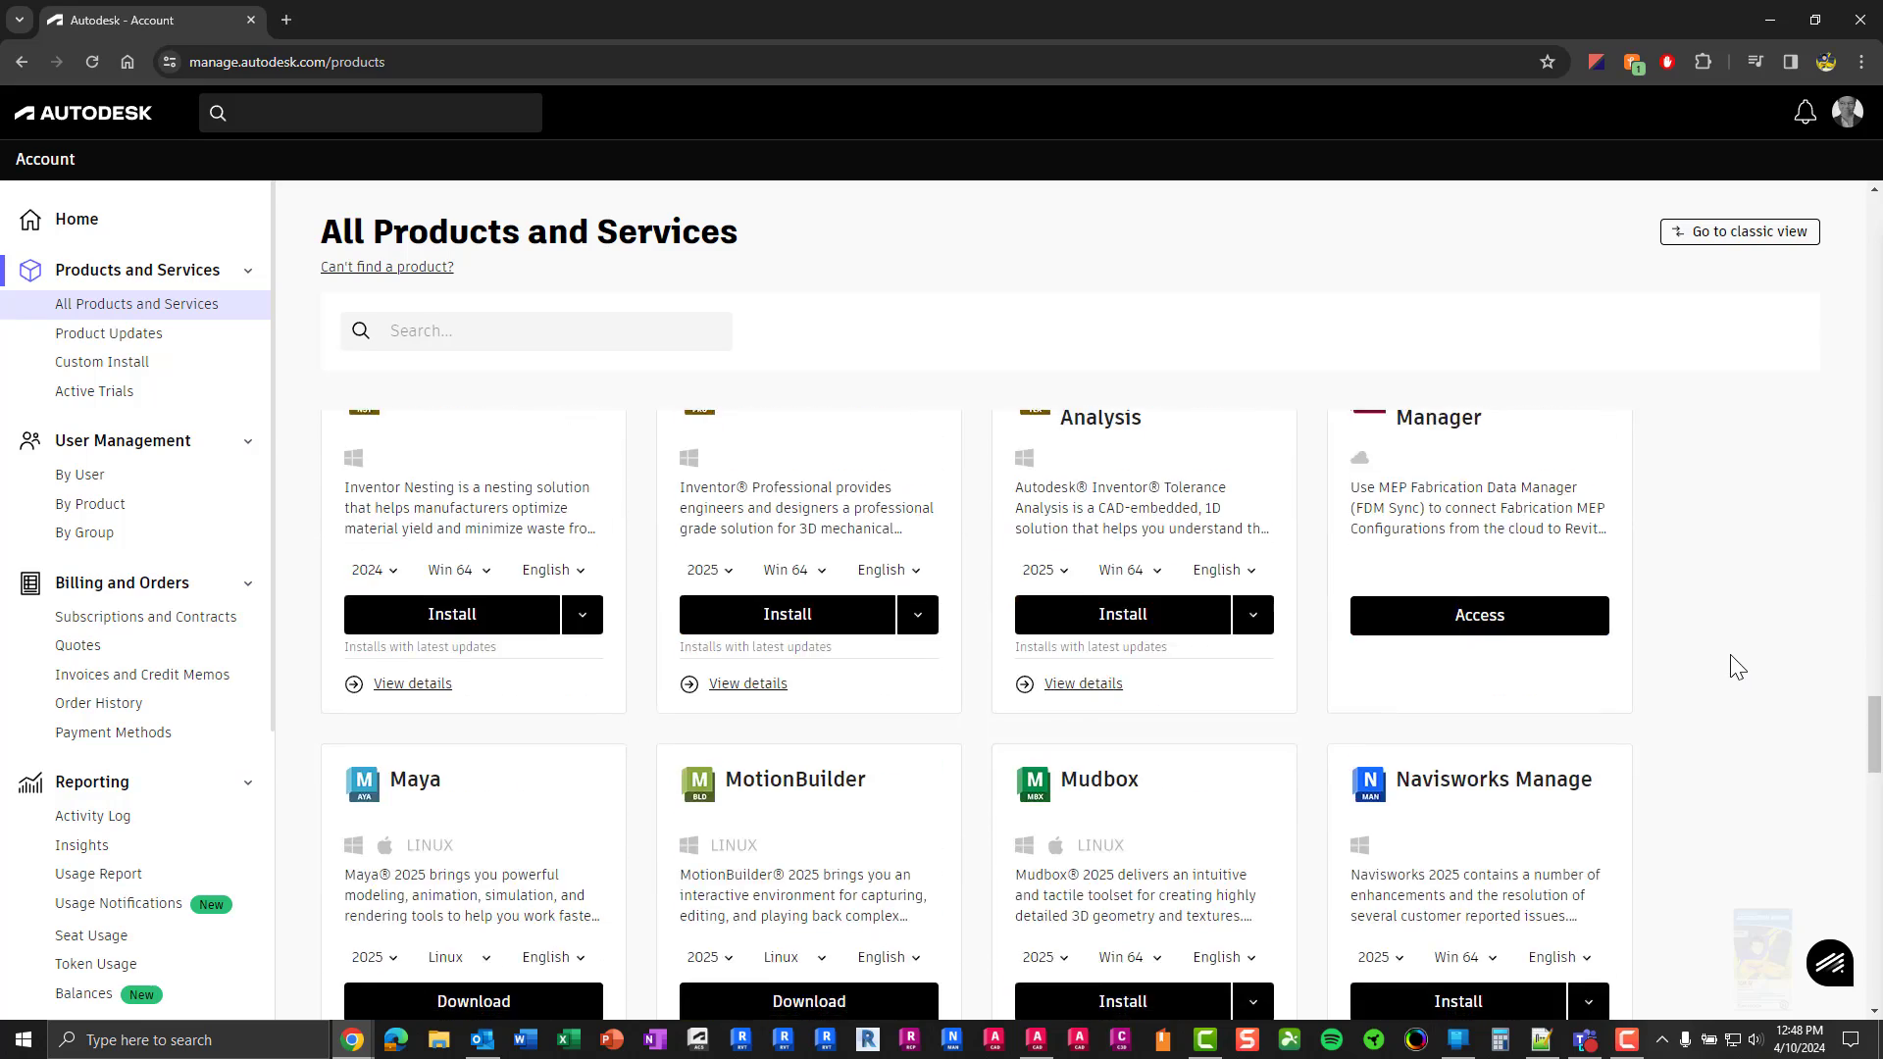
pyautogui.scroll(-12, 1731, 659)
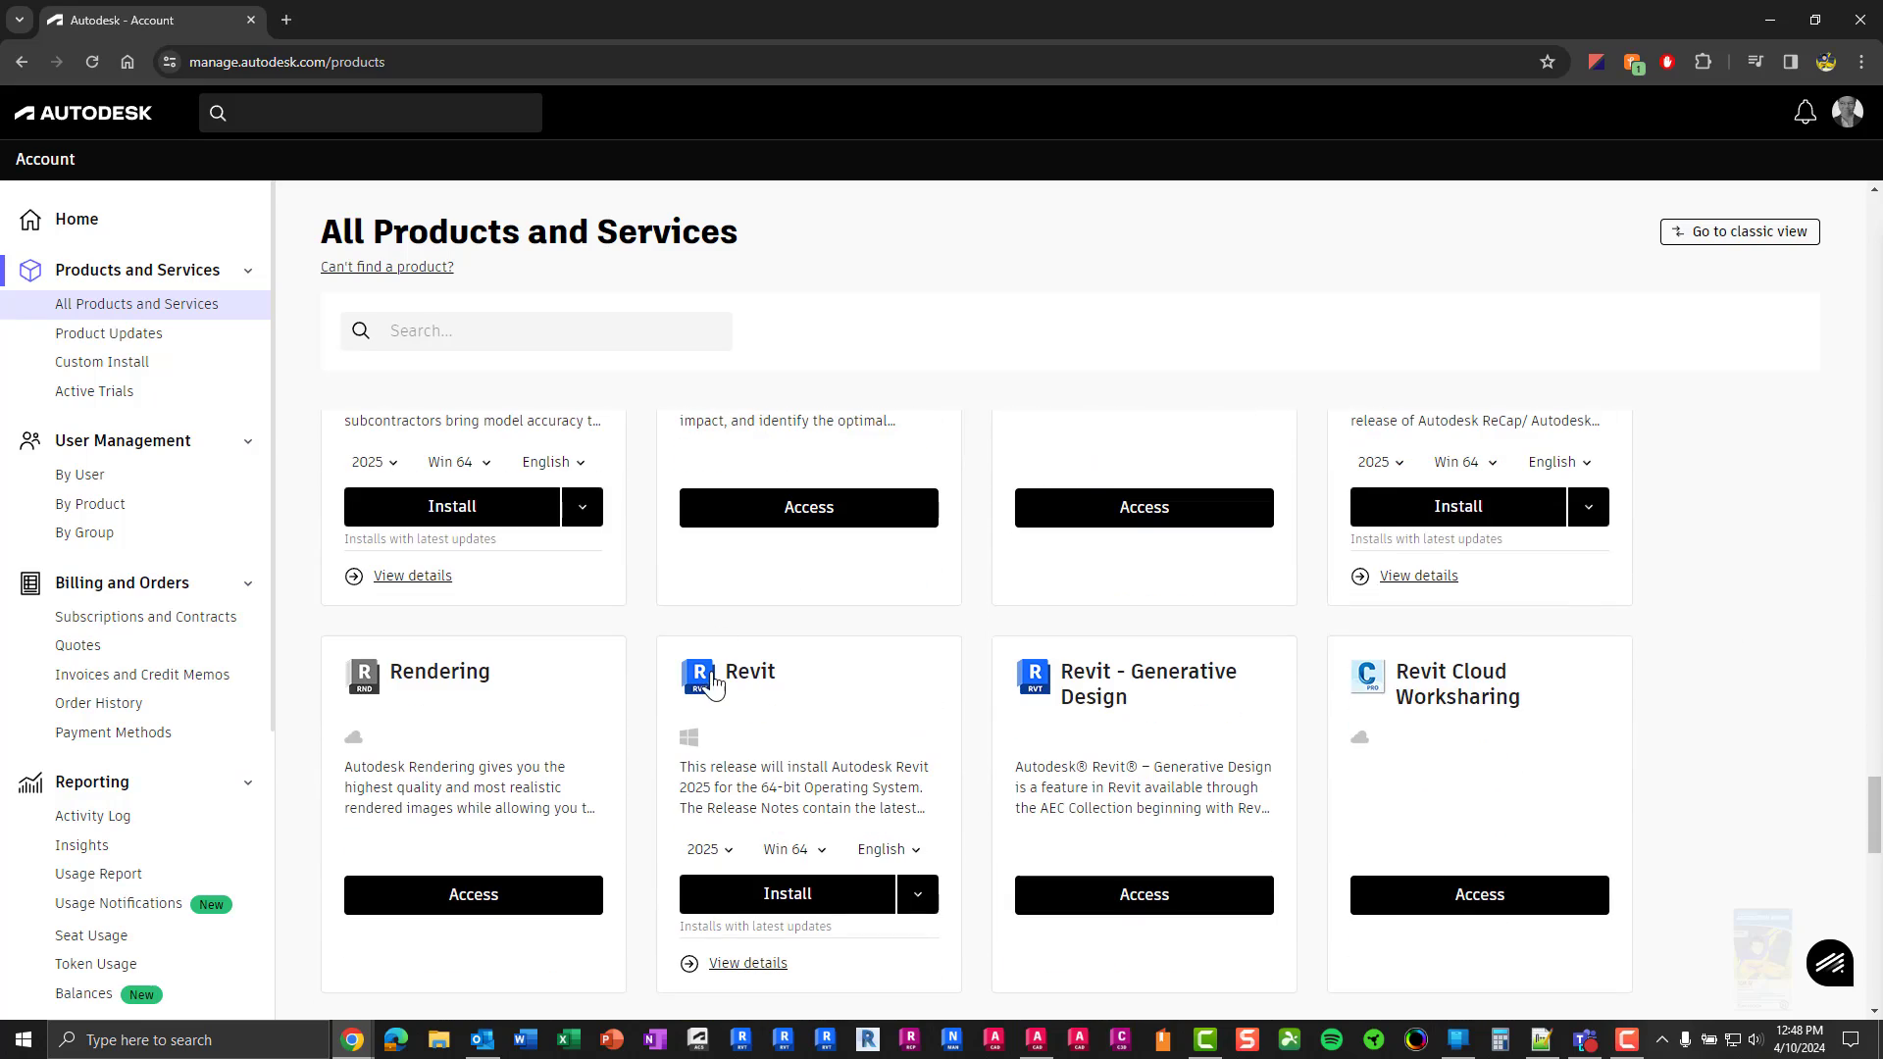
pyautogui.click(734, 676)
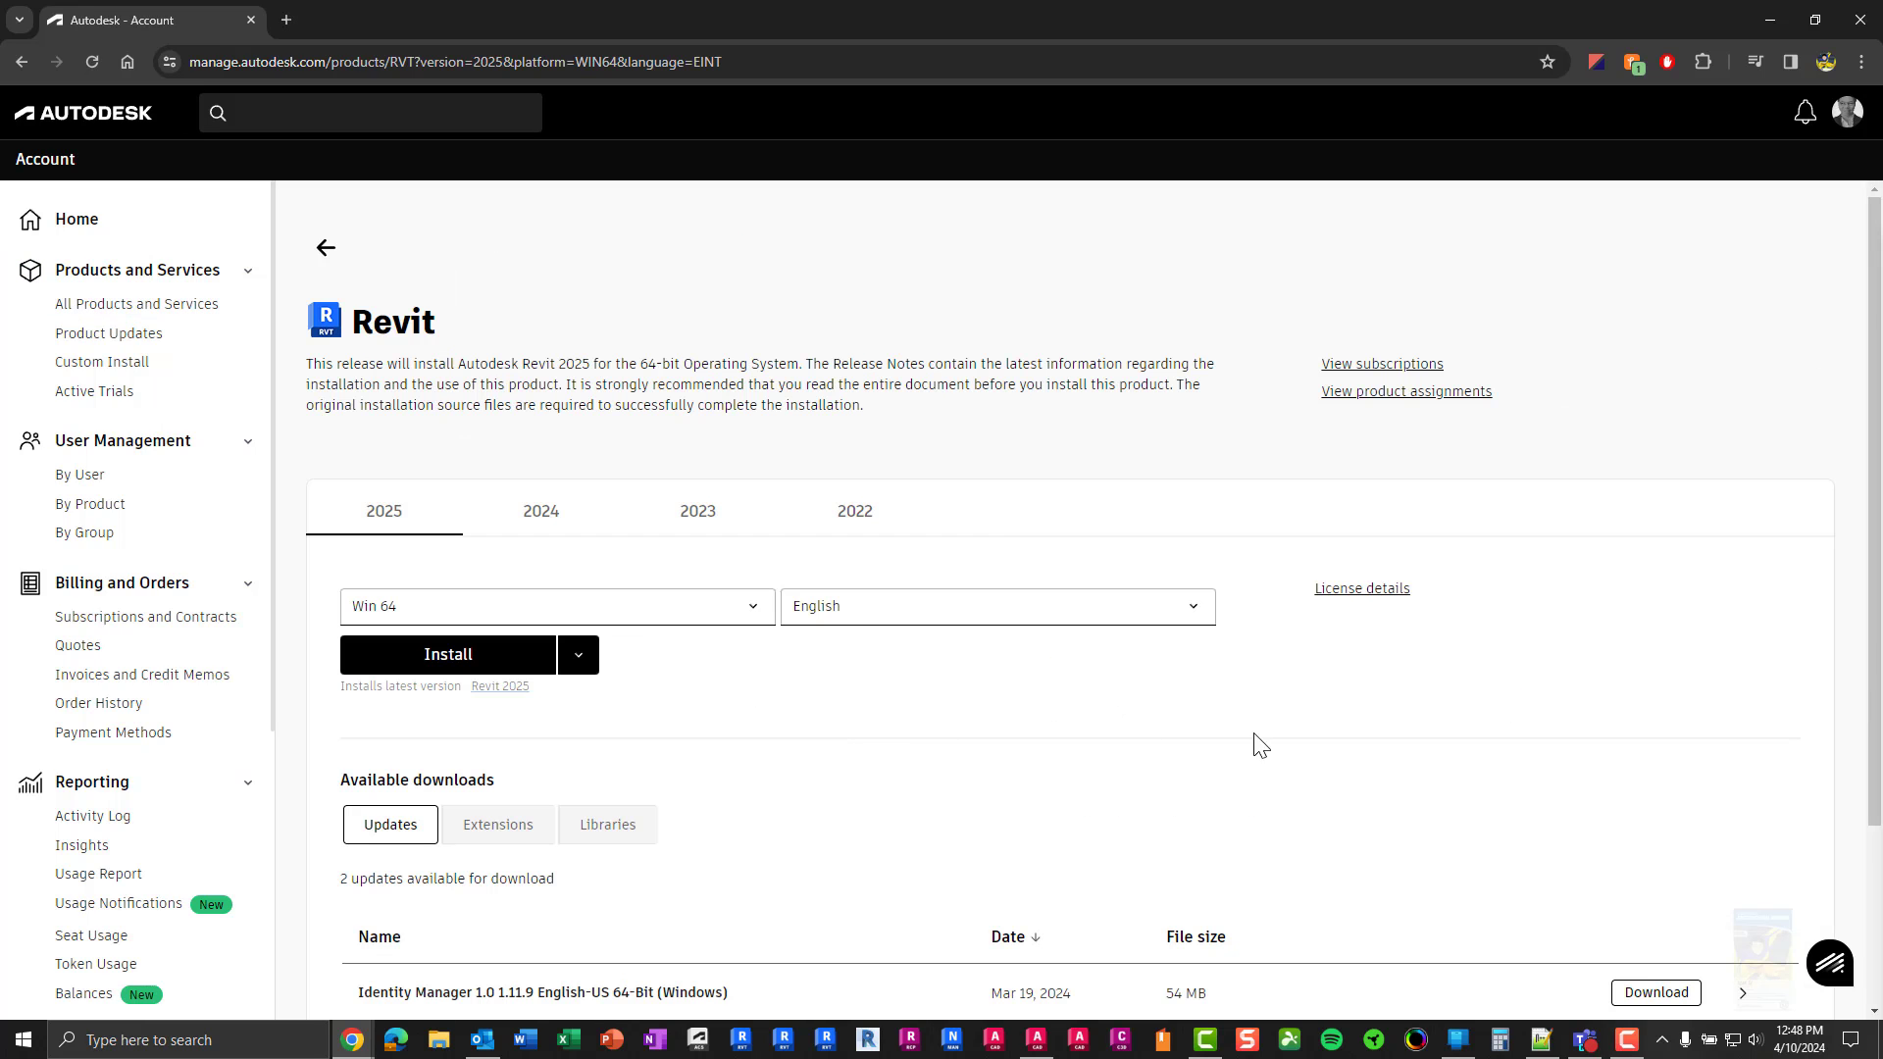
# Compare Revit's 2024, 2023 and 2022 releases, then show the other install options for Revit 2025
pyautogui.scroll(-1, 1654, 762)
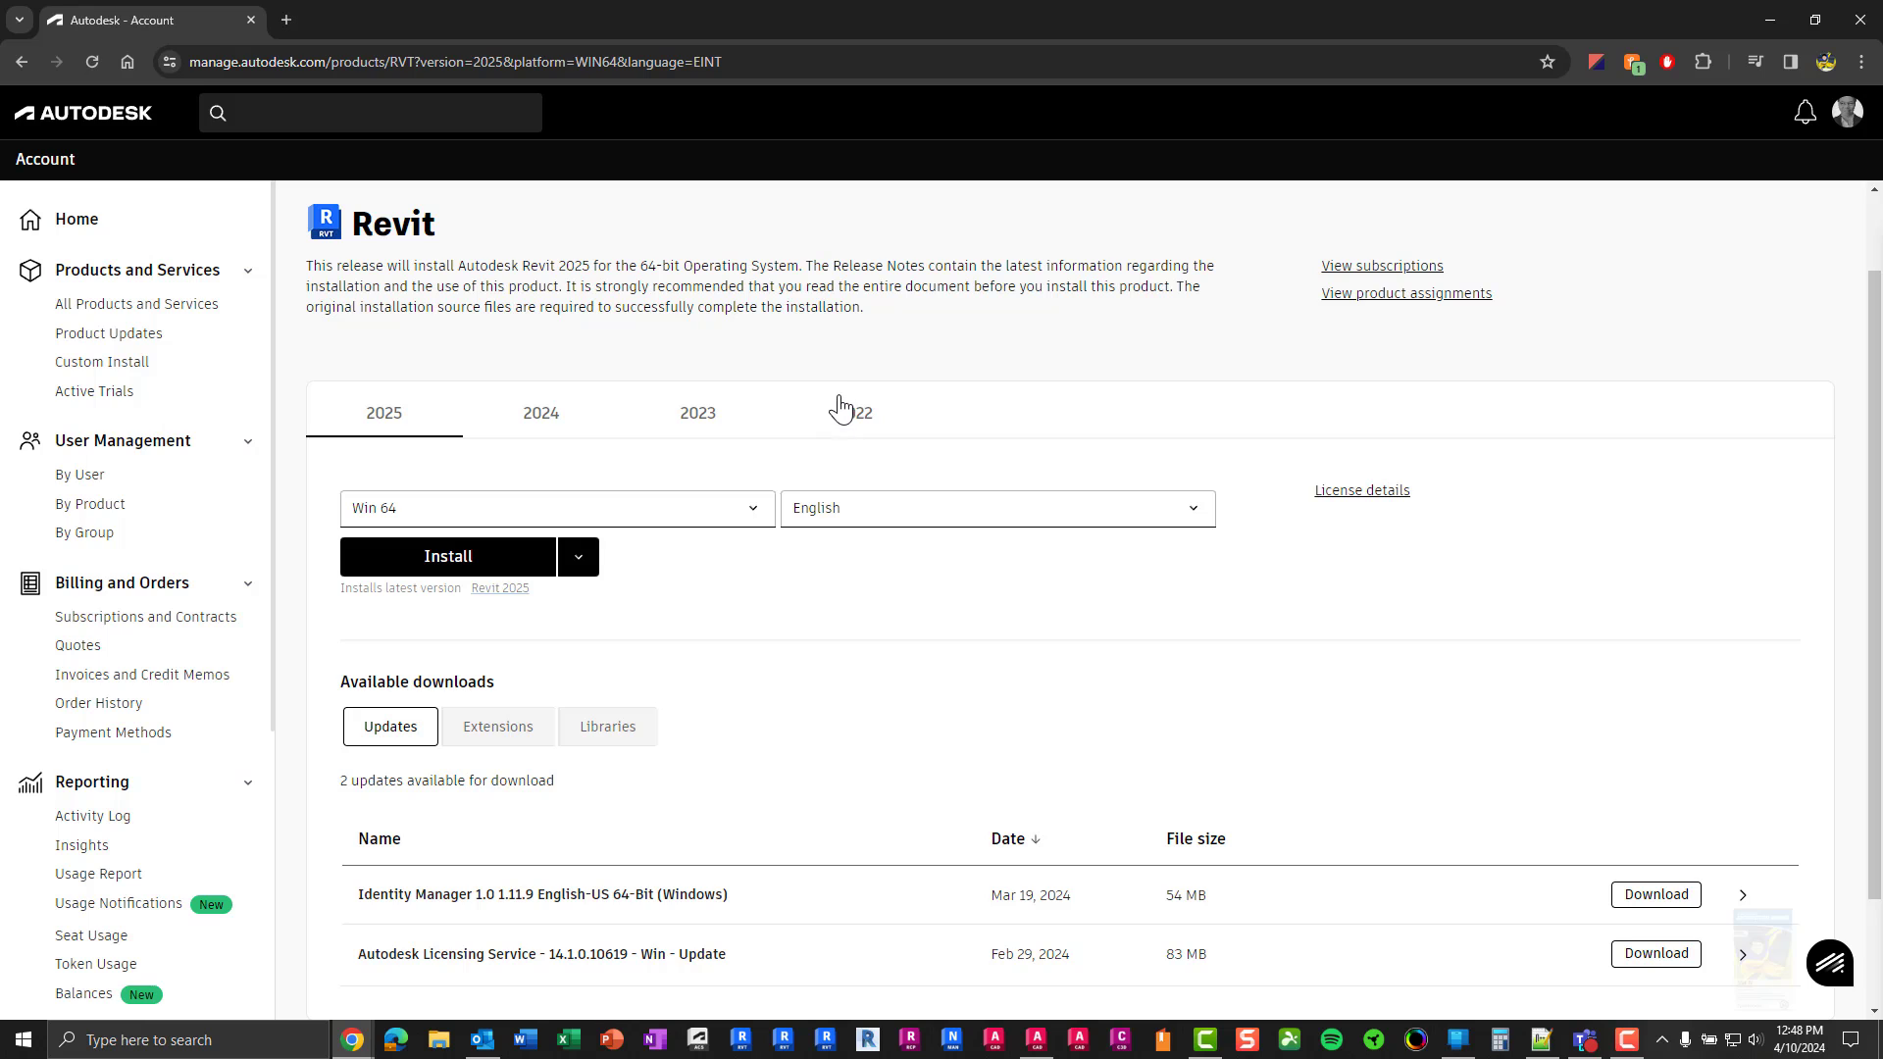
pyautogui.click(530, 429)
pyautogui.click(690, 428)
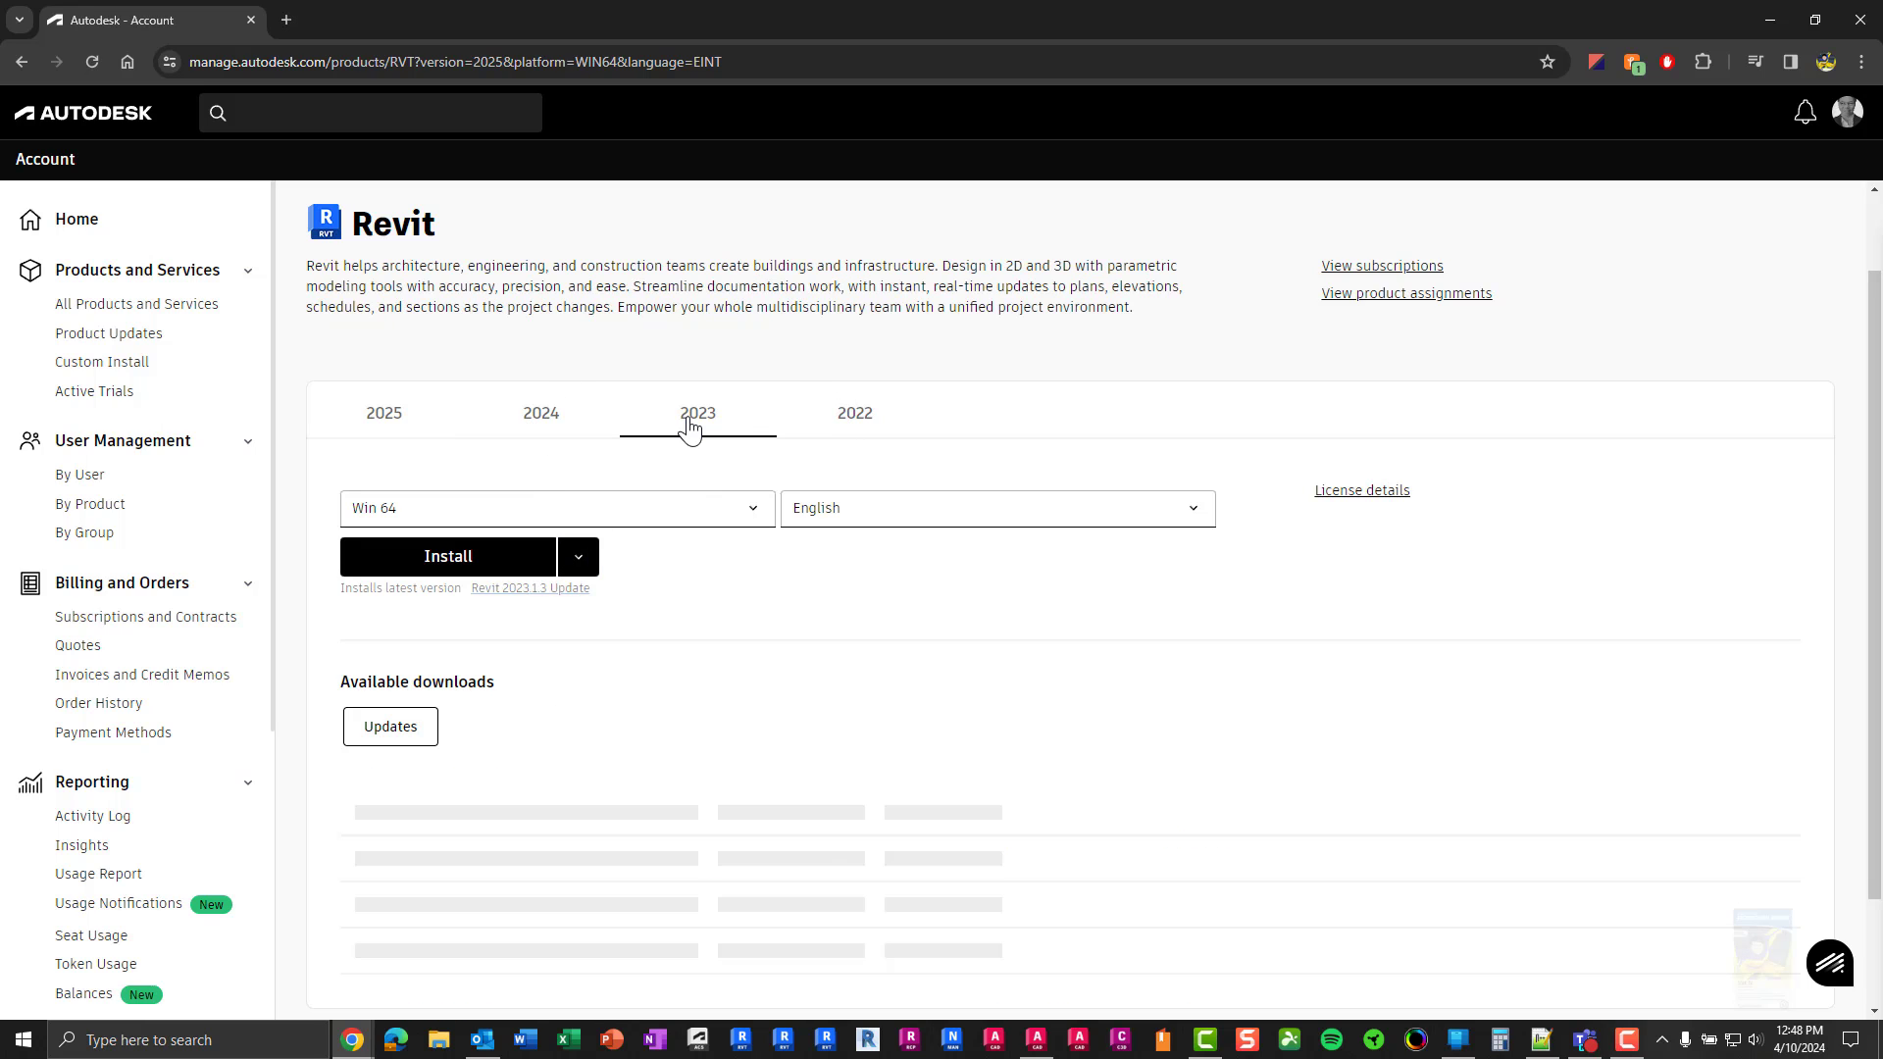
pyautogui.click(840, 425)
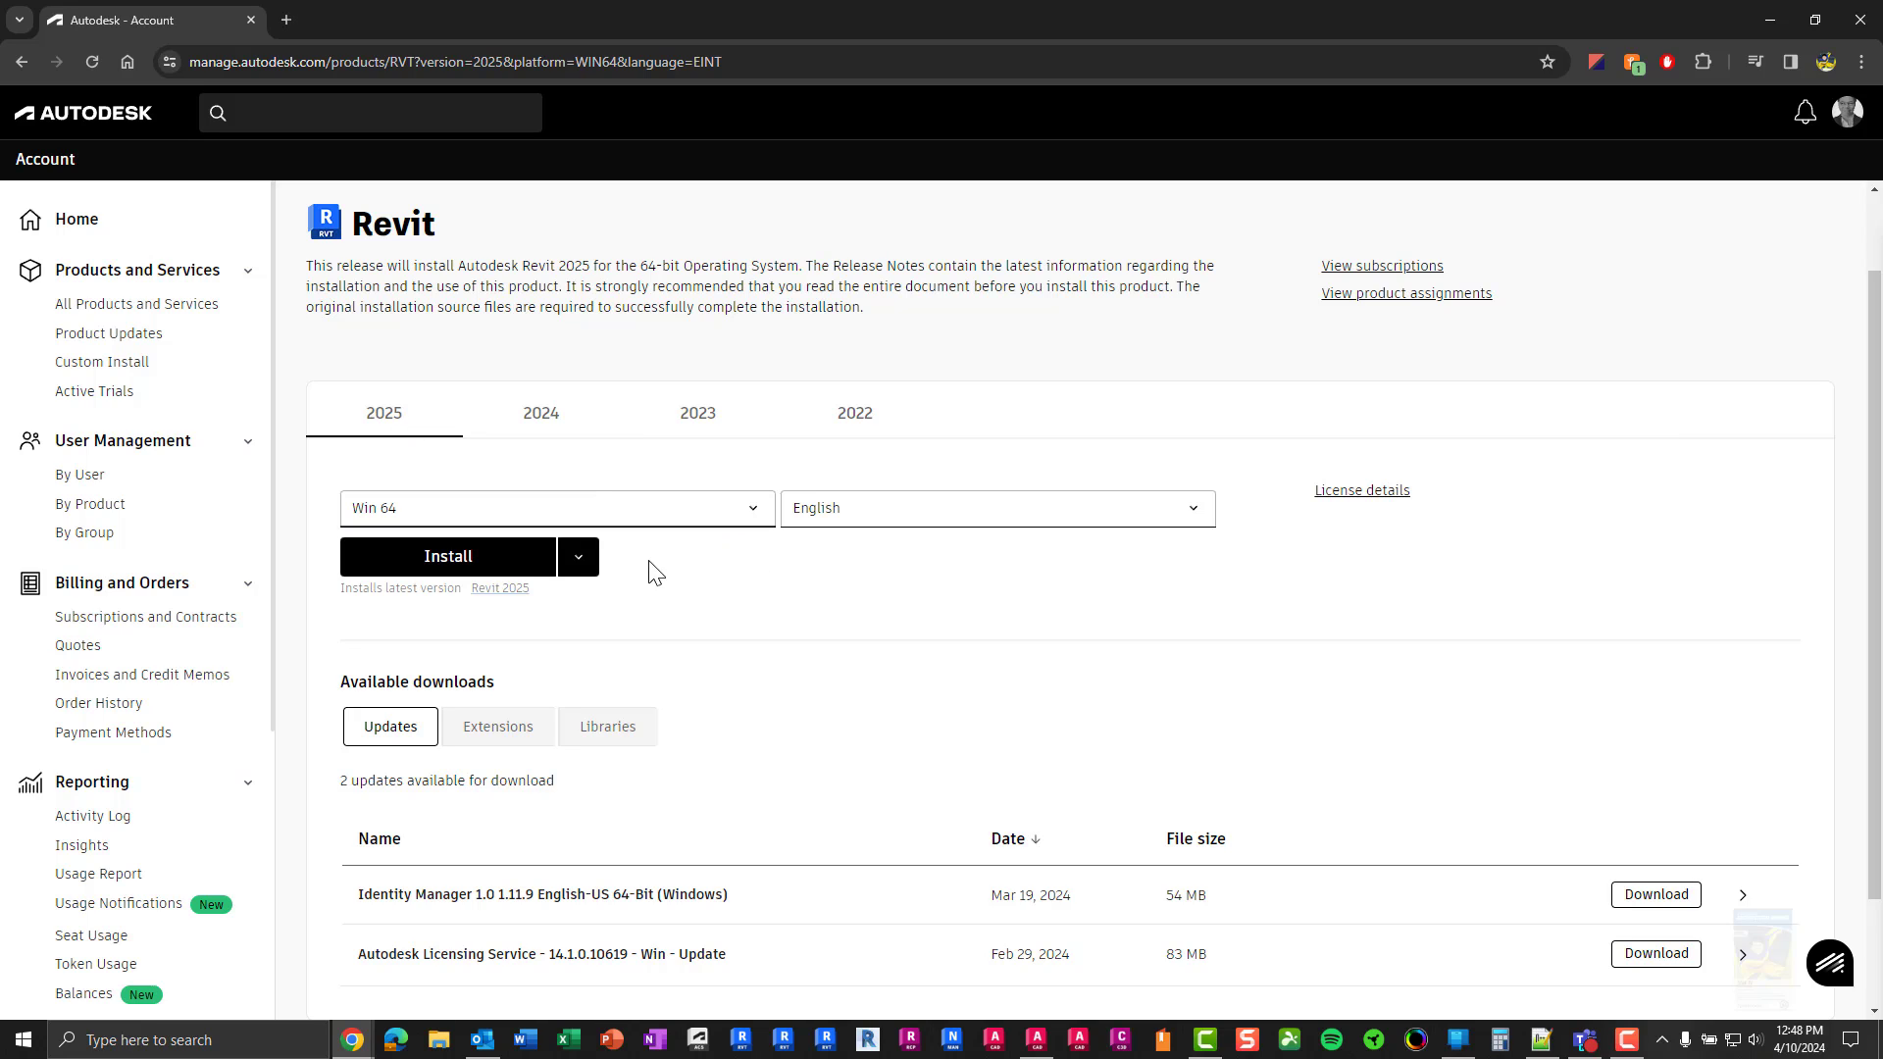
pyautogui.click(579, 559)
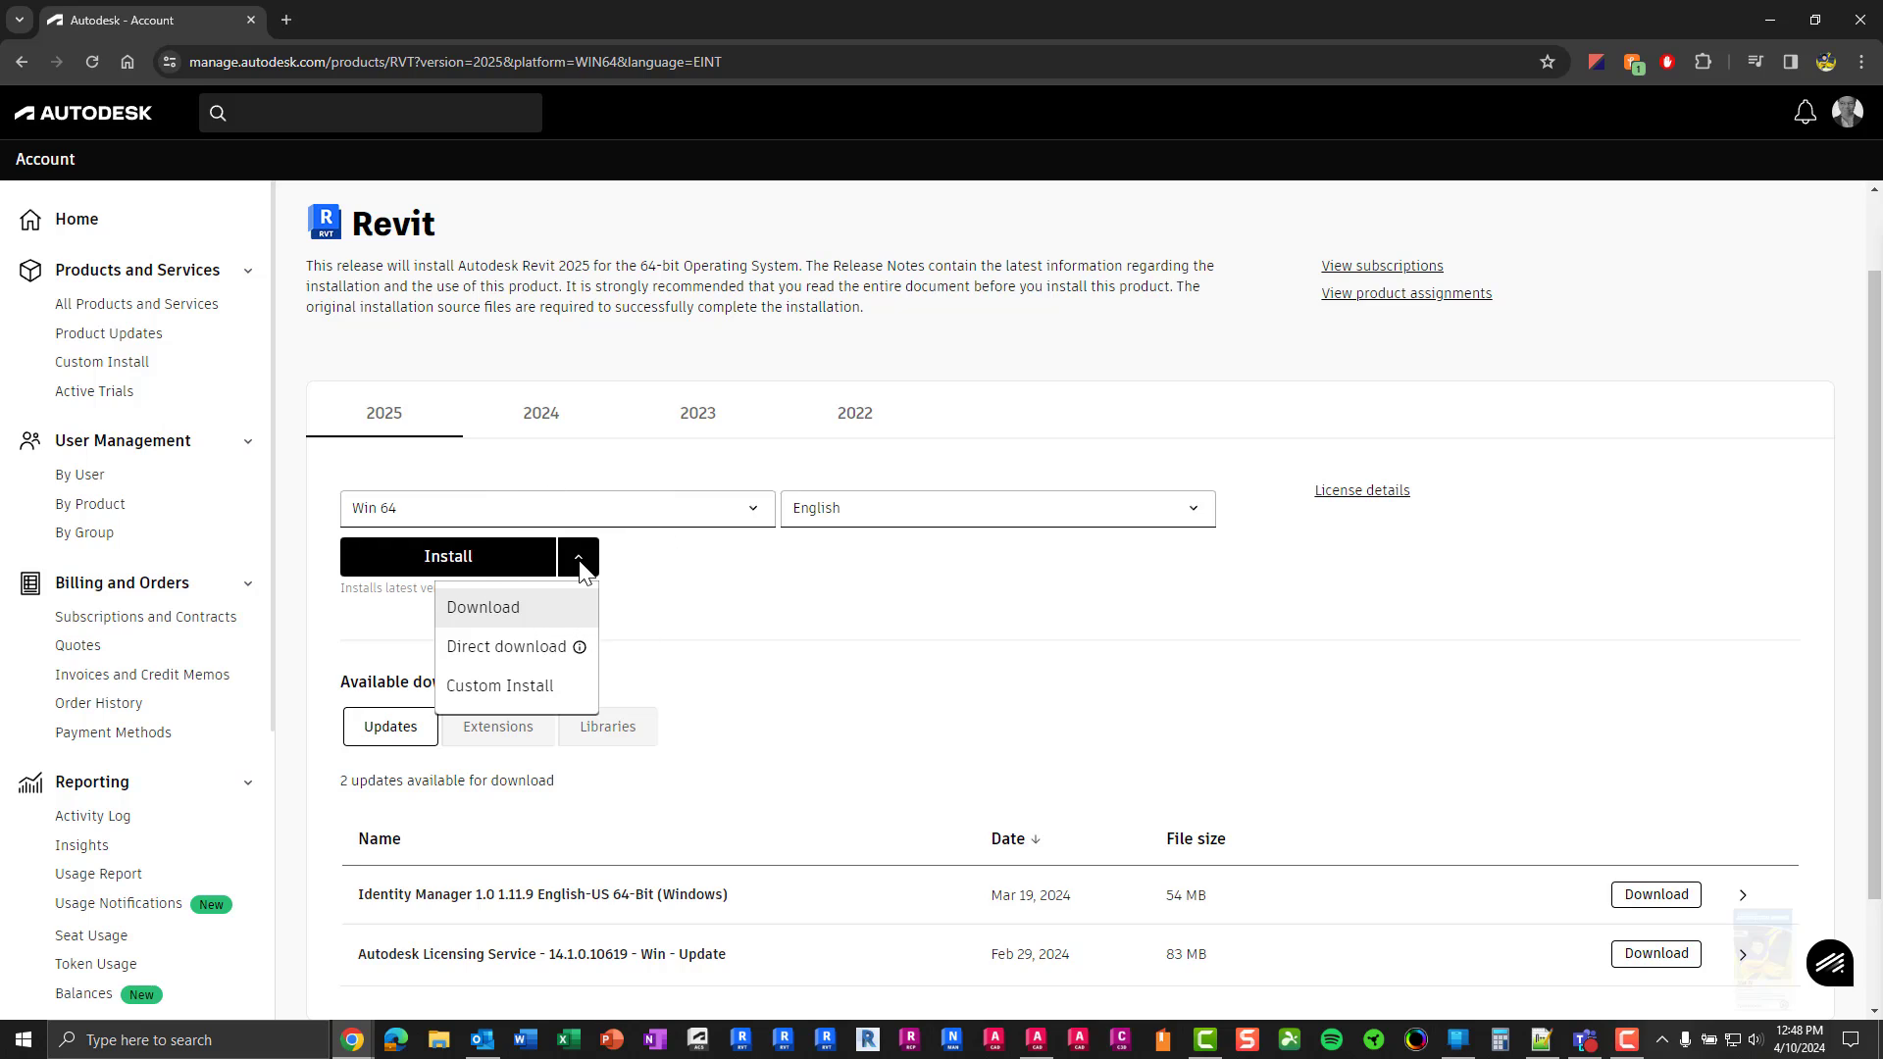
pyautogui.click(537, 647)
# Close the install options and view the Revit 2025 extensions and content libraries
pyautogui.press('Escape')
pyautogui.scroll(-1, 867, 637)
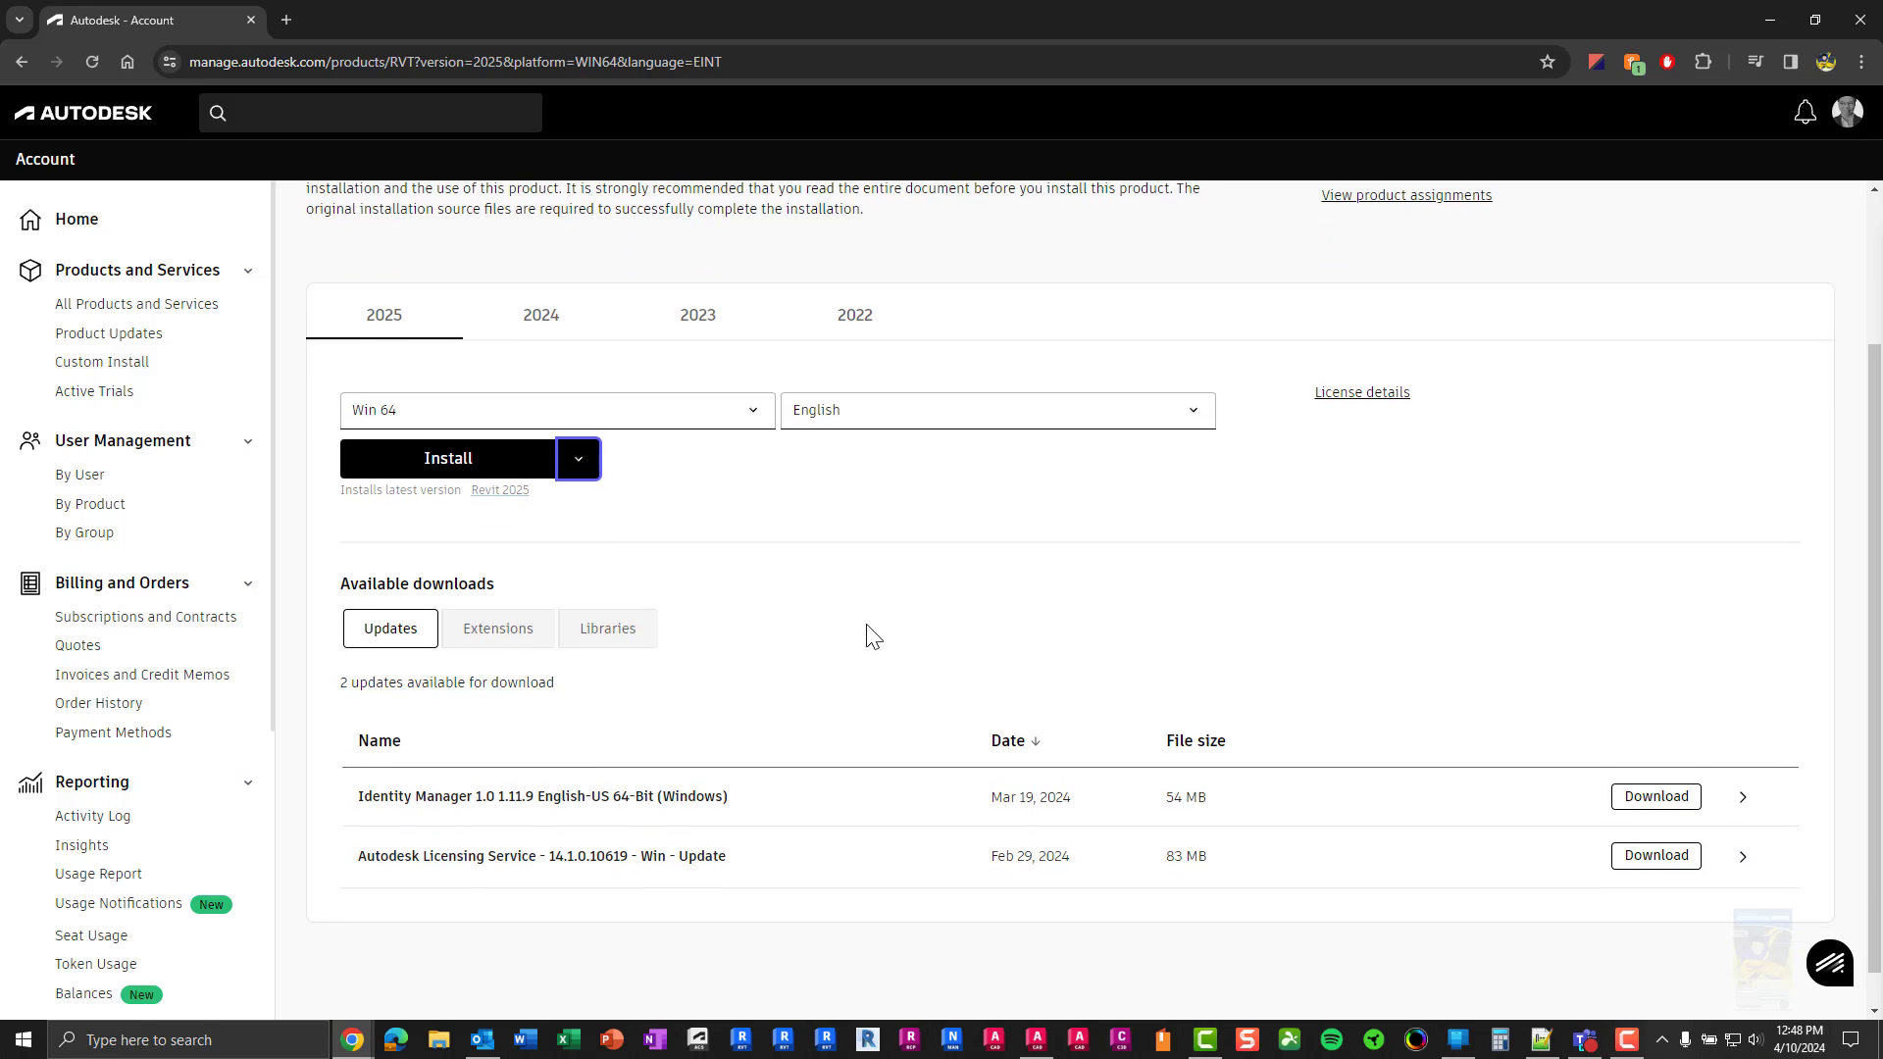
pyautogui.click(409, 649)
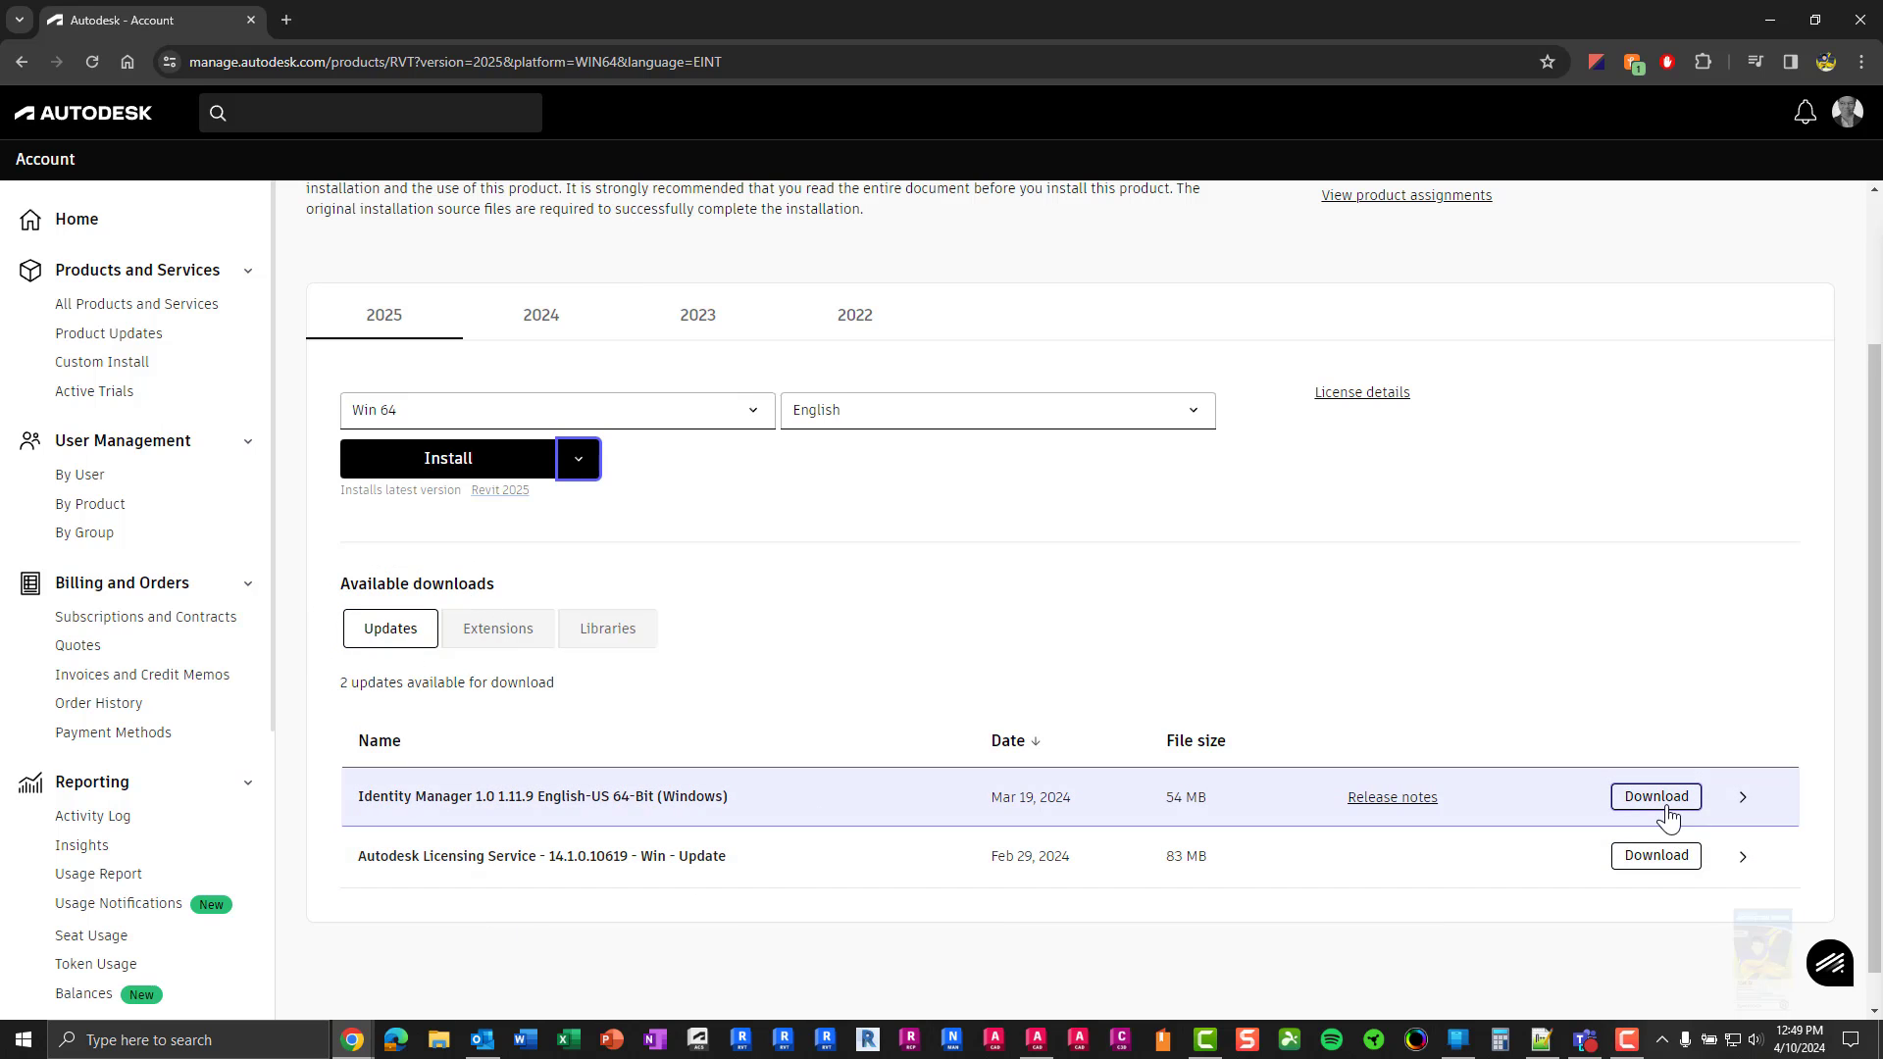
pyautogui.click(478, 636)
pyautogui.scroll(-2, 579, 861)
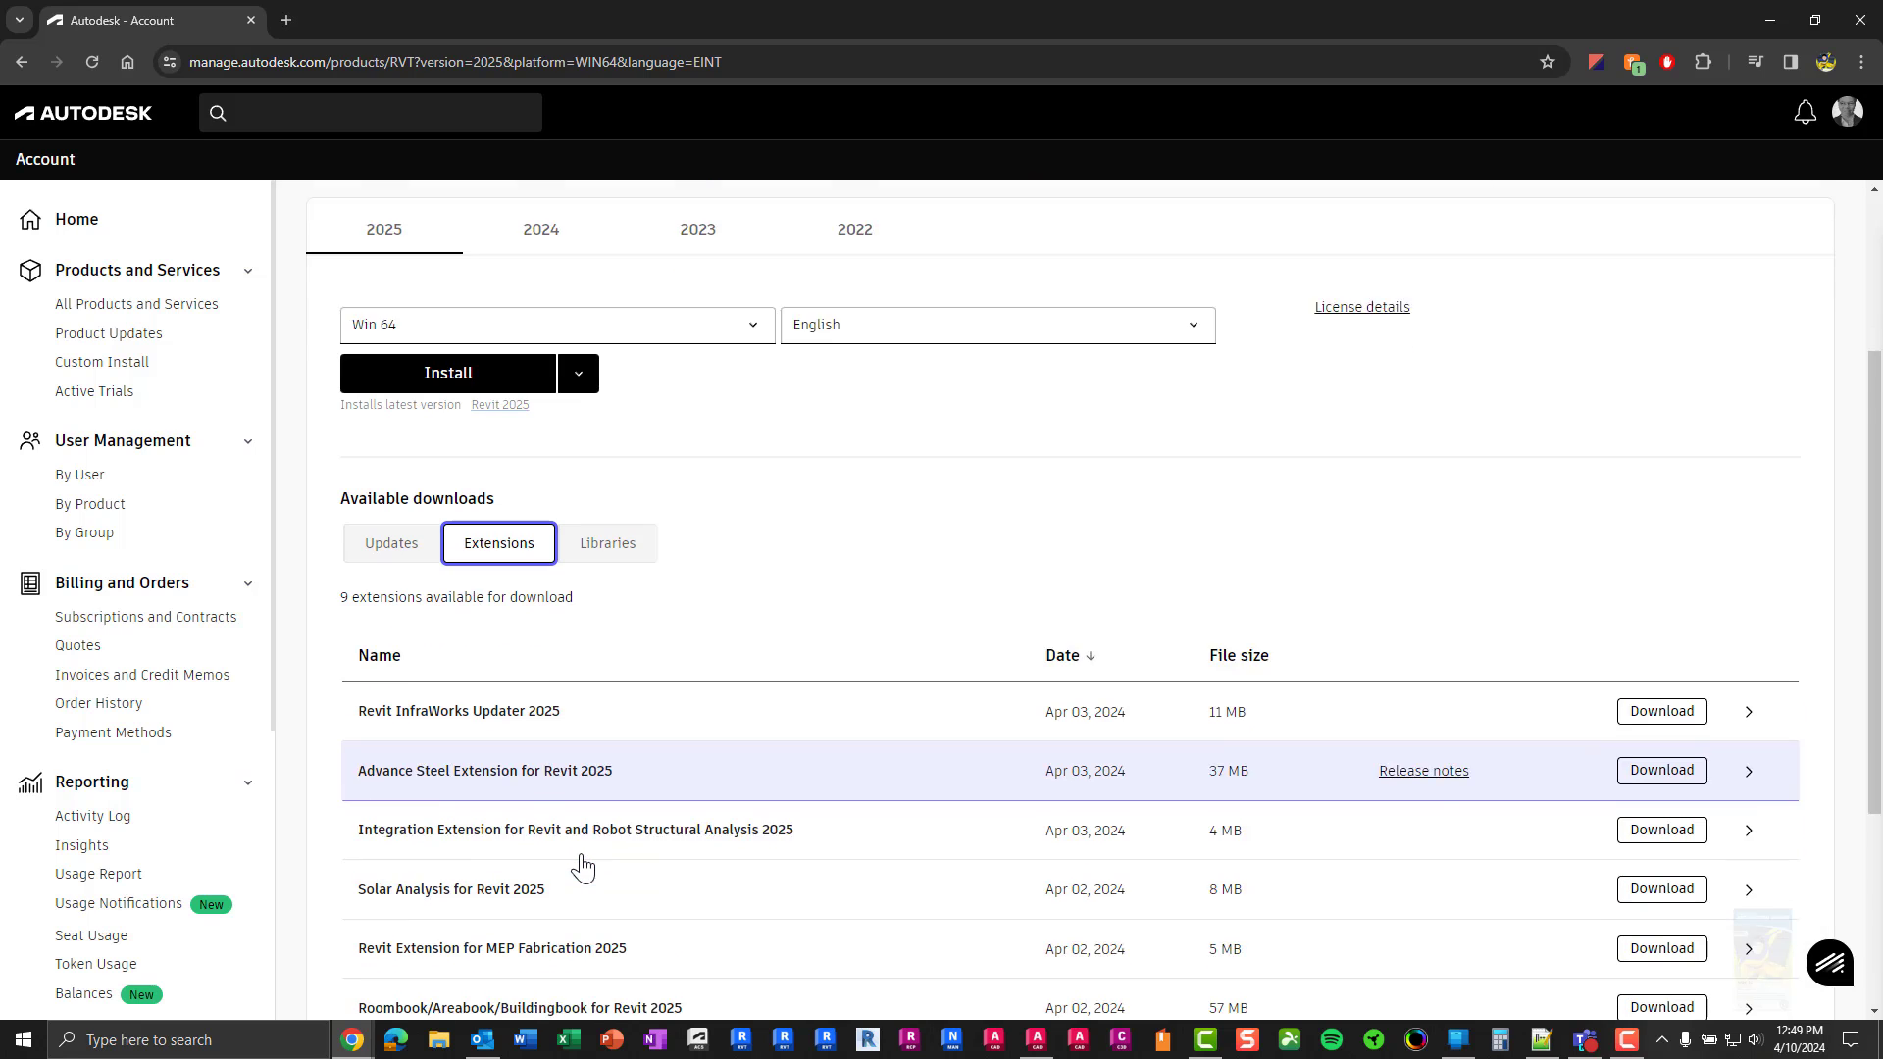
pyautogui.click(623, 451)
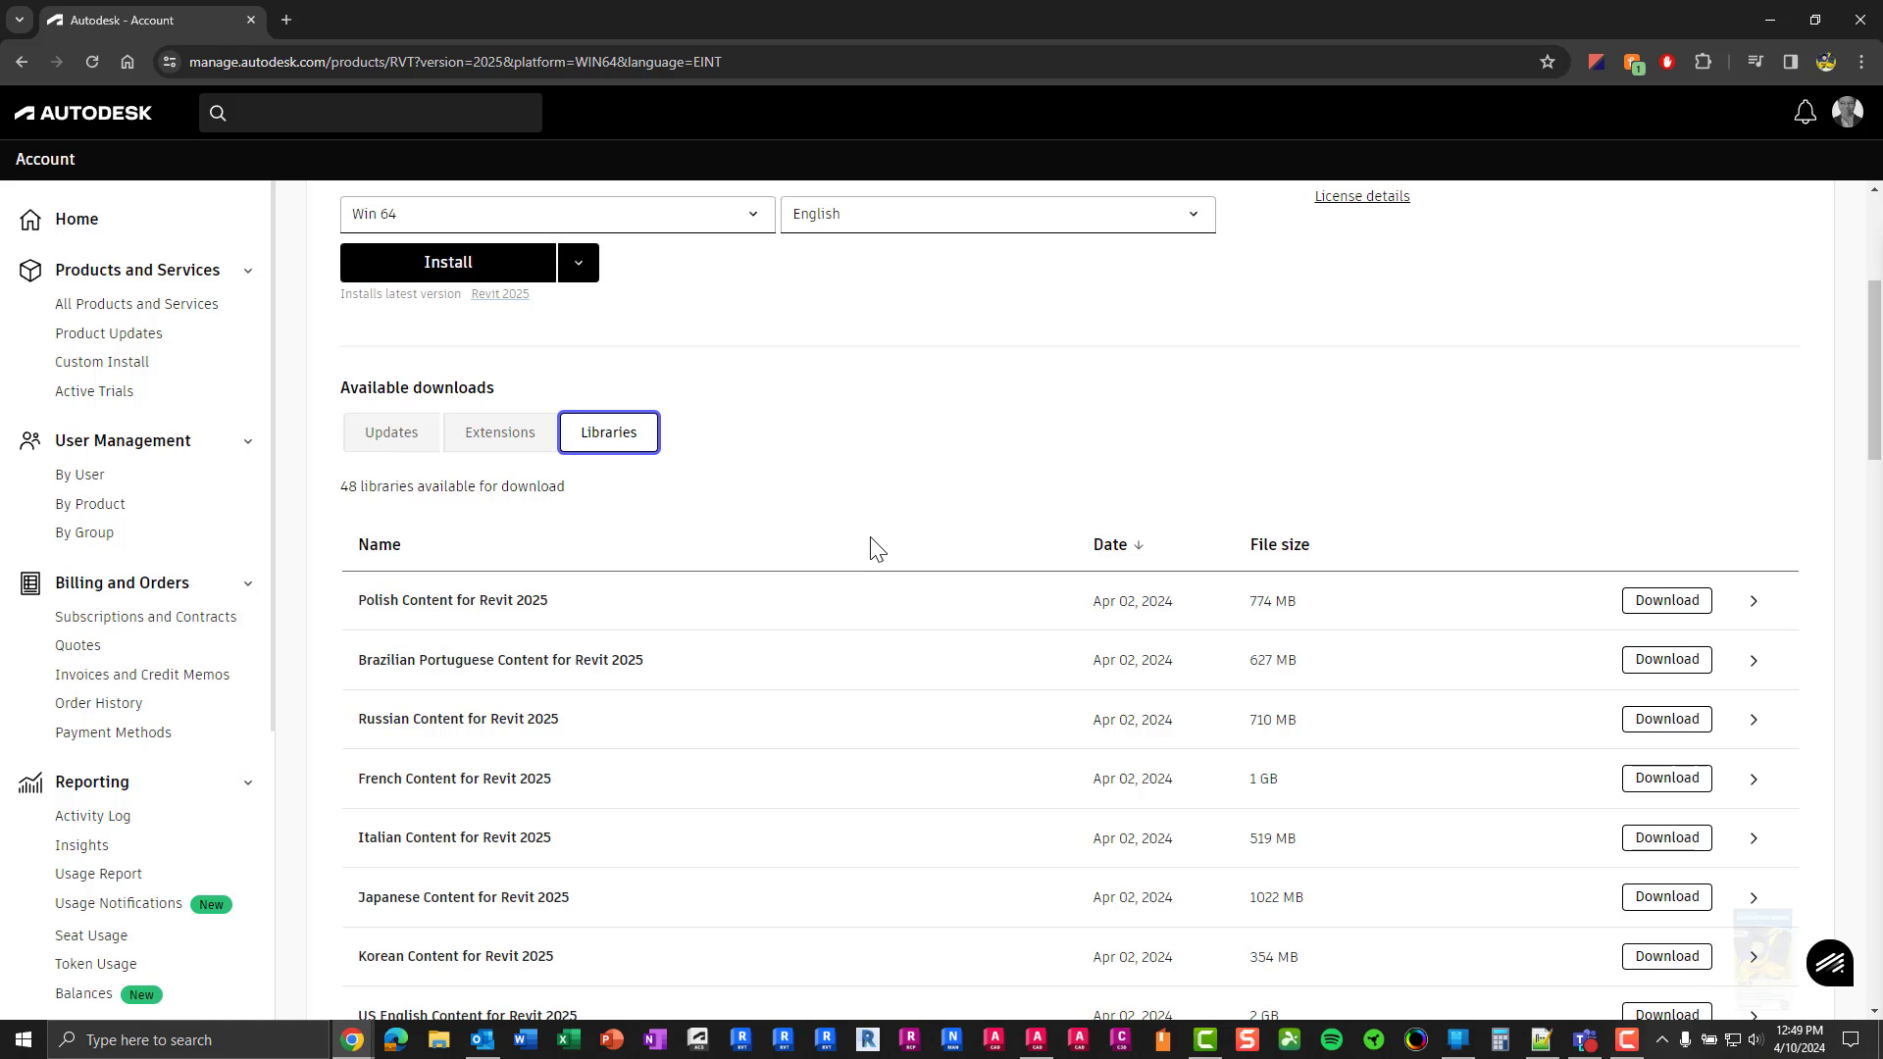
# Scroll the libraries list and download the US English Content for Revit 2025 library
pyautogui.scroll(-9, 876, 547)
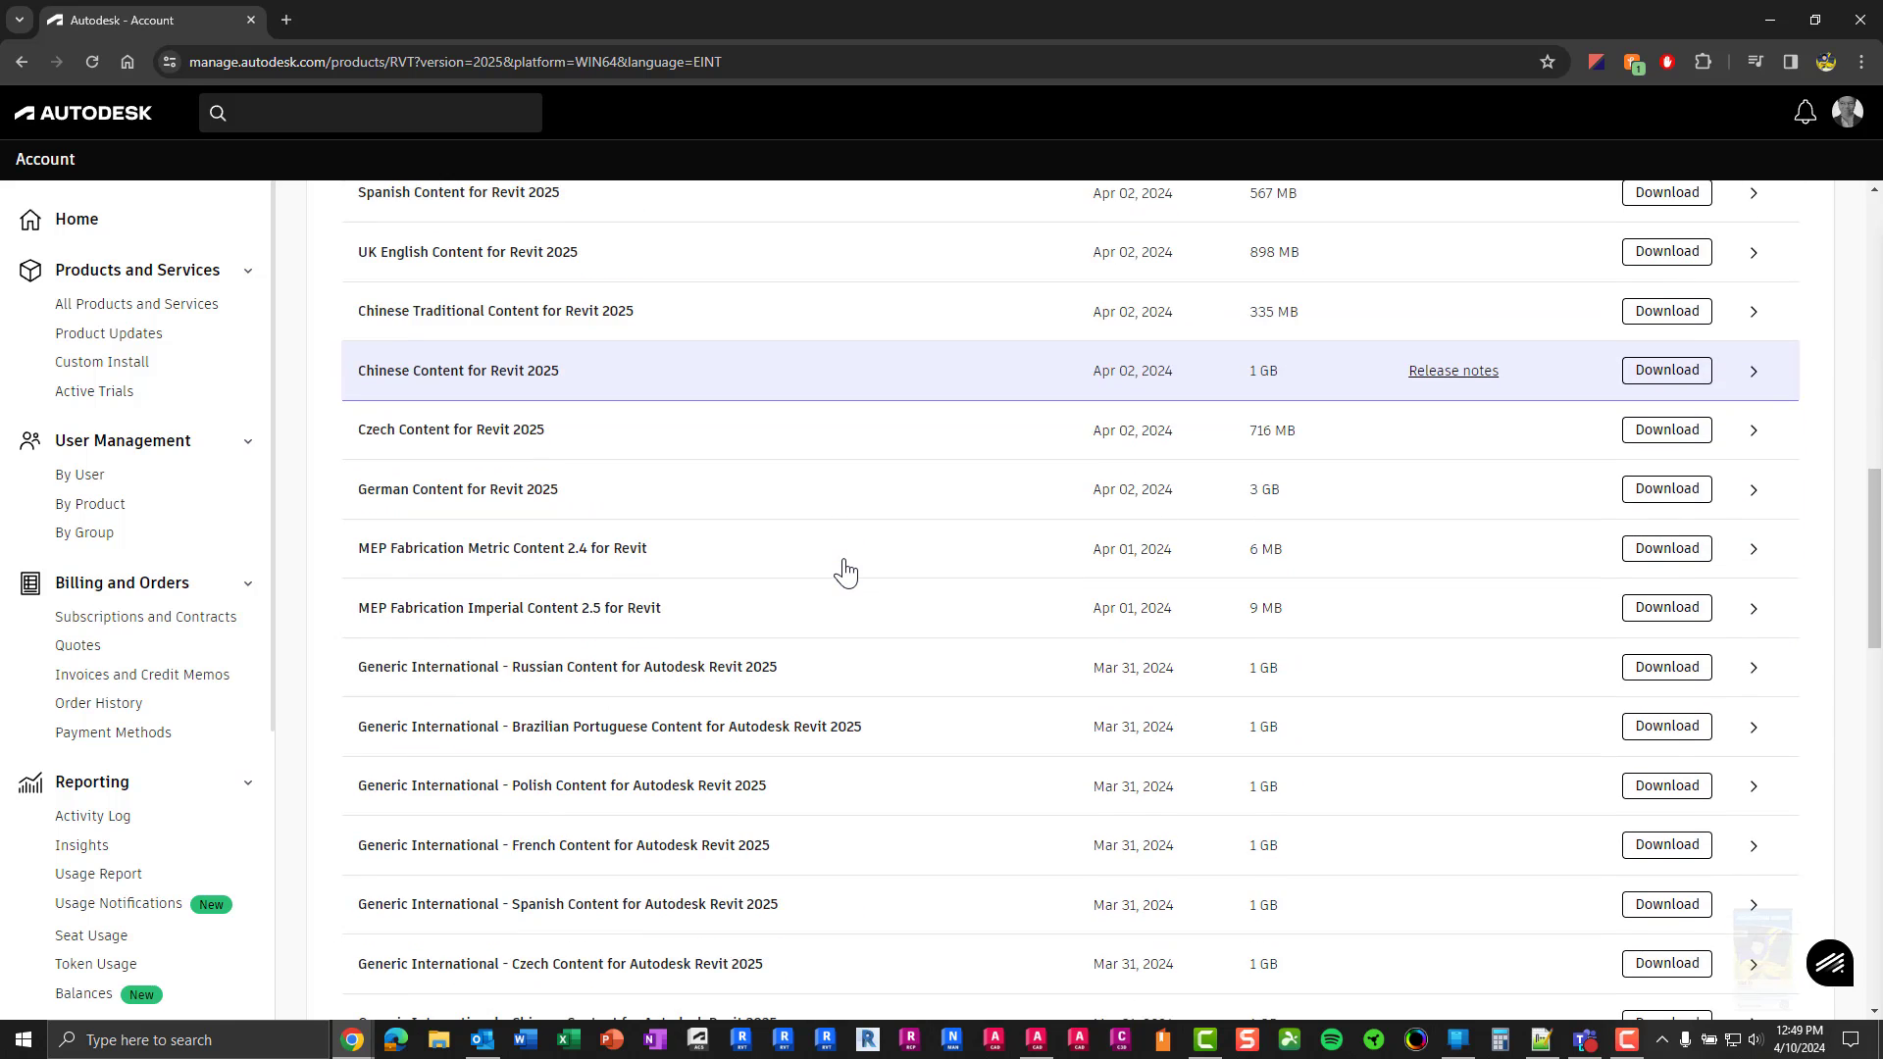
pyautogui.scroll(-7, 845, 571)
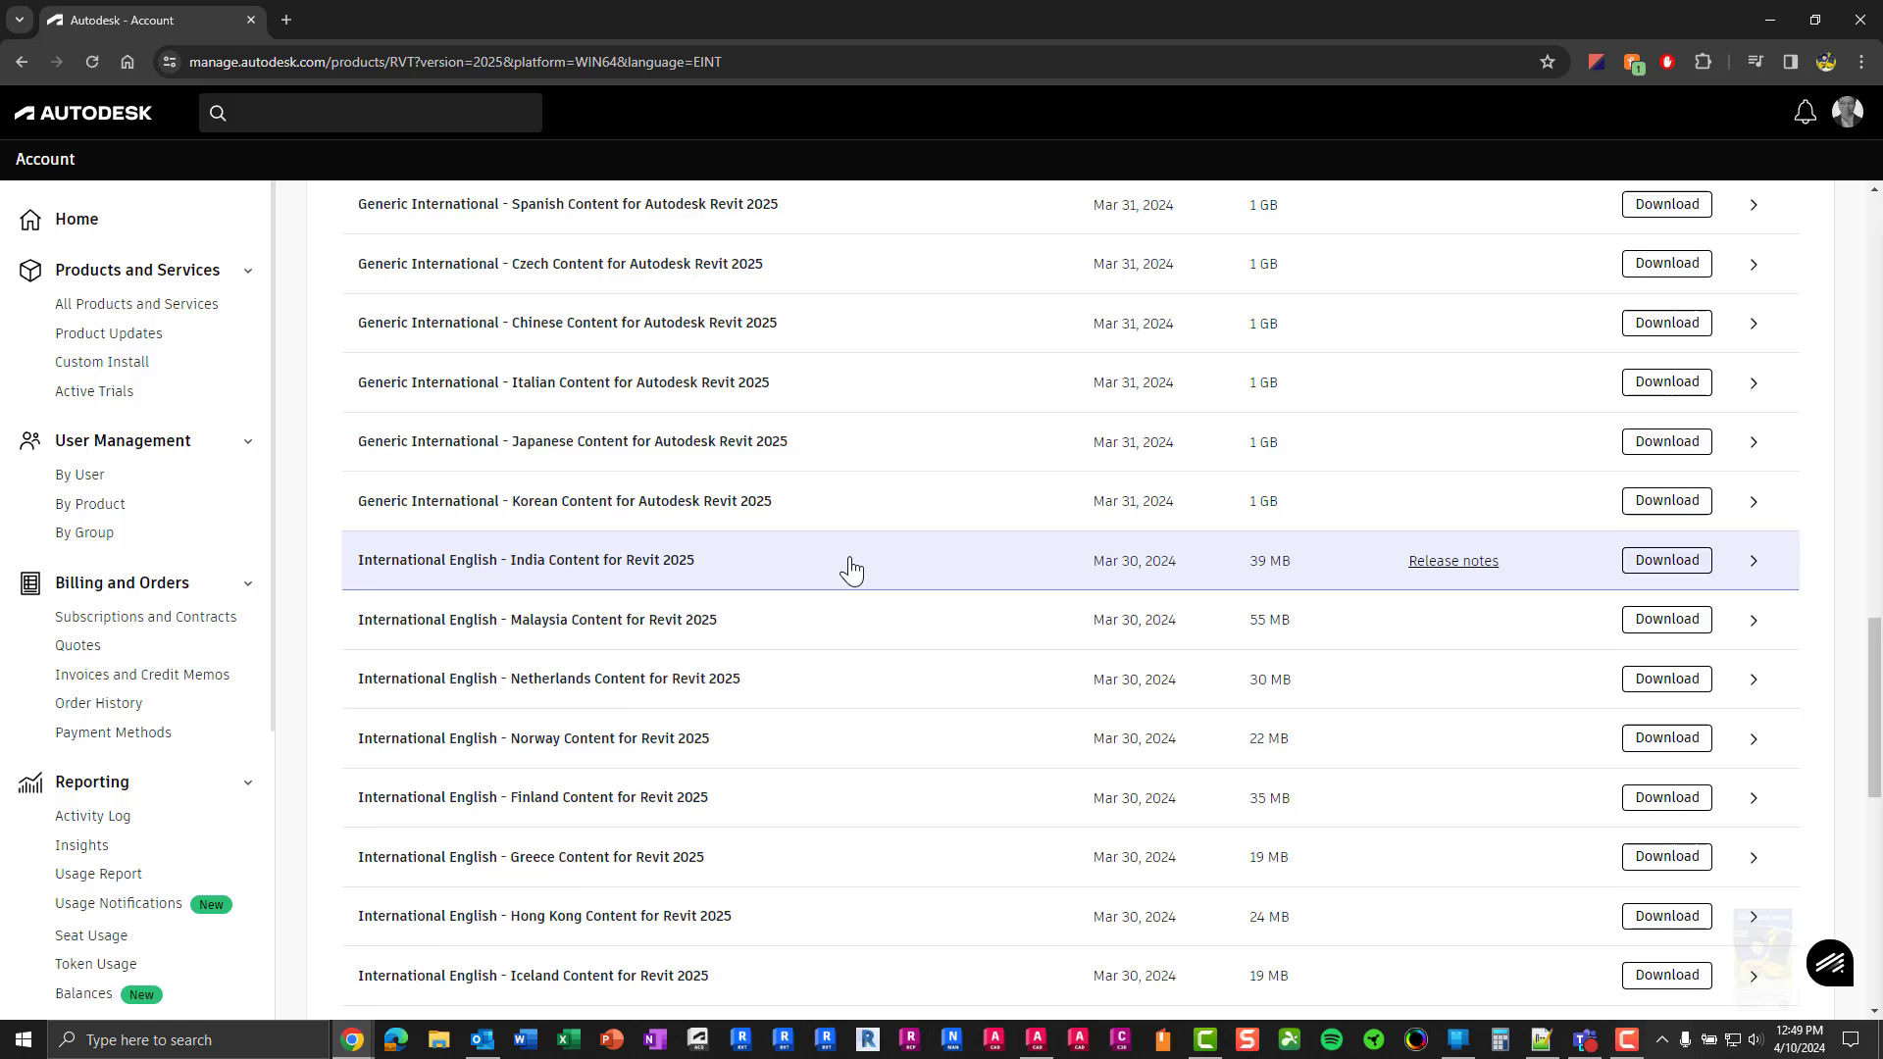
pyautogui.scroll(-9, 851, 570)
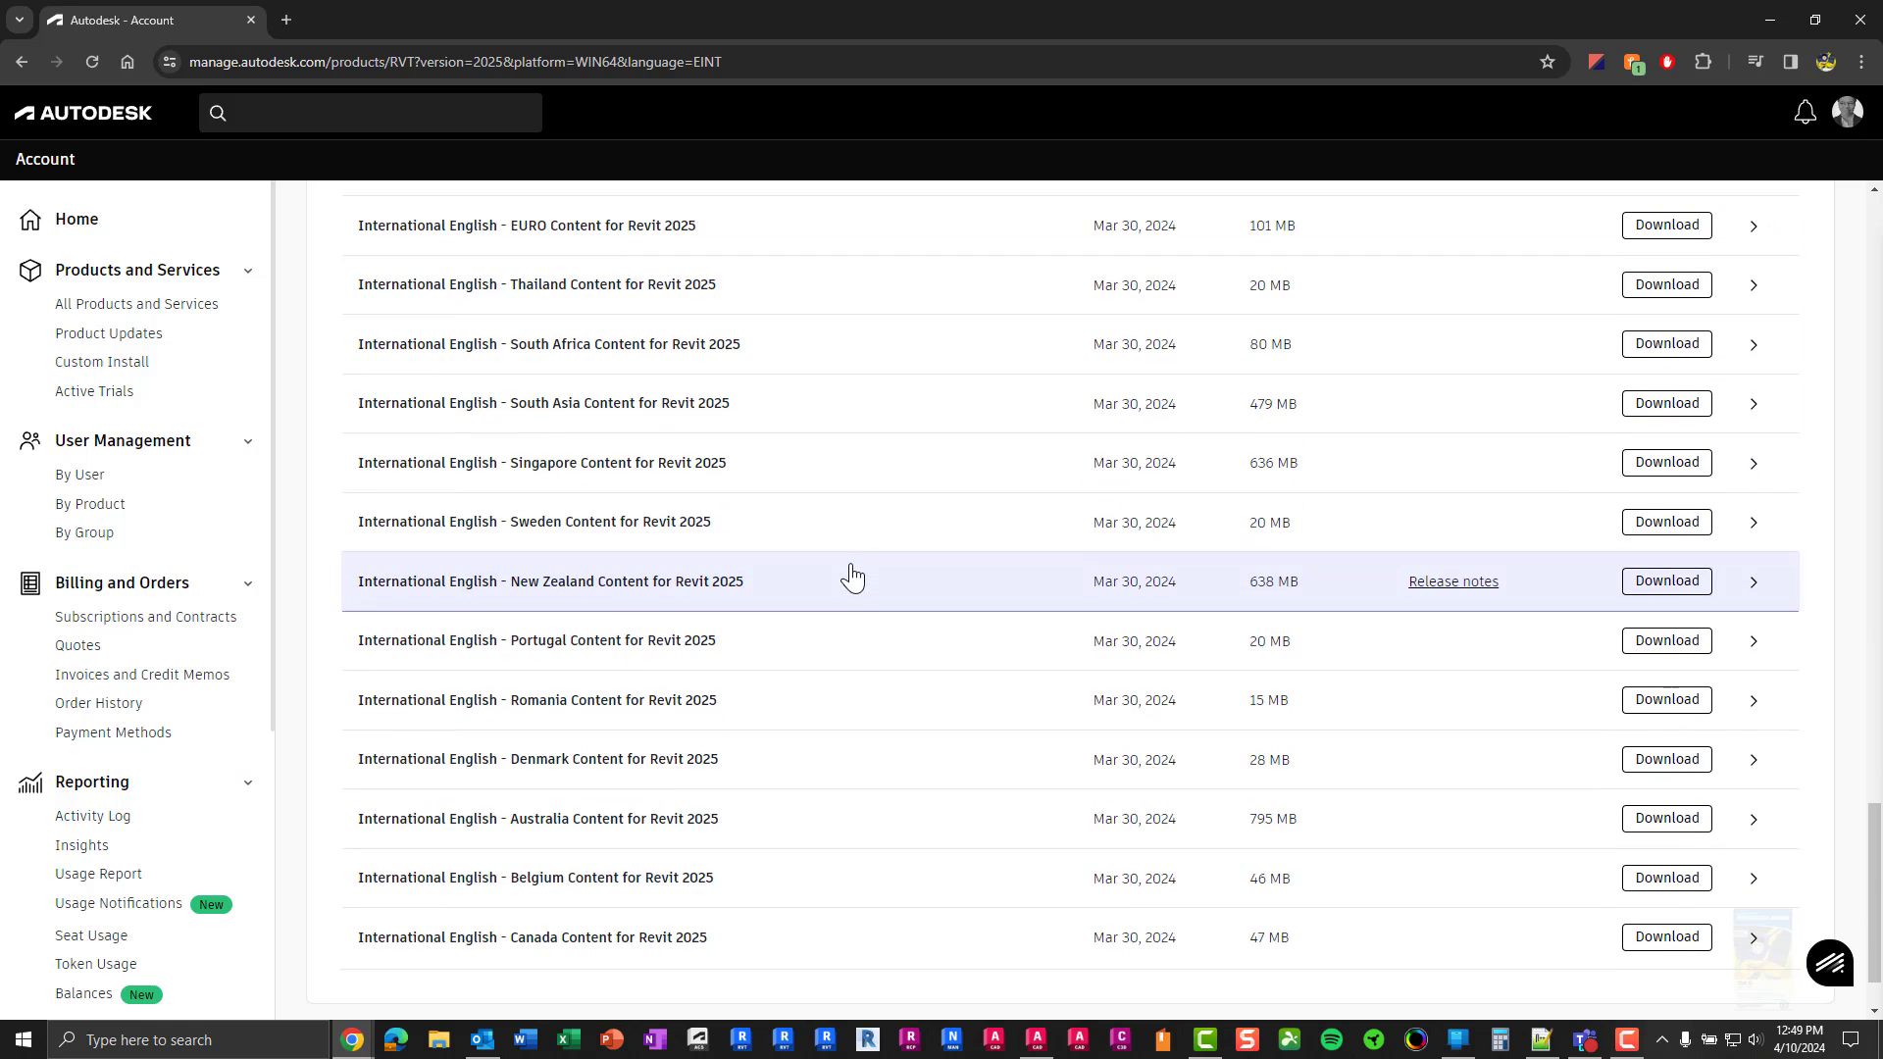
pyautogui.scroll(-1, 863, 598)
pyautogui.scroll(7, 873, 618)
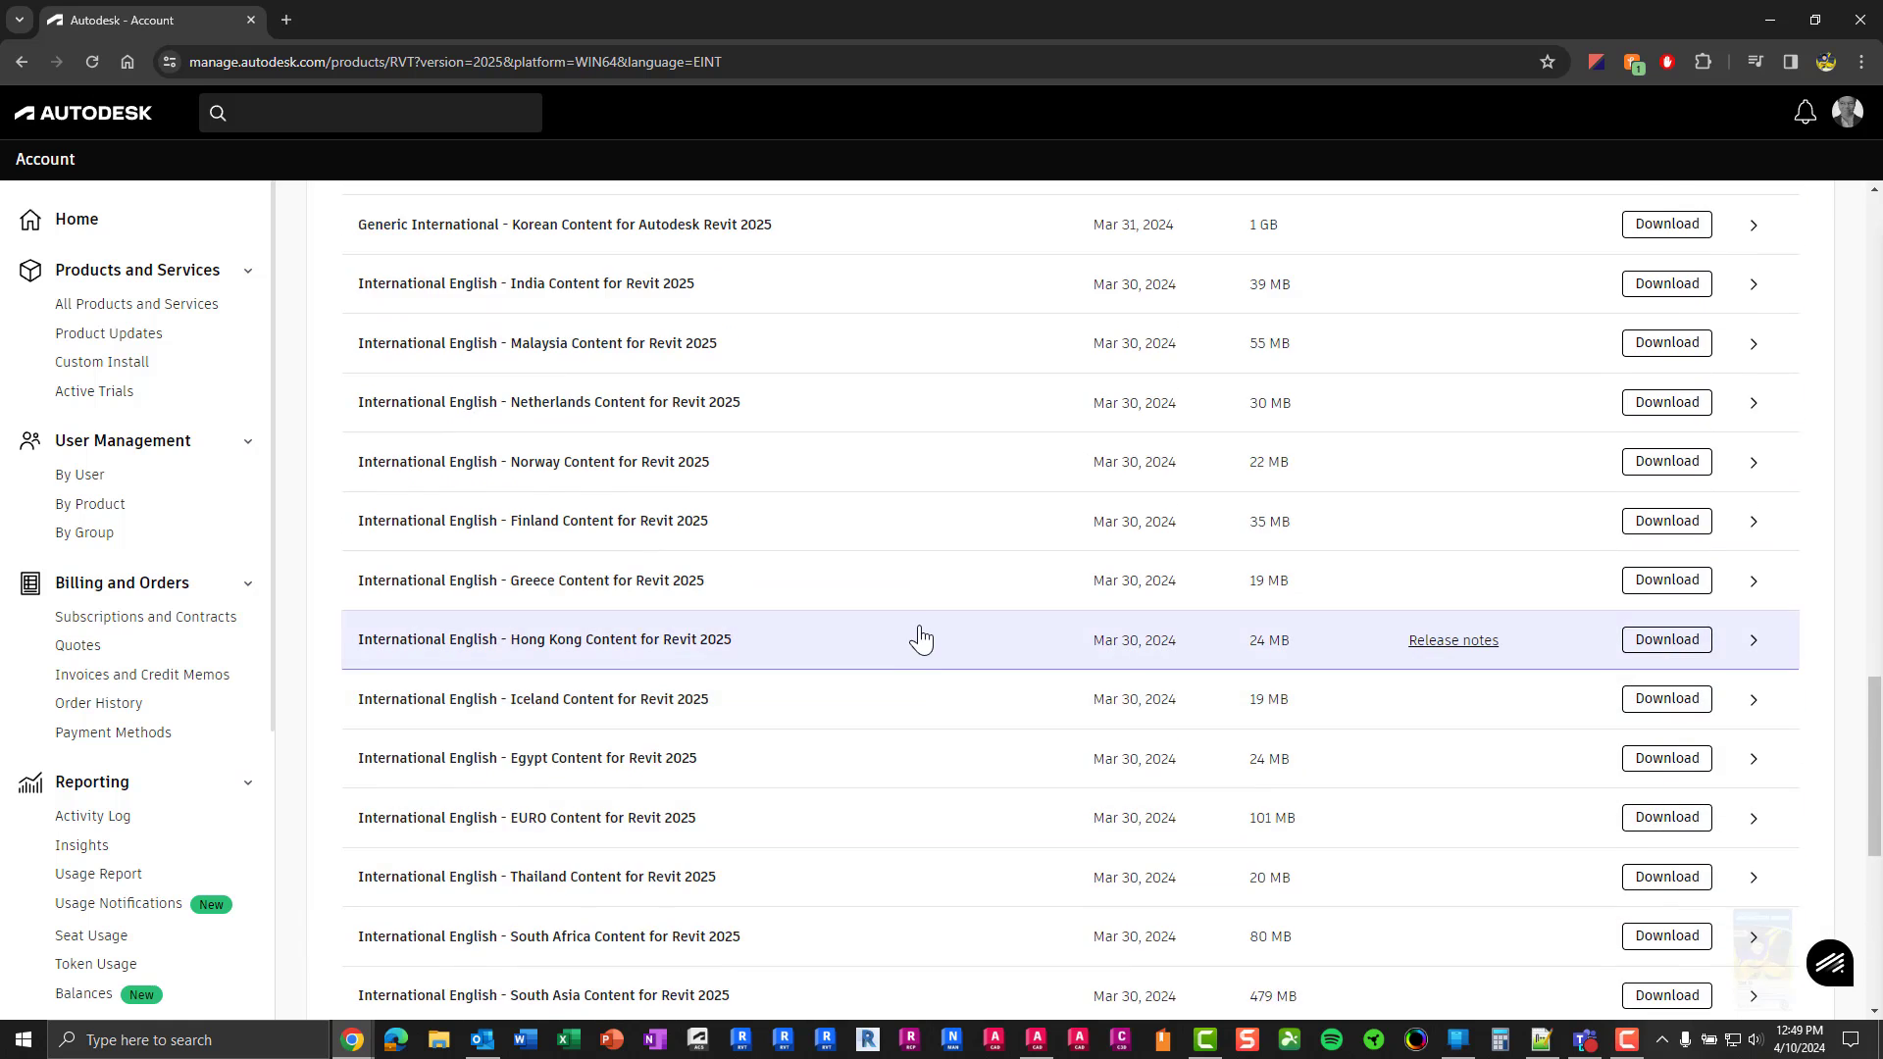
pyautogui.scroll(9, 922, 637)
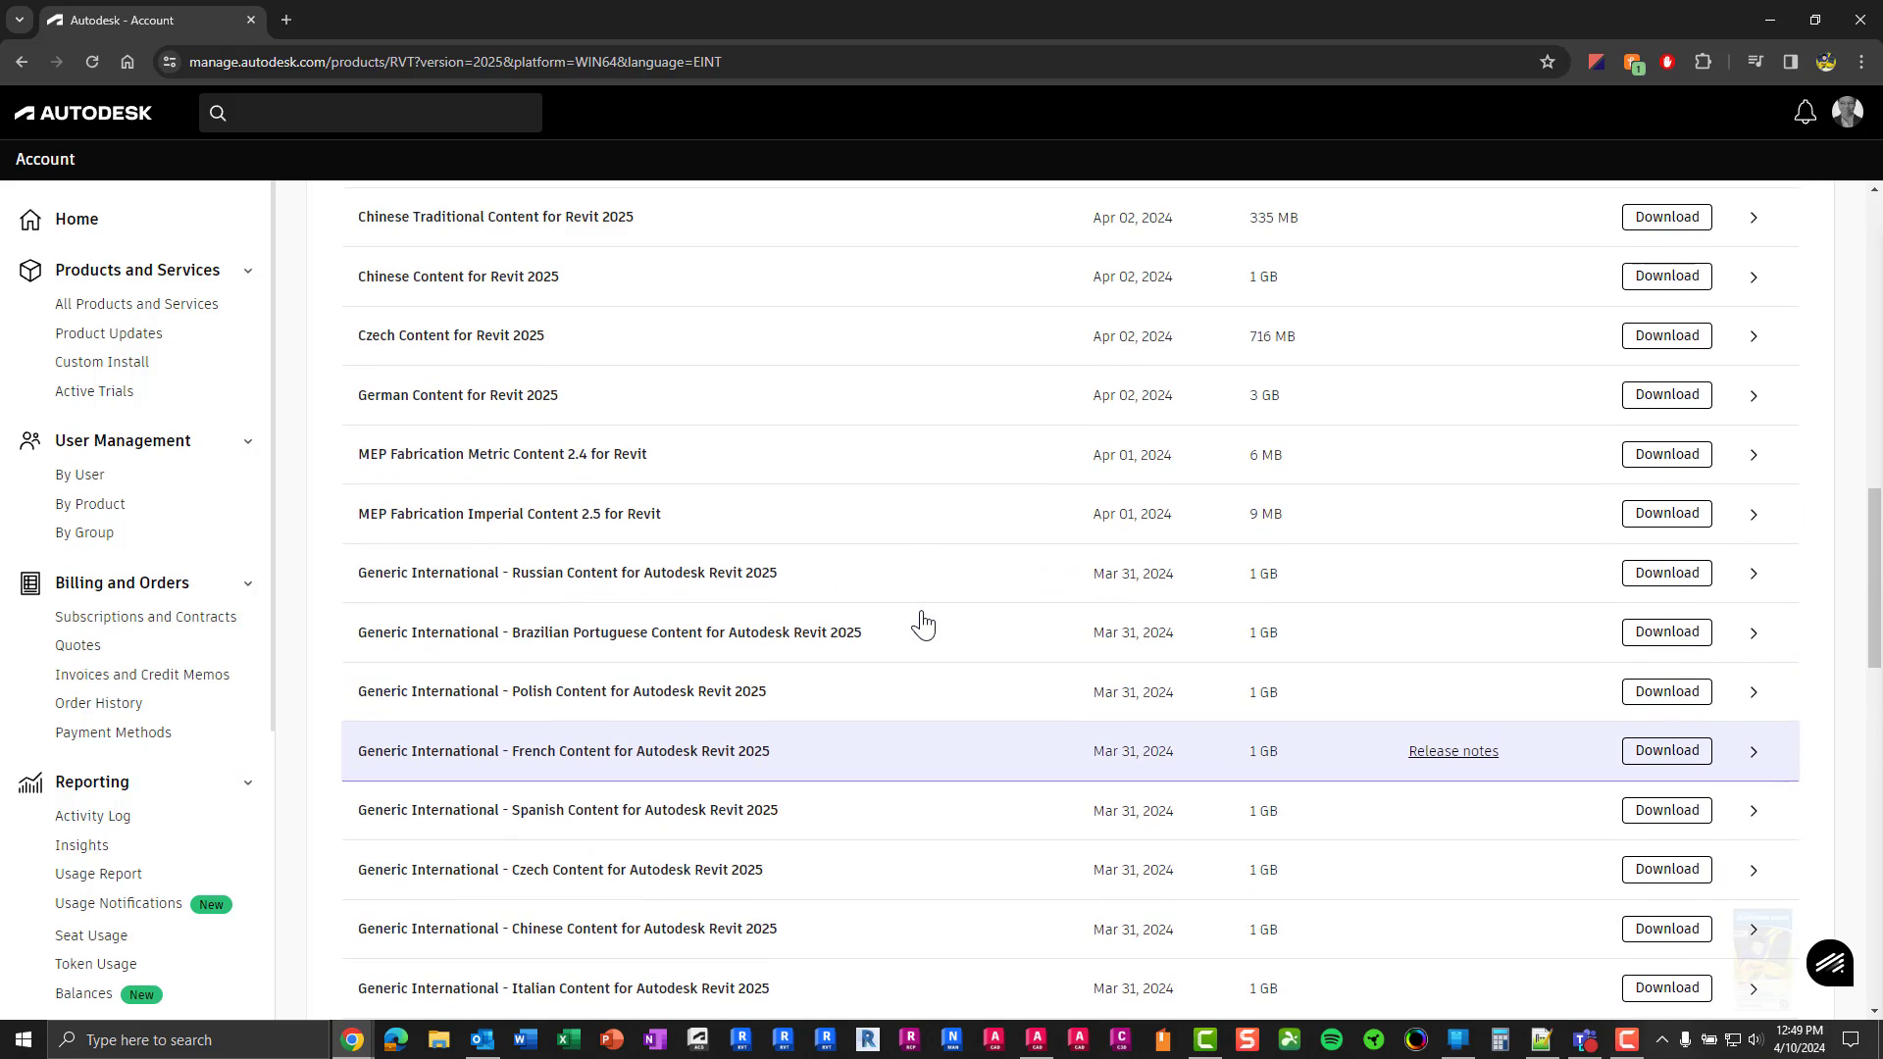
pyautogui.scroll(4, 922, 624)
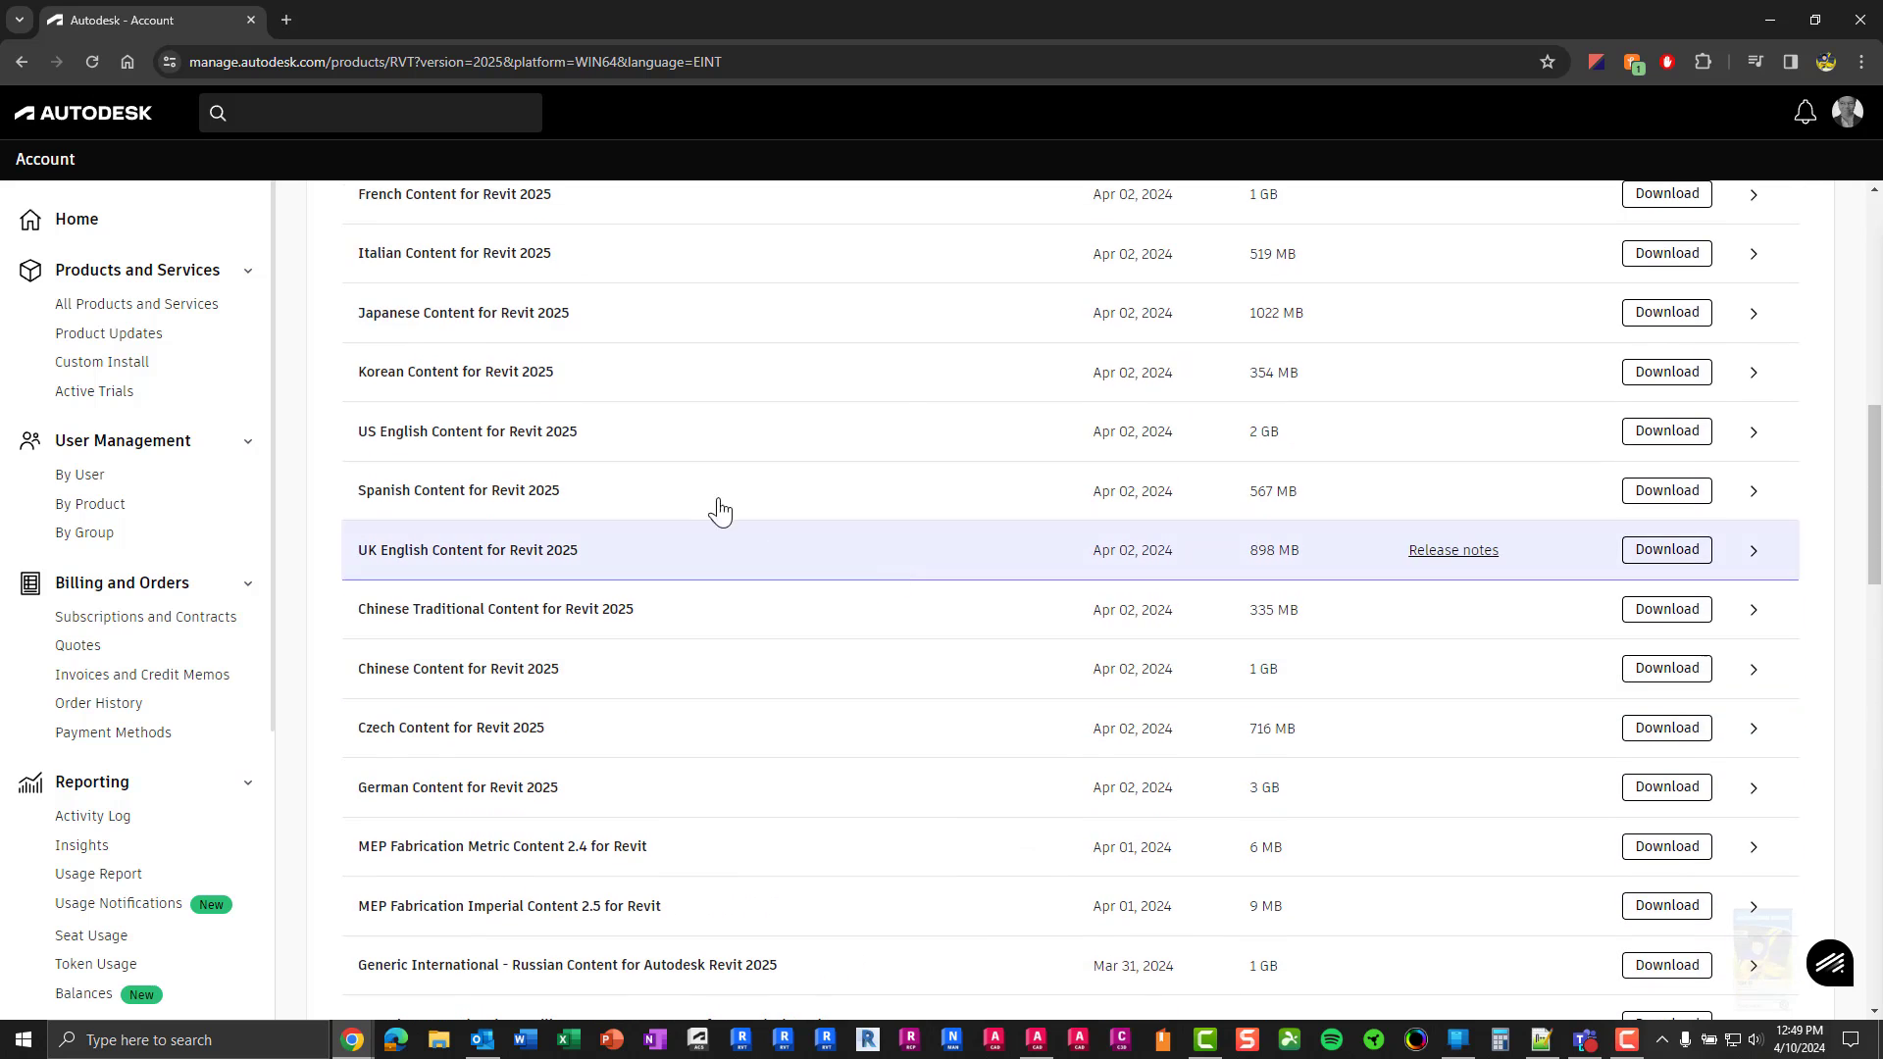
pyautogui.click(1264, 454)
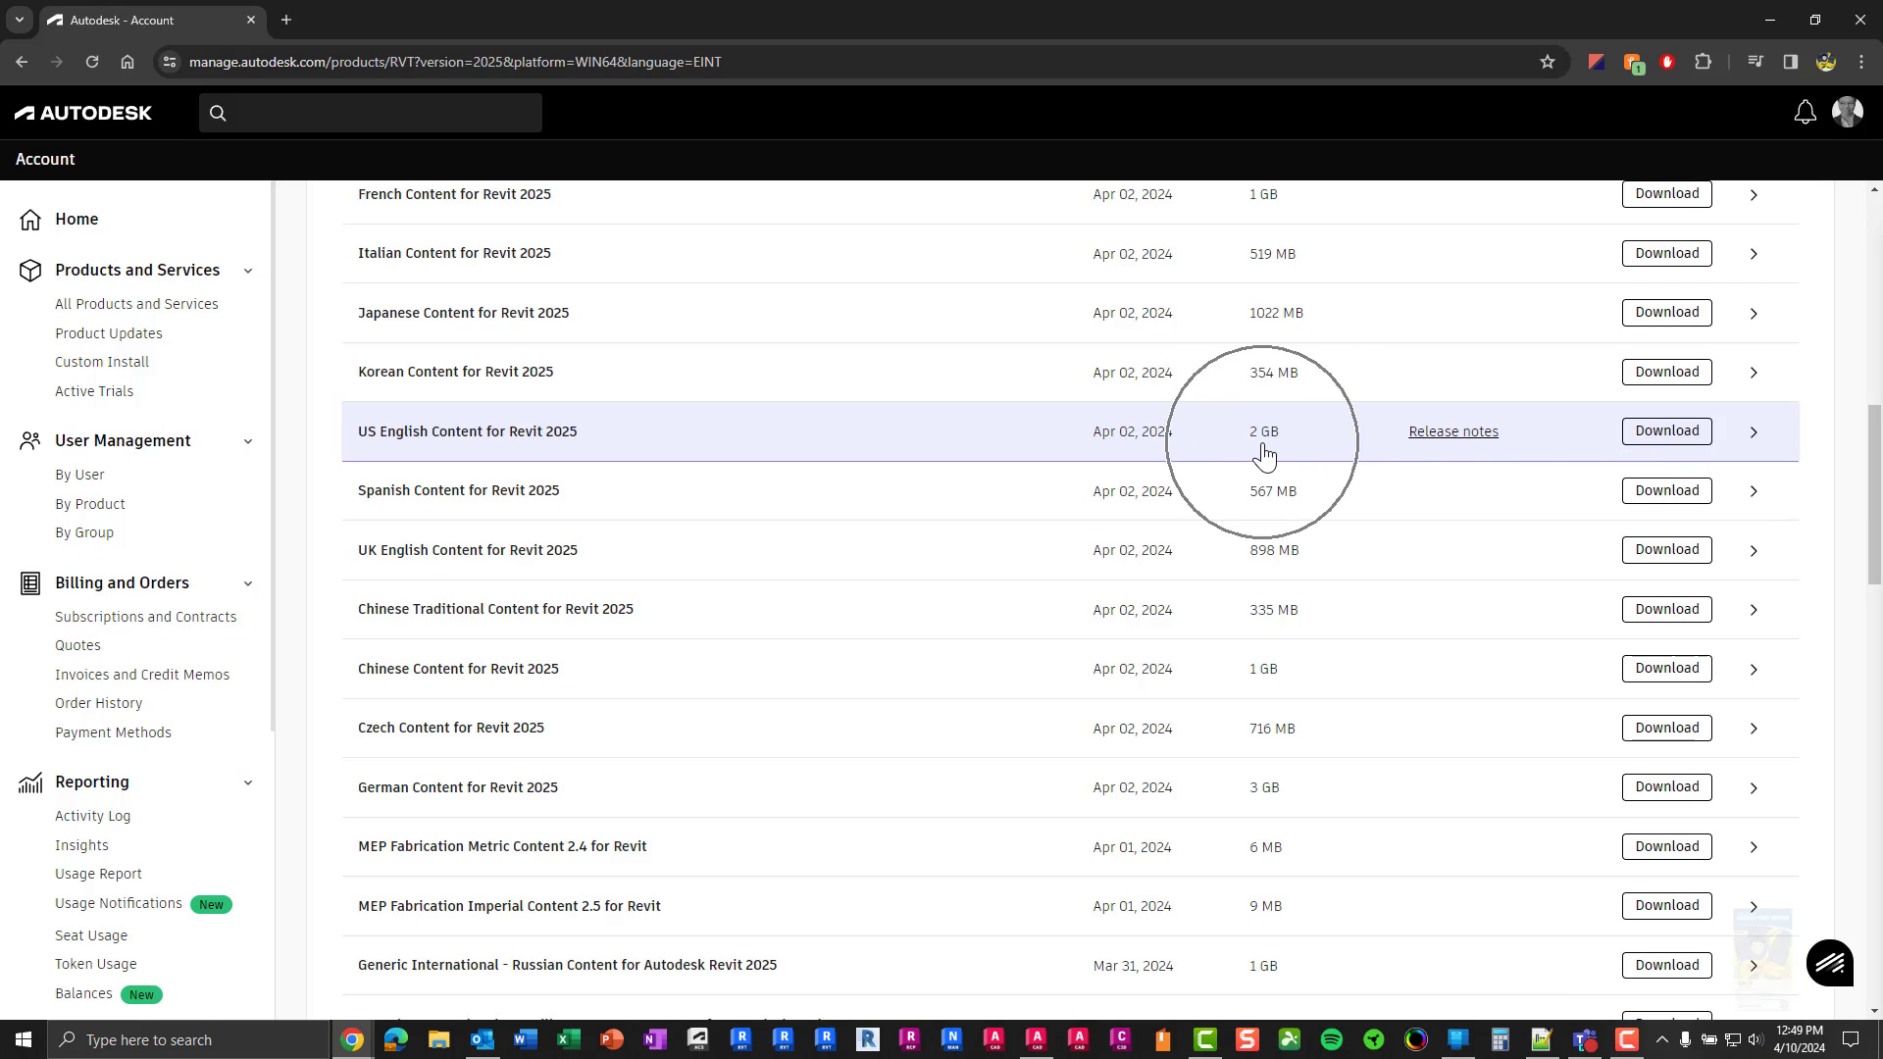
pyautogui.click(1643, 439)
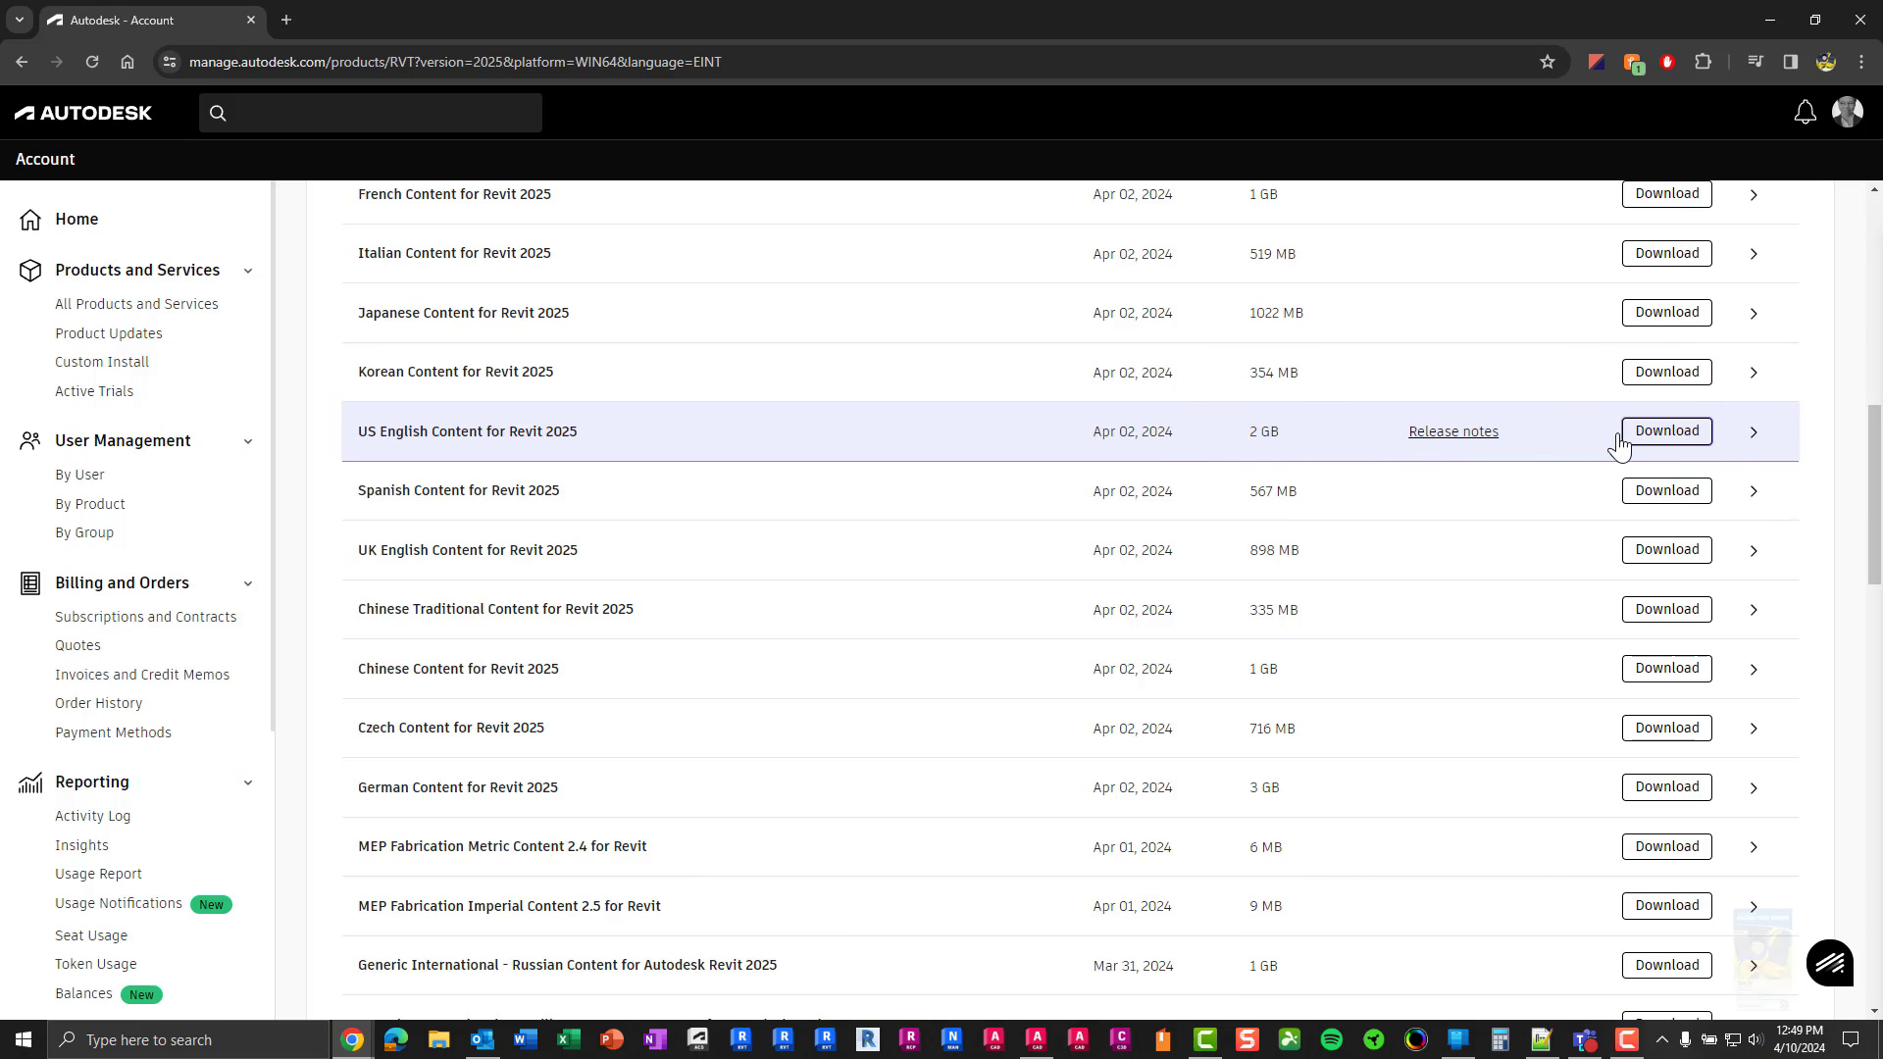
pyautogui.scroll(7, 799, 517)
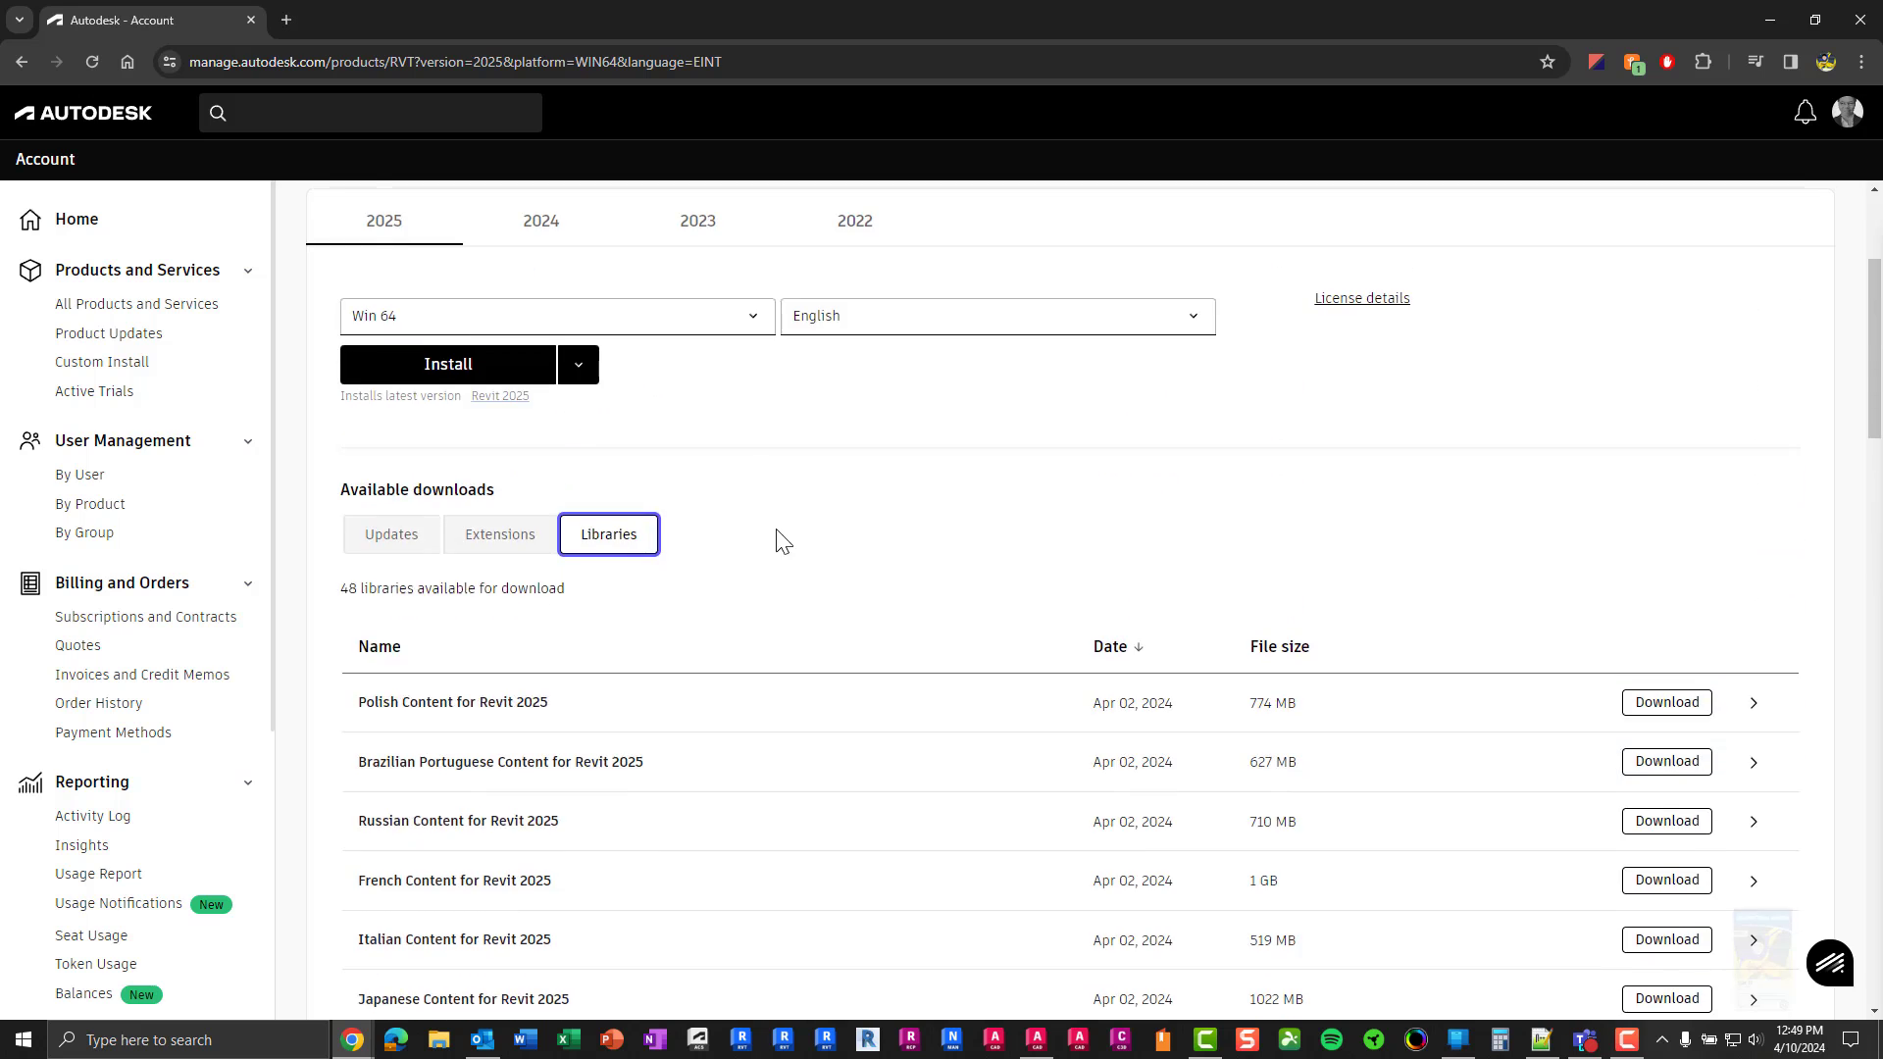
pyautogui.scroll(3, 782, 541)
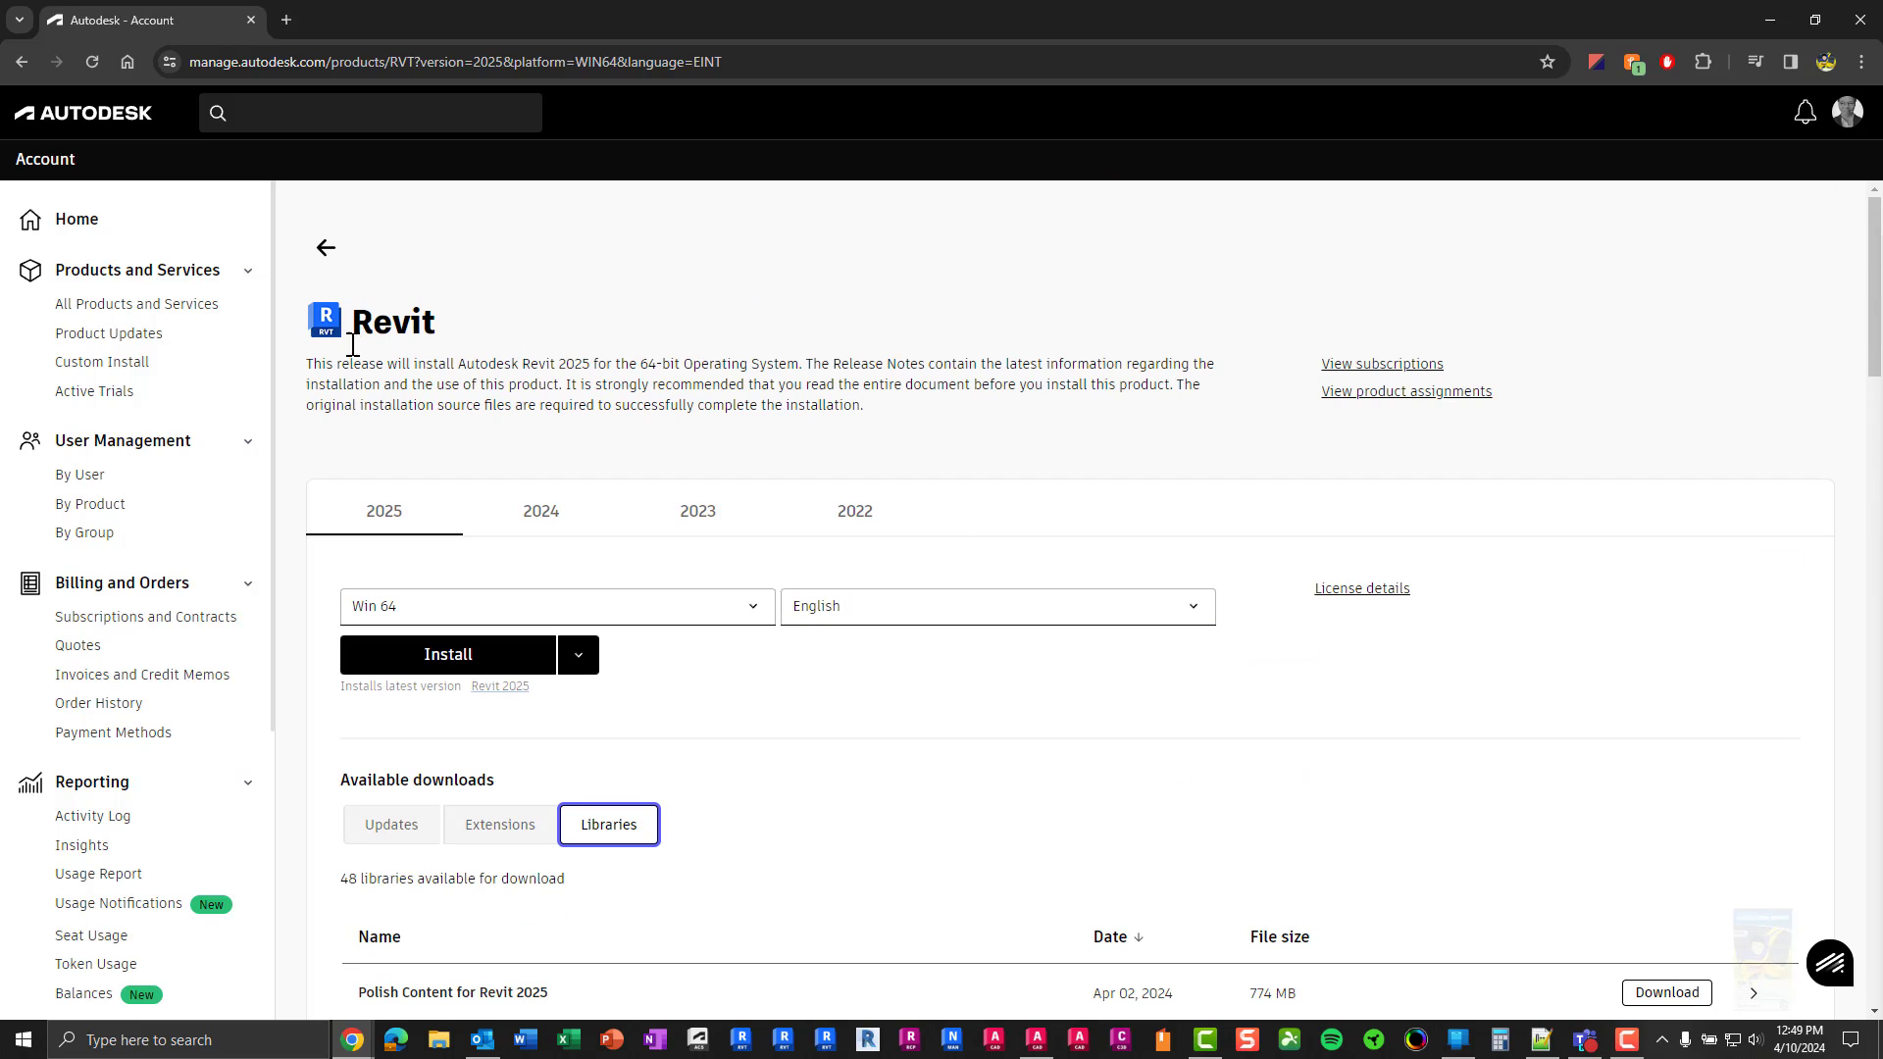
# Open Product Updates, dismiss the update-types tip and open the list's filtering options
pyautogui.click(136, 335)
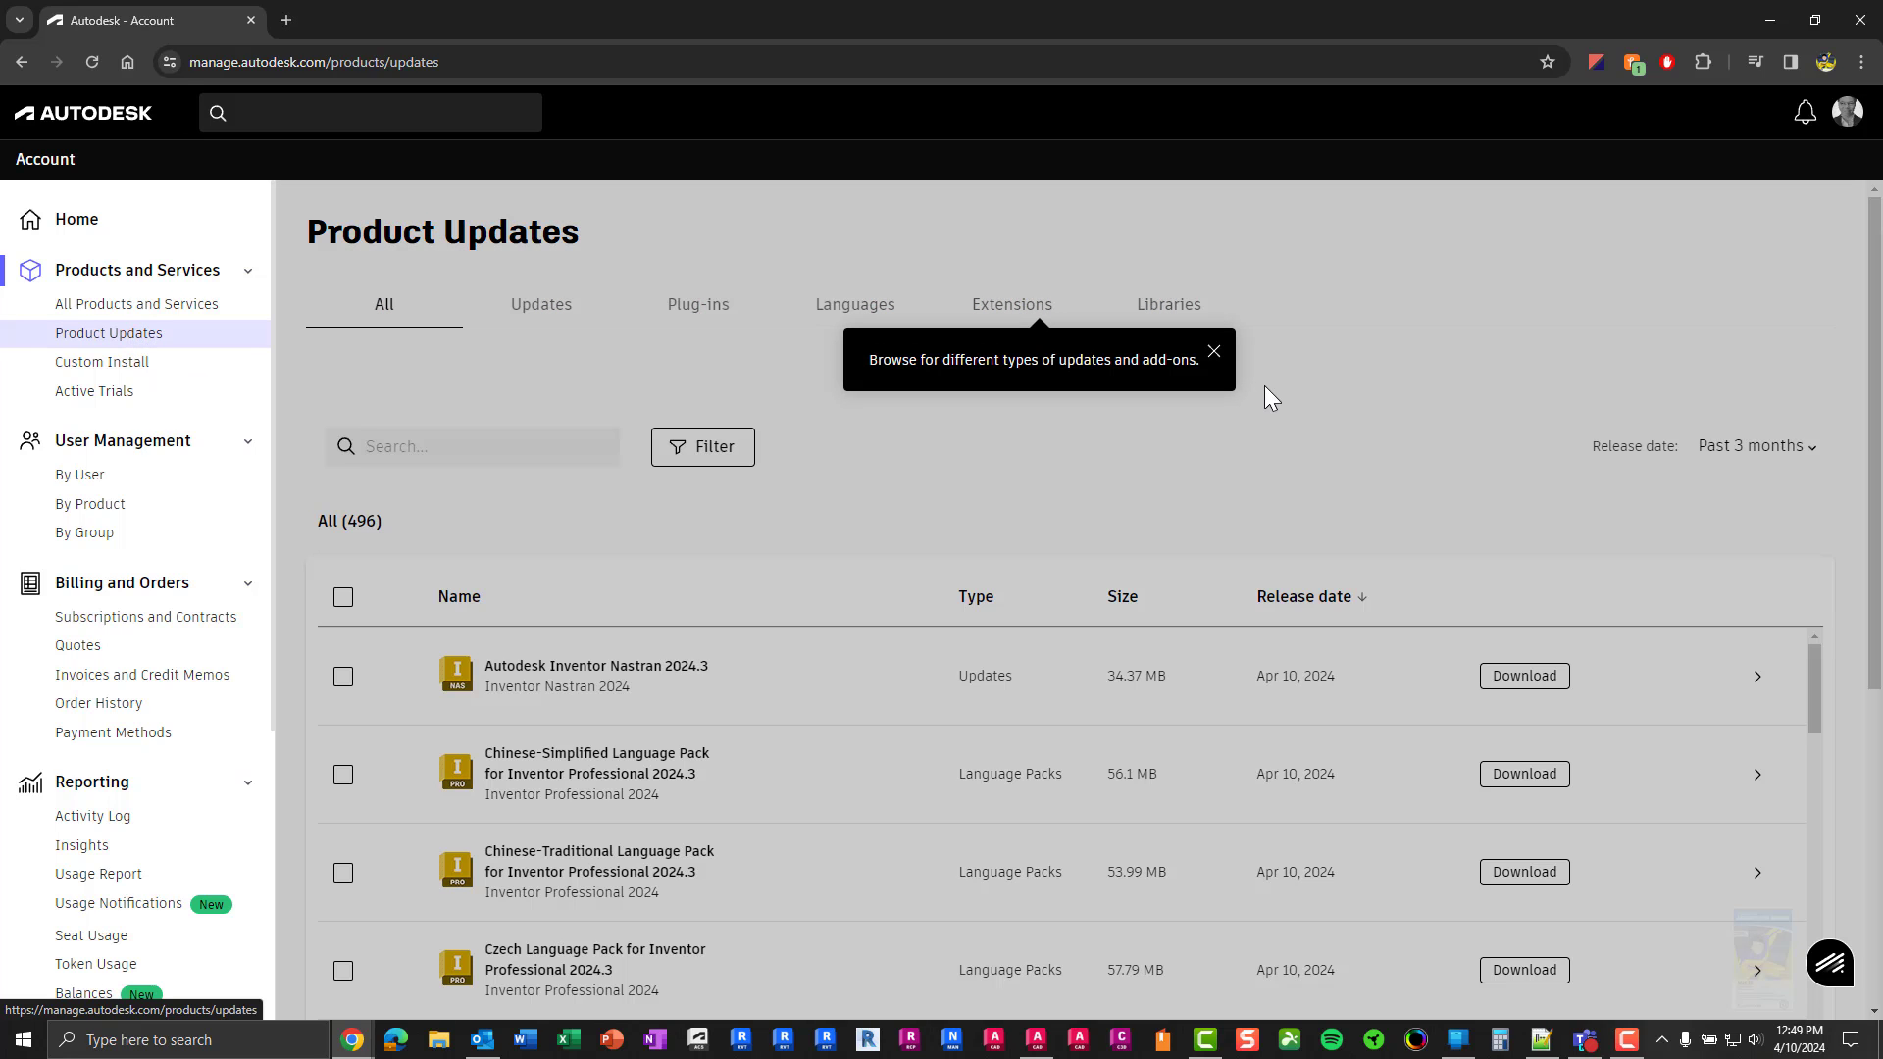
pyautogui.click(1214, 353)
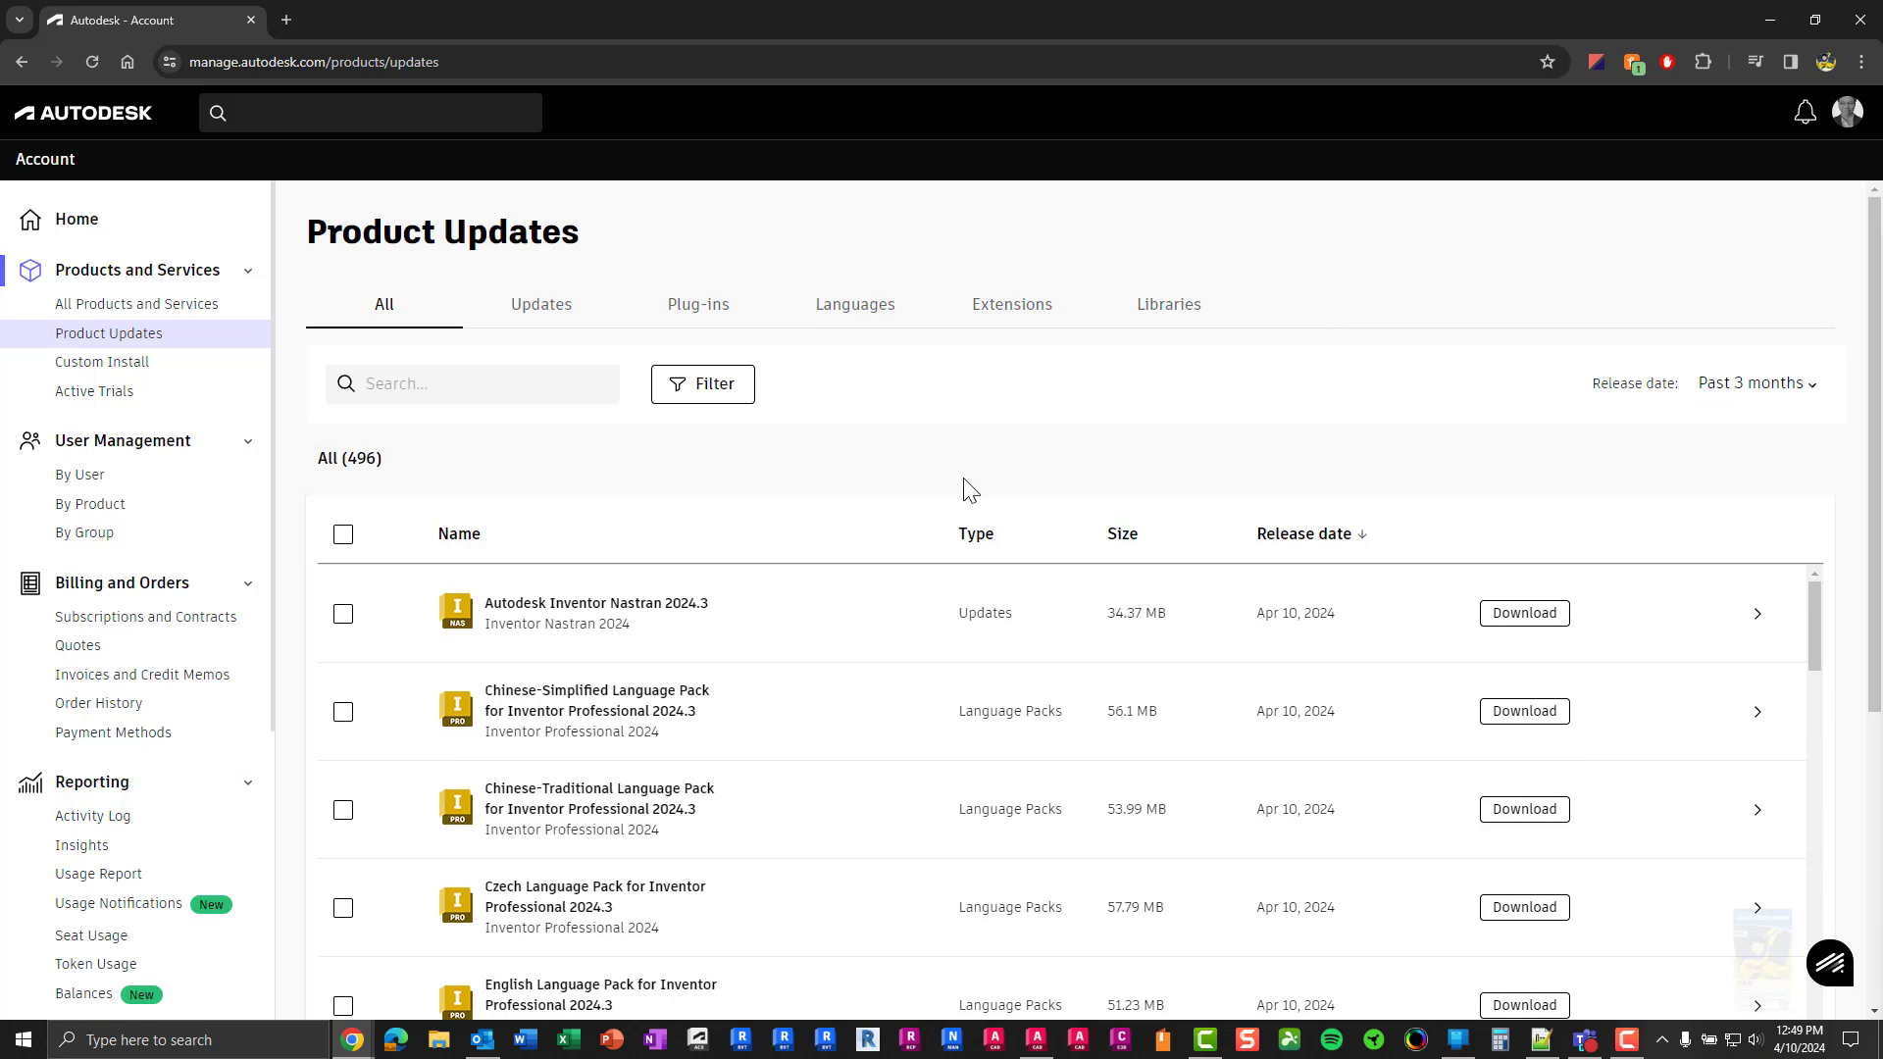
pyautogui.click(710, 387)
pyautogui.scroll(-10, 1000, 712)
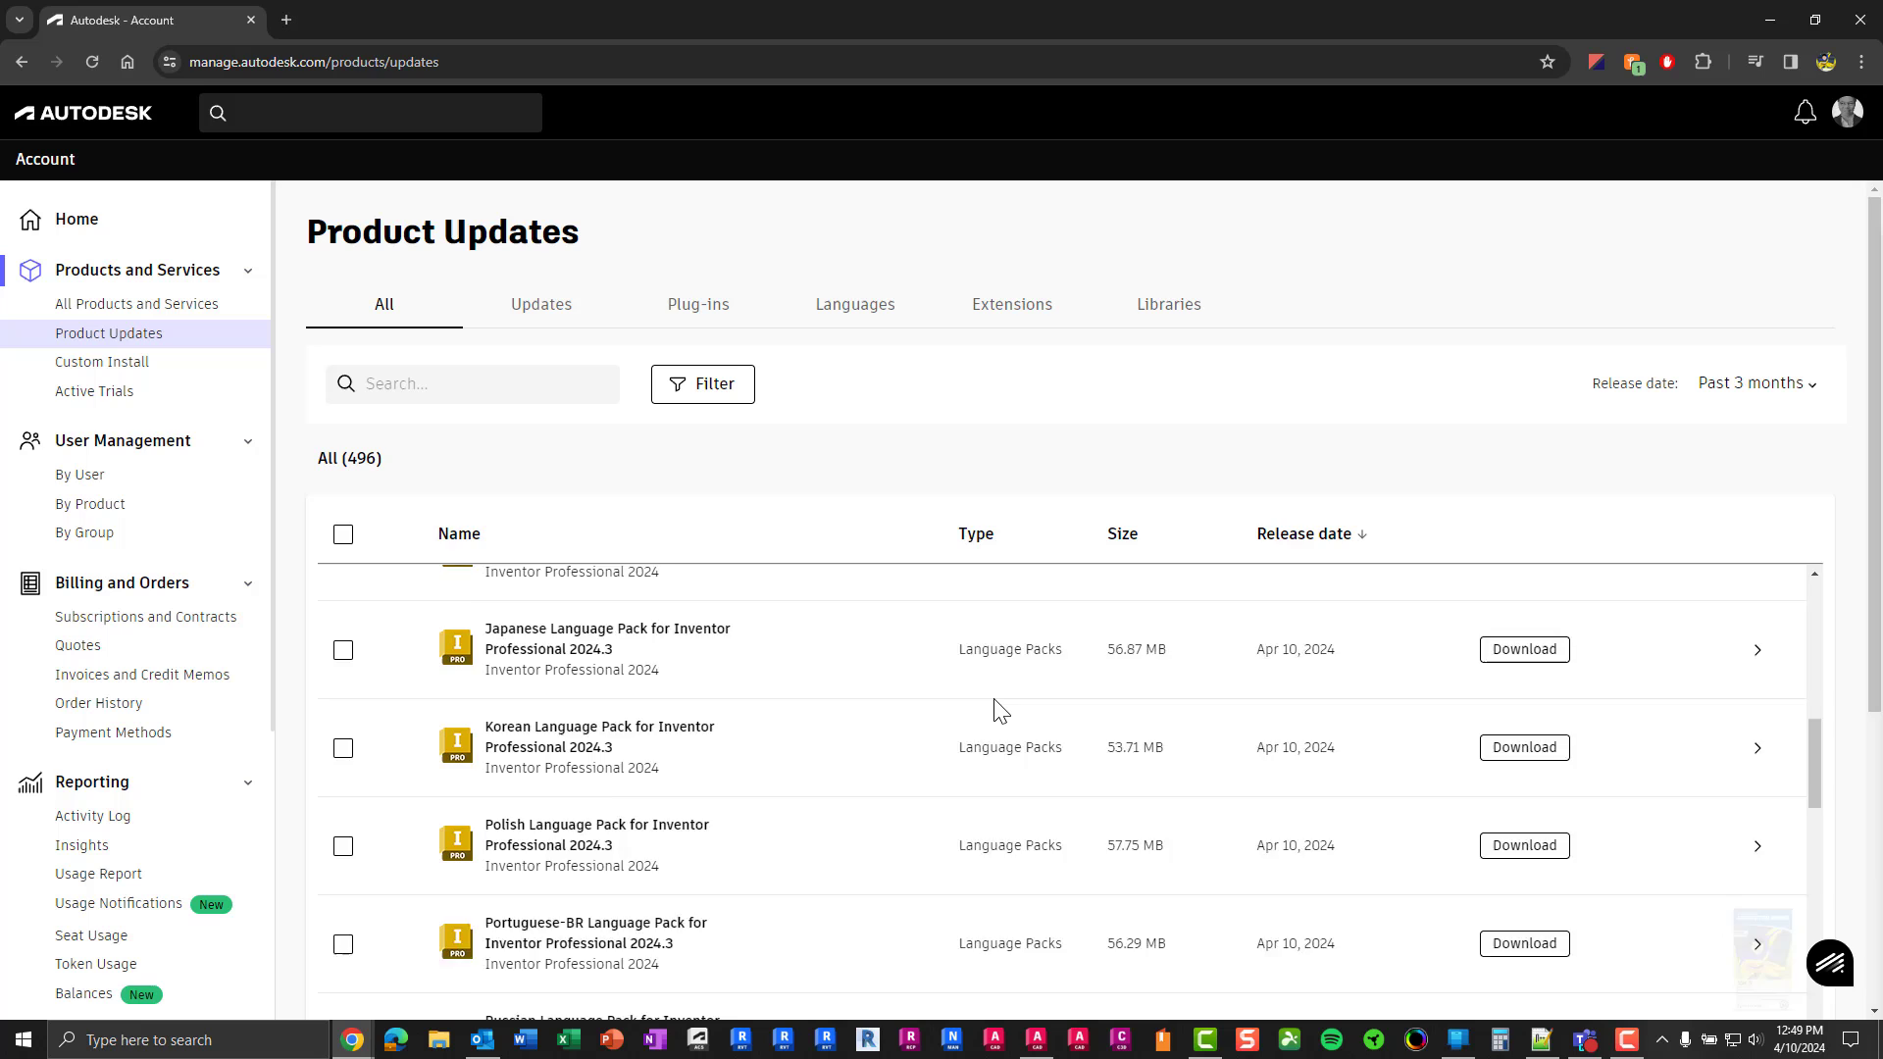
pyautogui.scroll(7, 991, 714)
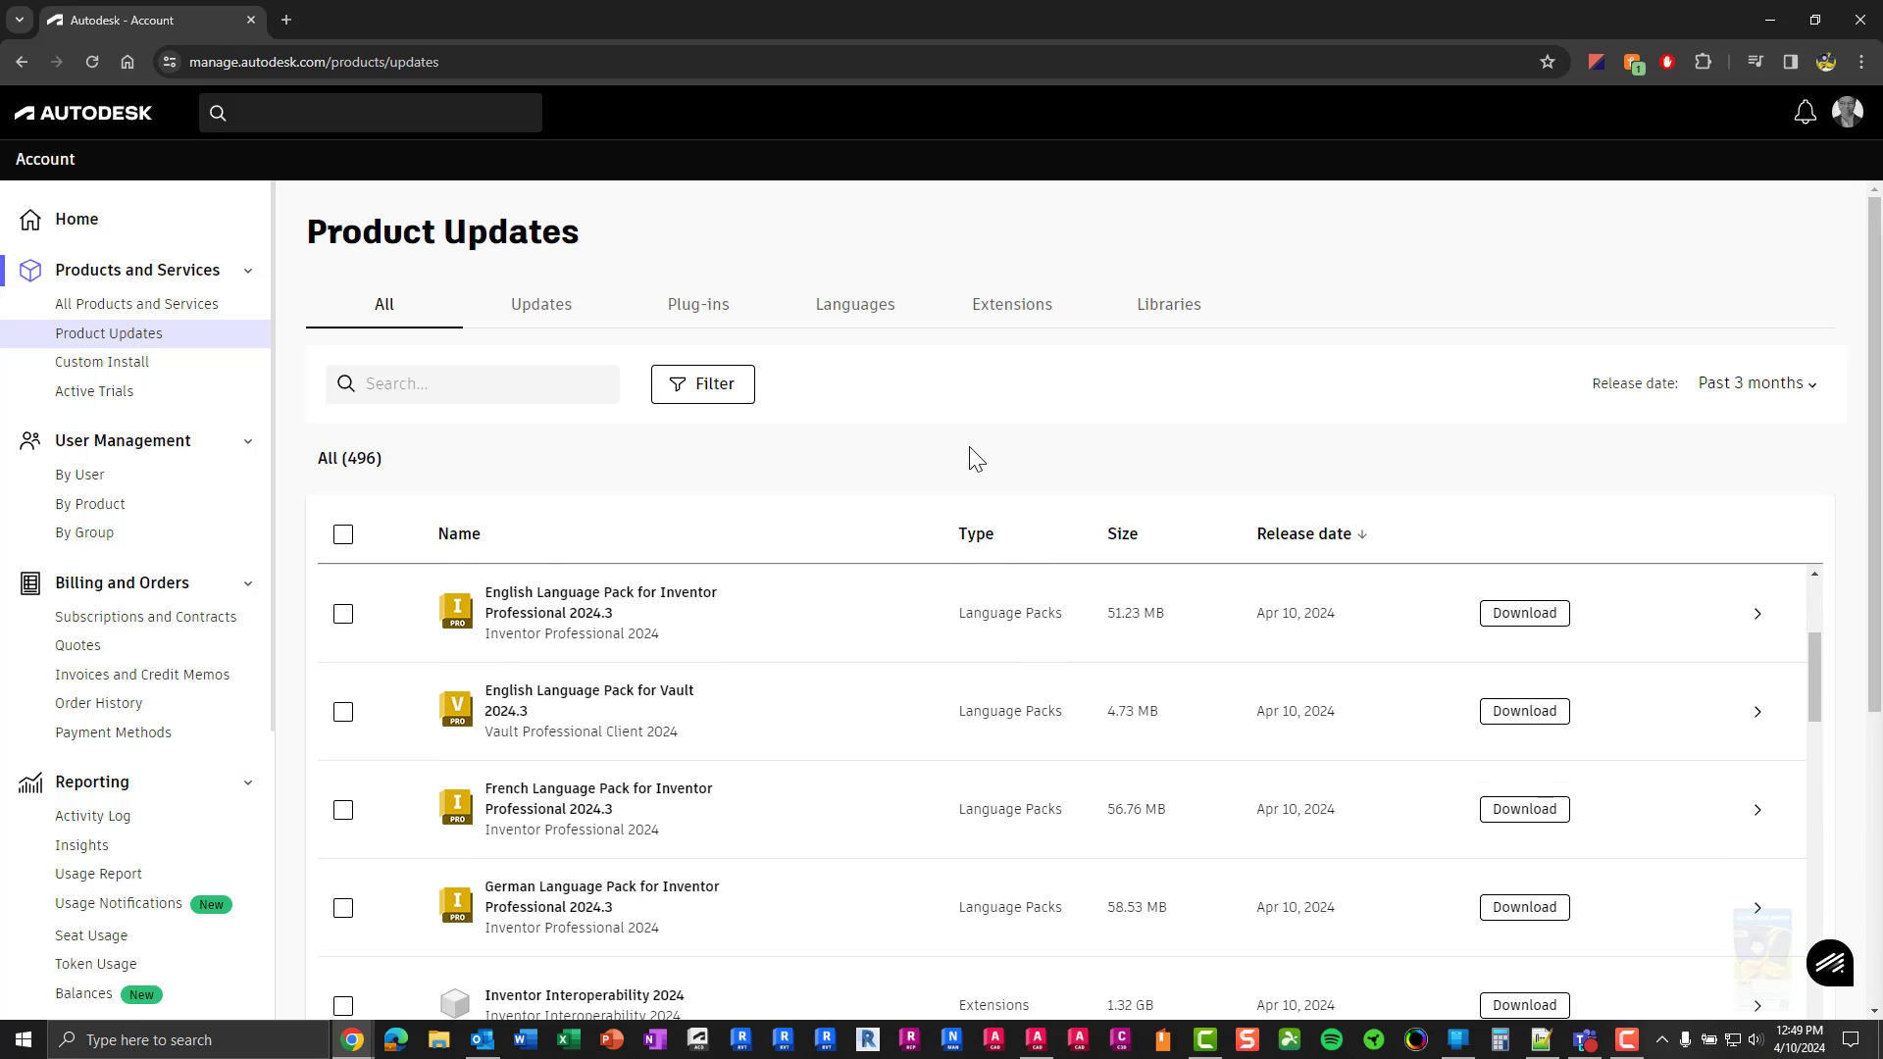
# Open the AutoCAD card from All Products and Services and show its Updates tab
pyautogui.click(158, 312)
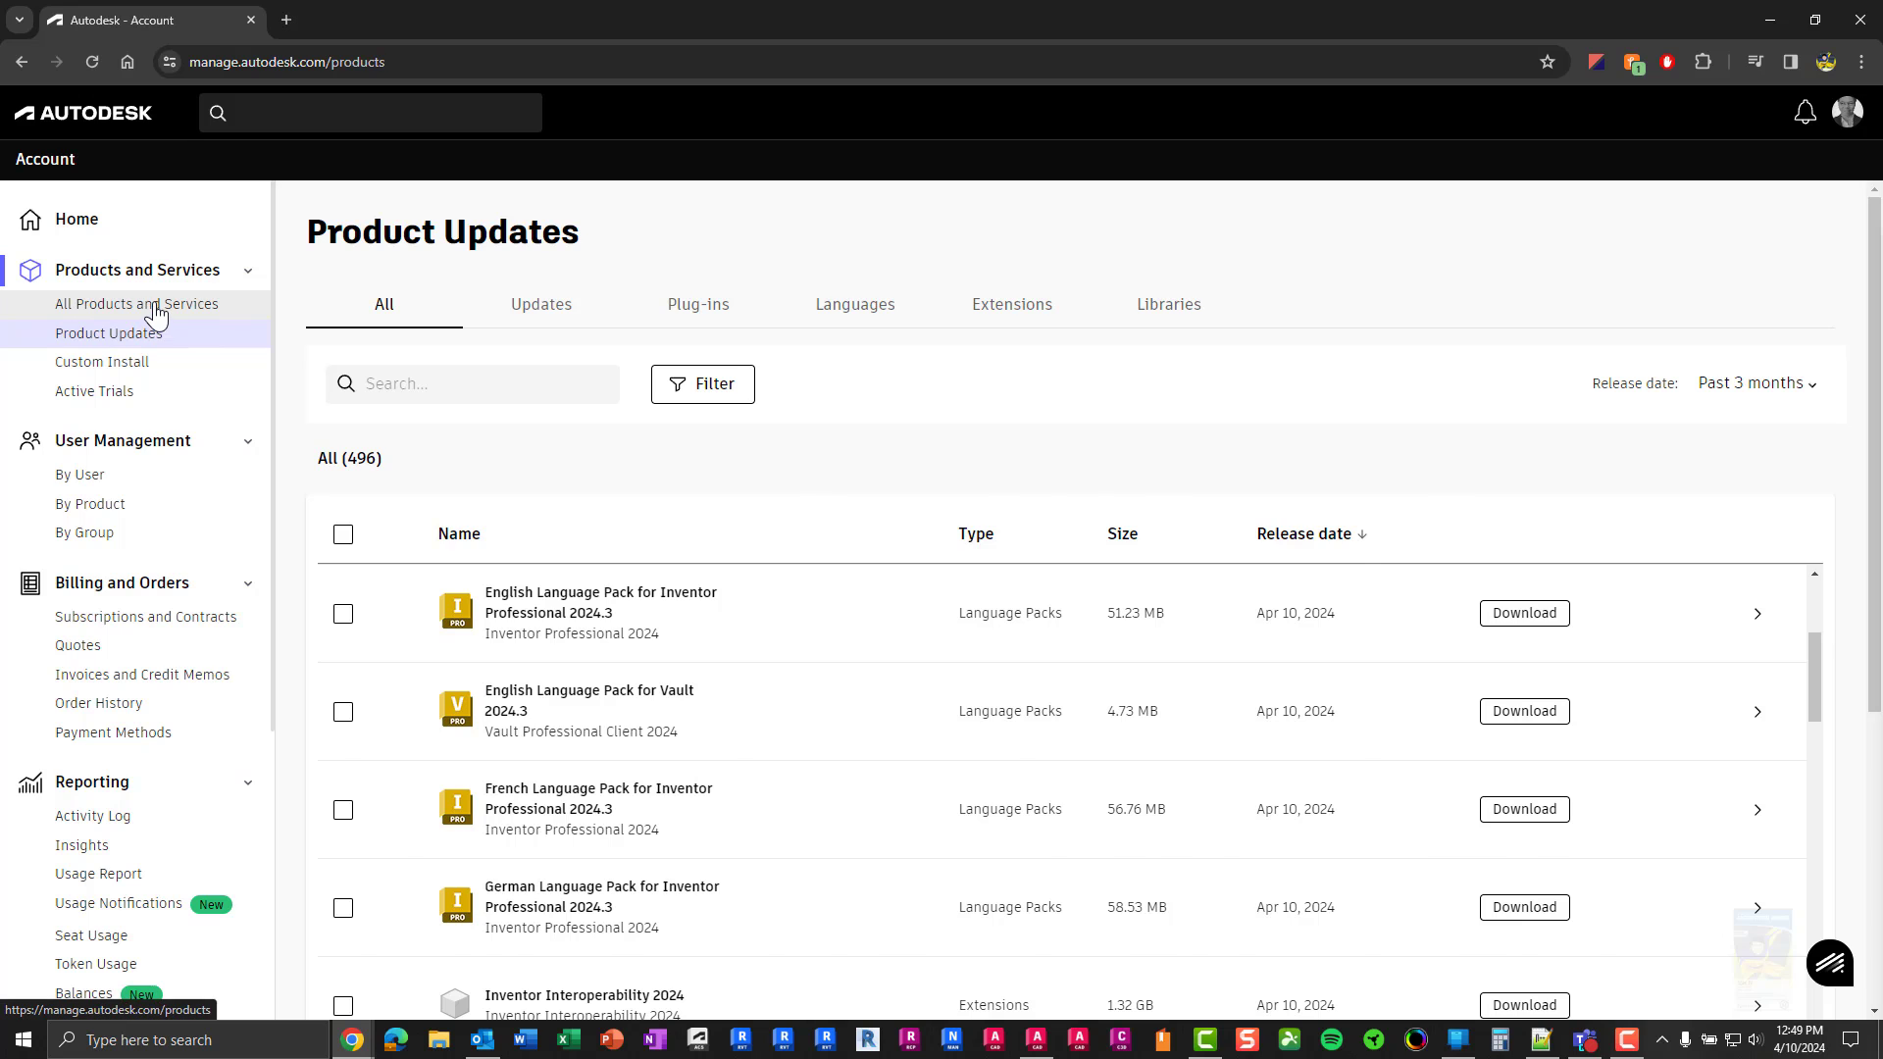
pyautogui.scroll(-4, 974, 622)
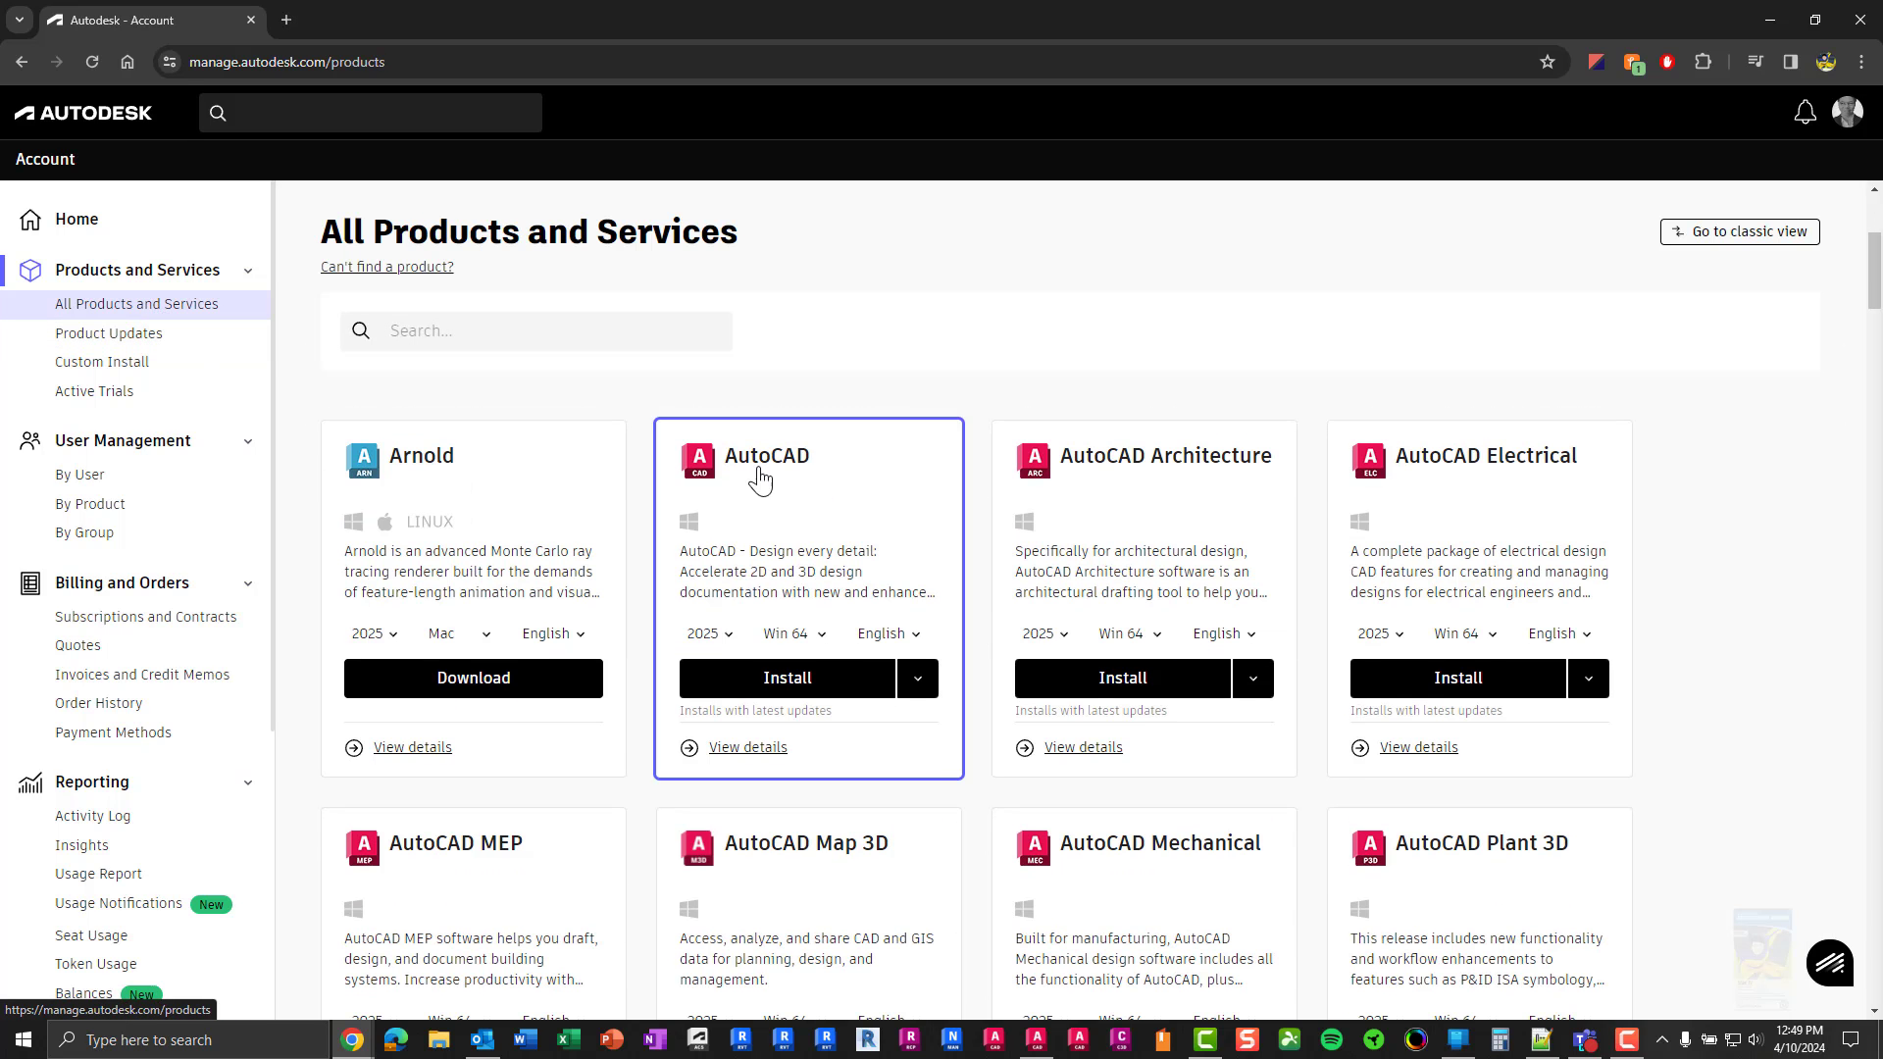
pyautogui.click(760, 481)
pyautogui.scroll(-3, 774, 706)
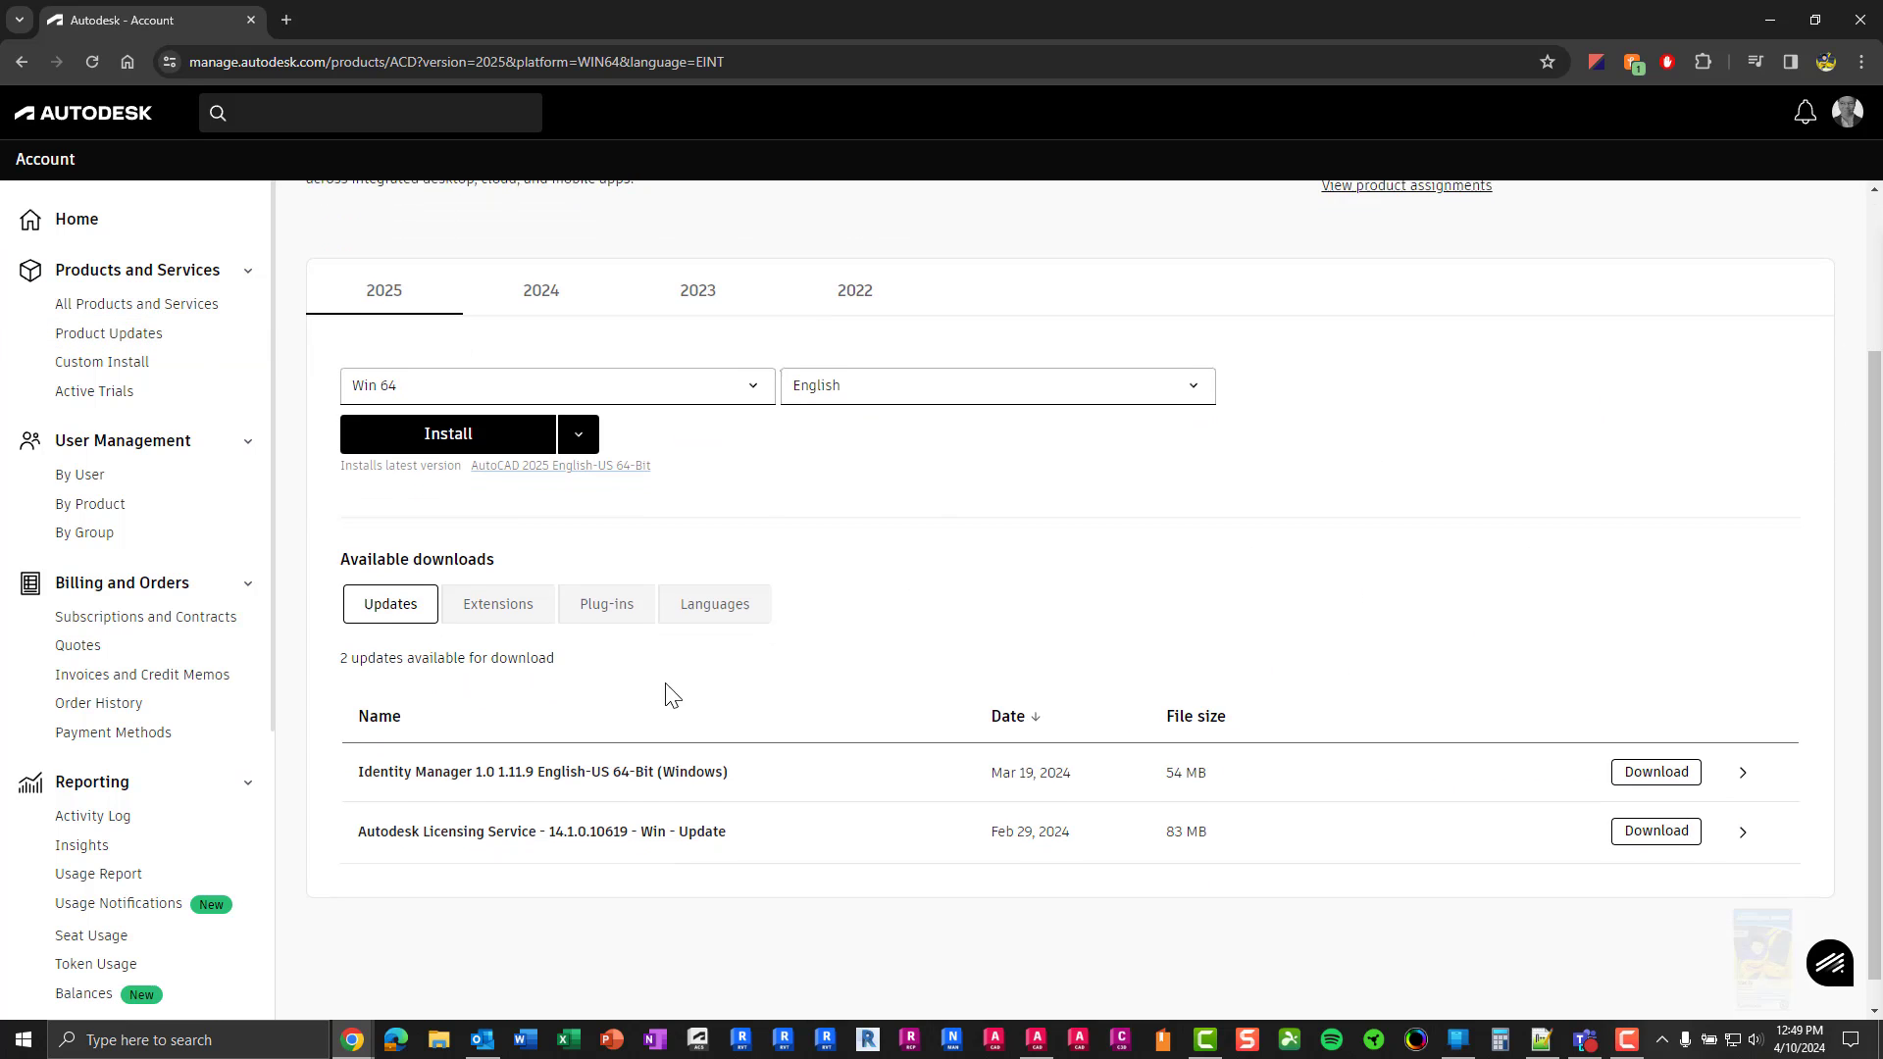
pyautogui.click(405, 587)
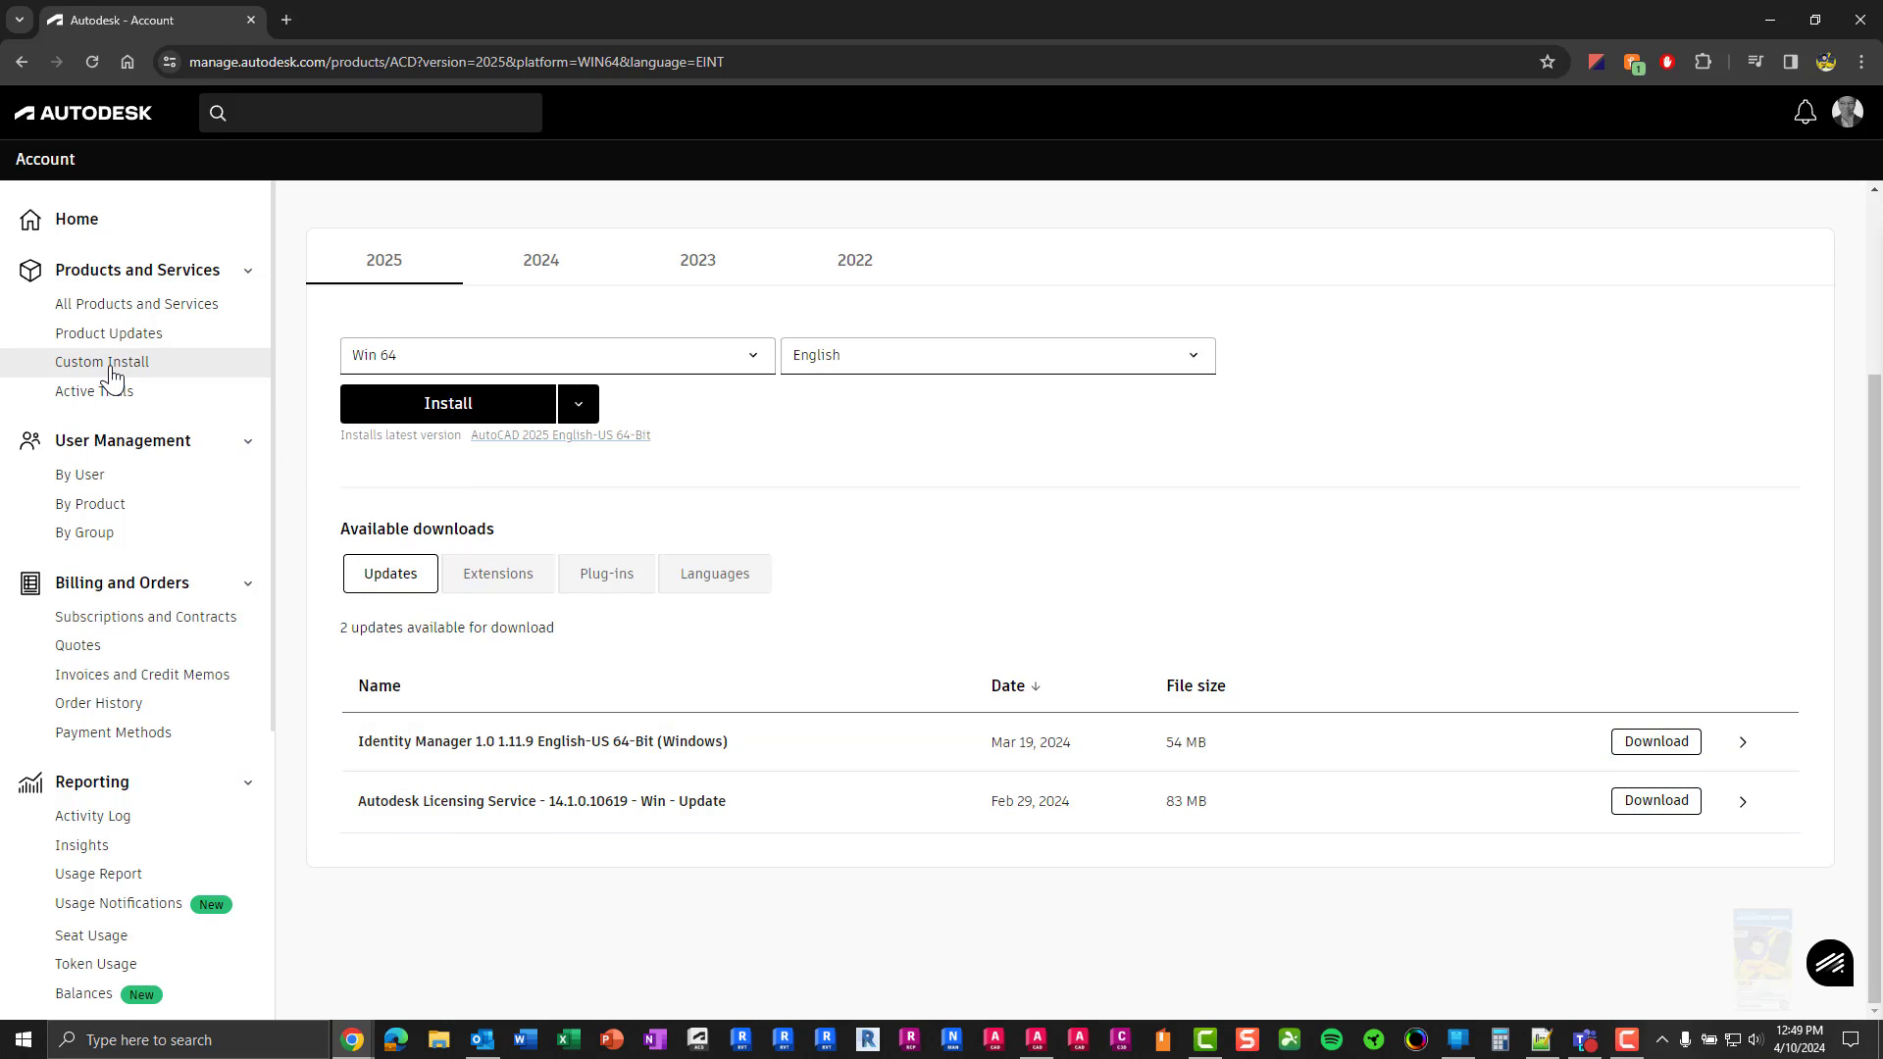
# Open Custom Install and start creating a new install package
pyautogui.click(257, 375)
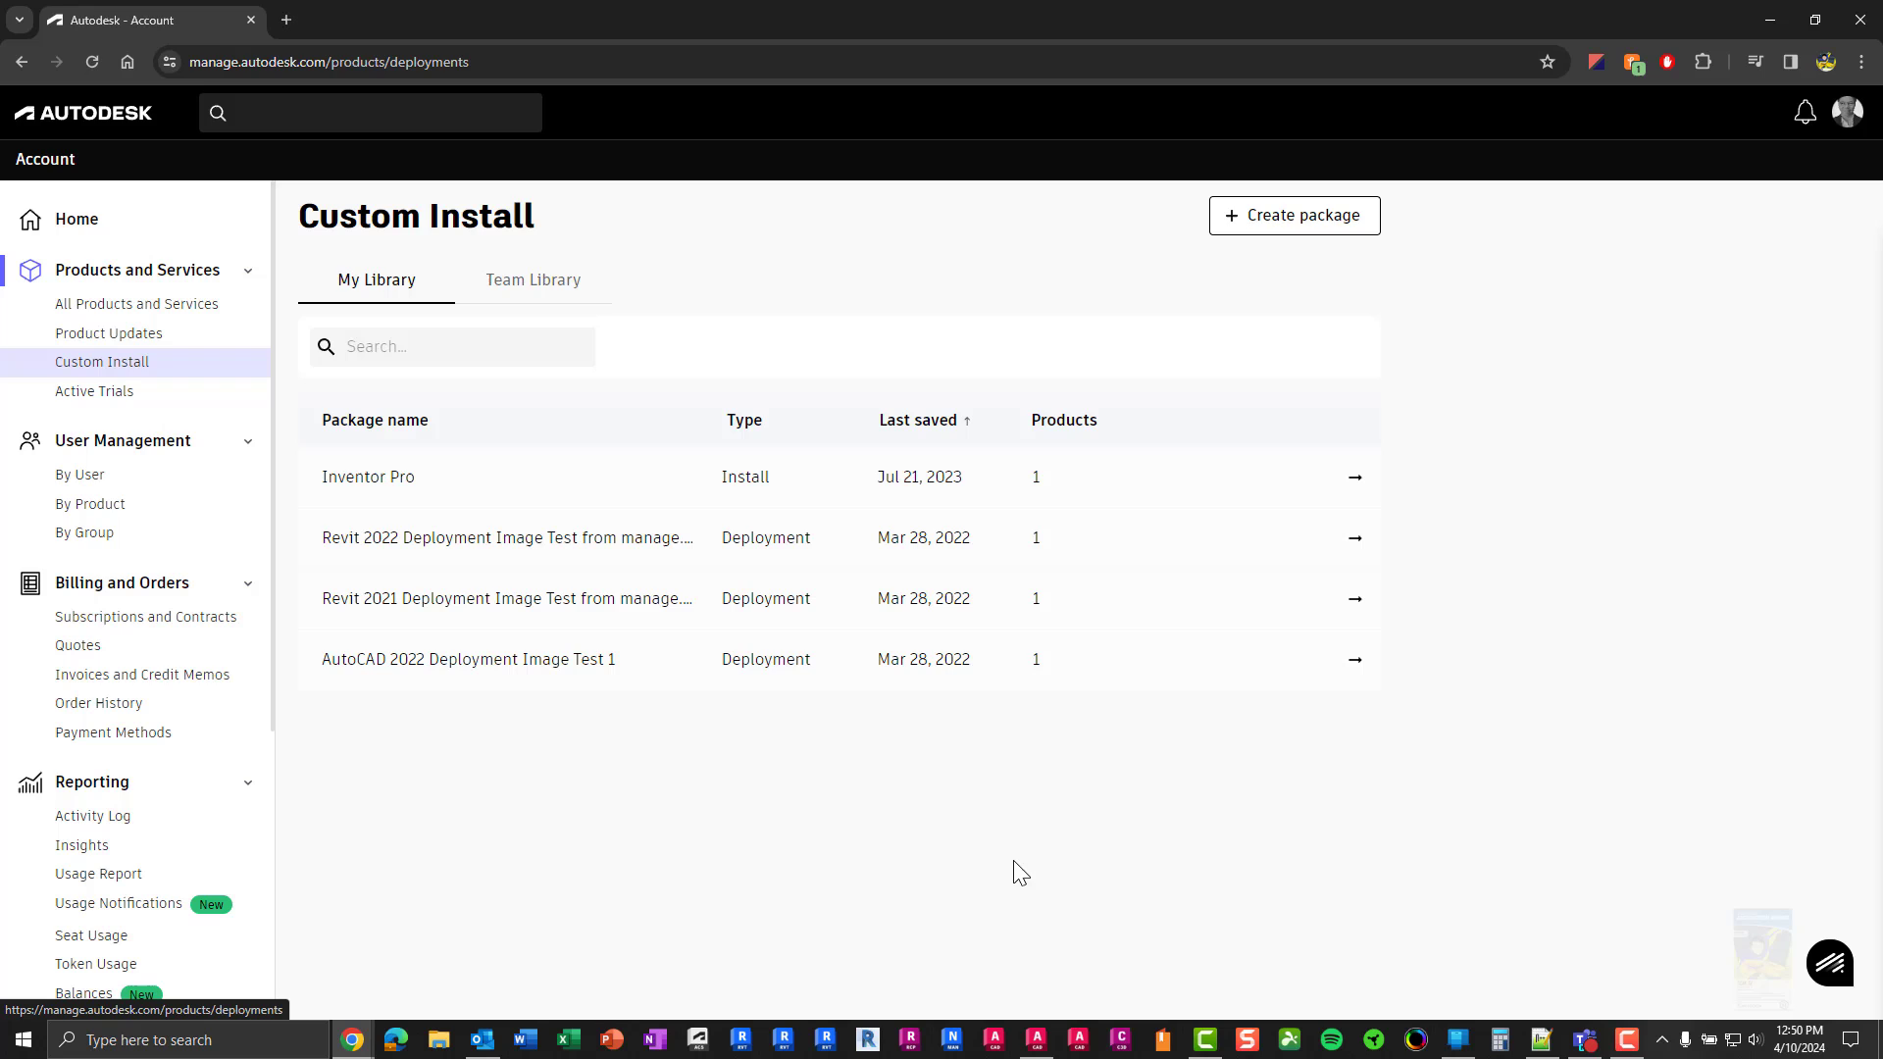
pyautogui.click(1299, 228)
# Open the team's user list, then open the Invite users form and cancel it unsent
pyautogui.click(85, 480)
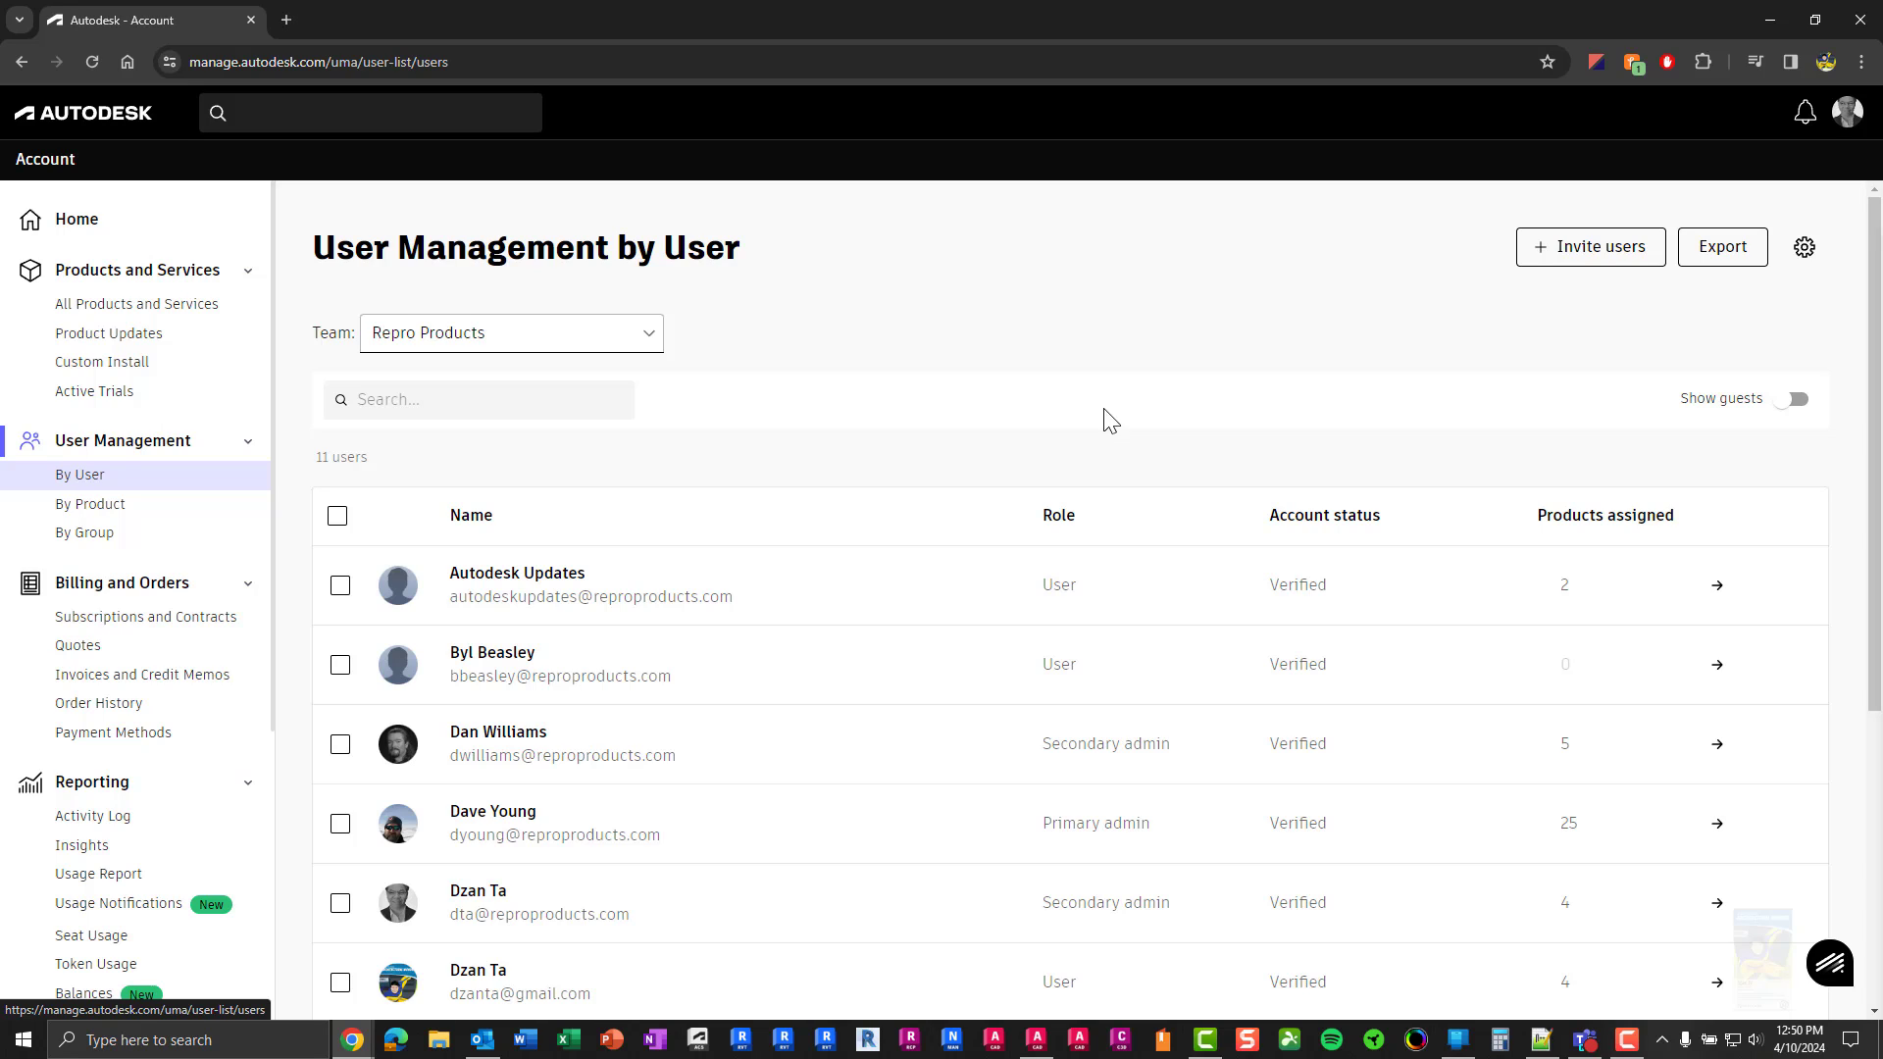
pyautogui.click(1583, 263)
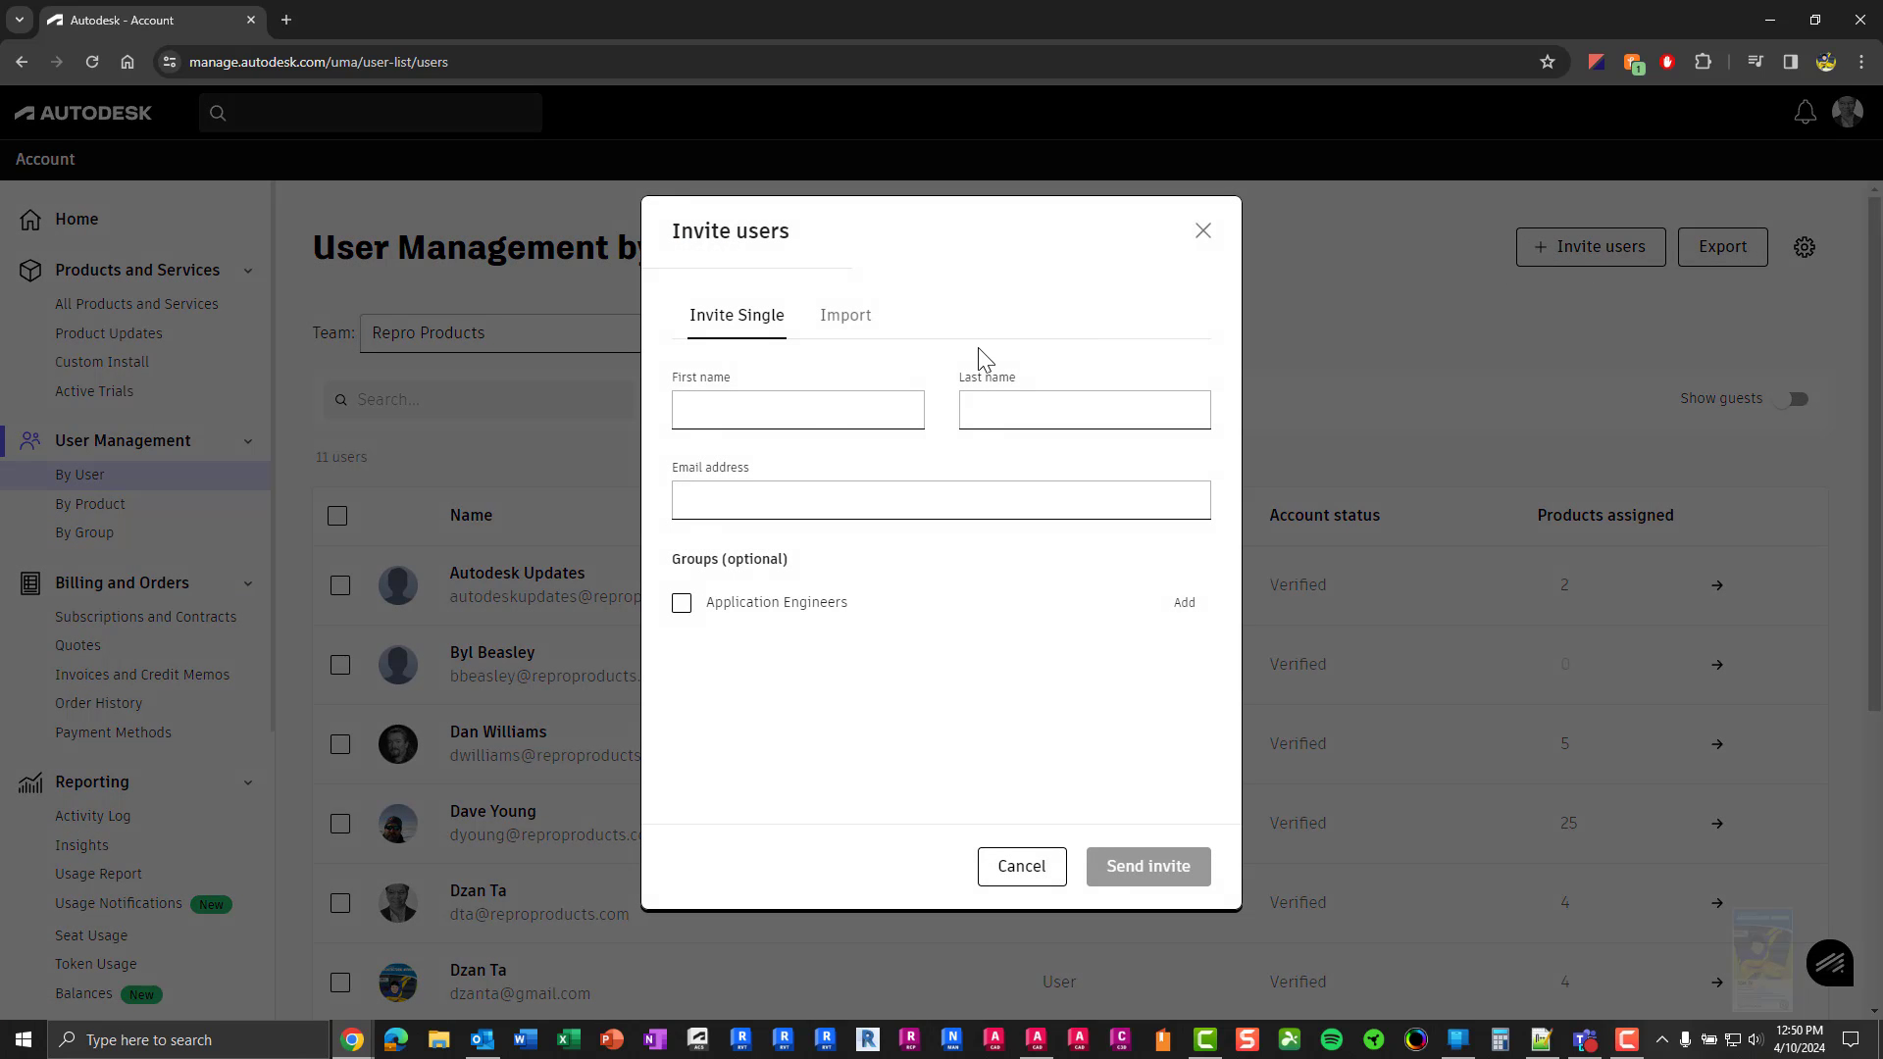
pyautogui.click(683, 404)
pyautogui.click(1064, 406)
pyautogui.click(923, 505)
pyautogui.click(1037, 876)
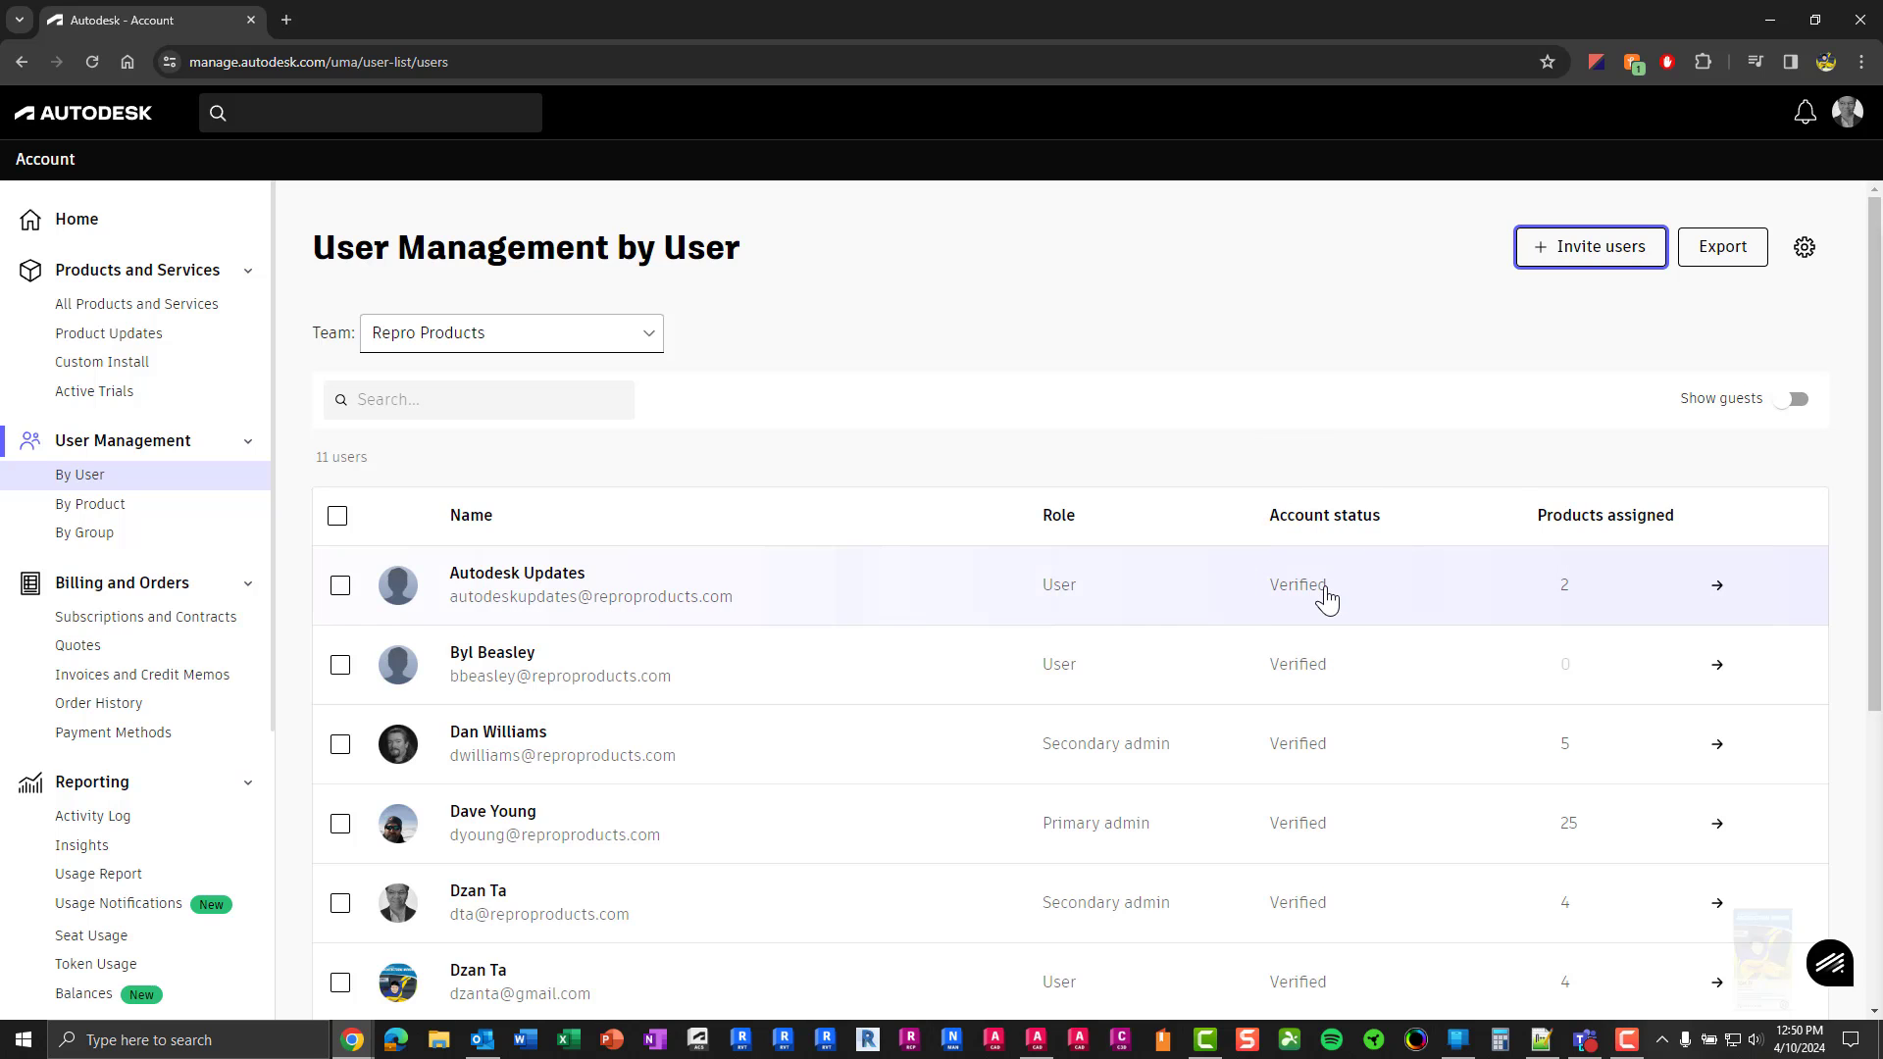
# Open a secondary admin's details and browse their Assigned and Not Assigned product sections
pyautogui.scroll(-2, 976, 493)
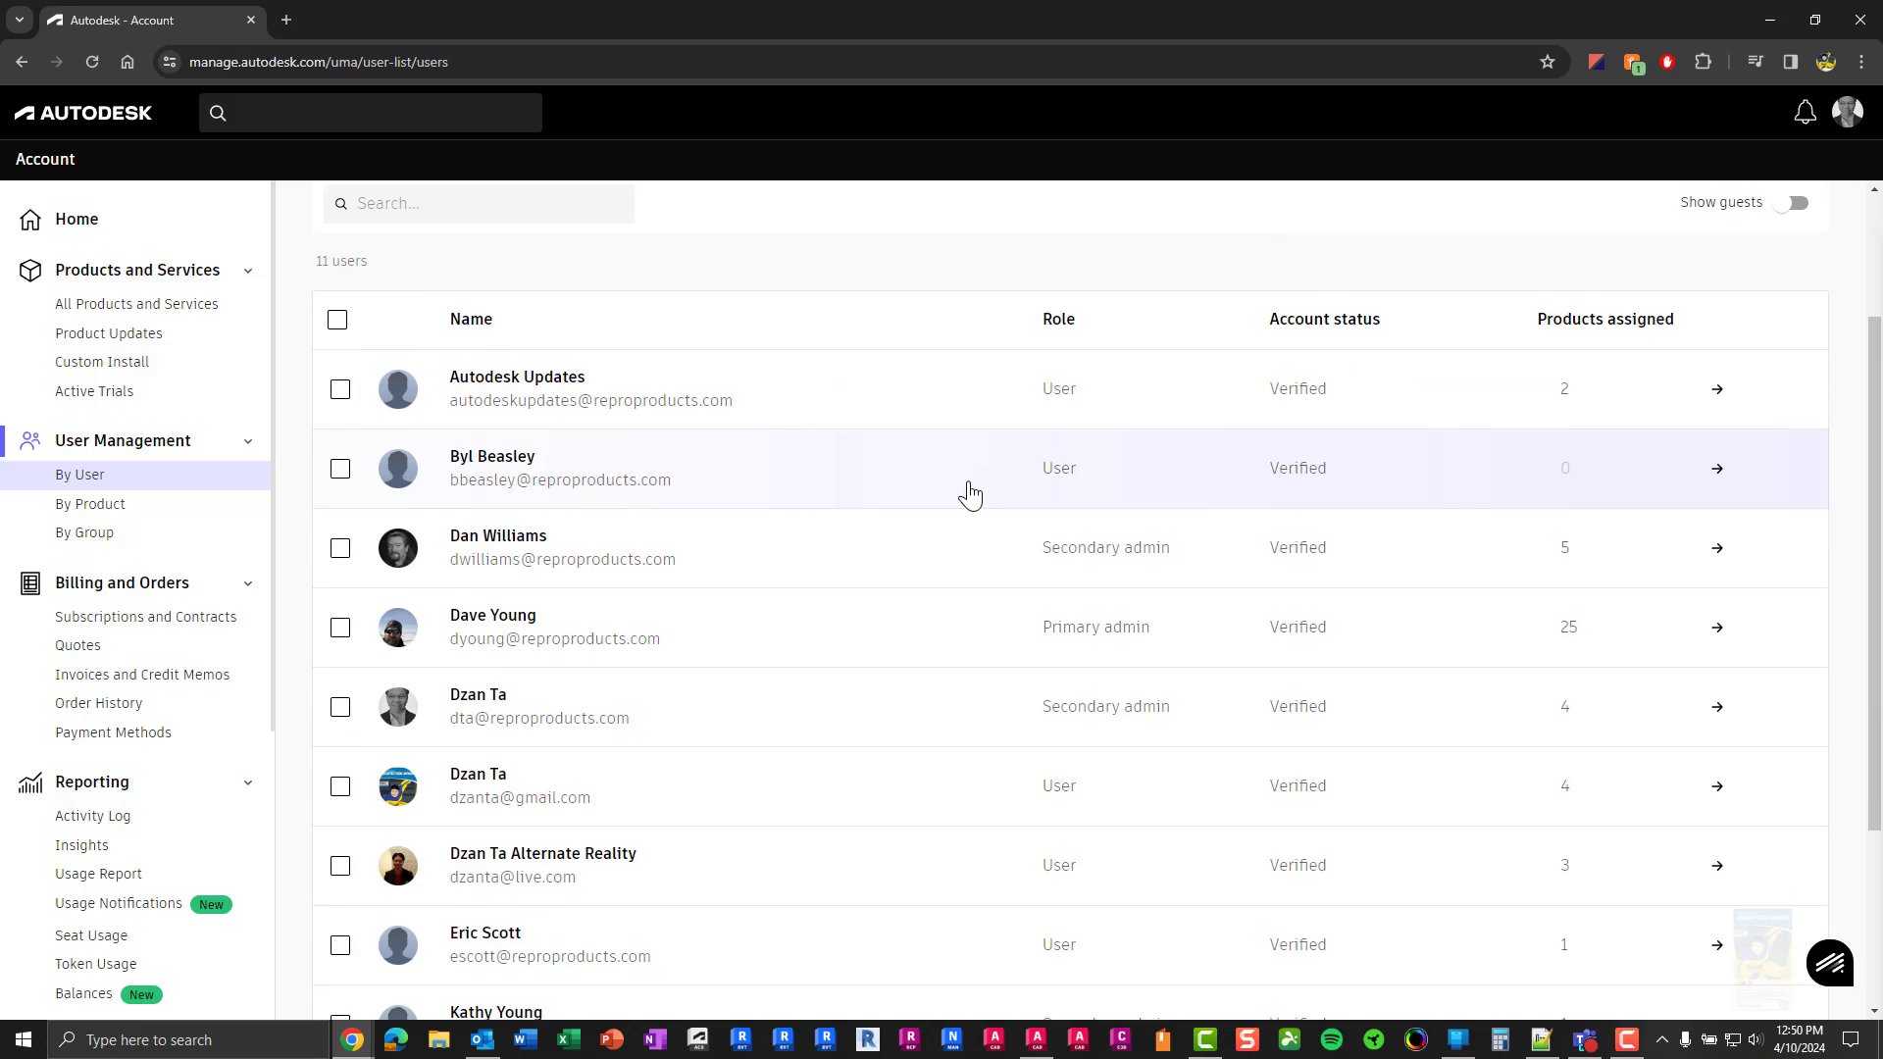
pyautogui.scroll(-2, 971, 495)
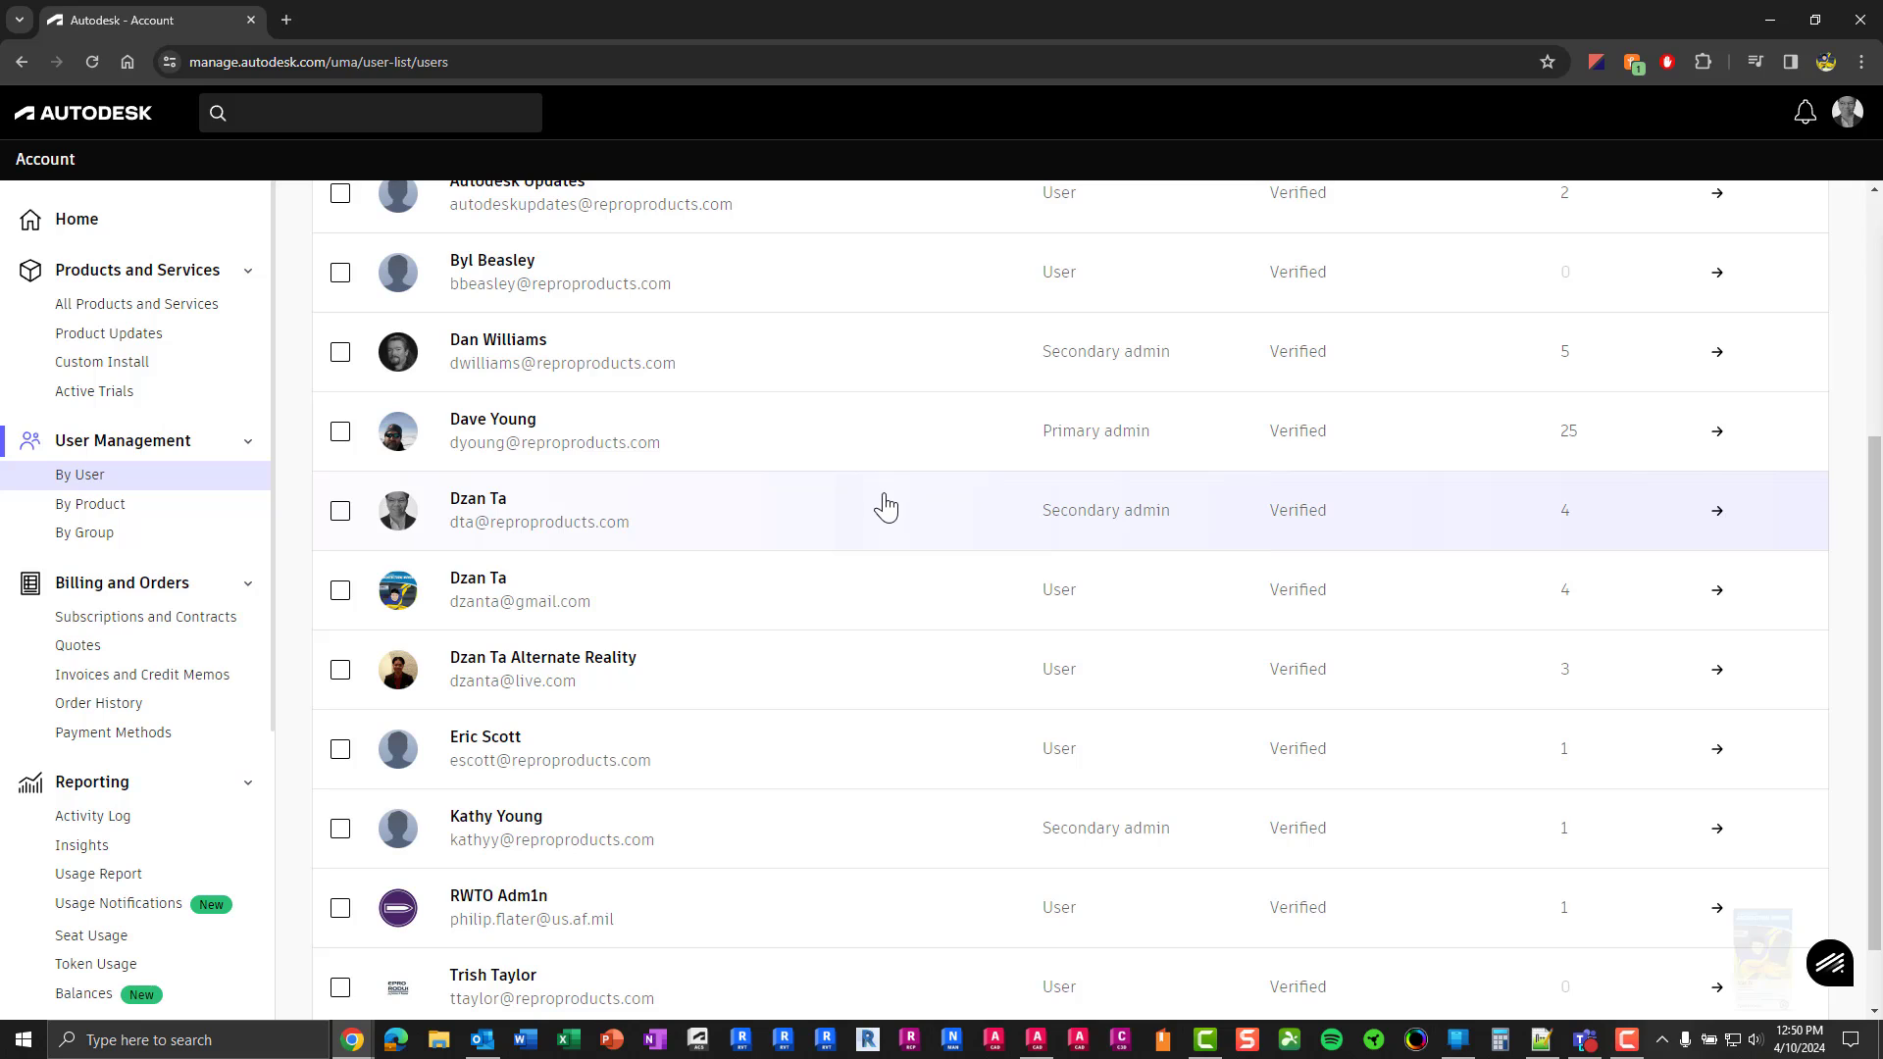
pyautogui.click(490, 511)
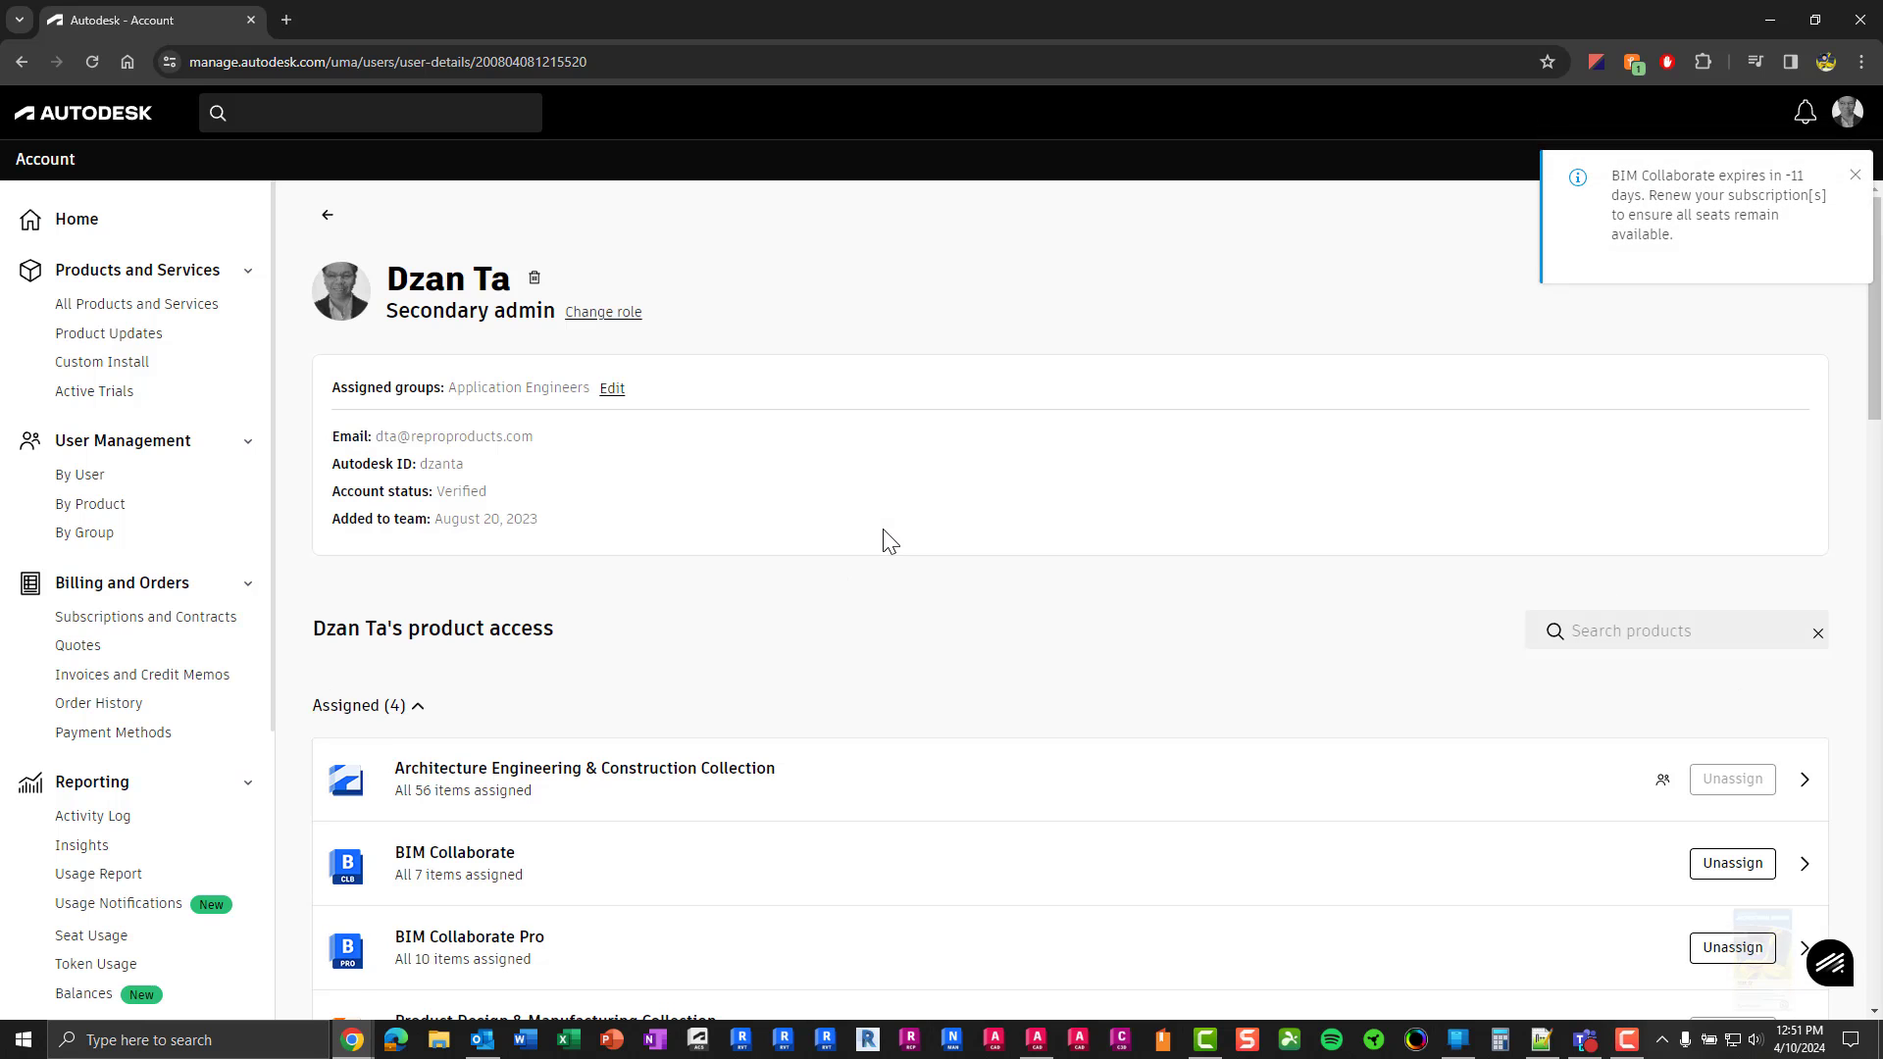
pyautogui.scroll(-3, 890, 537)
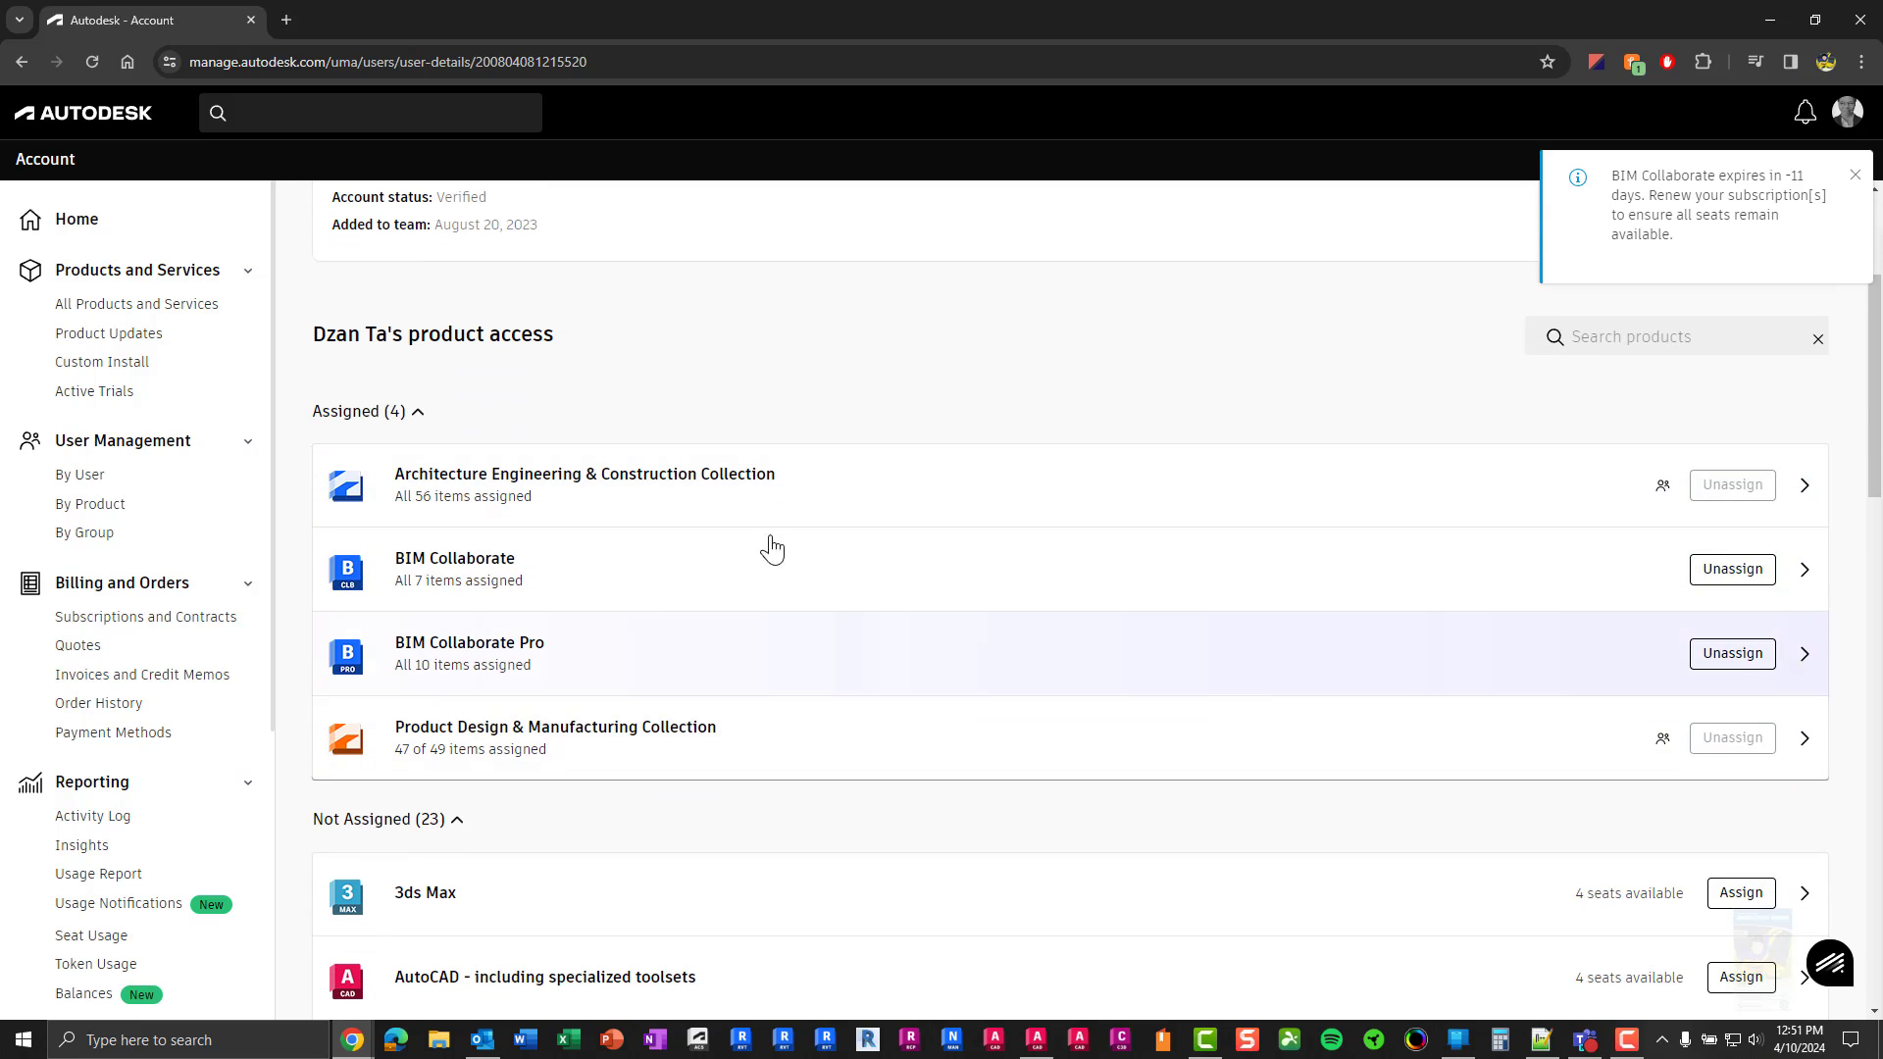
pyautogui.scroll(-2, 873, 716)
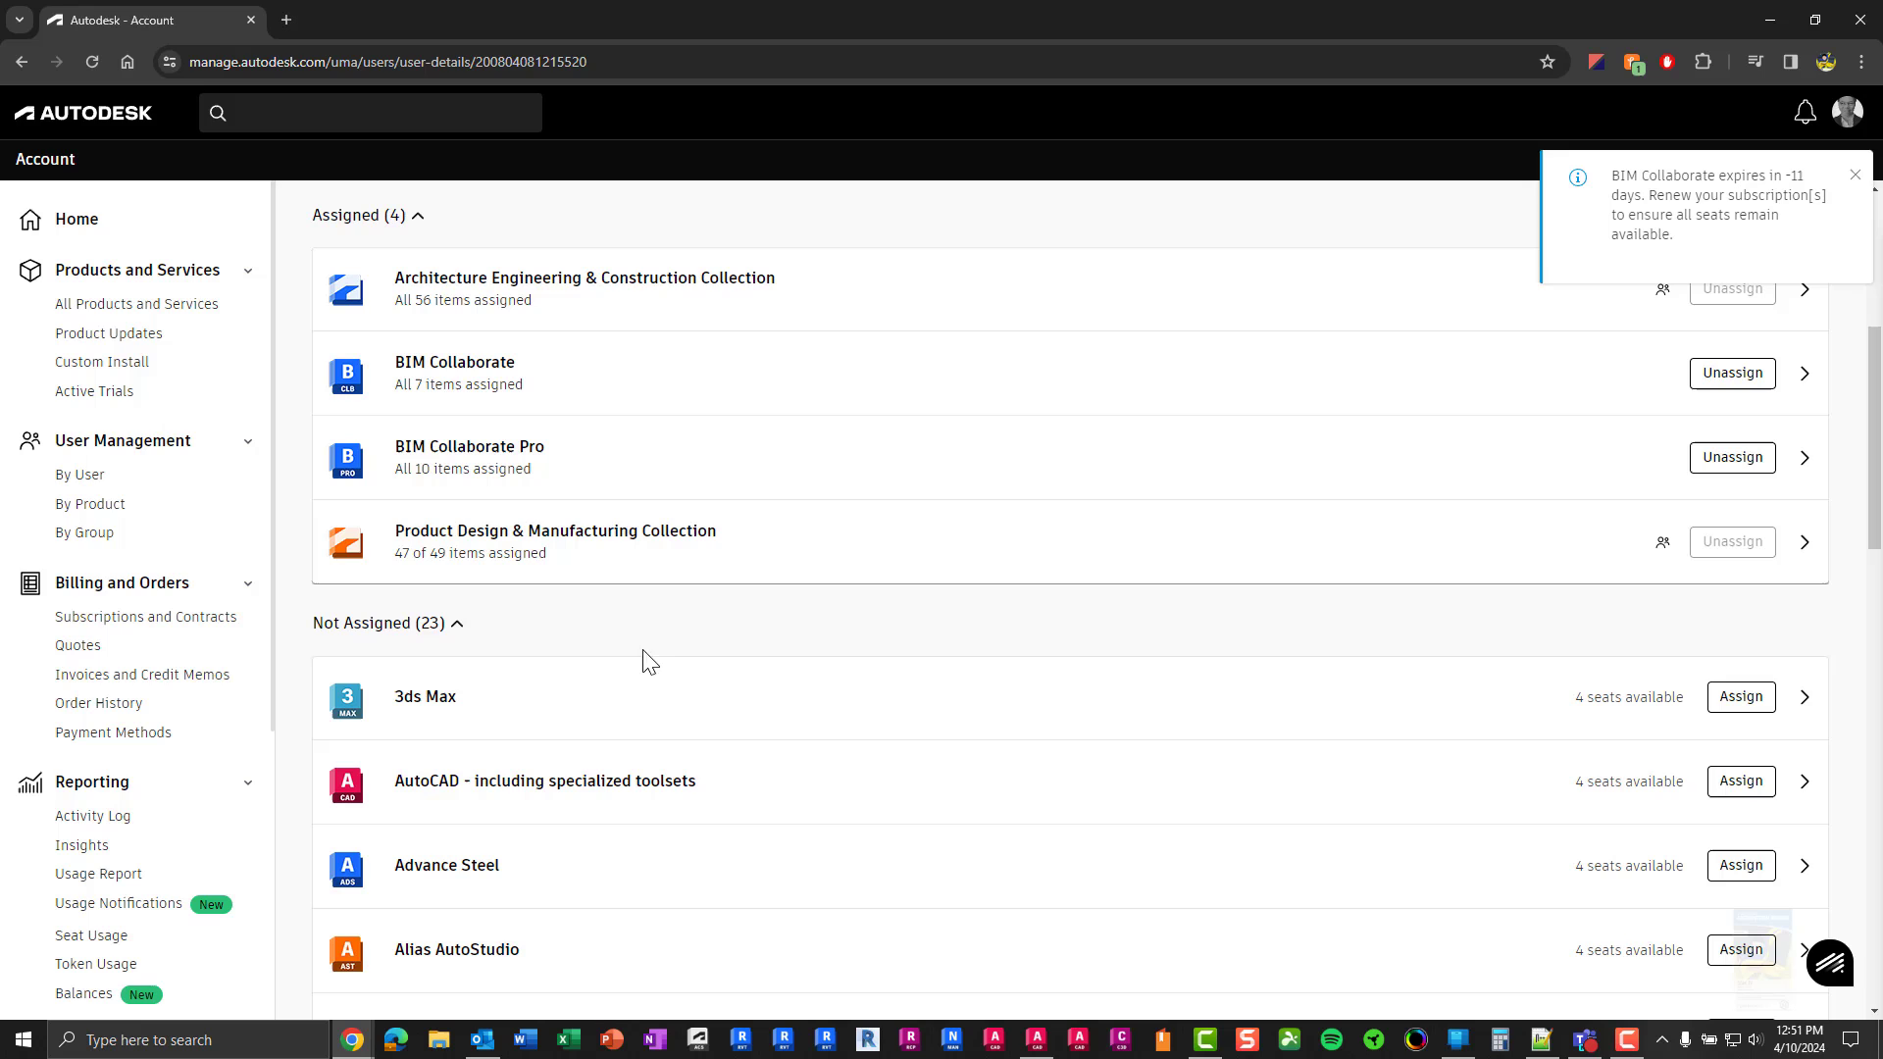
pyautogui.click(397, 636)
pyautogui.scroll(-2, 863, 778)
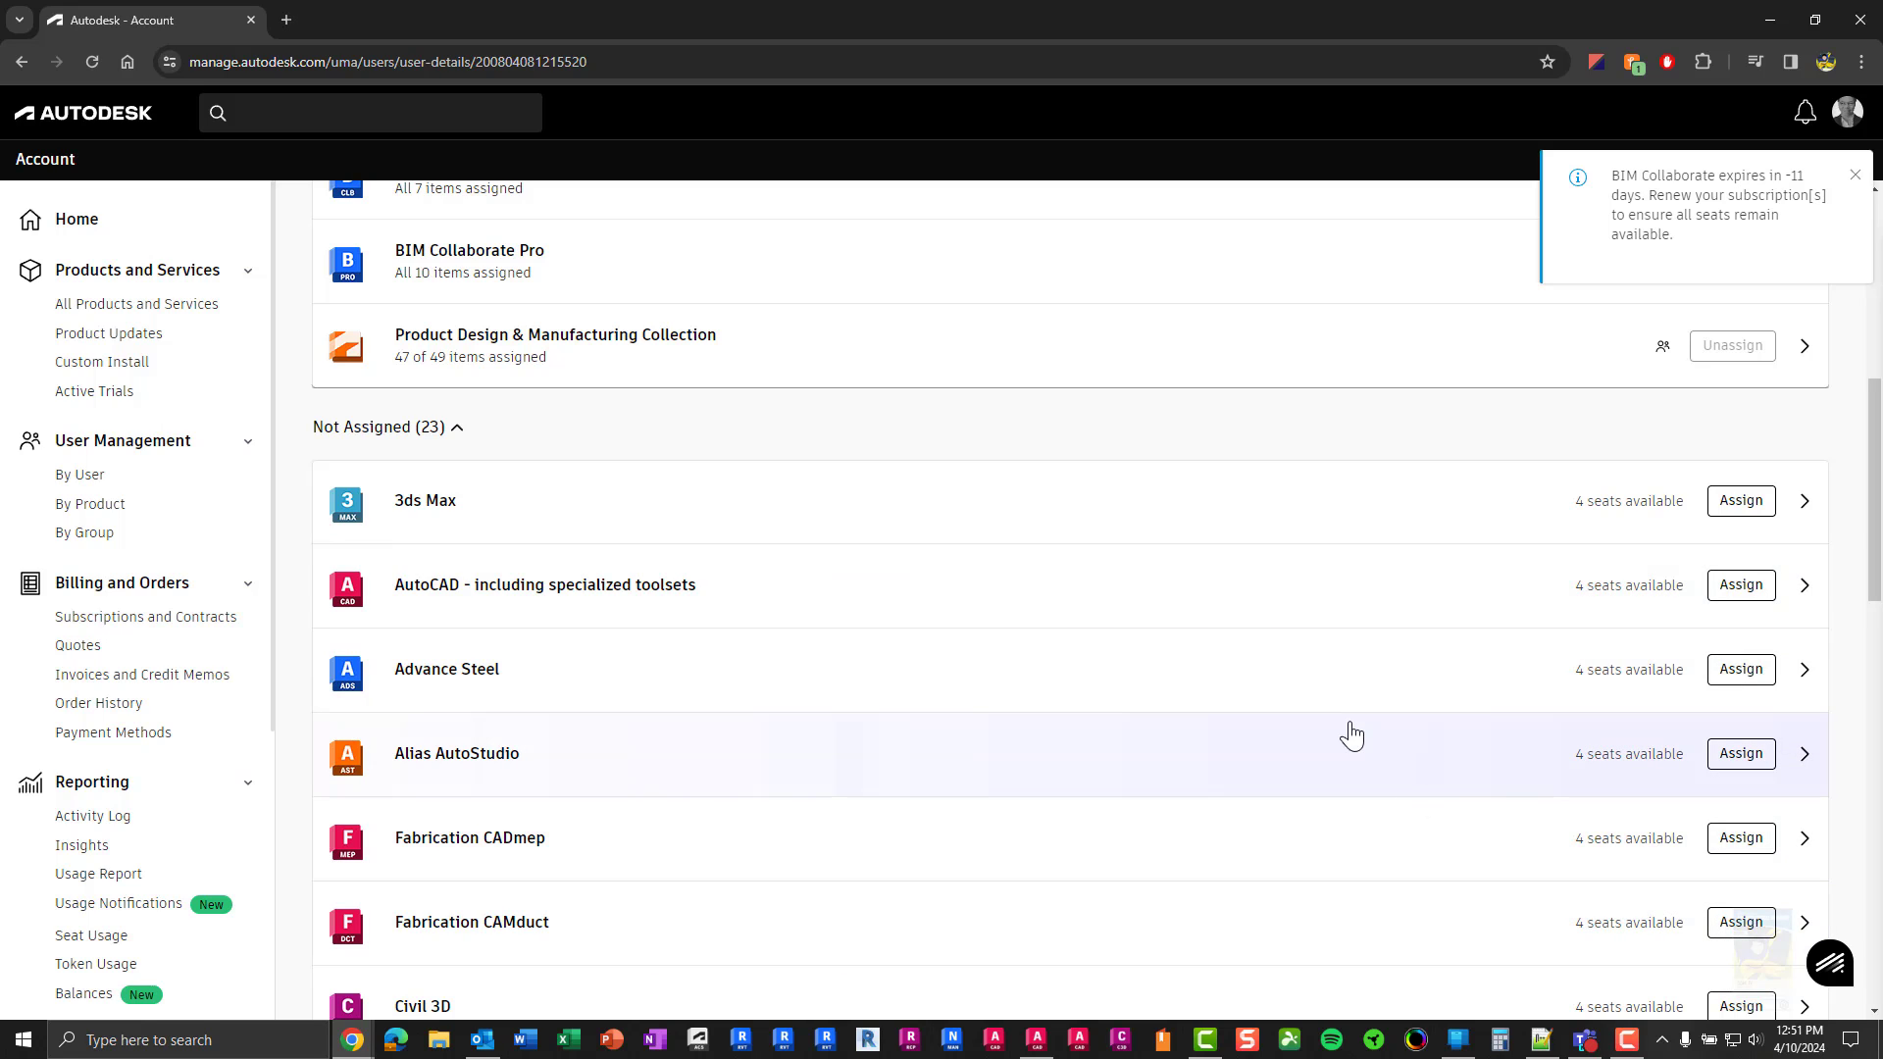
pyautogui.scroll(2, 1379, 635)
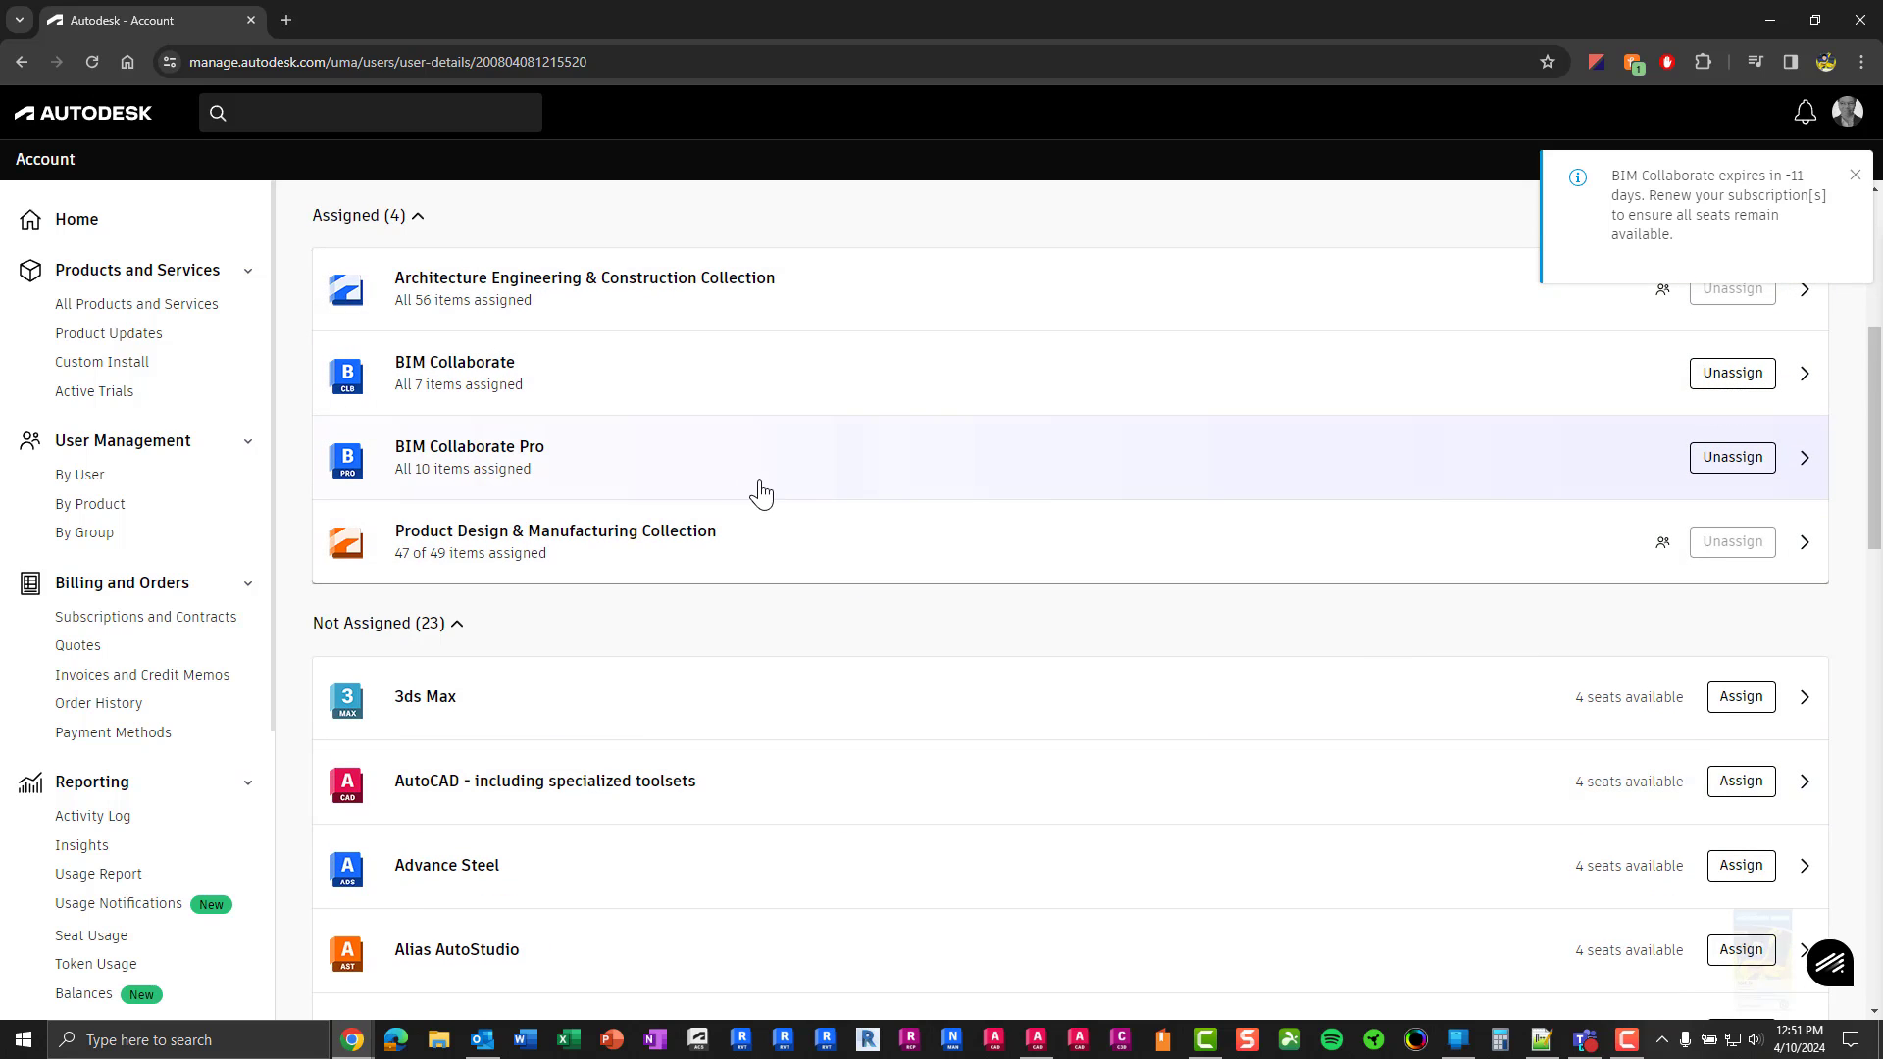
pyautogui.click(893, 715)
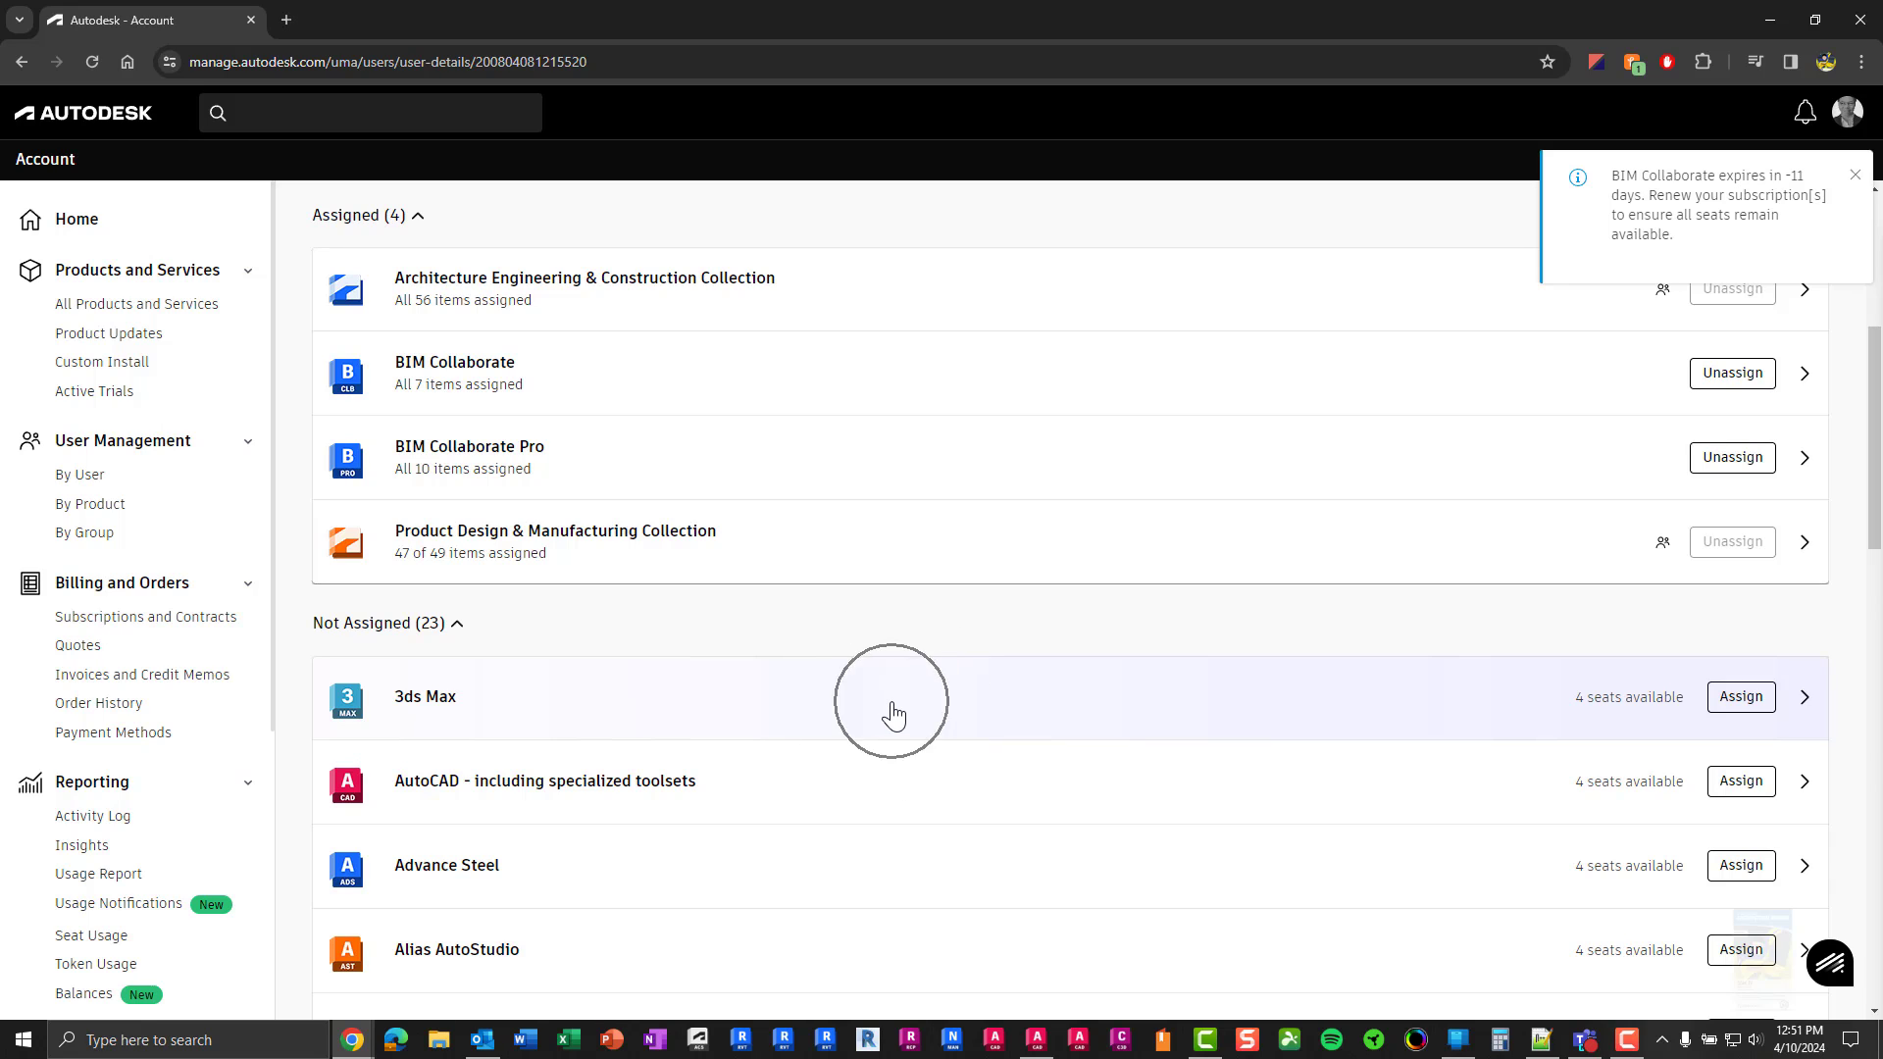
# Go back to User Management > By User for the Repro Products team
pyautogui.click(134, 481)
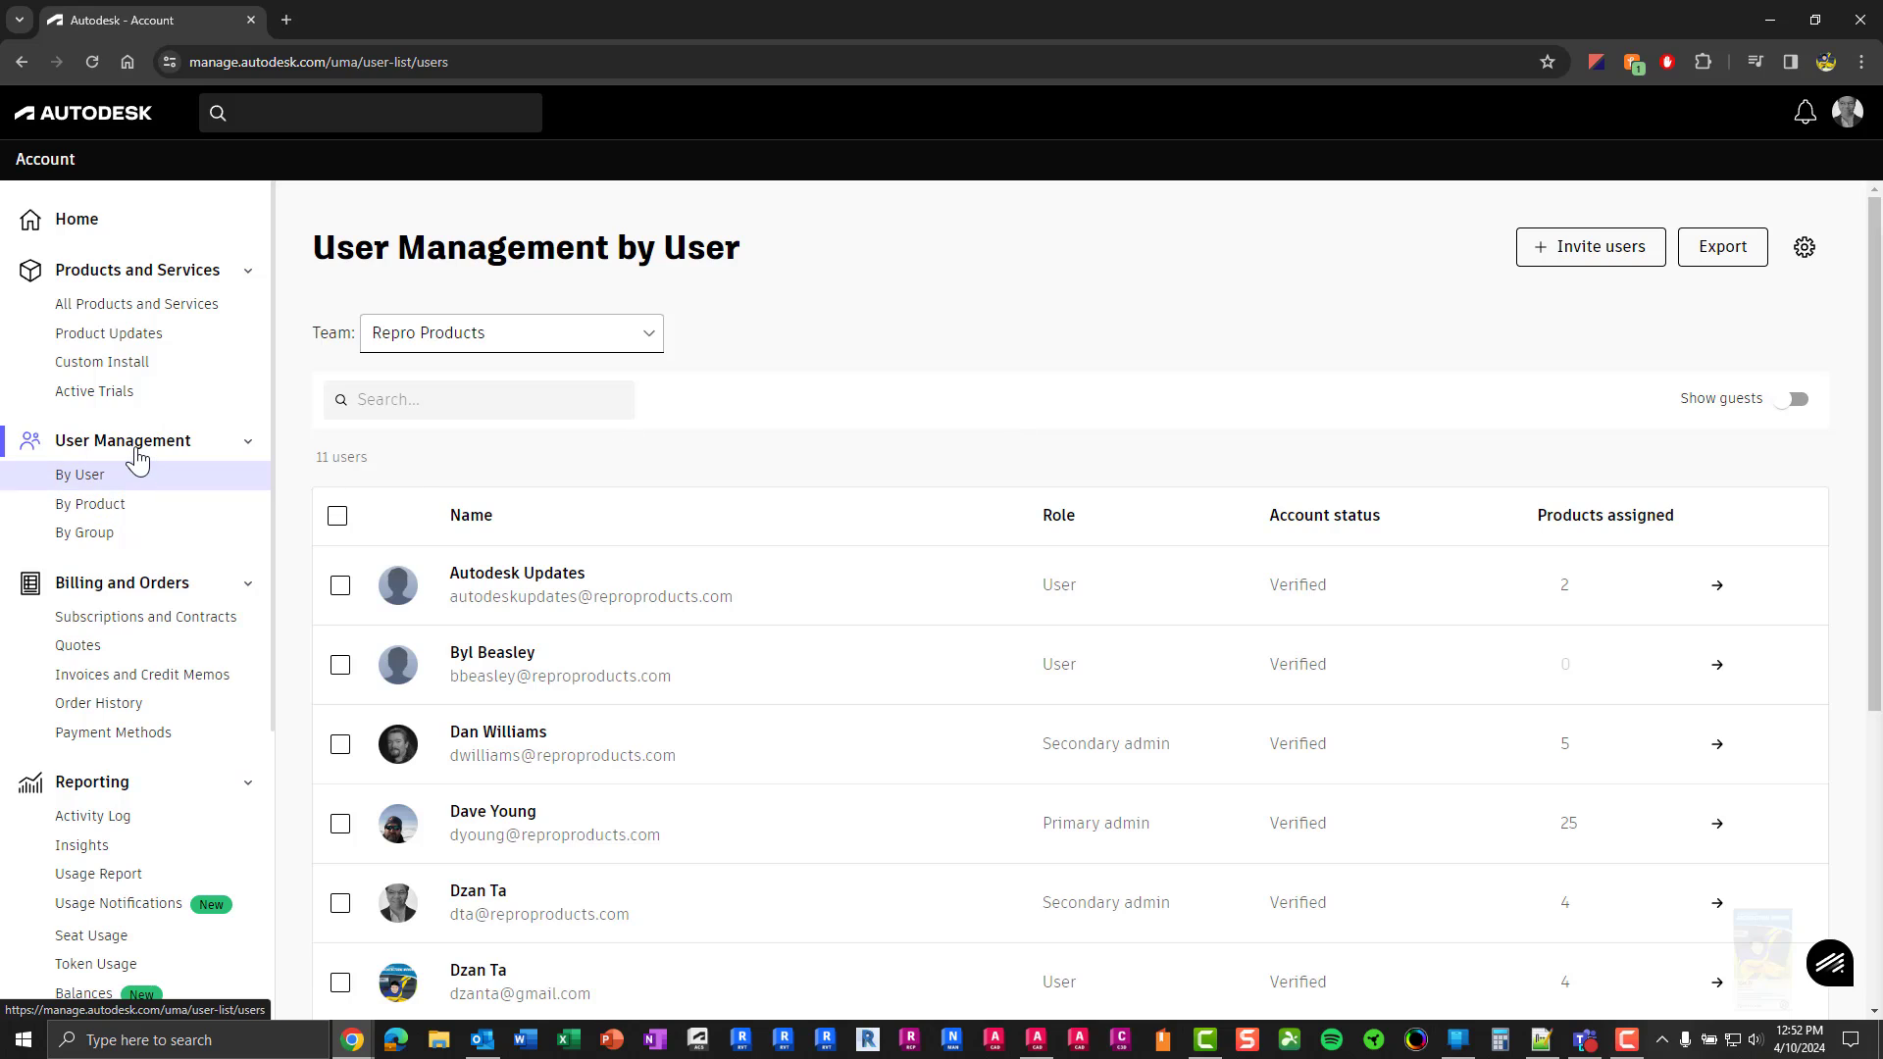
# Switch User Management to By Product and open Revit's seat assignments
pyautogui.click(105, 510)
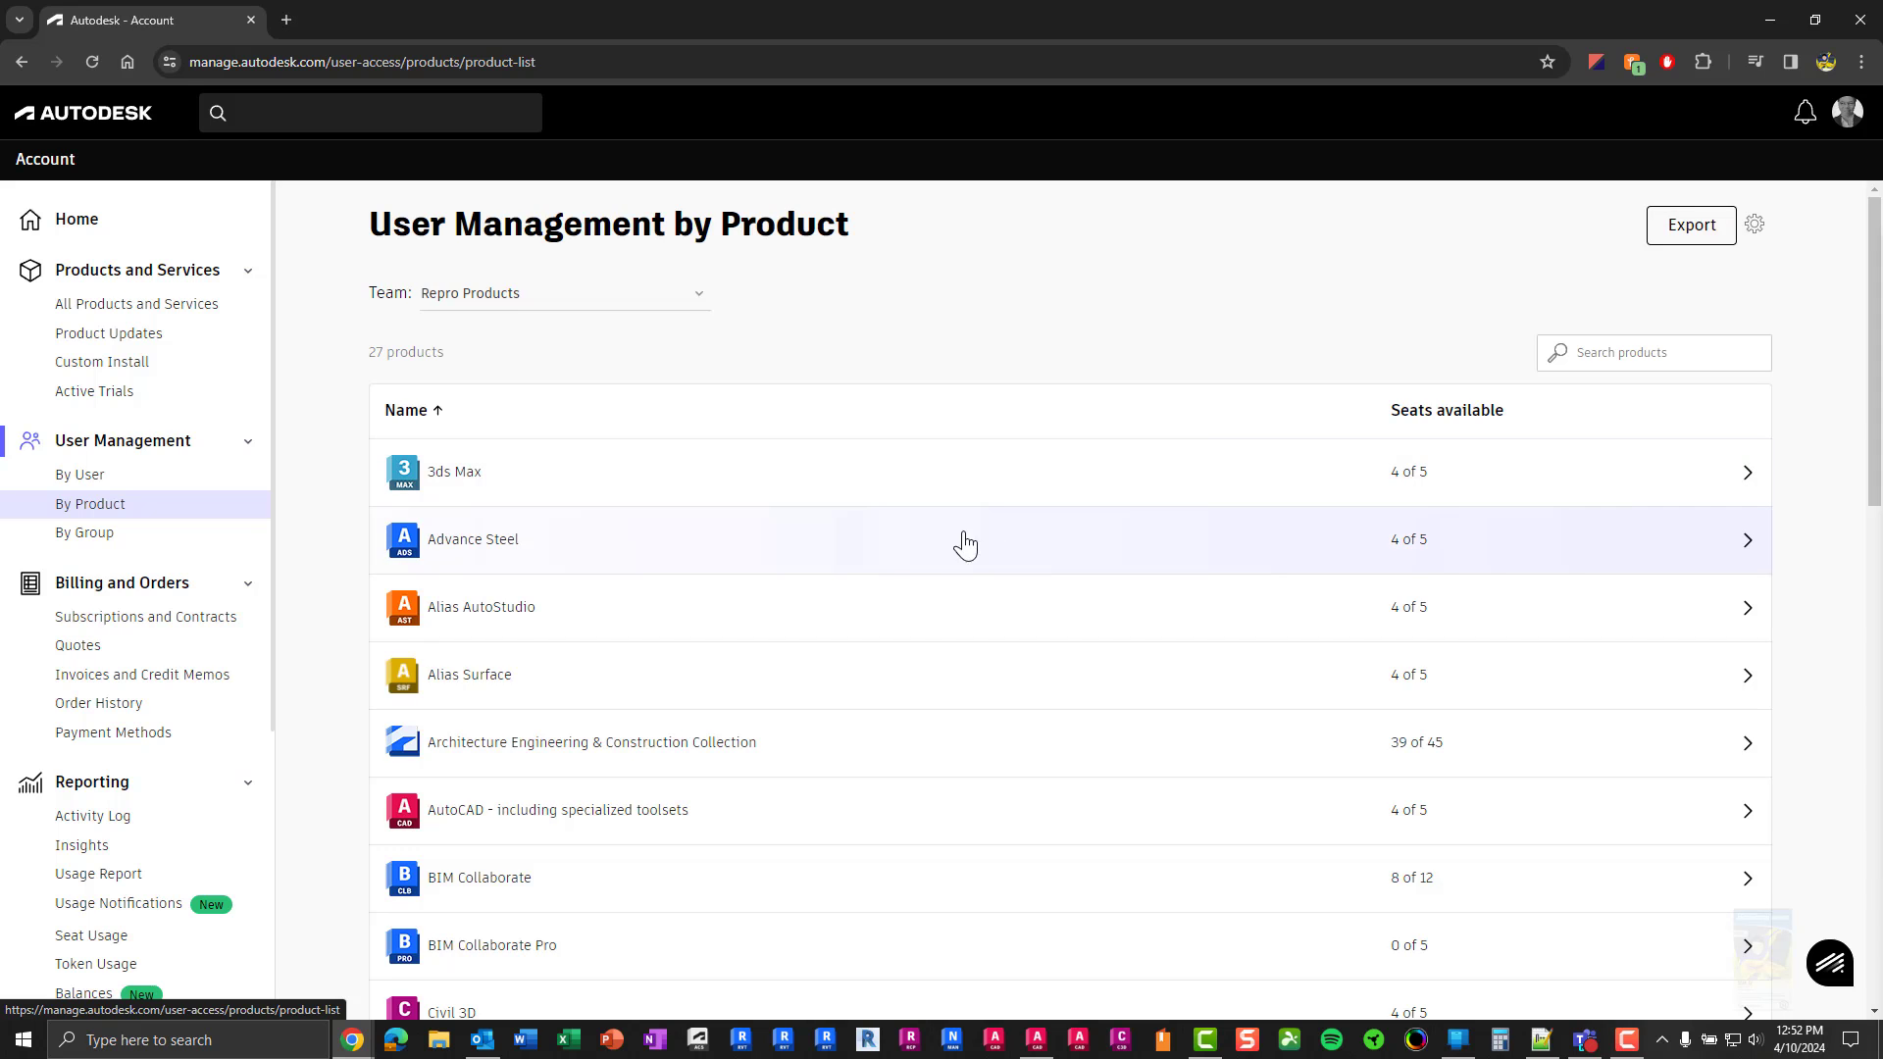
pyautogui.scroll(-1, 945, 567)
pyautogui.scroll(-13, 945, 567)
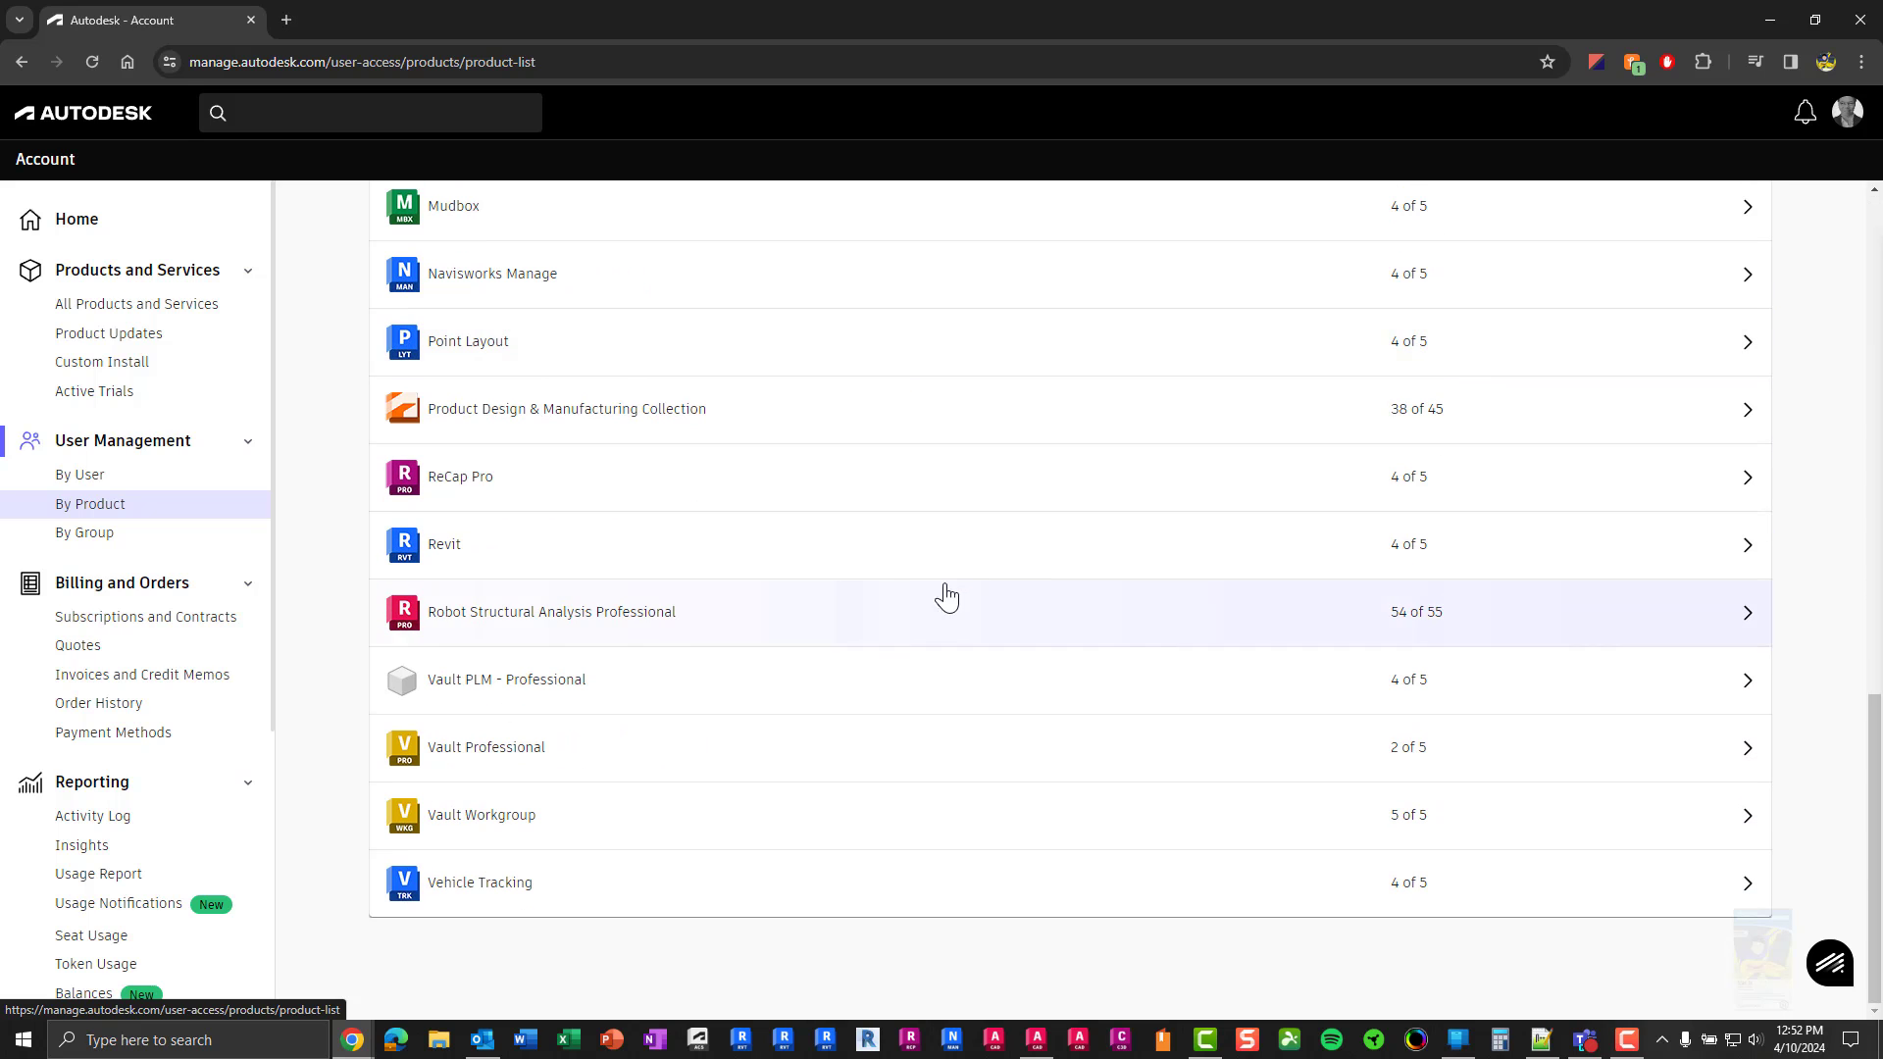
pyautogui.click(919, 556)
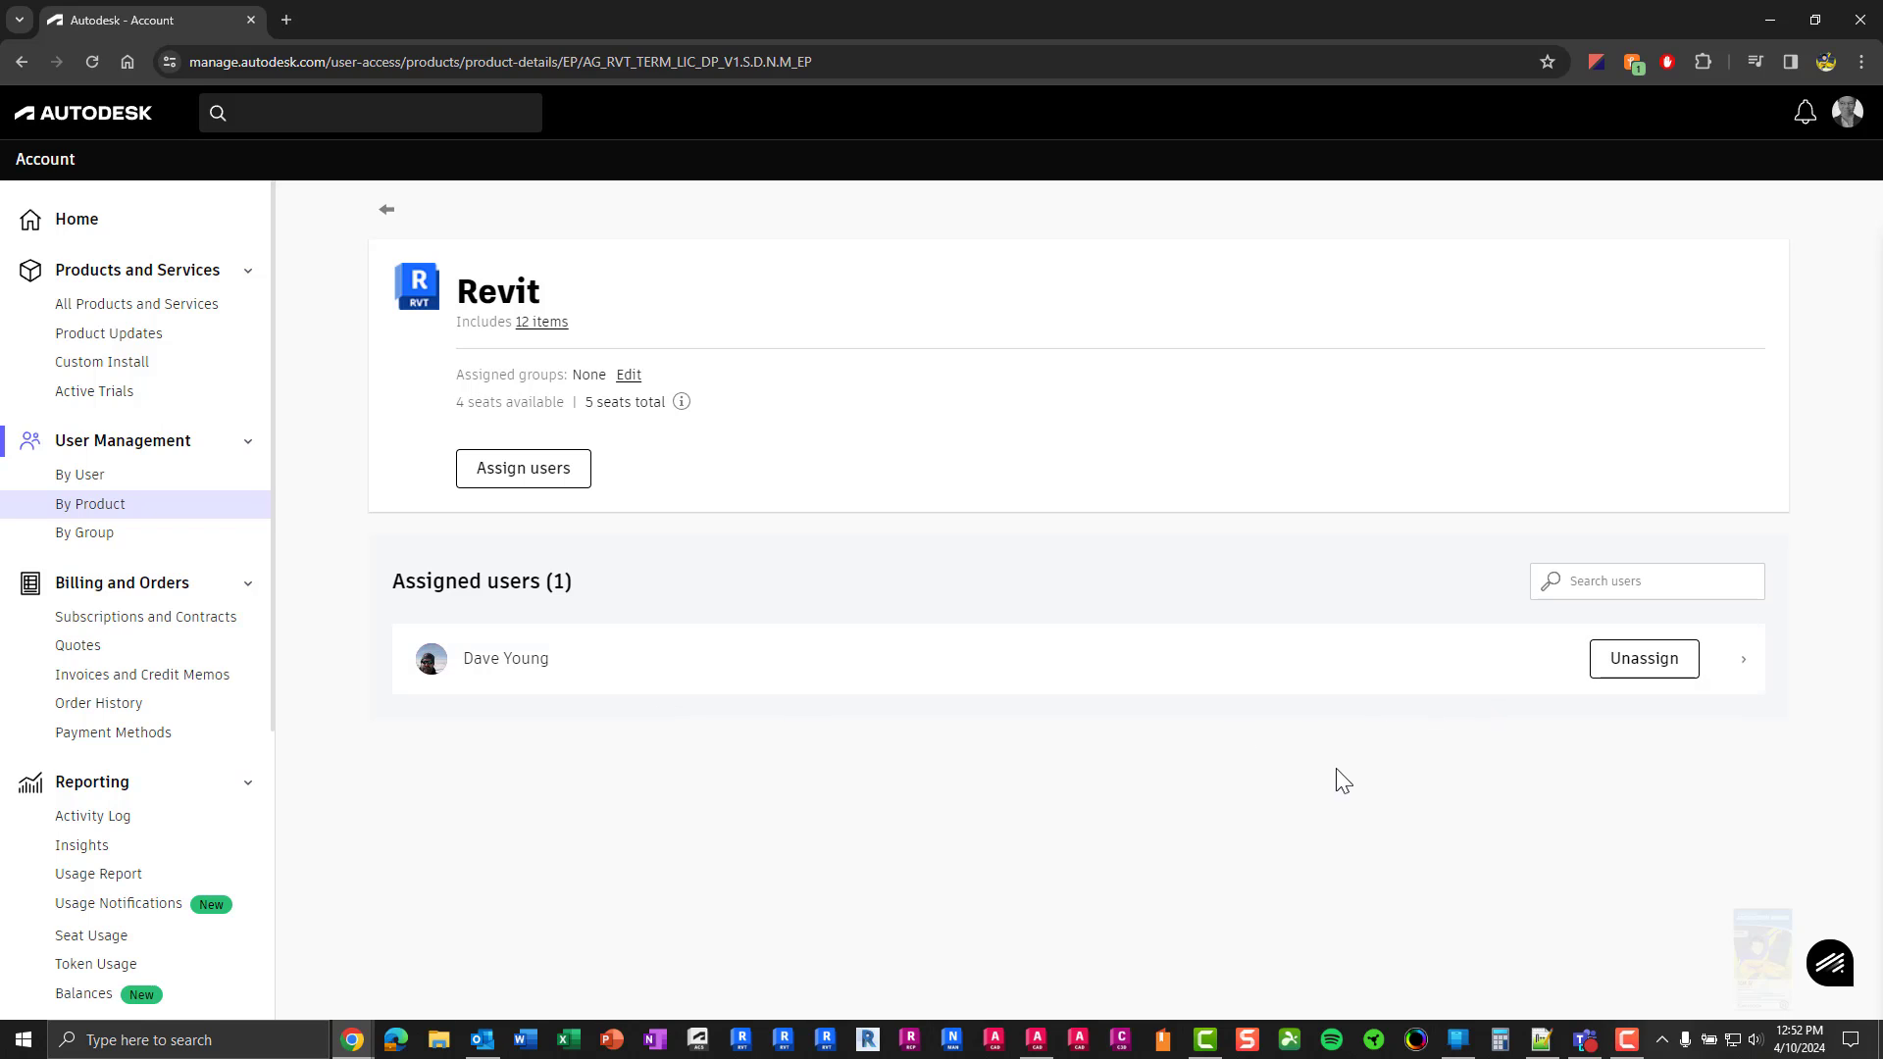
# Search for a team member, assign them a Revit seat, then unassign them again
pyautogui.click(544, 482)
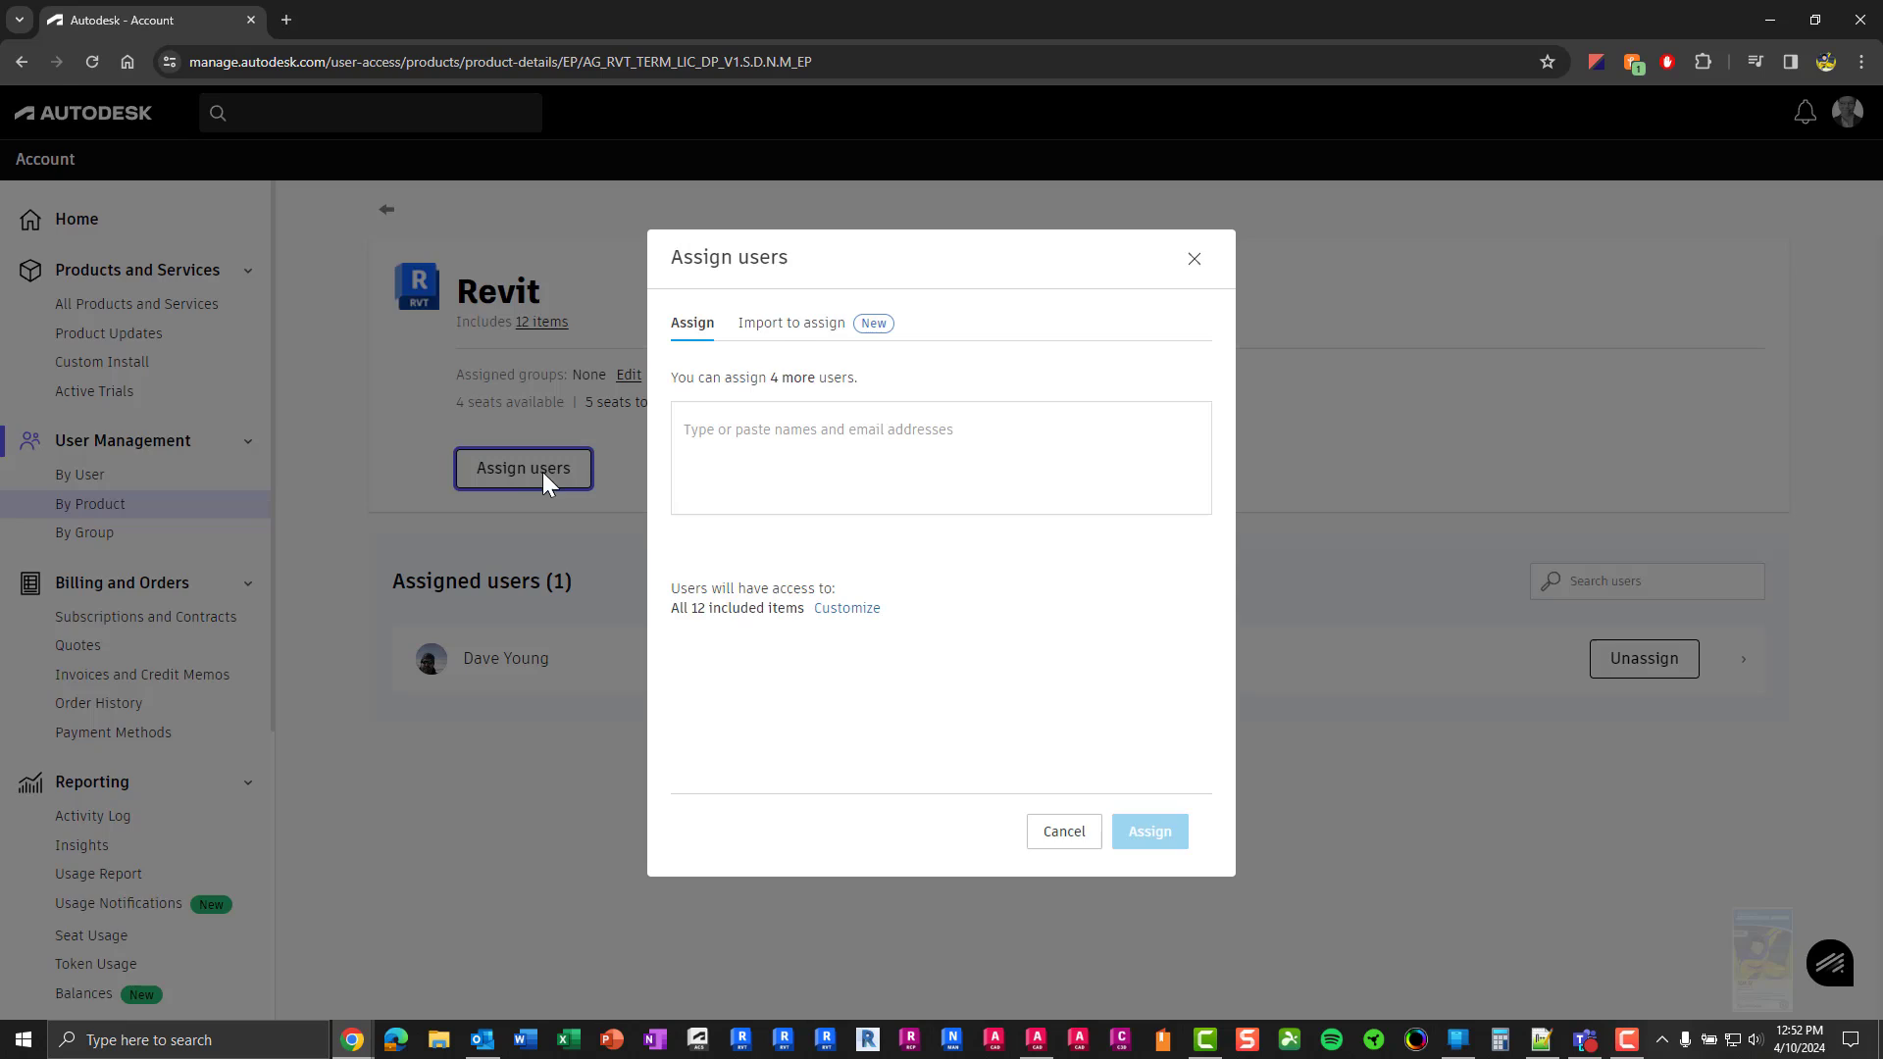
pyautogui.click(826, 425)
pyautogui.write('dza')
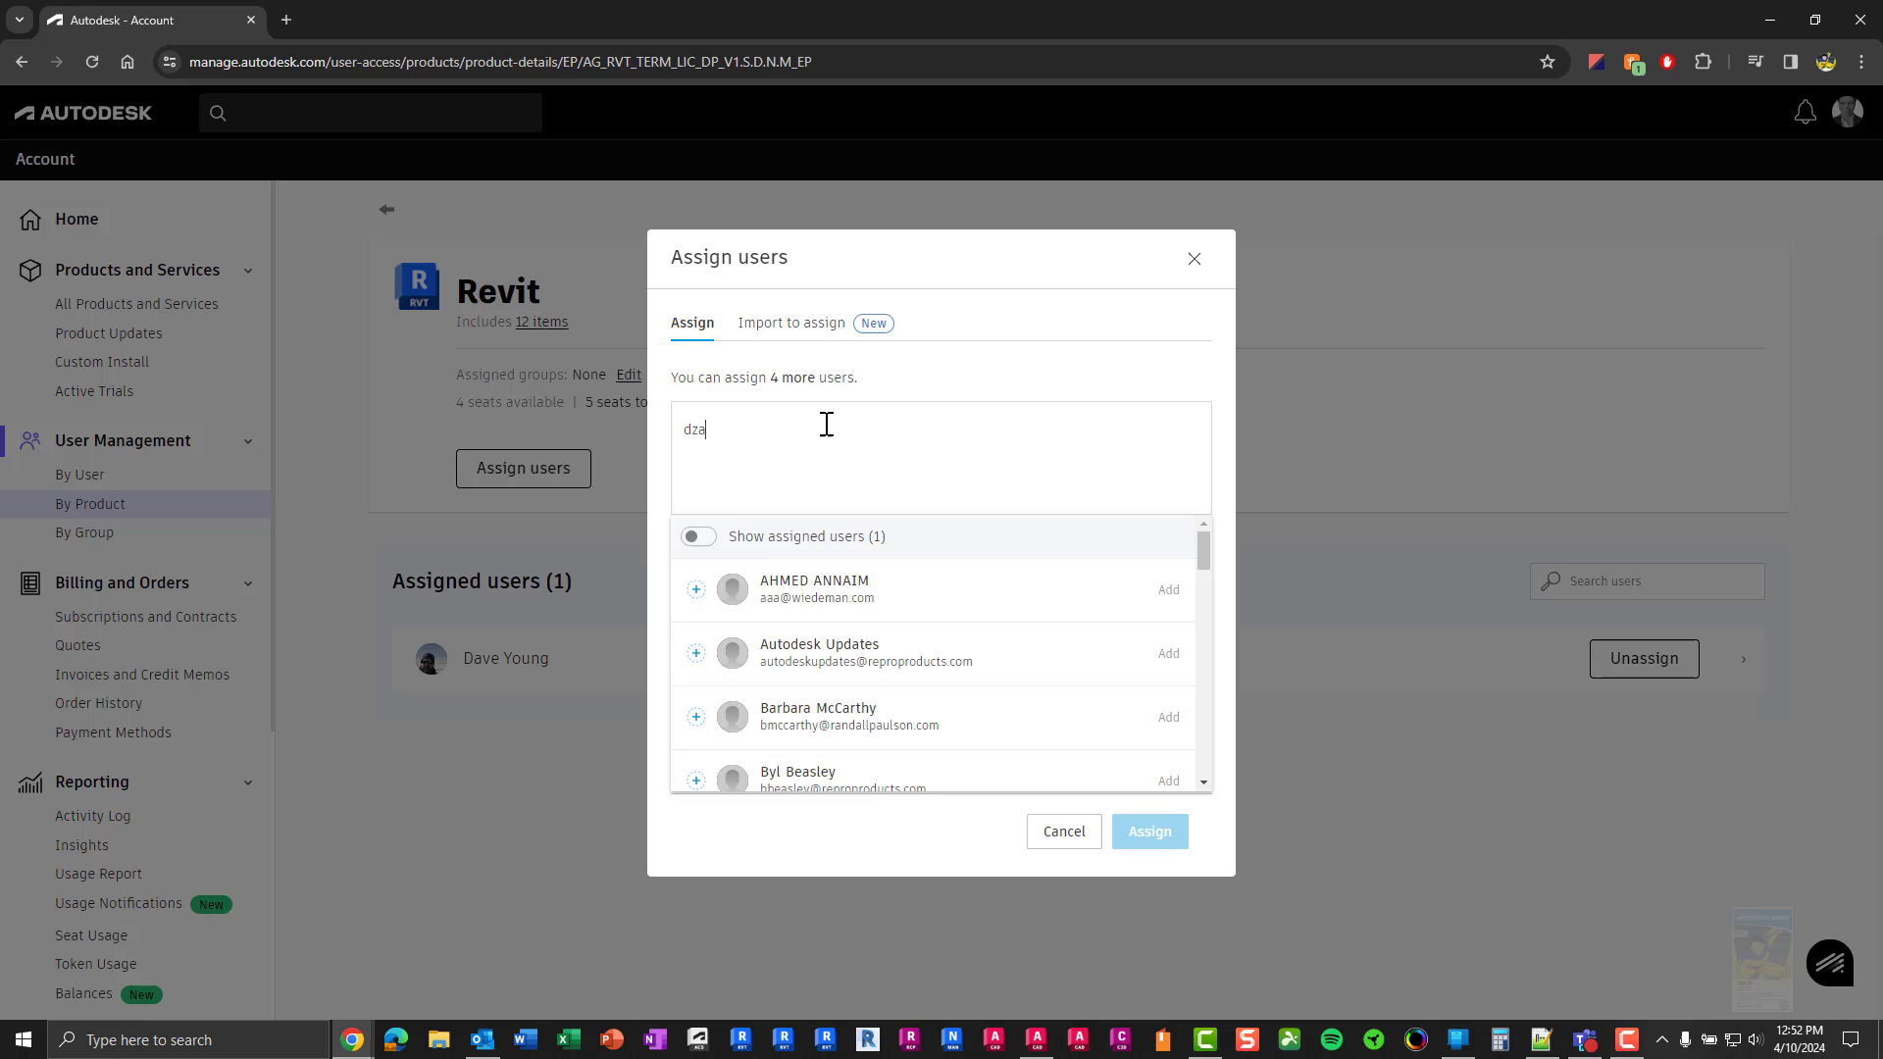
pyautogui.click(832, 591)
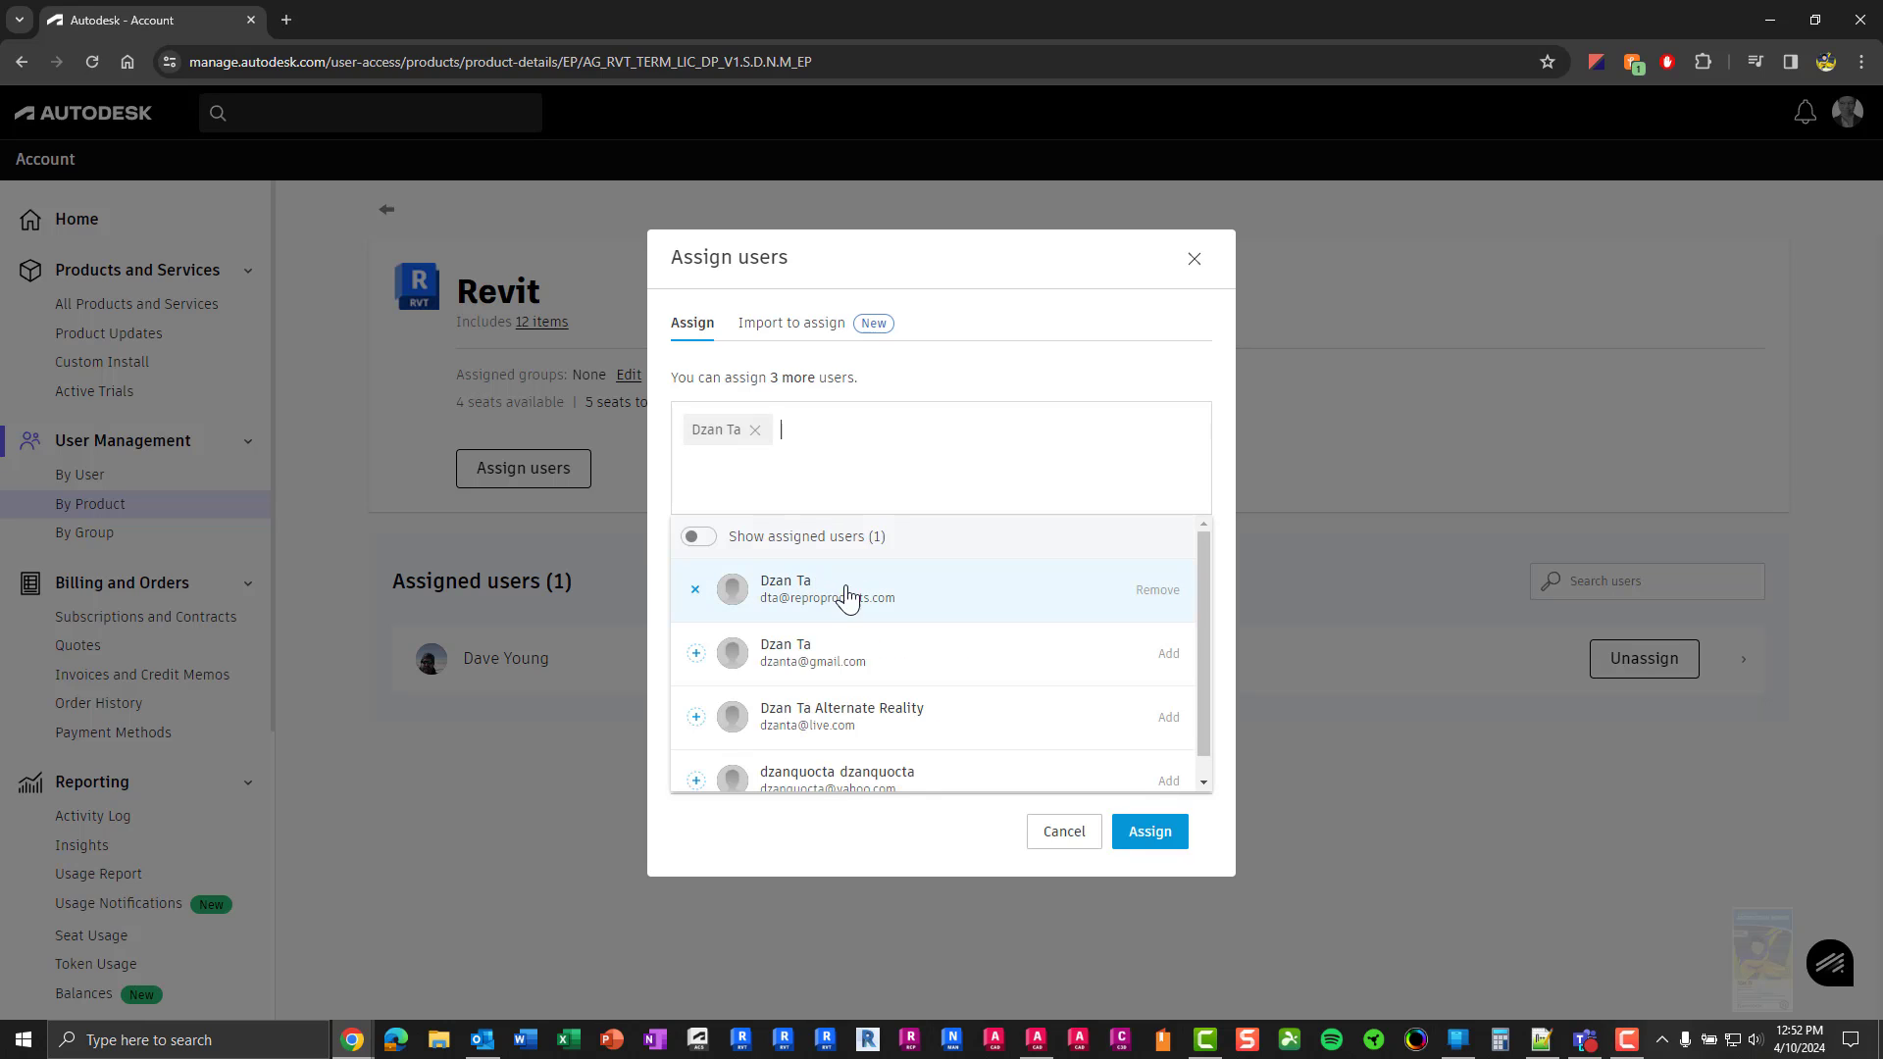
pyautogui.click(1144, 851)
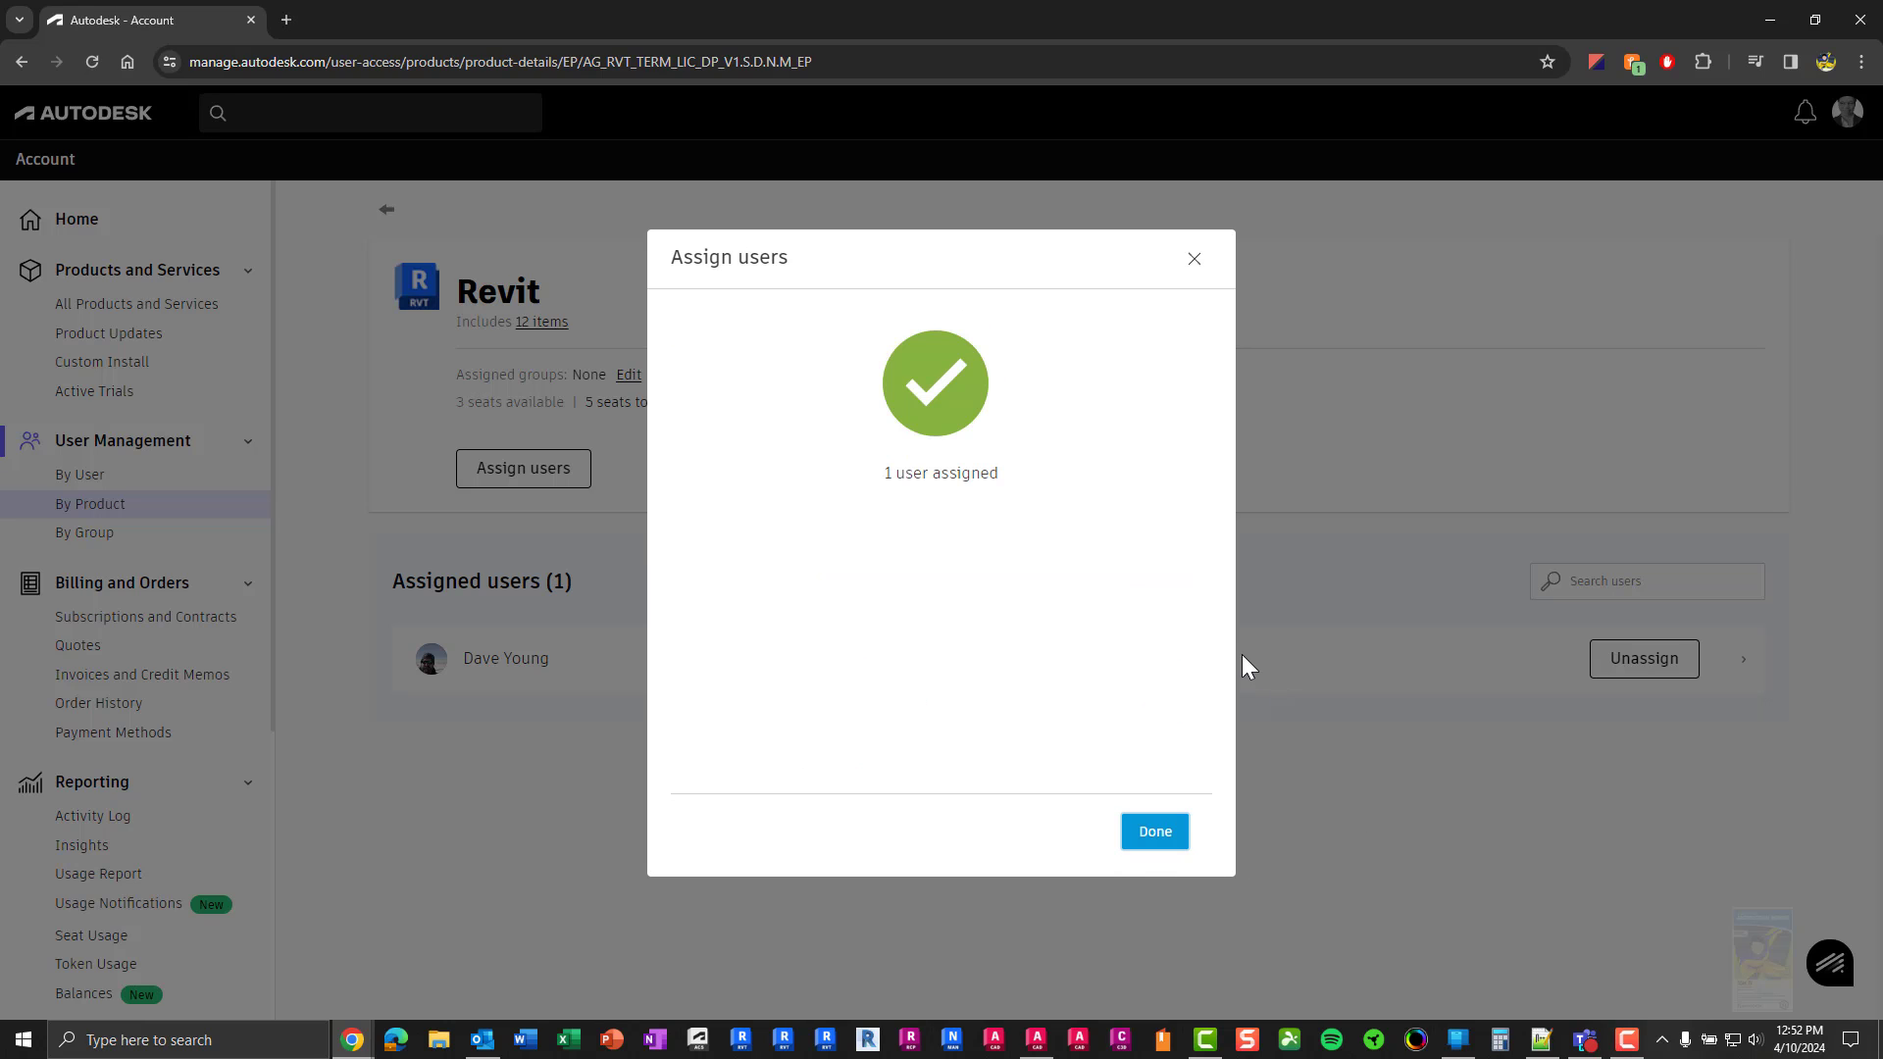
pyautogui.click(1161, 835)
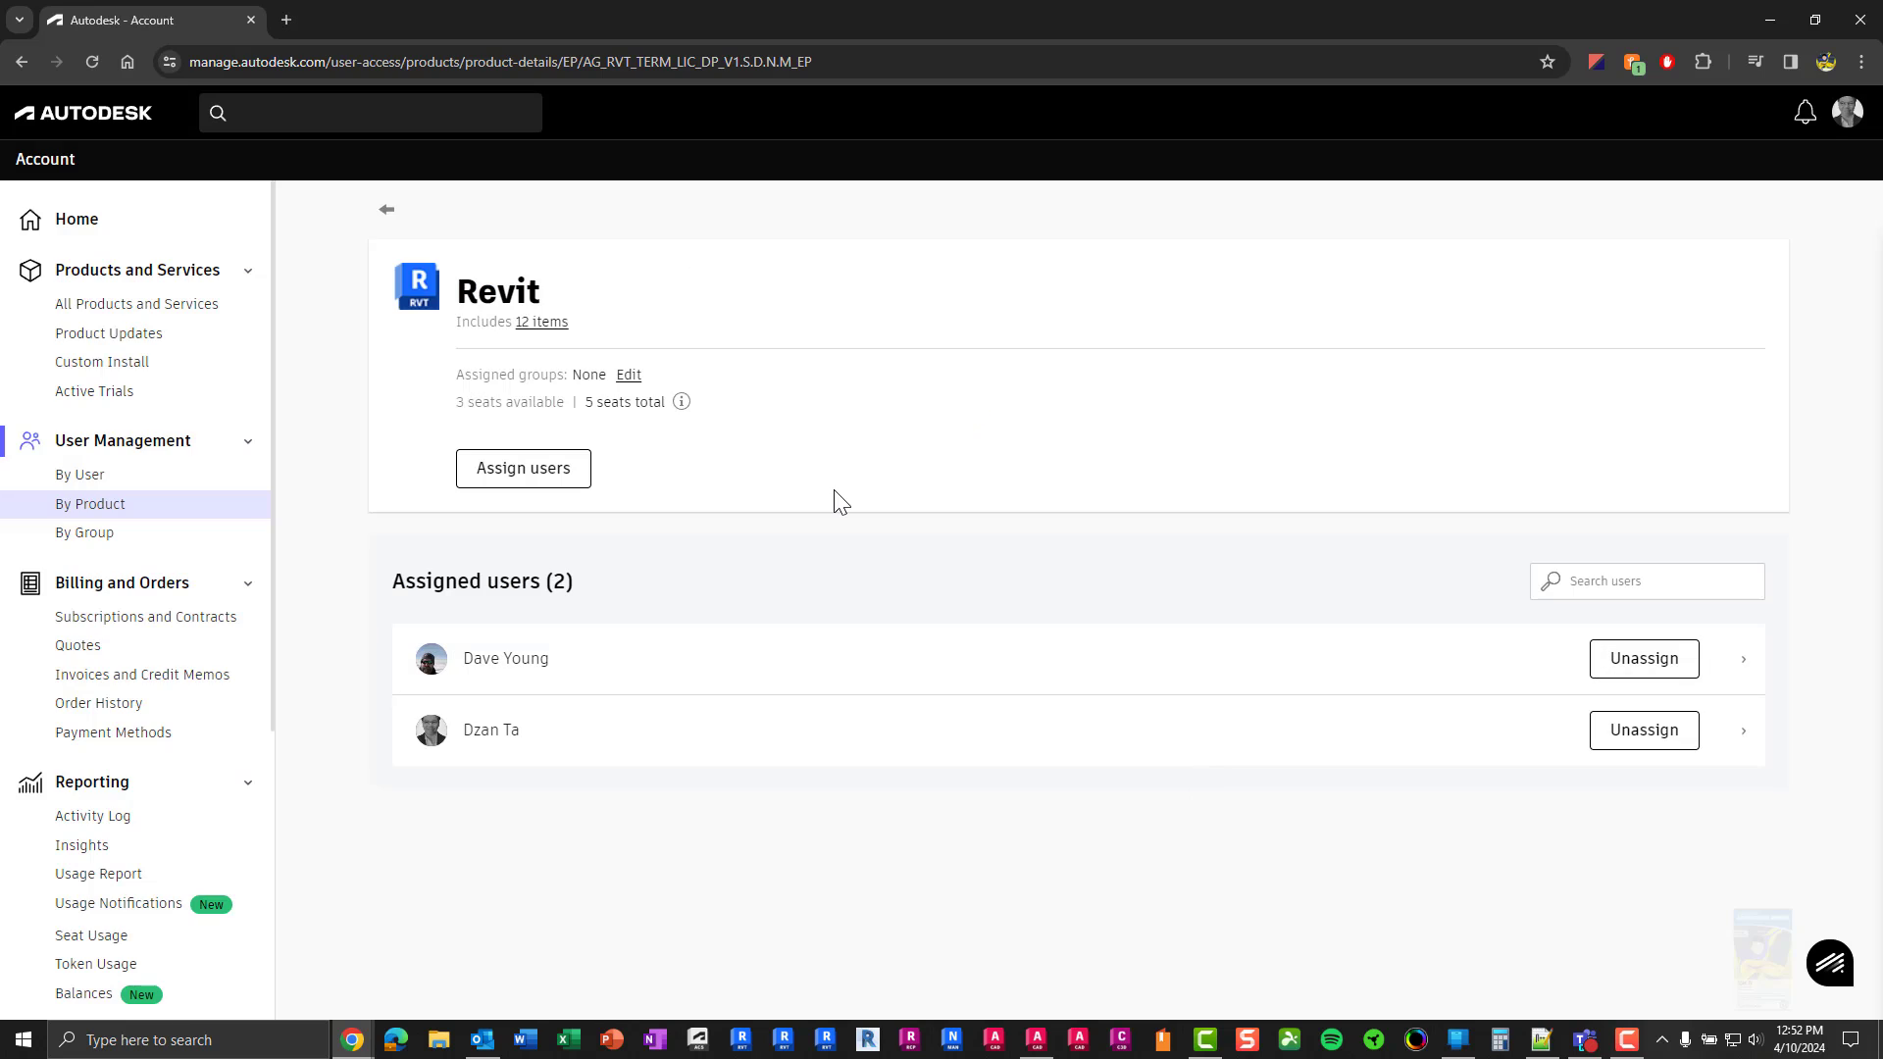
pyautogui.click(1644, 731)
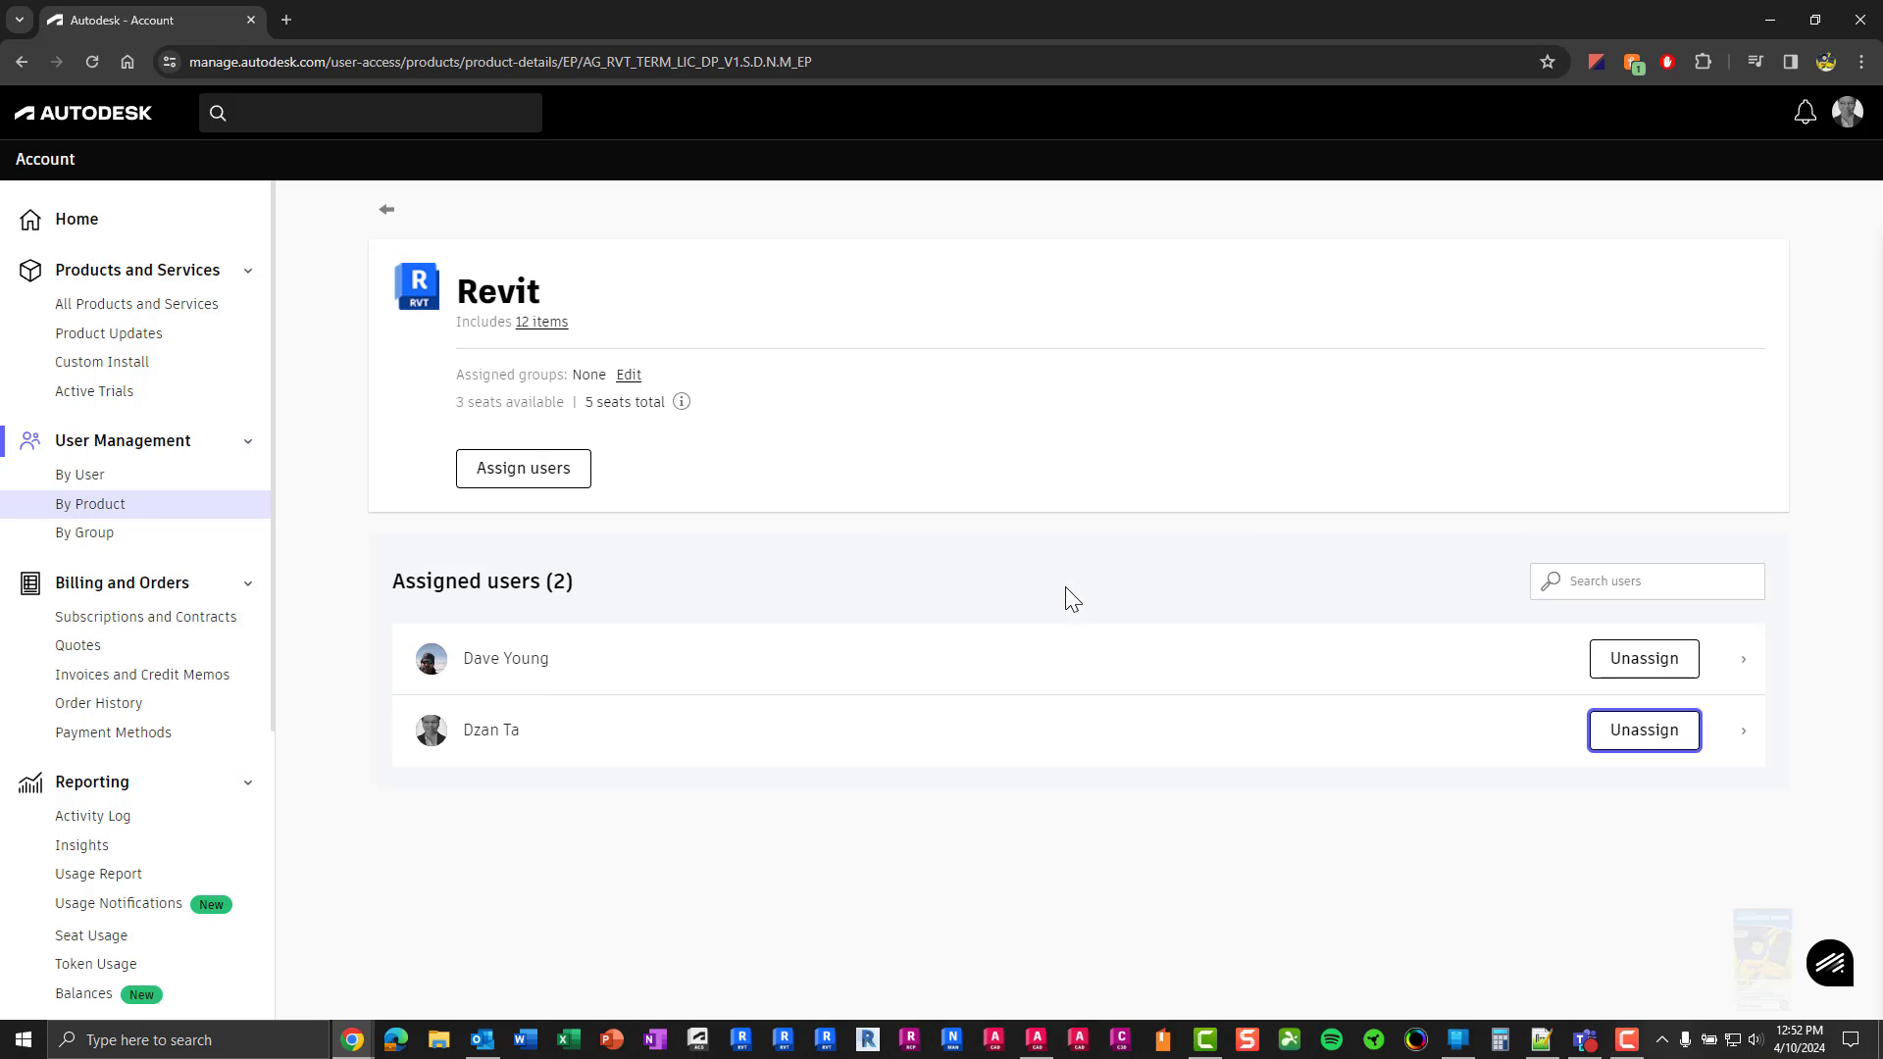
# Open By Group, view the Application Engineers group's six users, then return to the groups list
pyautogui.click(99, 538)
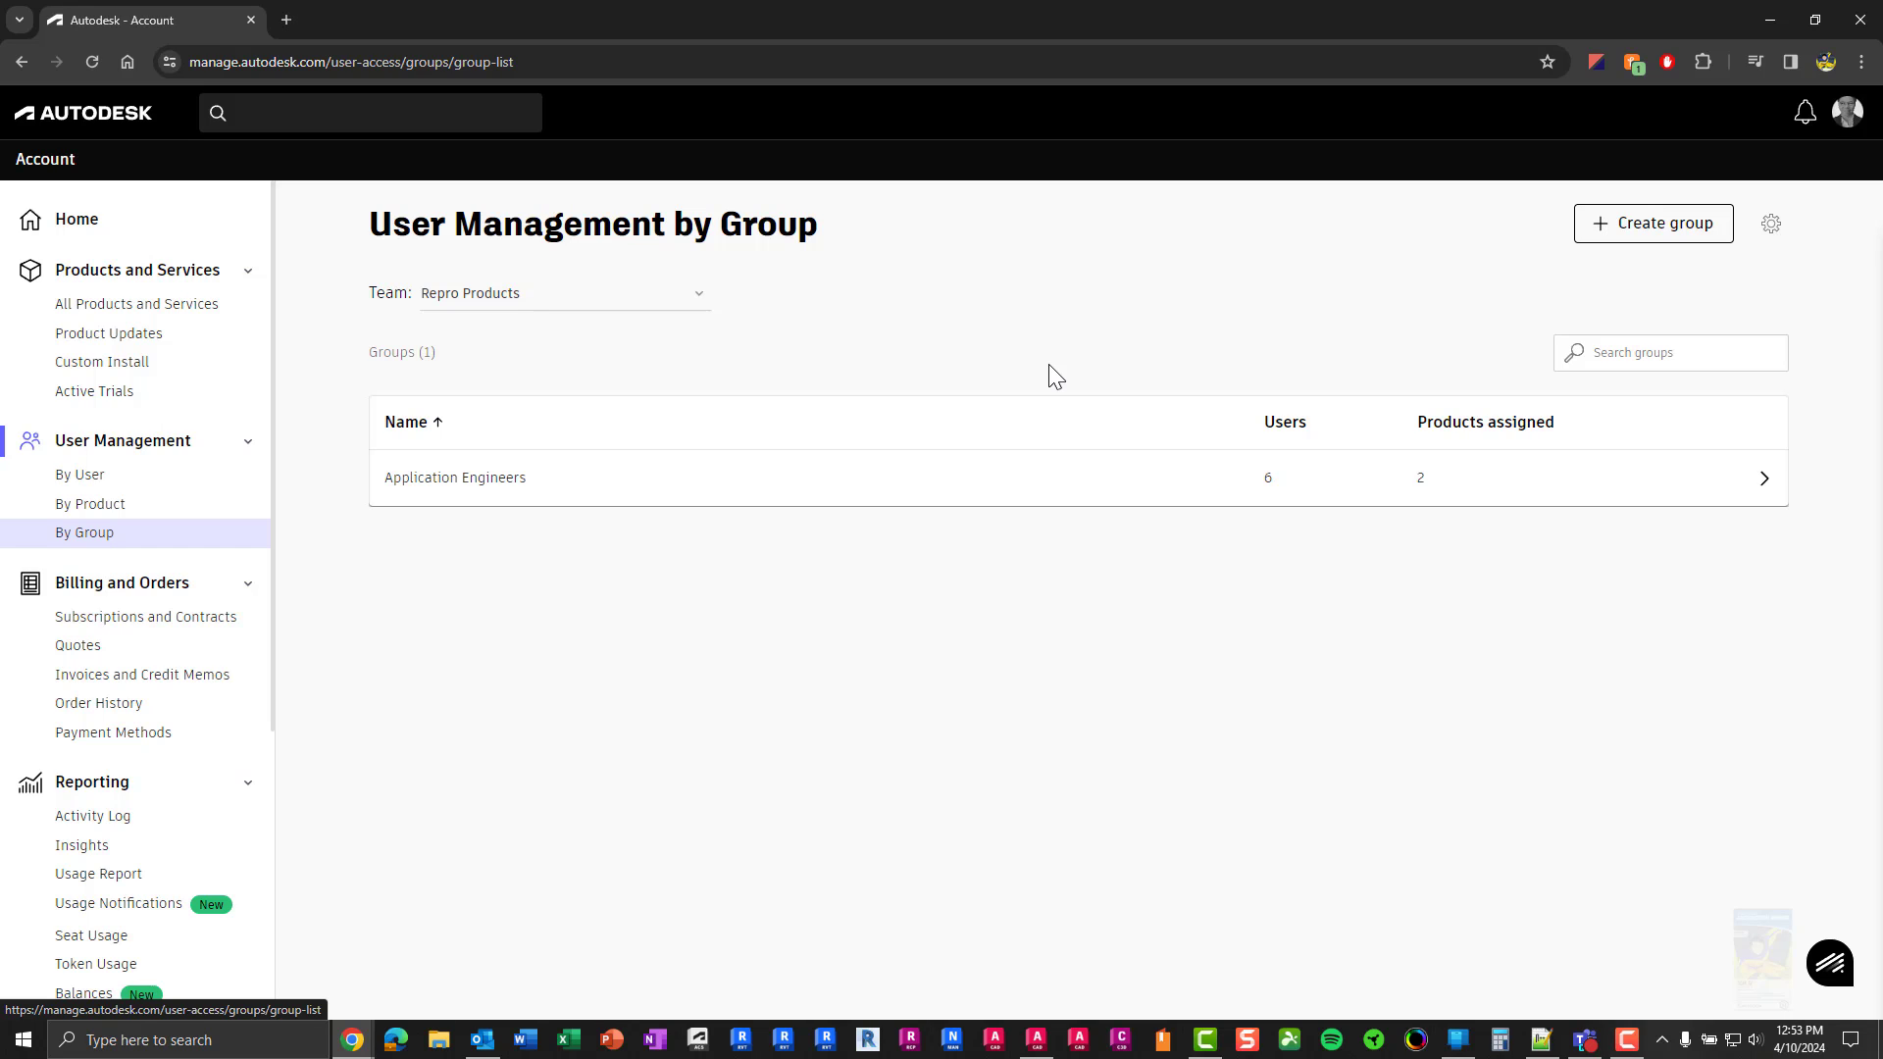
pyautogui.click(498, 495)
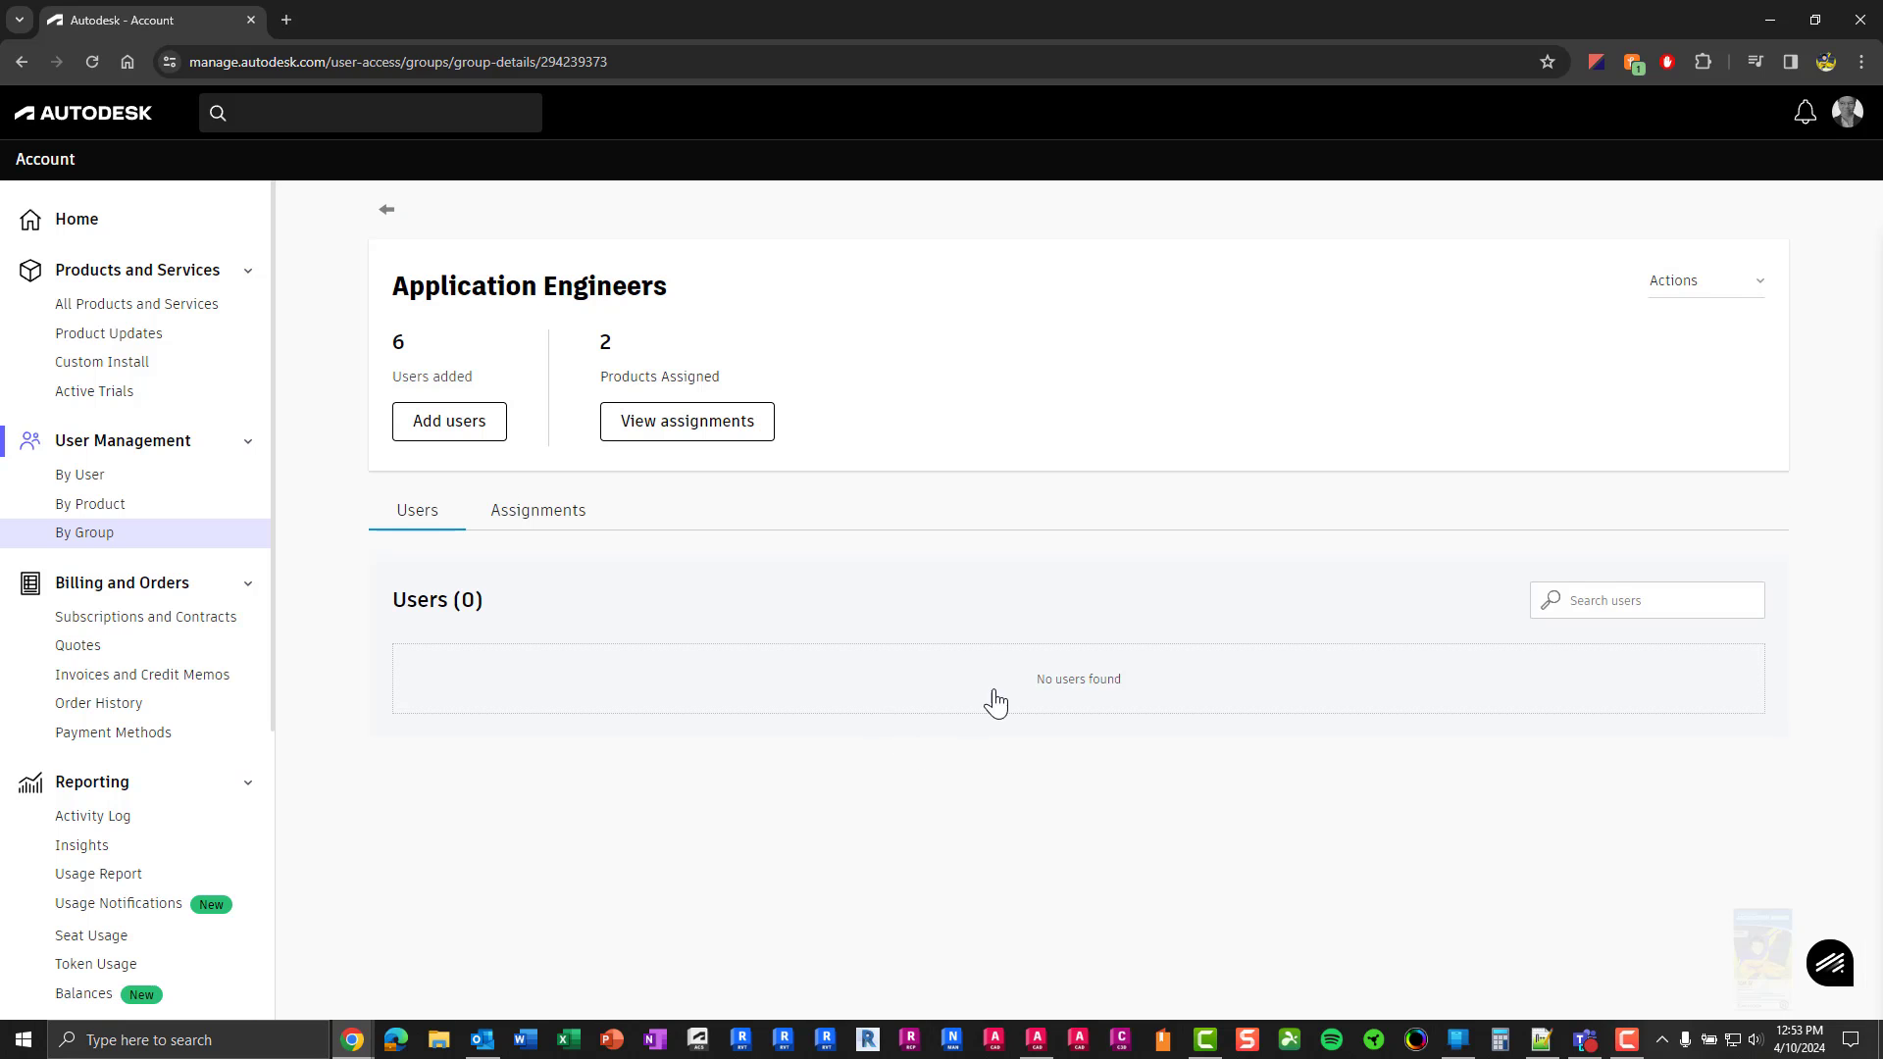
pyautogui.scroll(-2, 1047, 657)
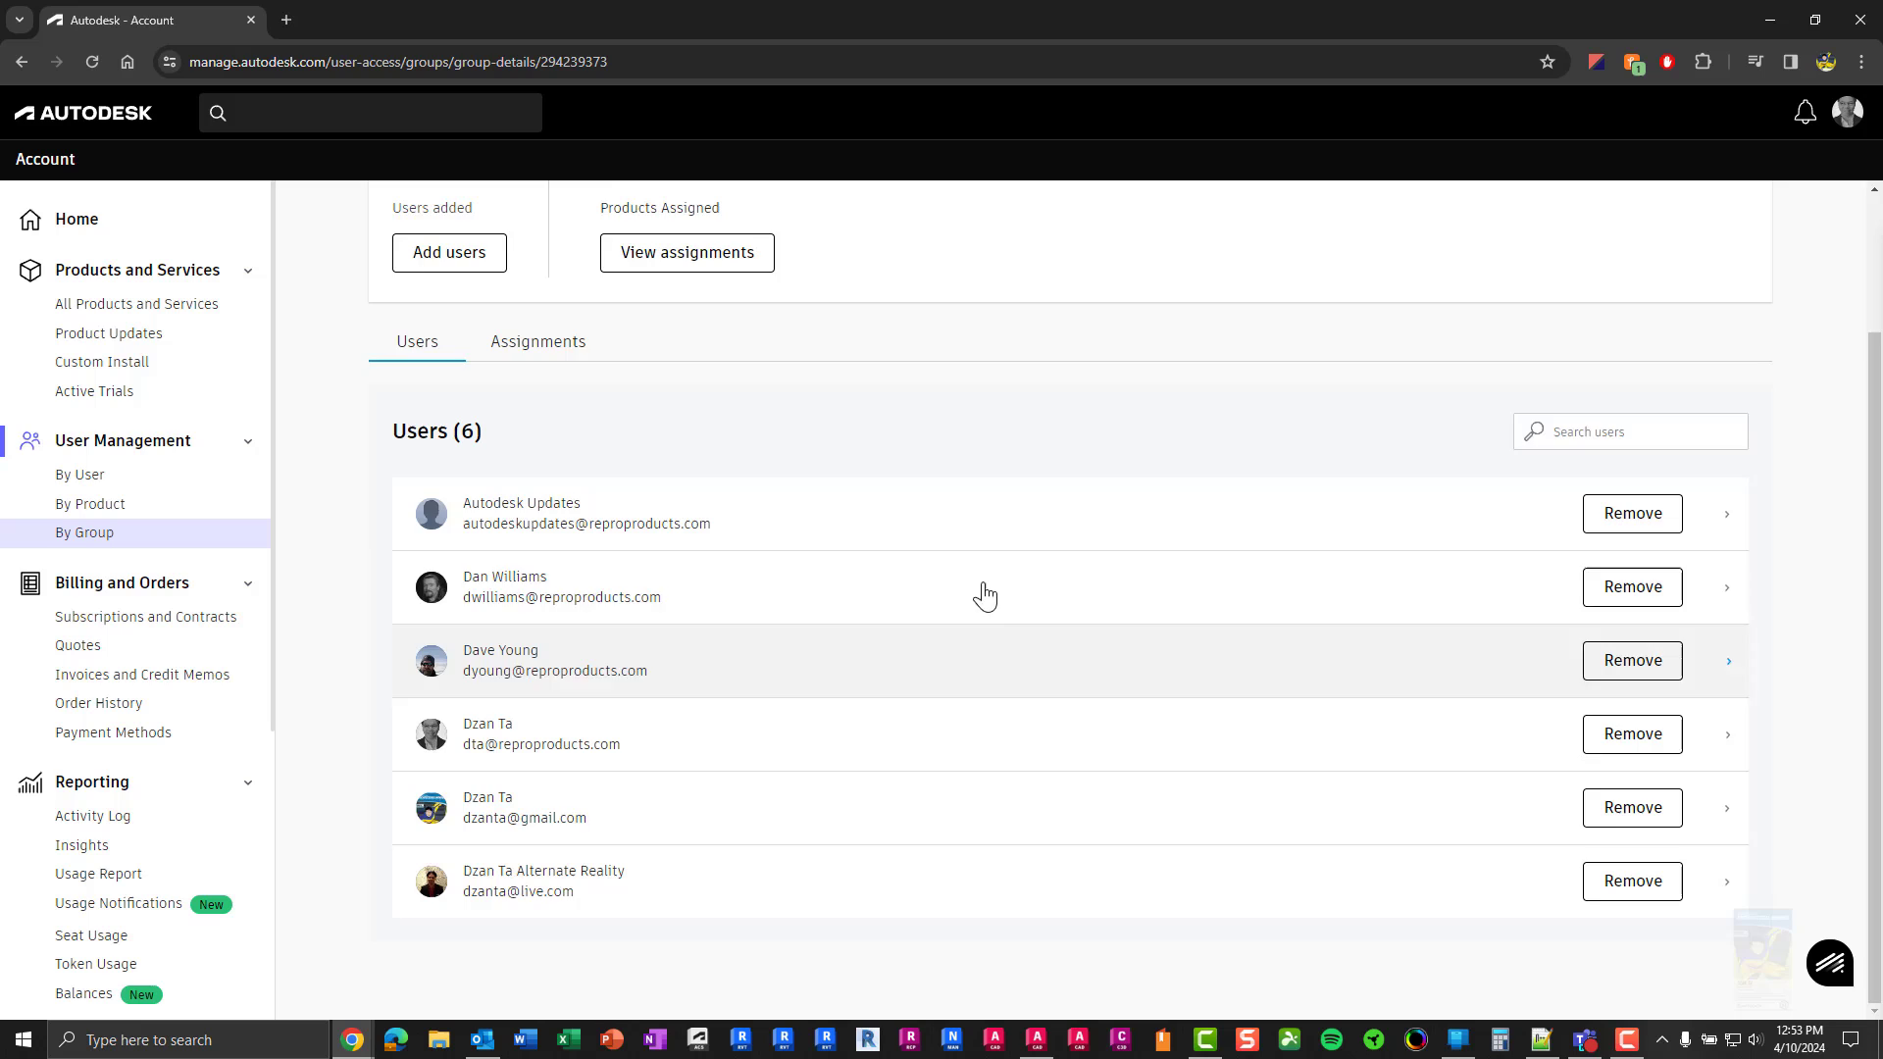
pyautogui.scroll(2, 942, 559)
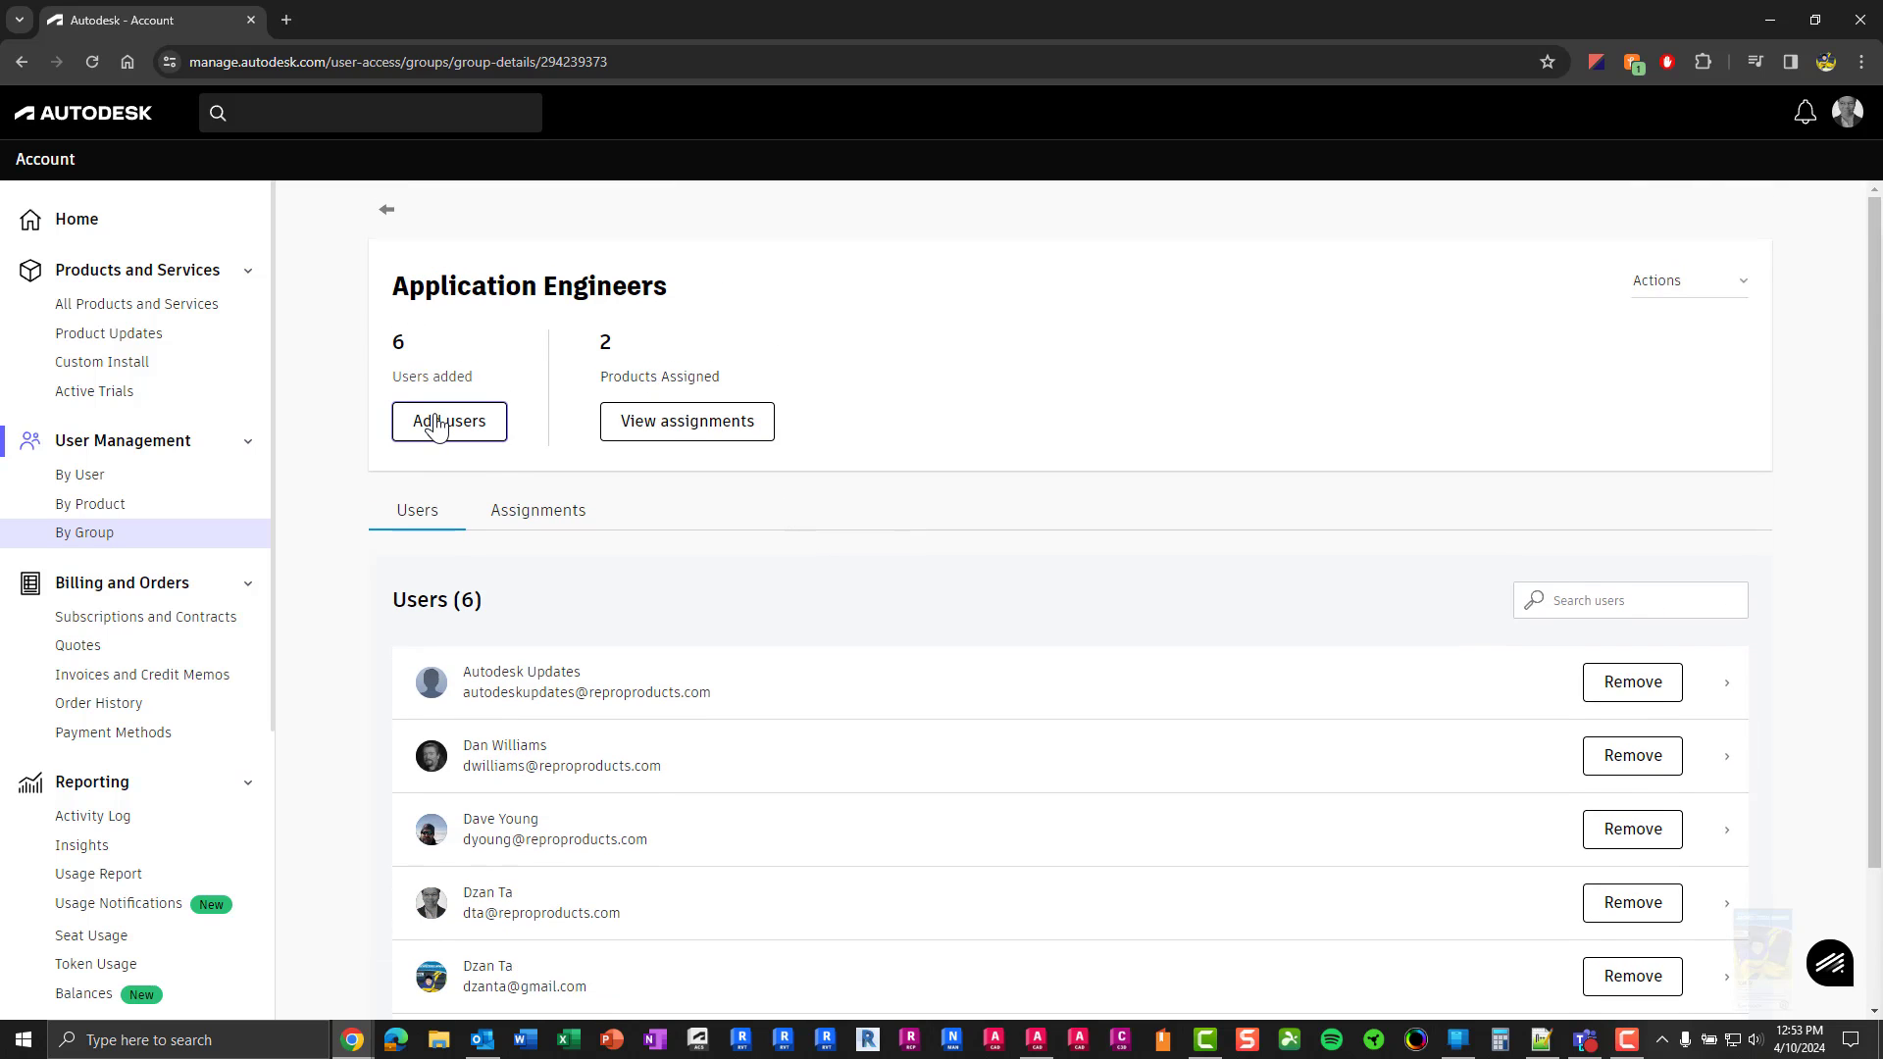
pyautogui.click(438, 424)
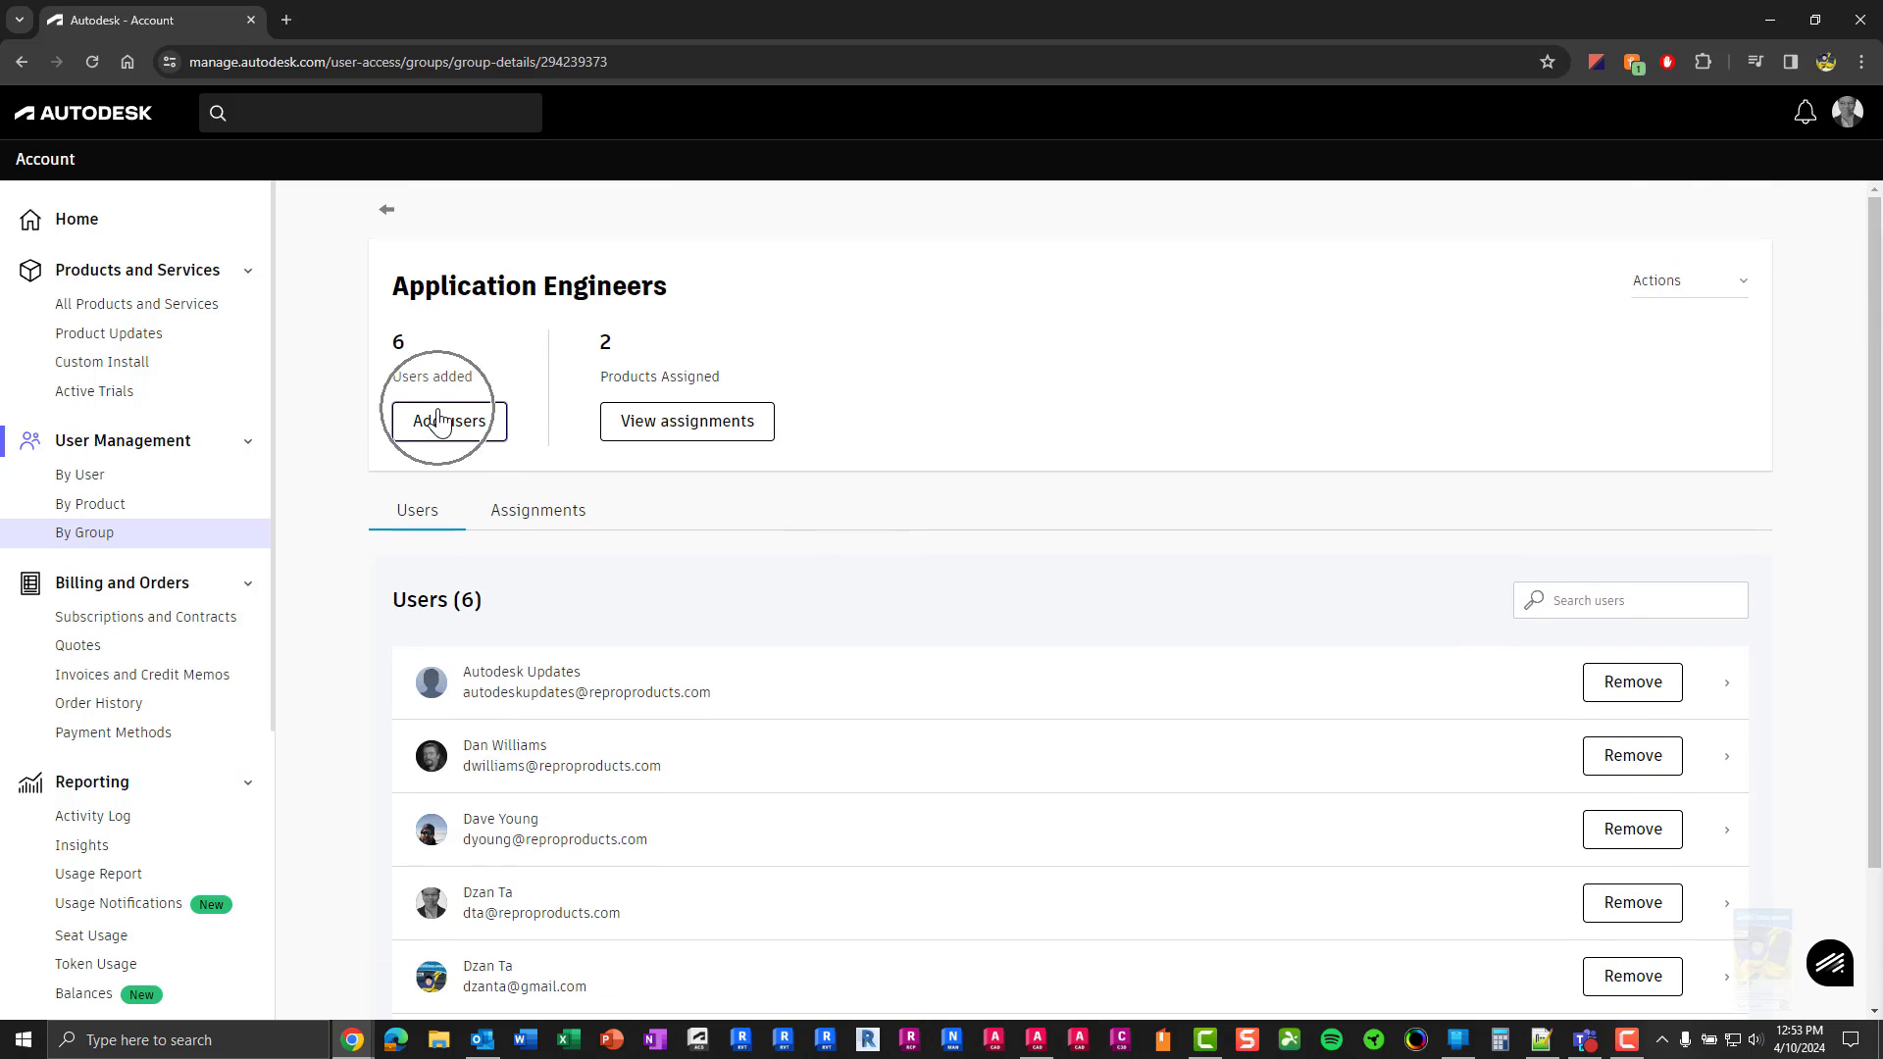
pyautogui.click(387, 210)
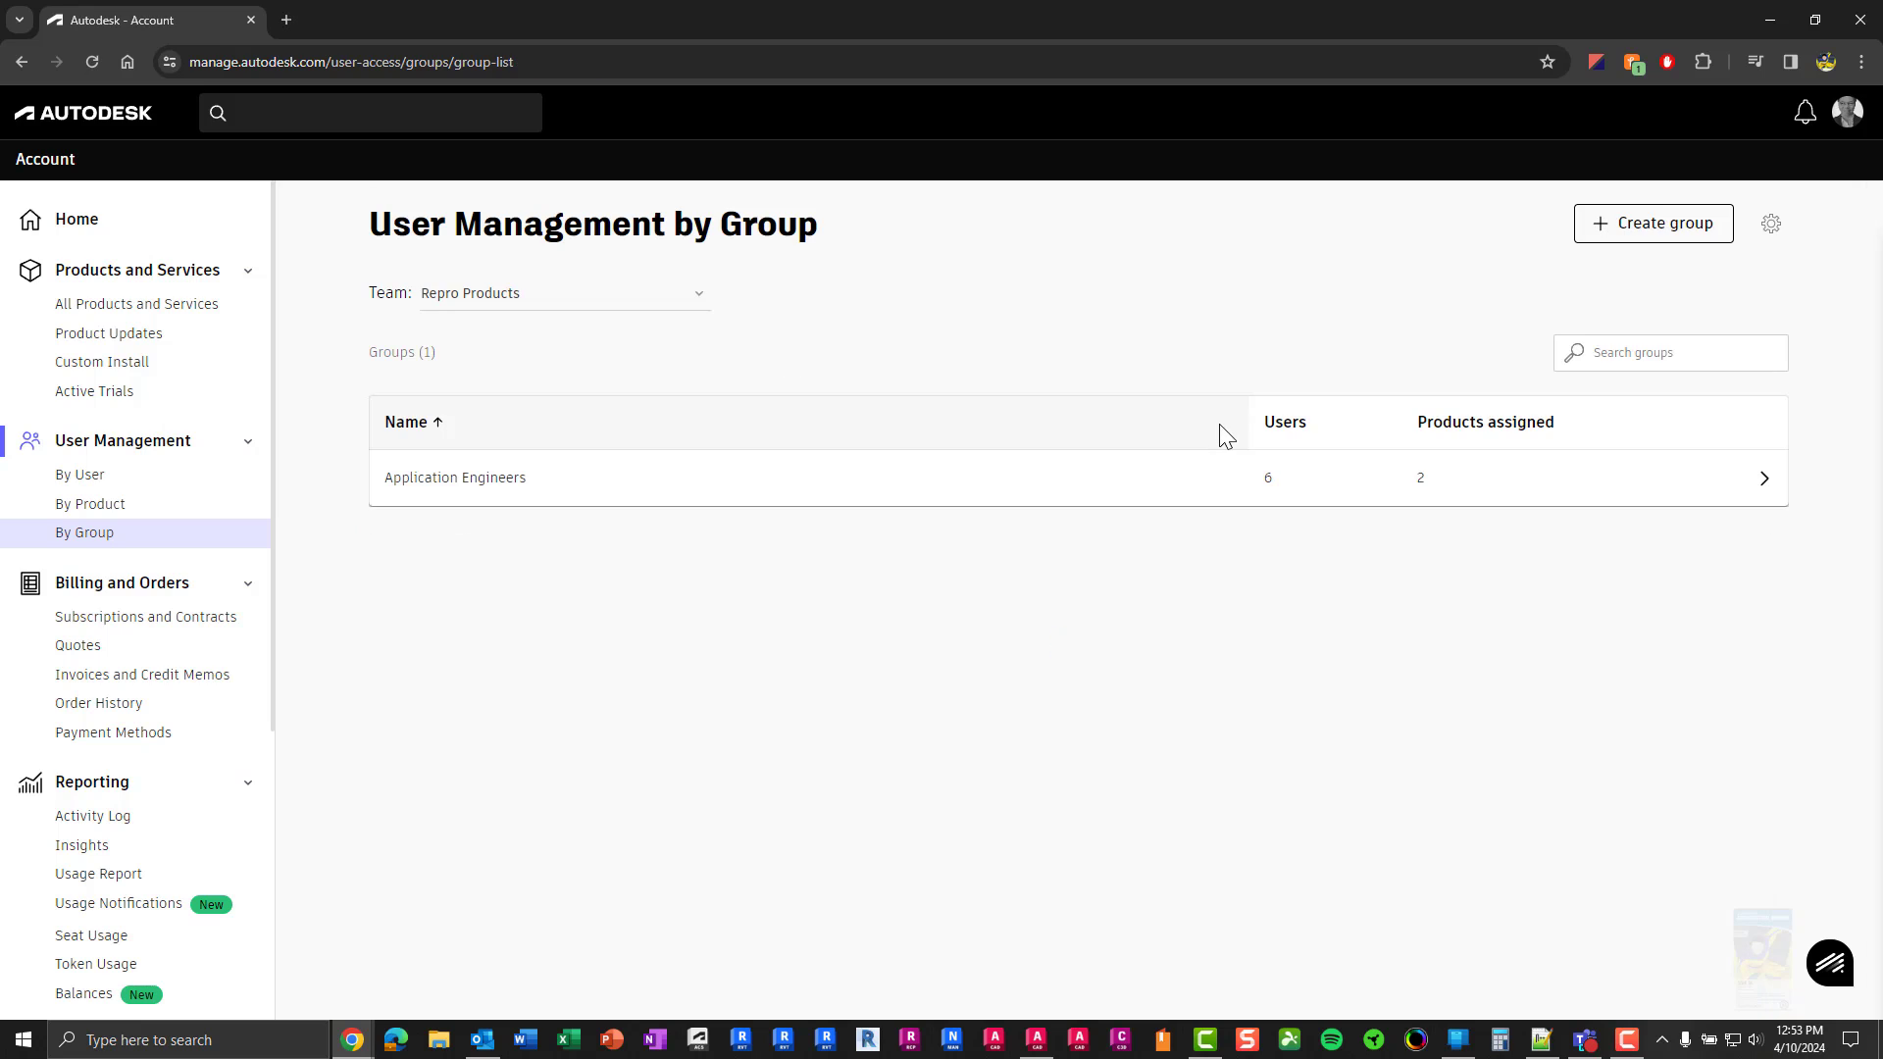
pyautogui.click(1673, 228)
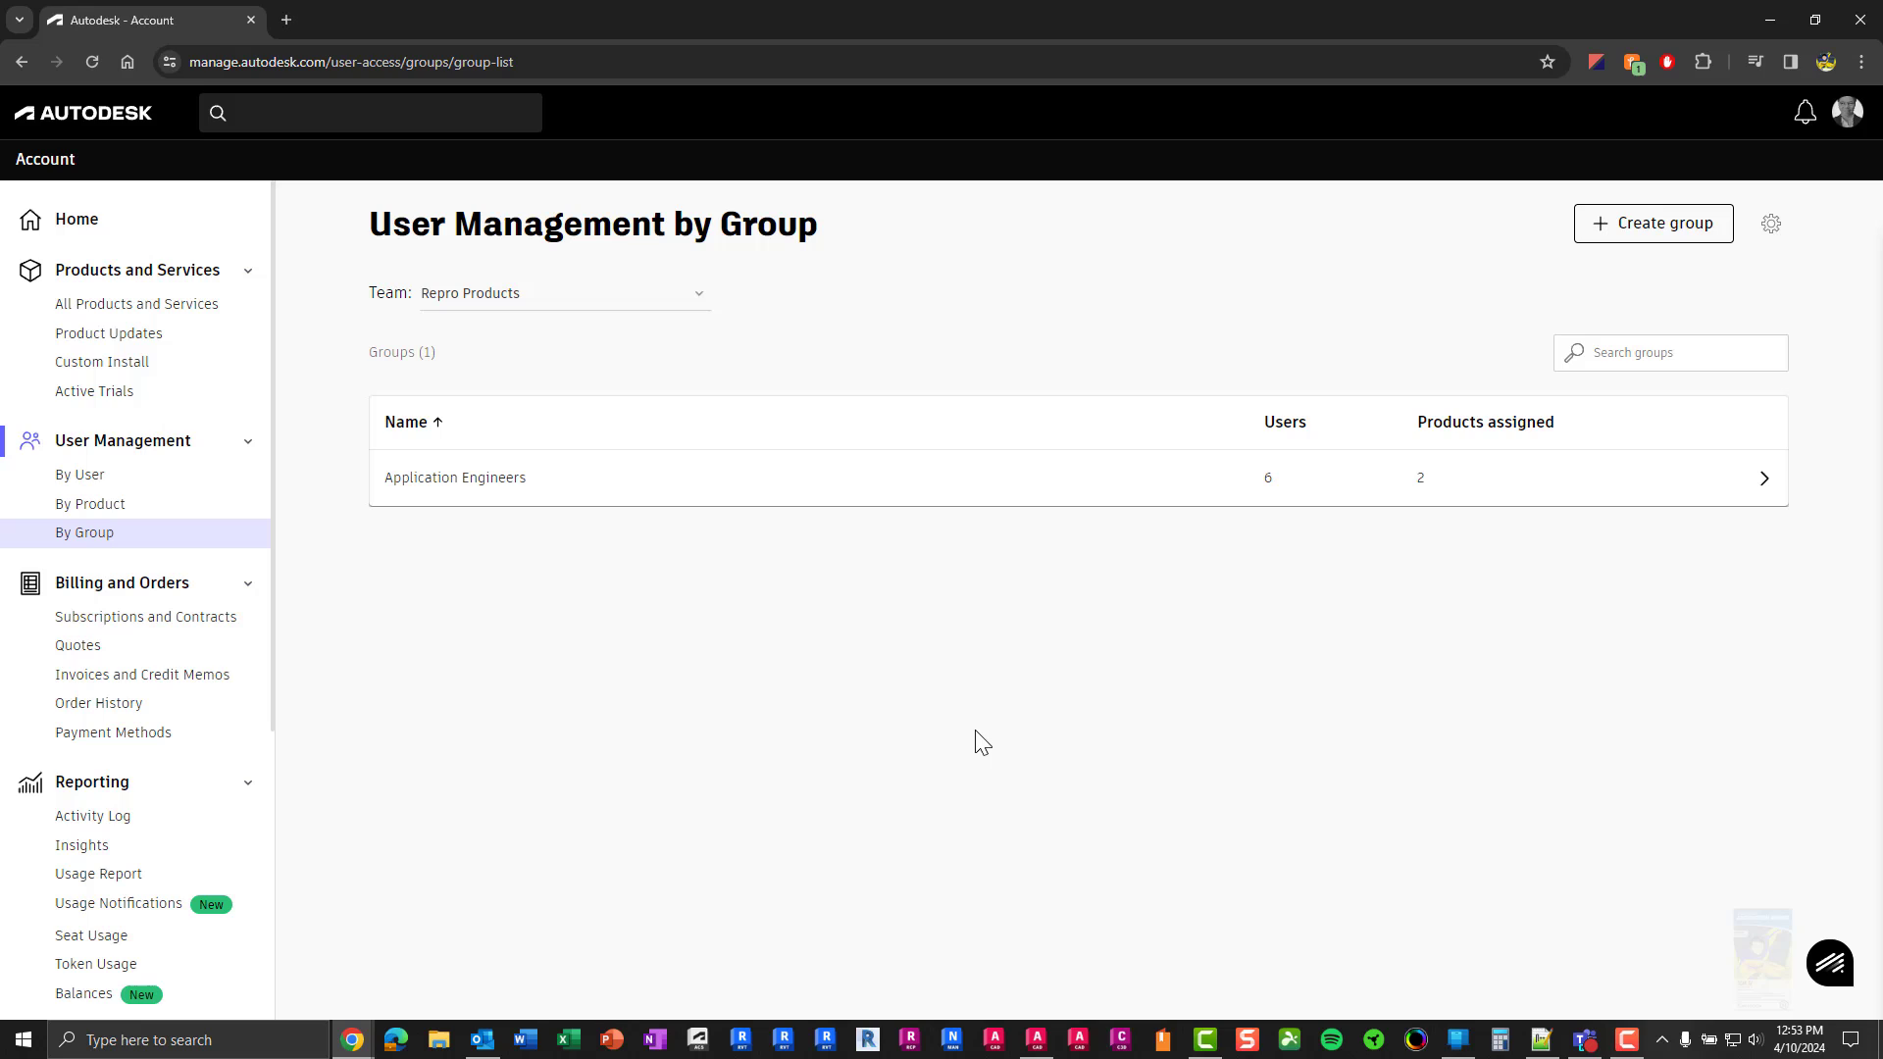
# Browse the Subscriptions and Contracts, Quotes, Invoices and Credit Memos, Order History and Payment Methods pages
pyautogui.click(136, 618)
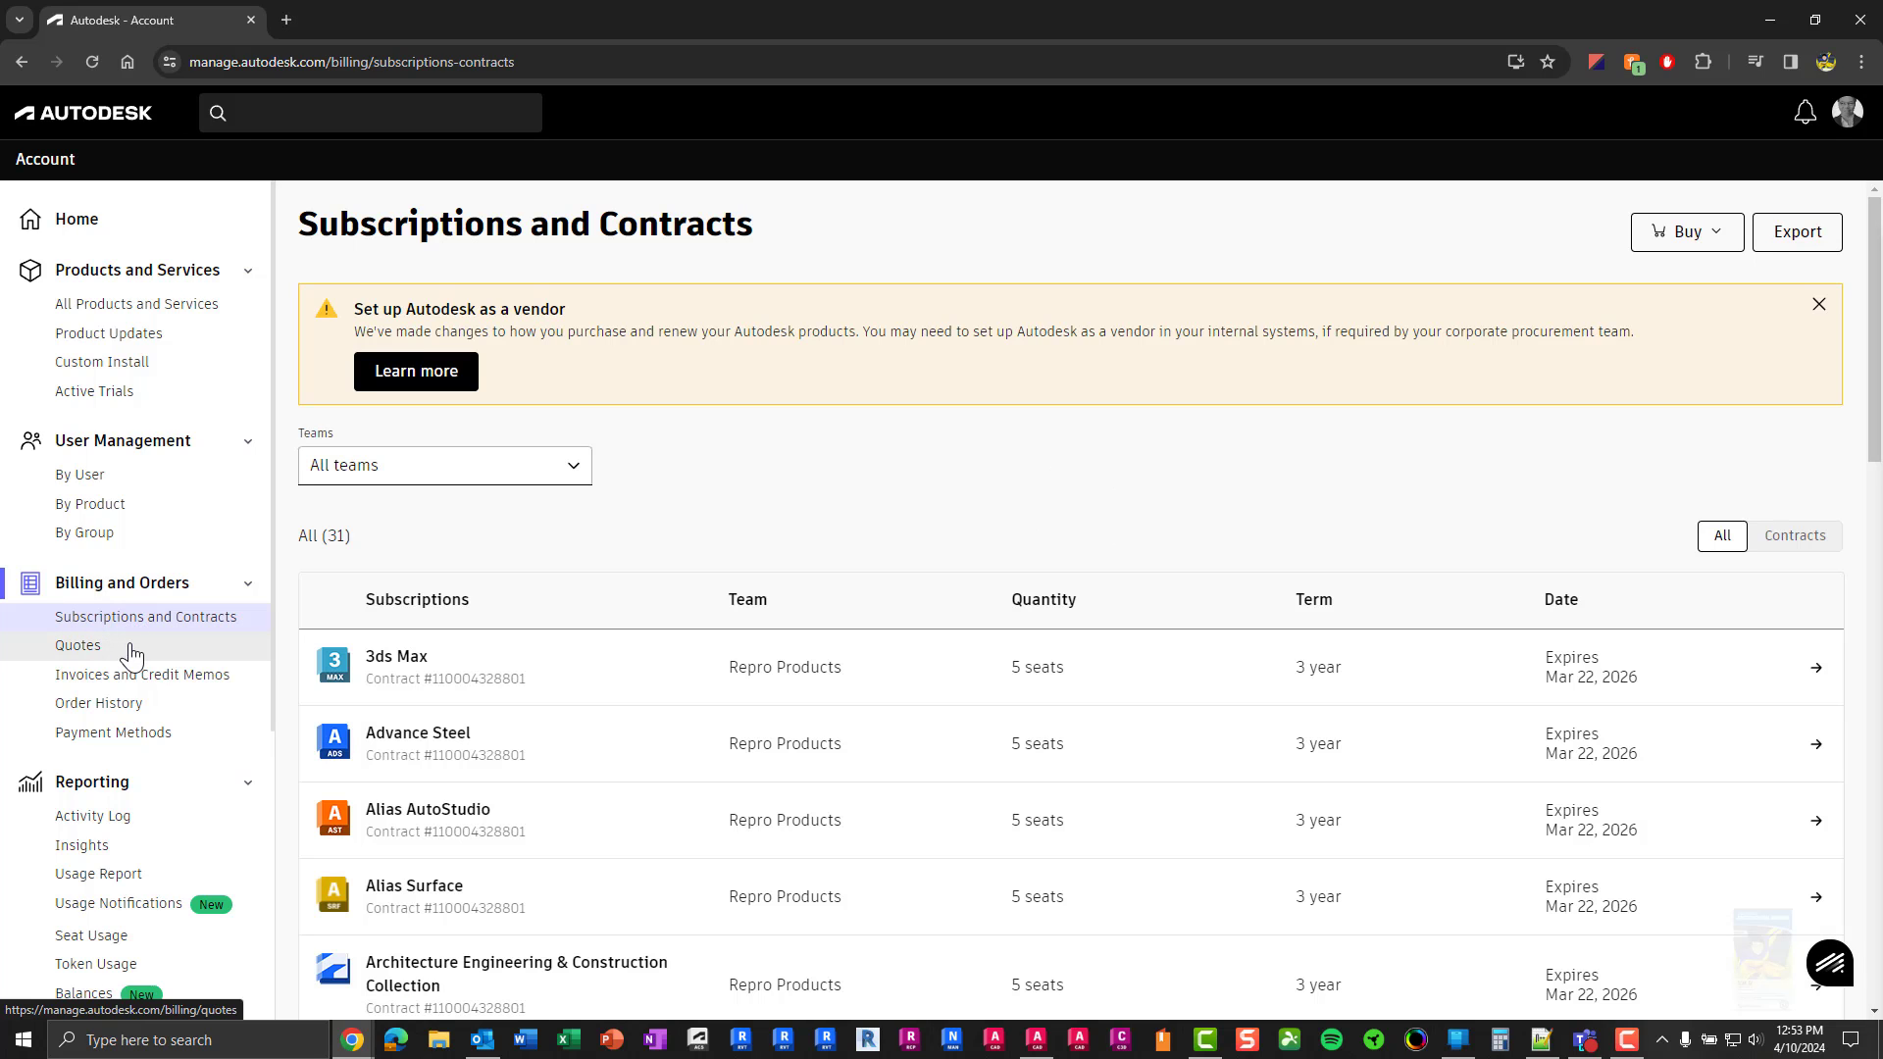
pyautogui.click(133, 654)
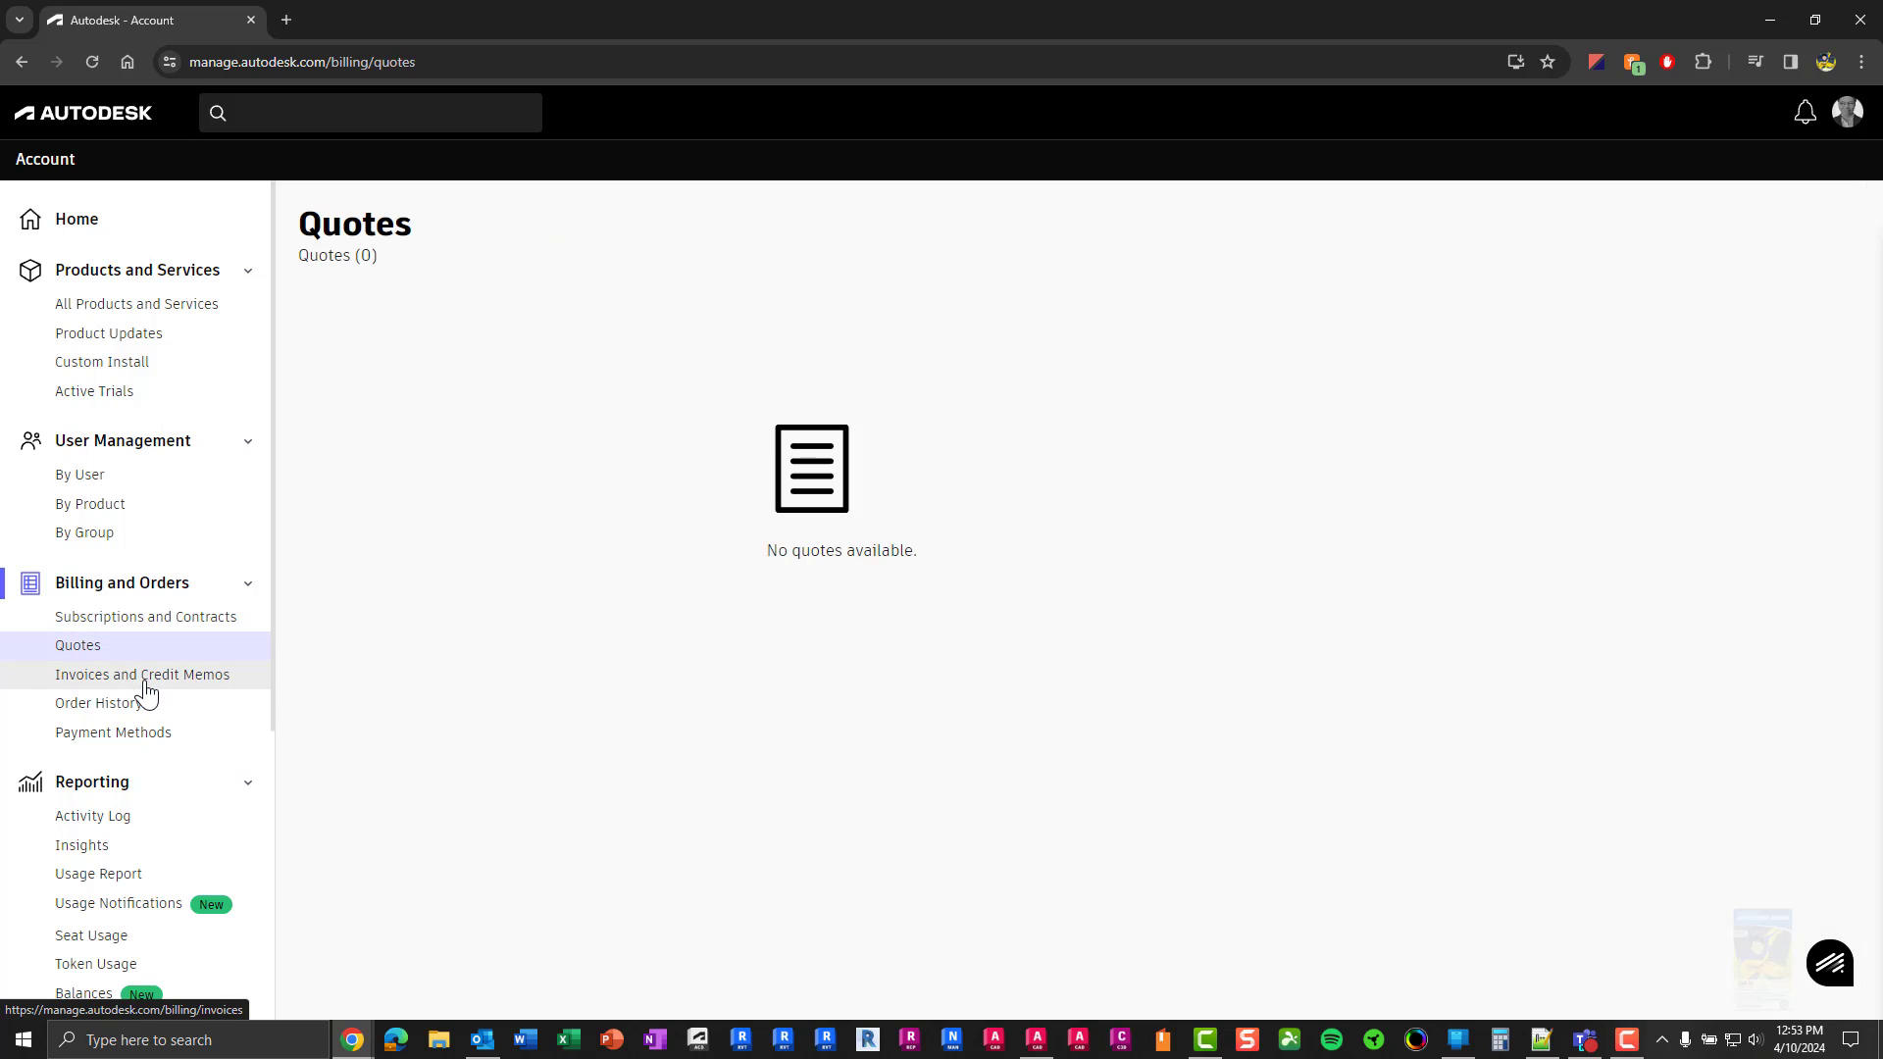
pyautogui.click(144, 686)
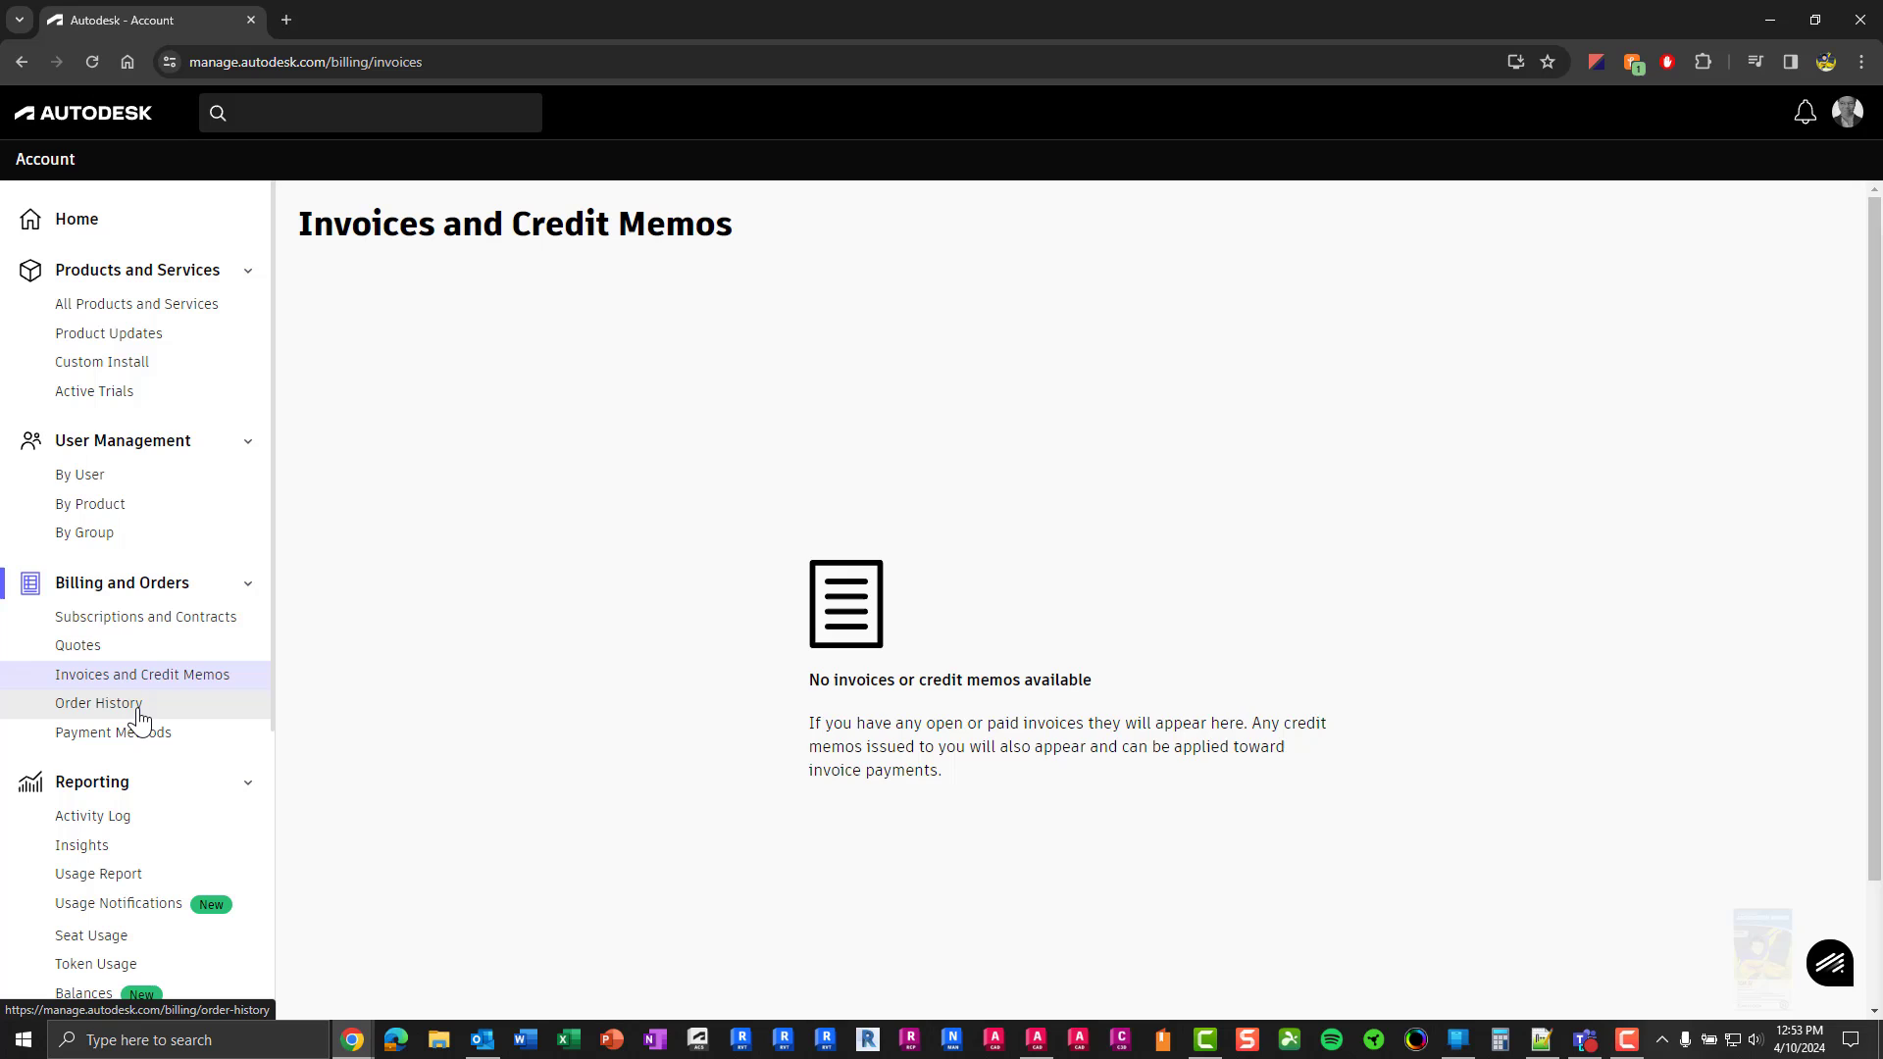
pyautogui.click(138, 710)
pyautogui.click(136, 735)
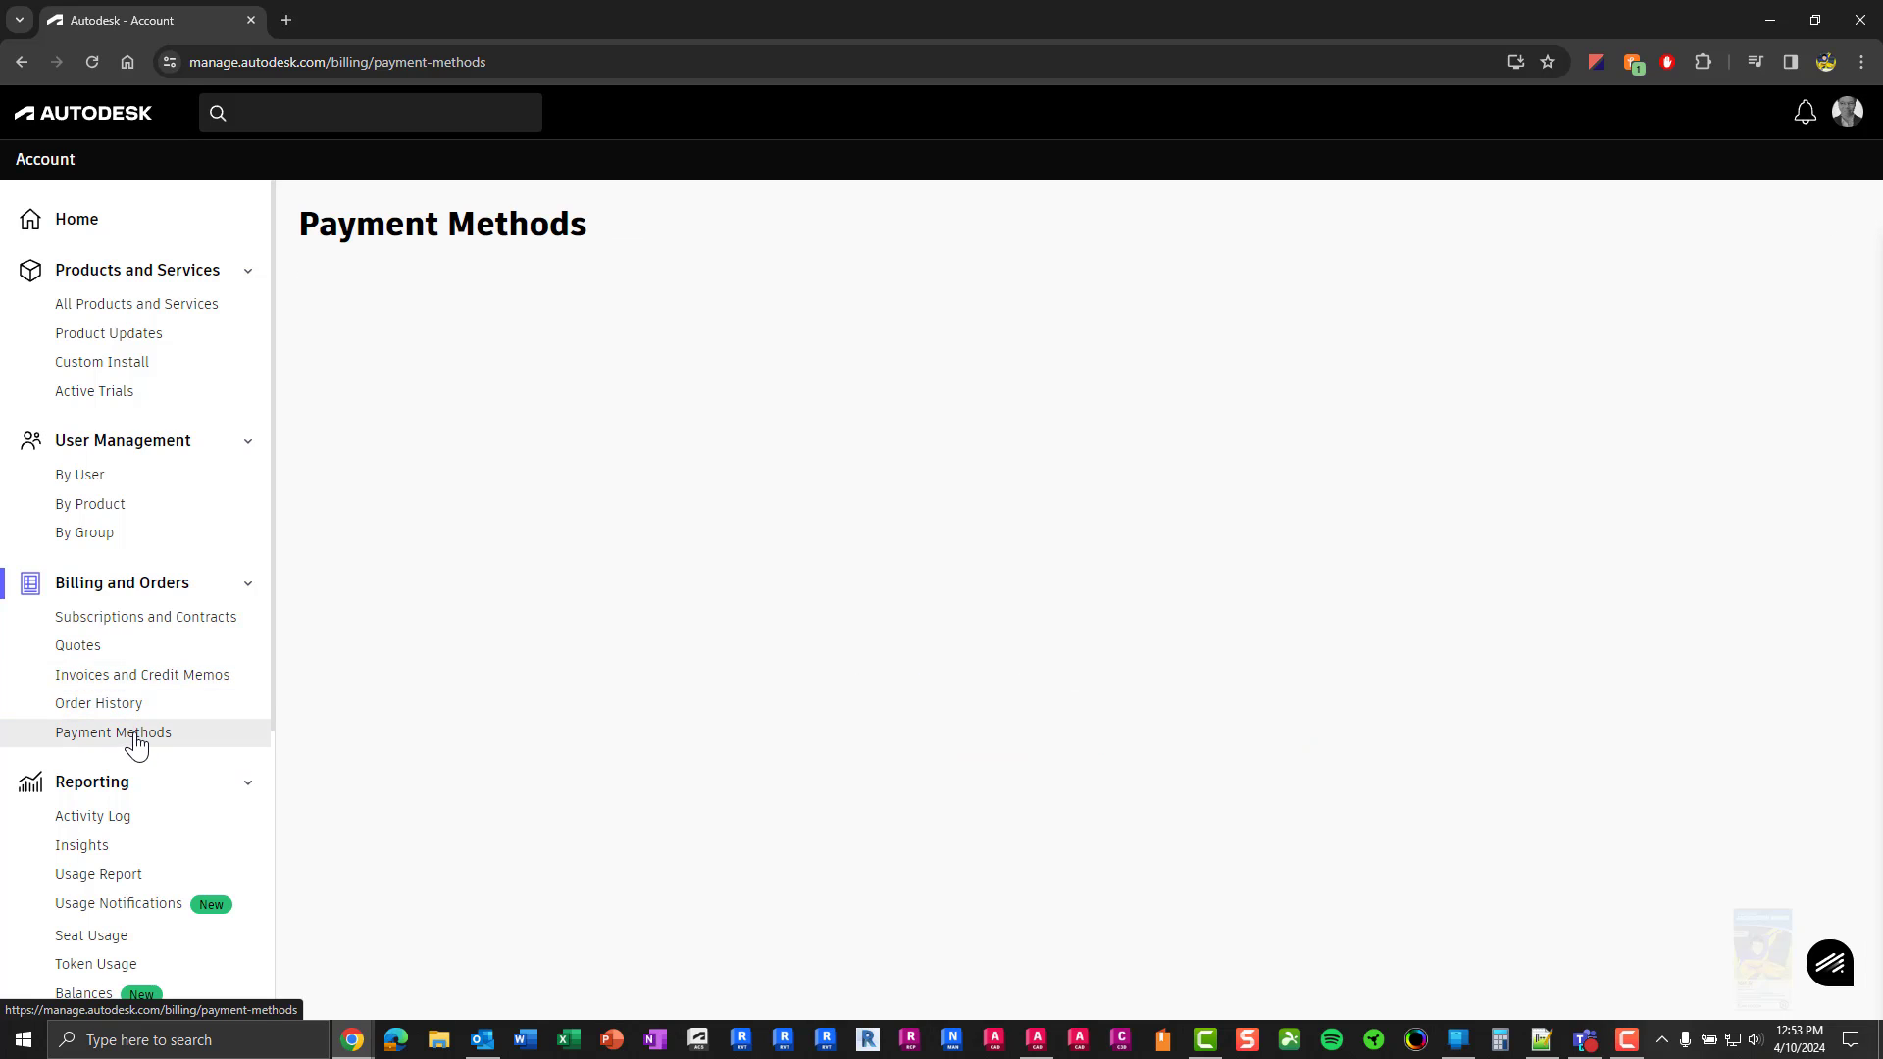
# Close the payment management announcement and bring up the Repro Products team's Activity Log
pyautogui.scroll(-3, 139, 738)
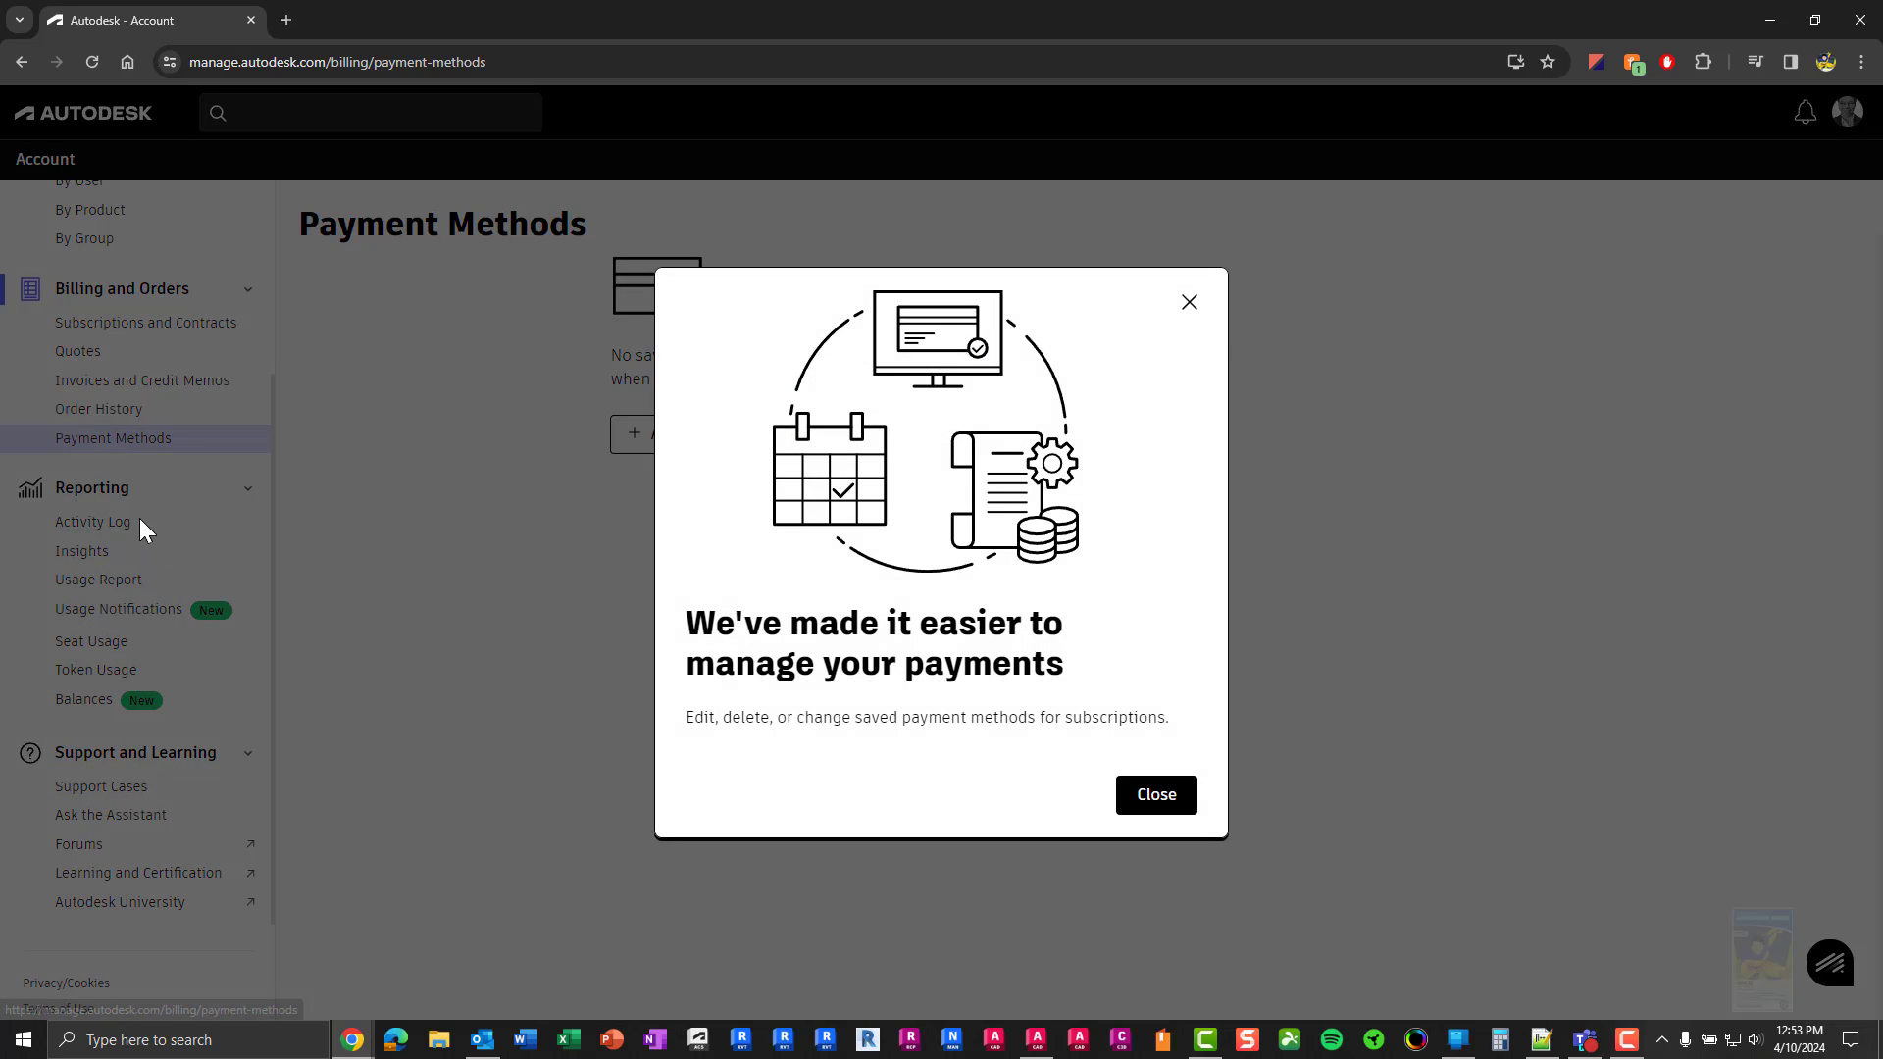
pyautogui.click(1193, 306)
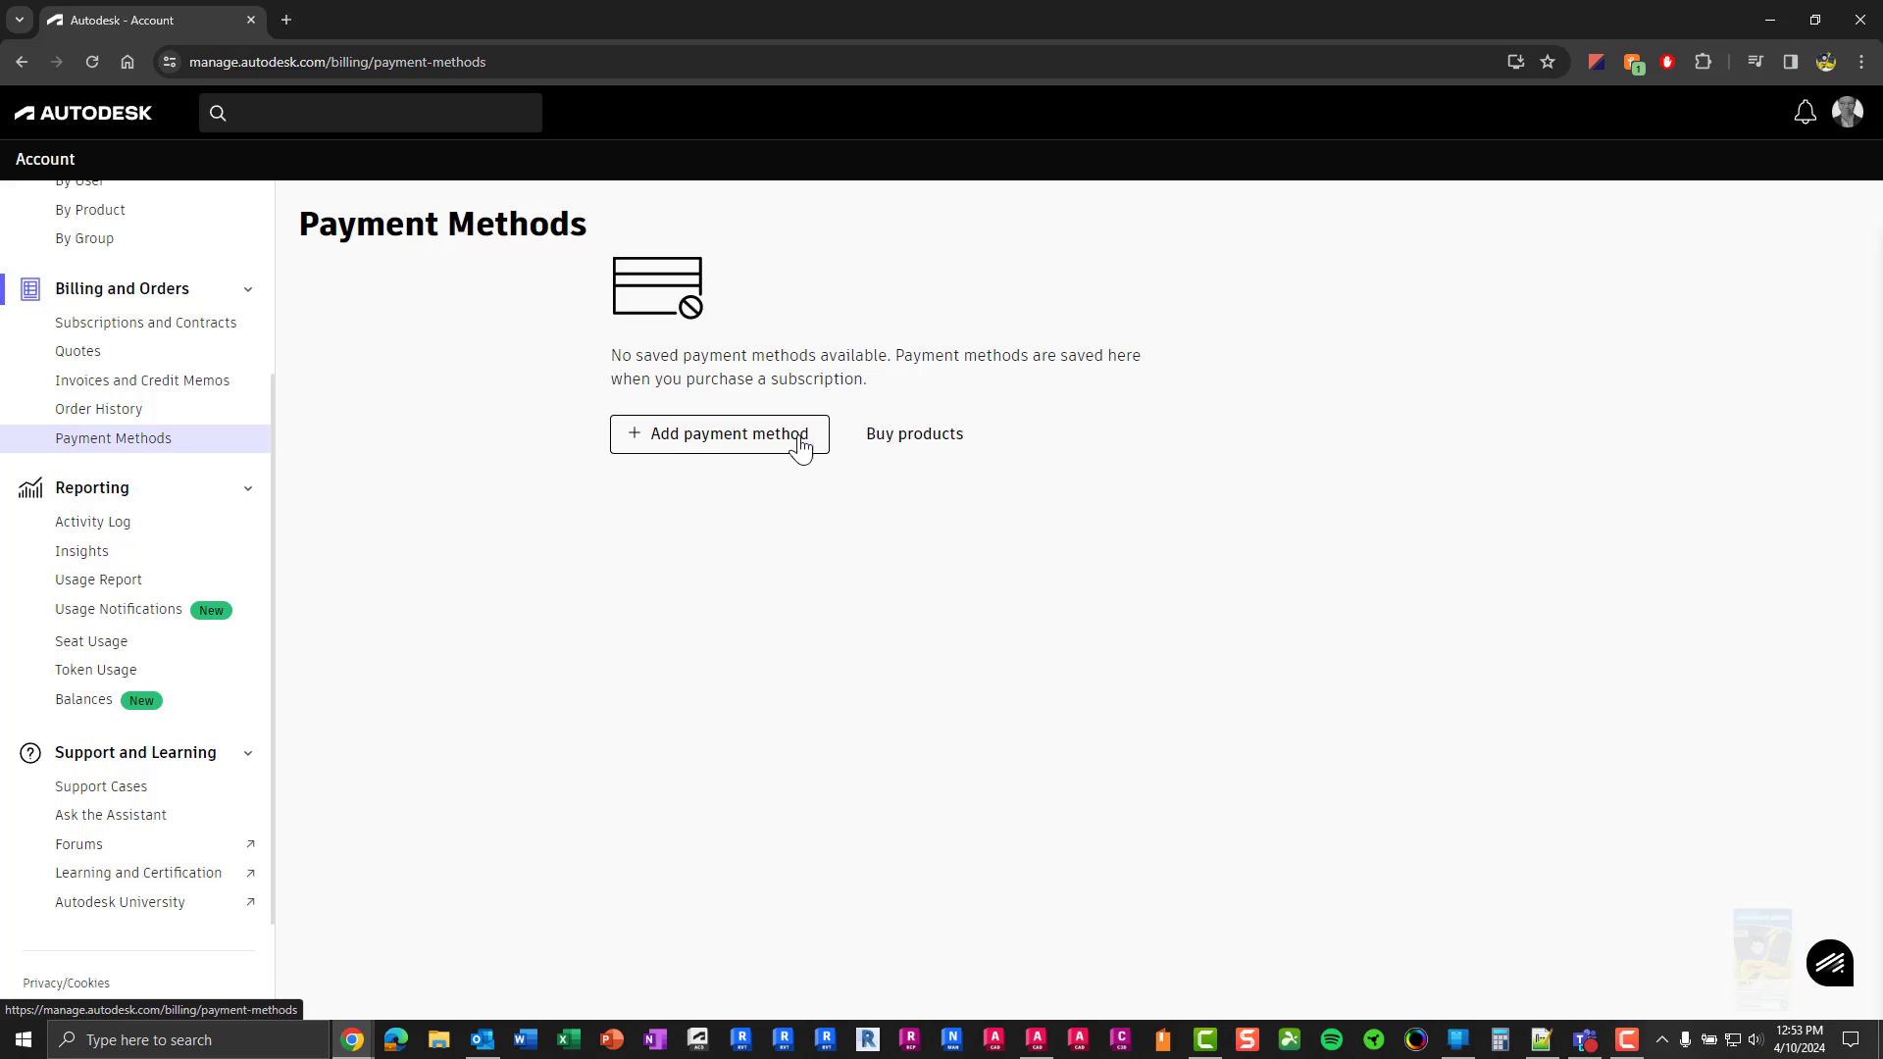
pyautogui.click(118, 523)
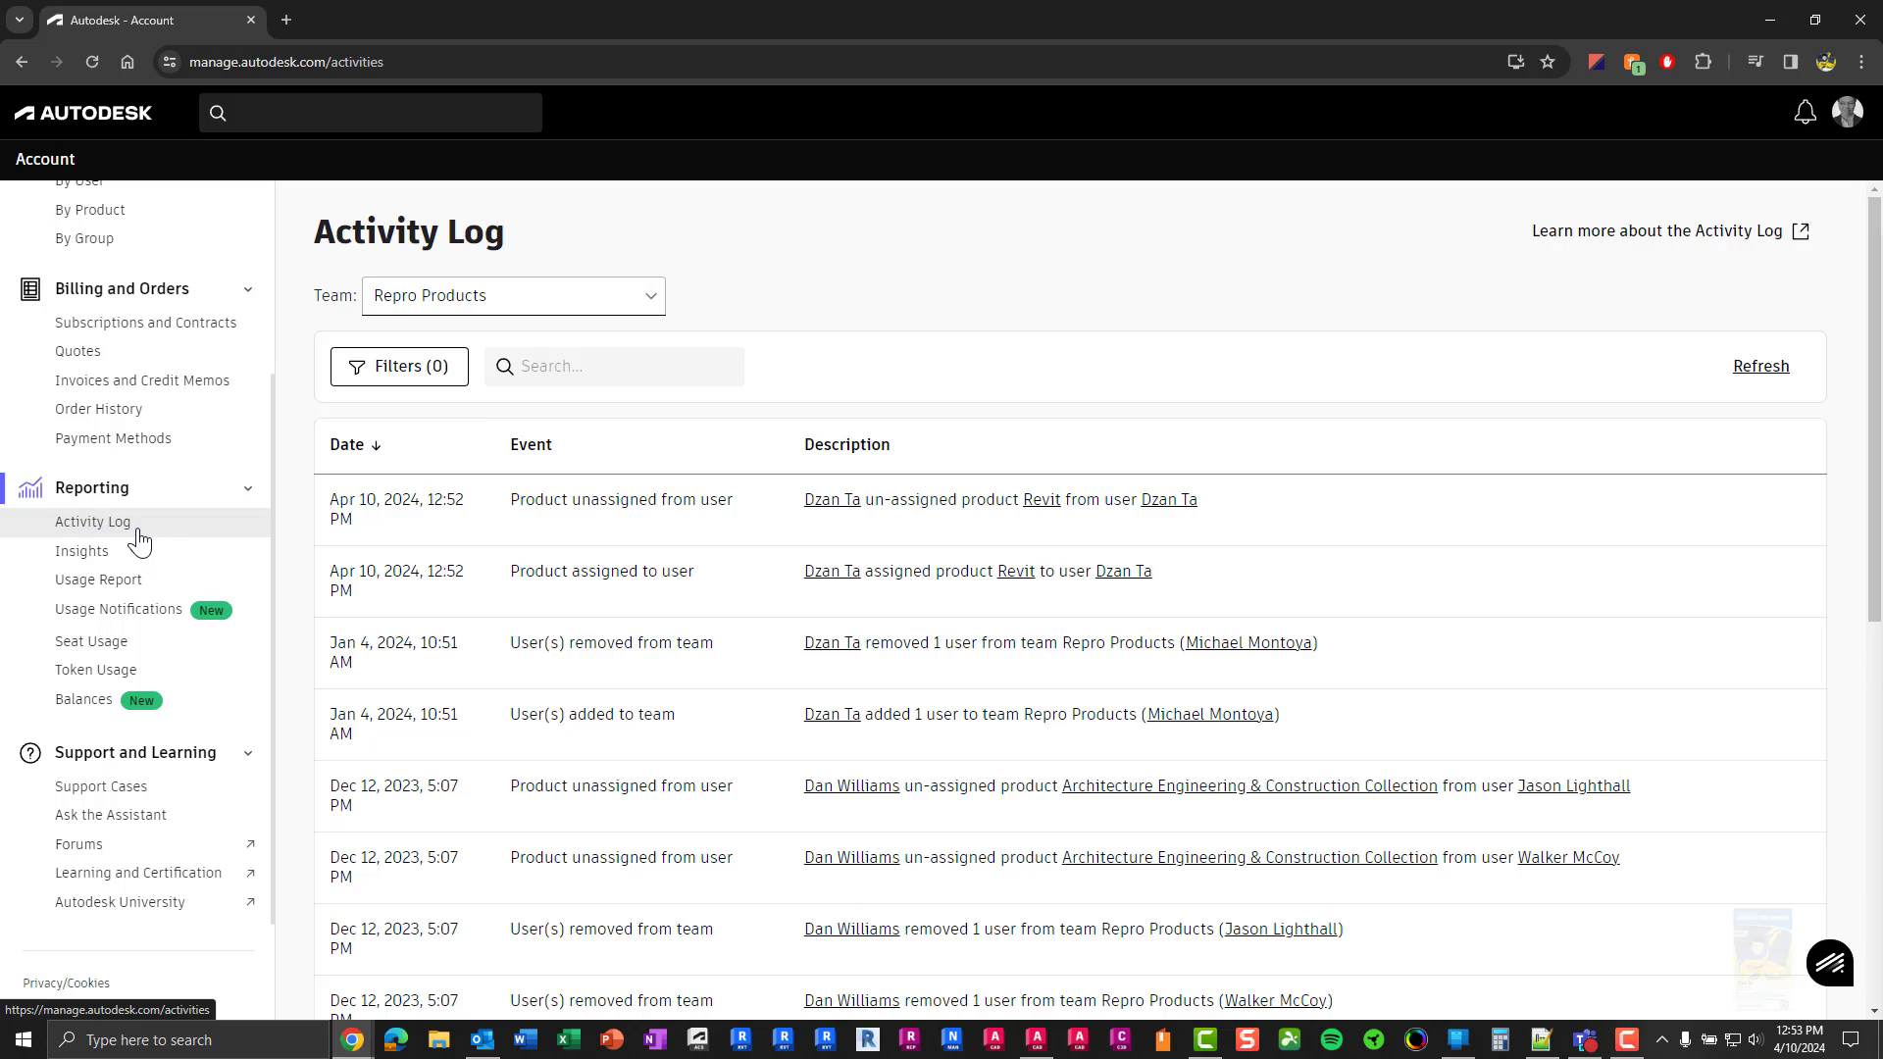
# Open Insights and compare the My insights and My usage details tabs
pyautogui.click(114, 555)
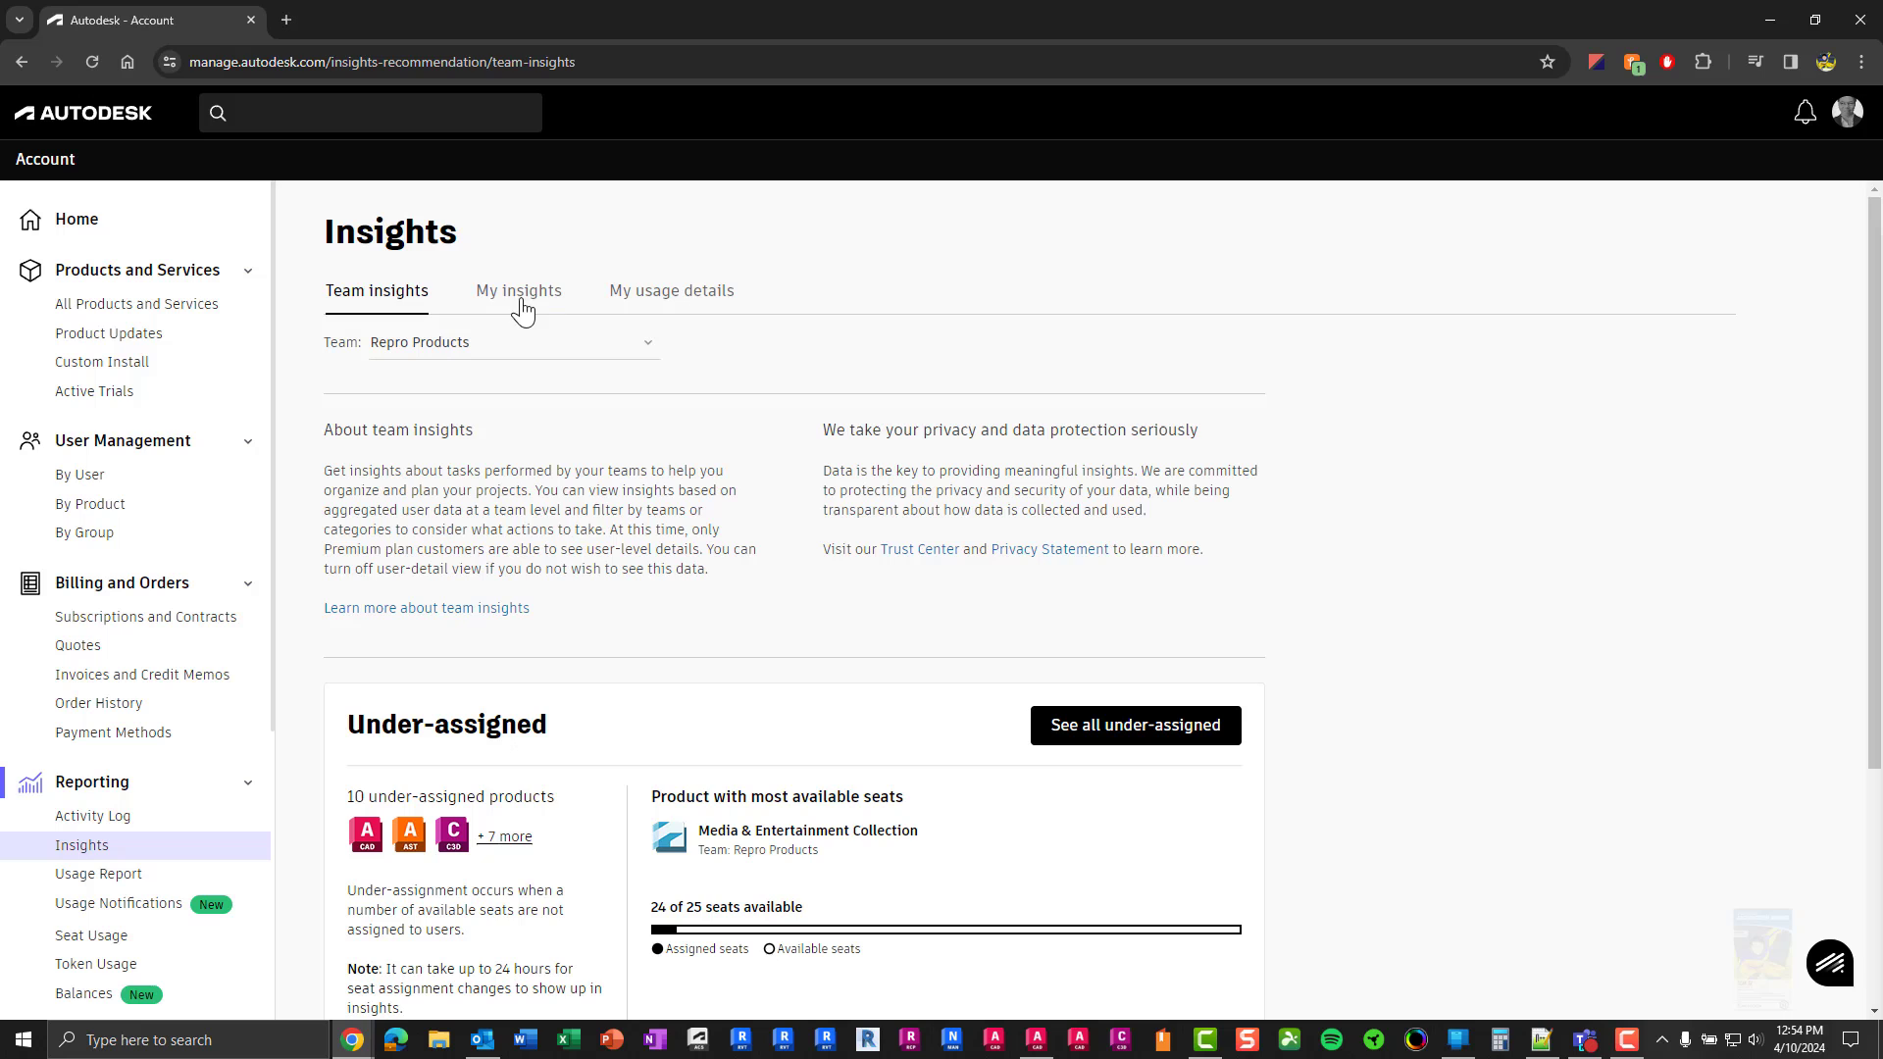
pyautogui.scroll(-3, 636, 692)
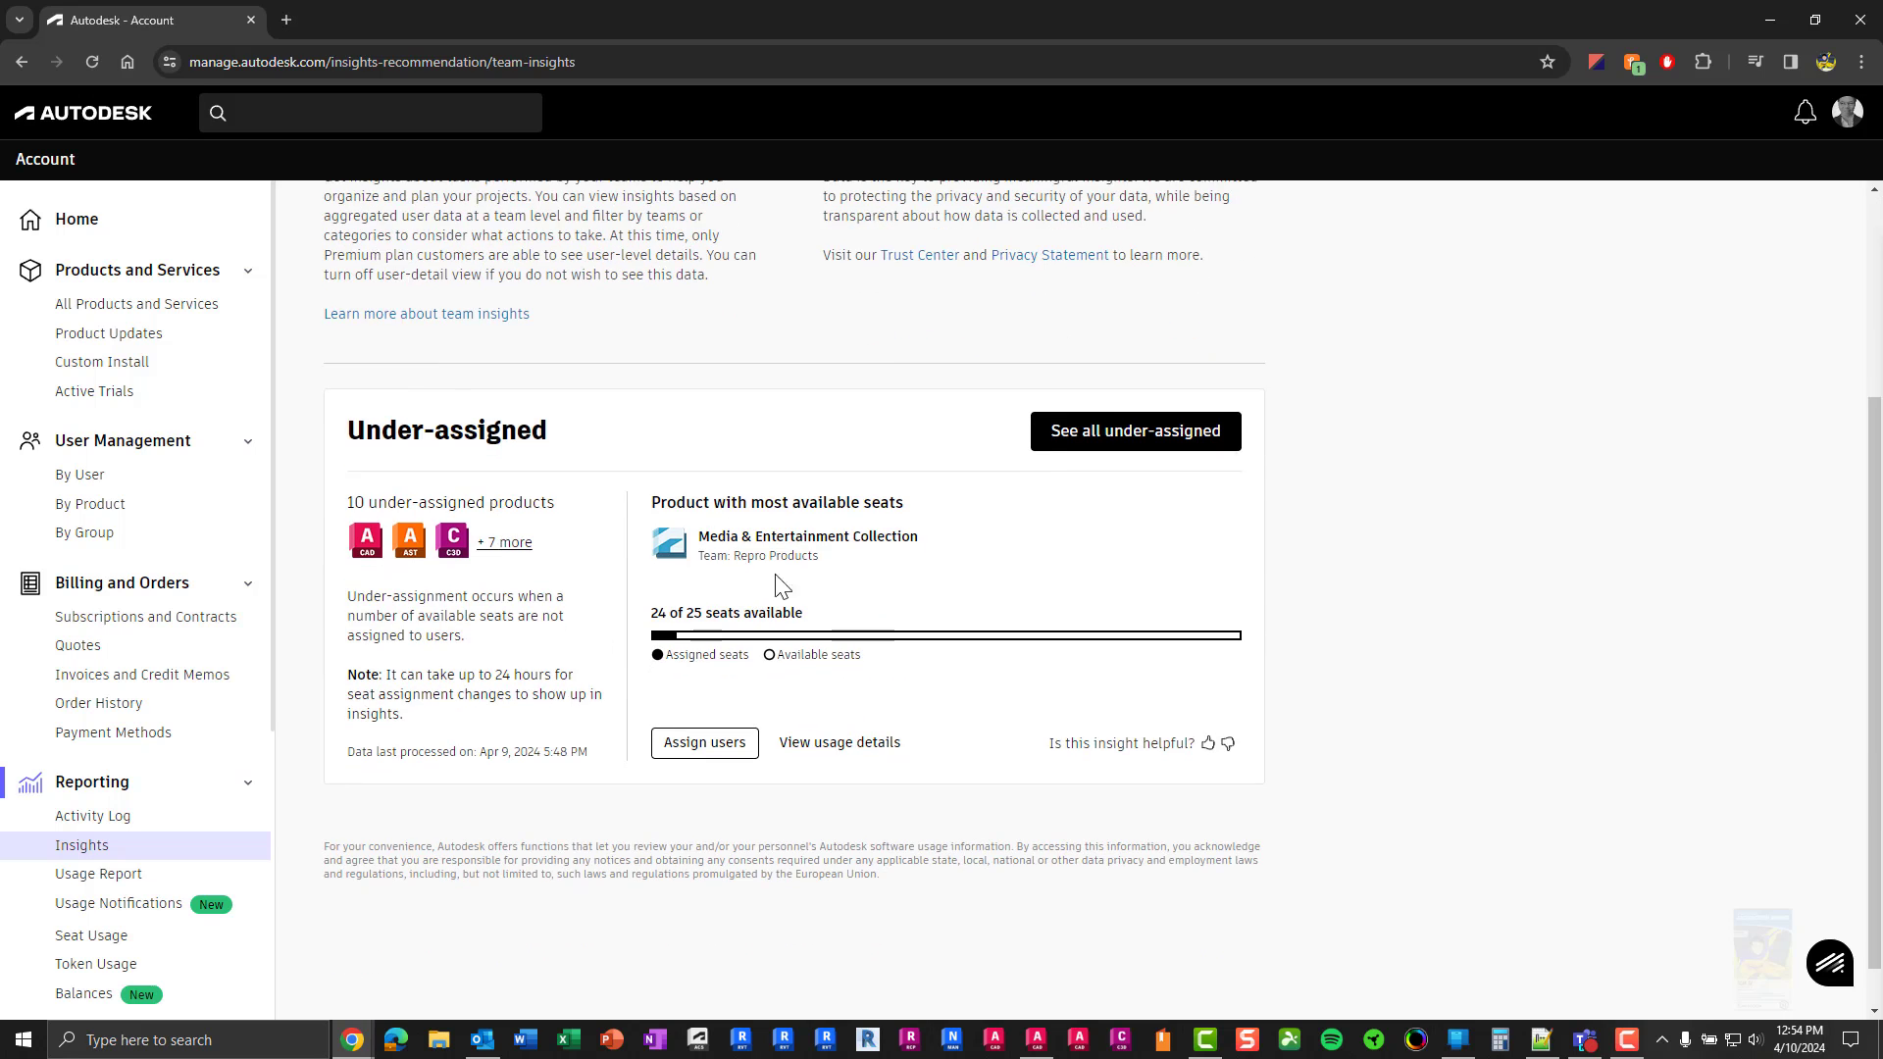
pyautogui.scroll(3, 830, 535)
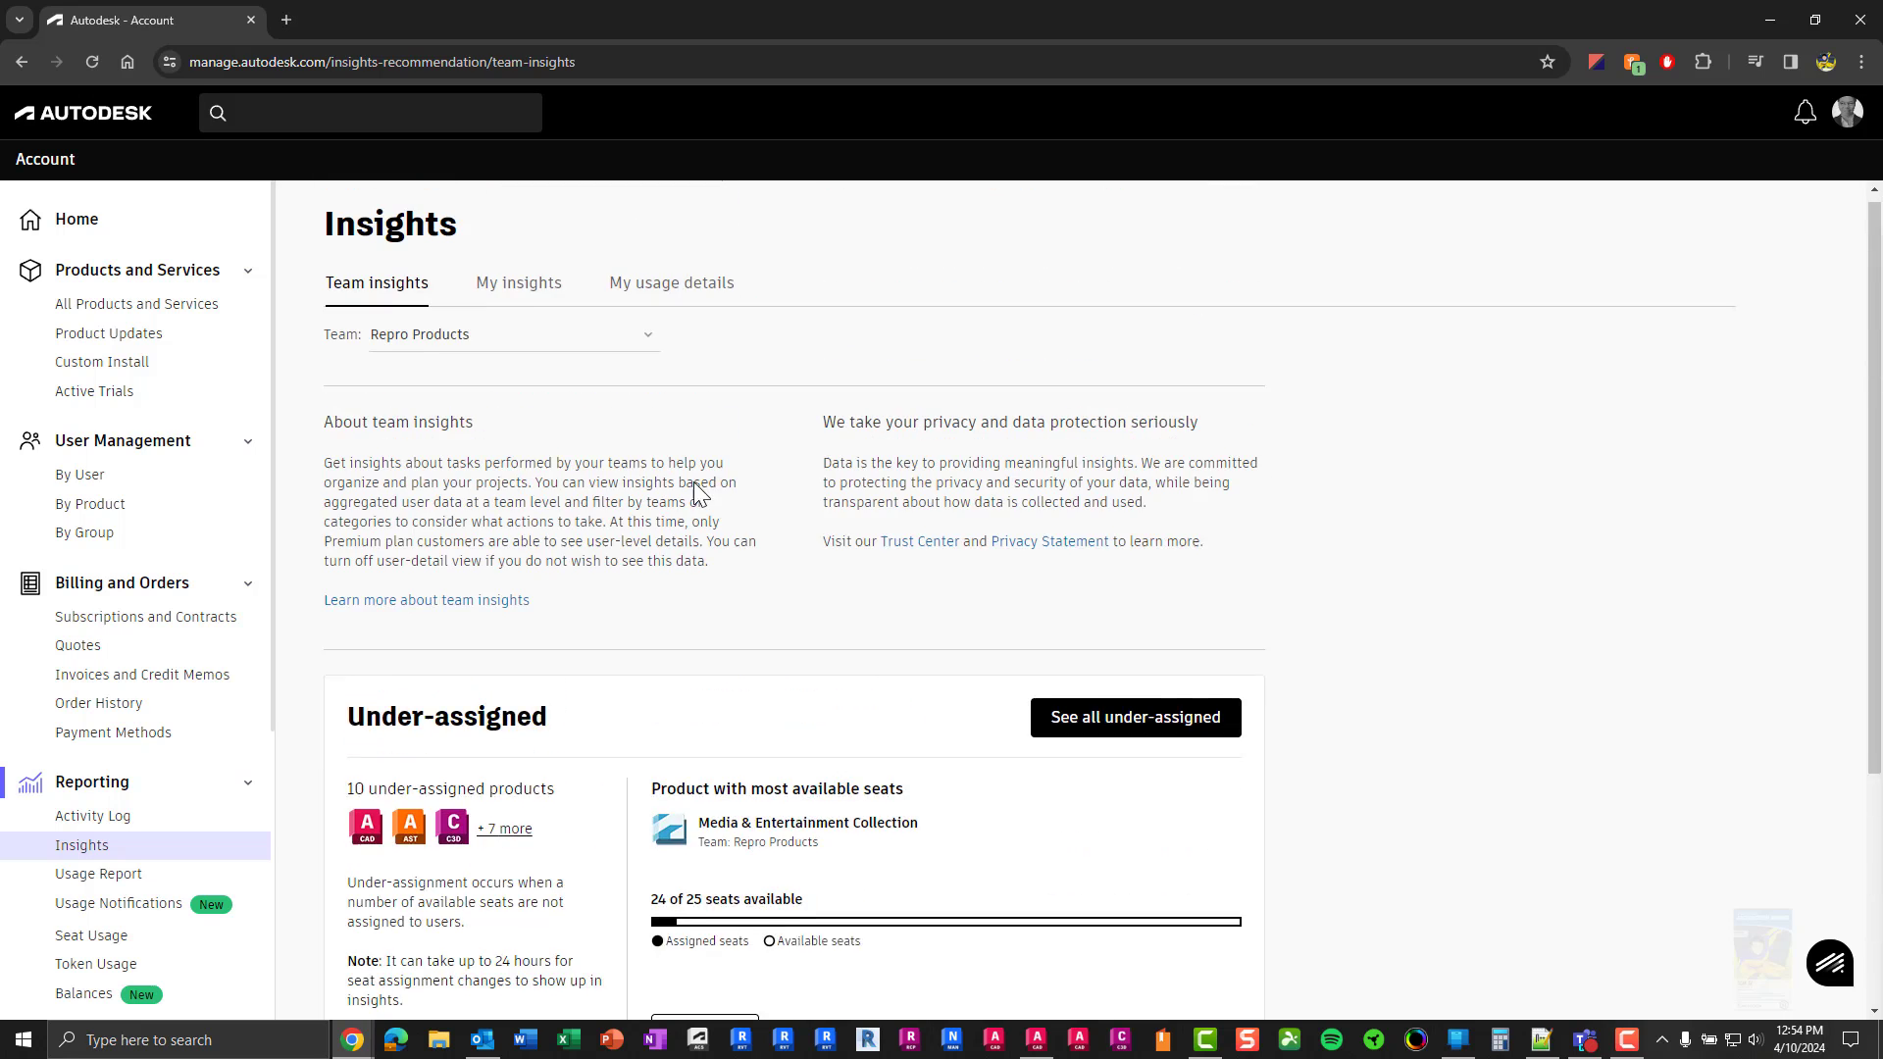
pyautogui.click(531, 308)
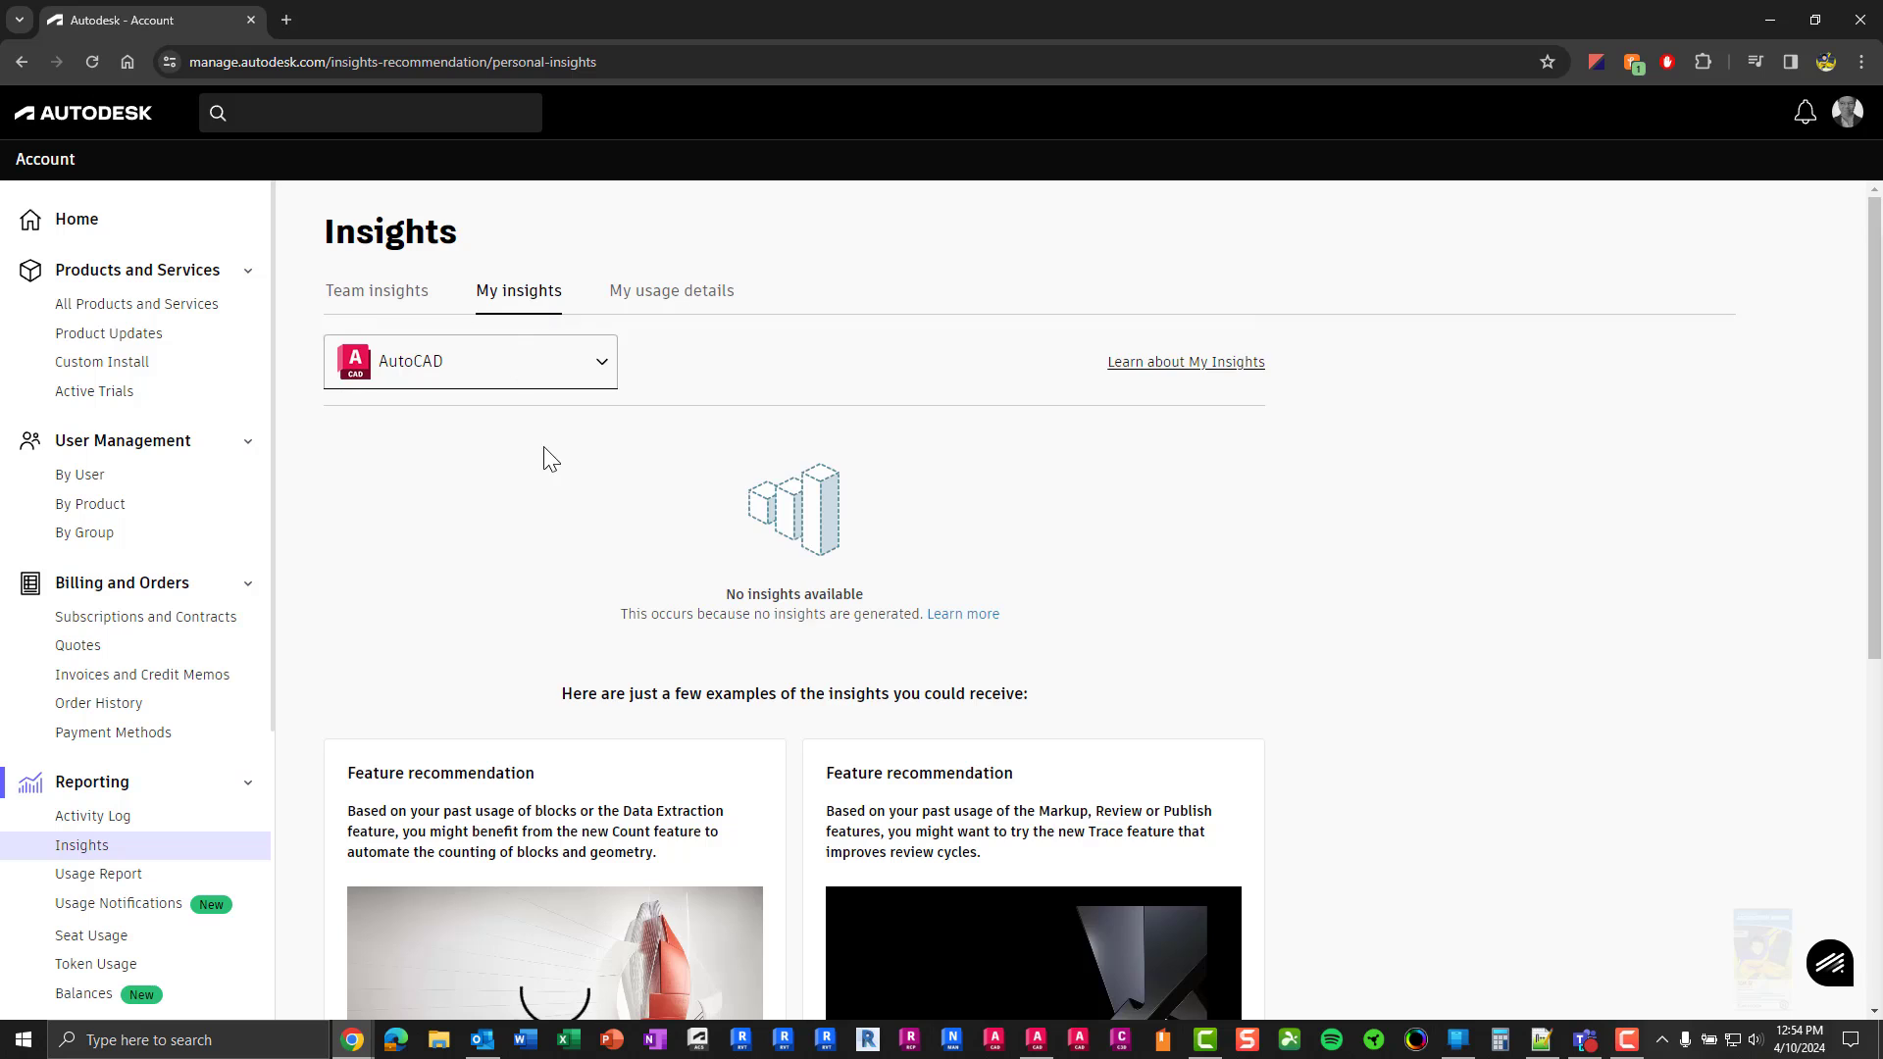
pyautogui.click(691, 303)
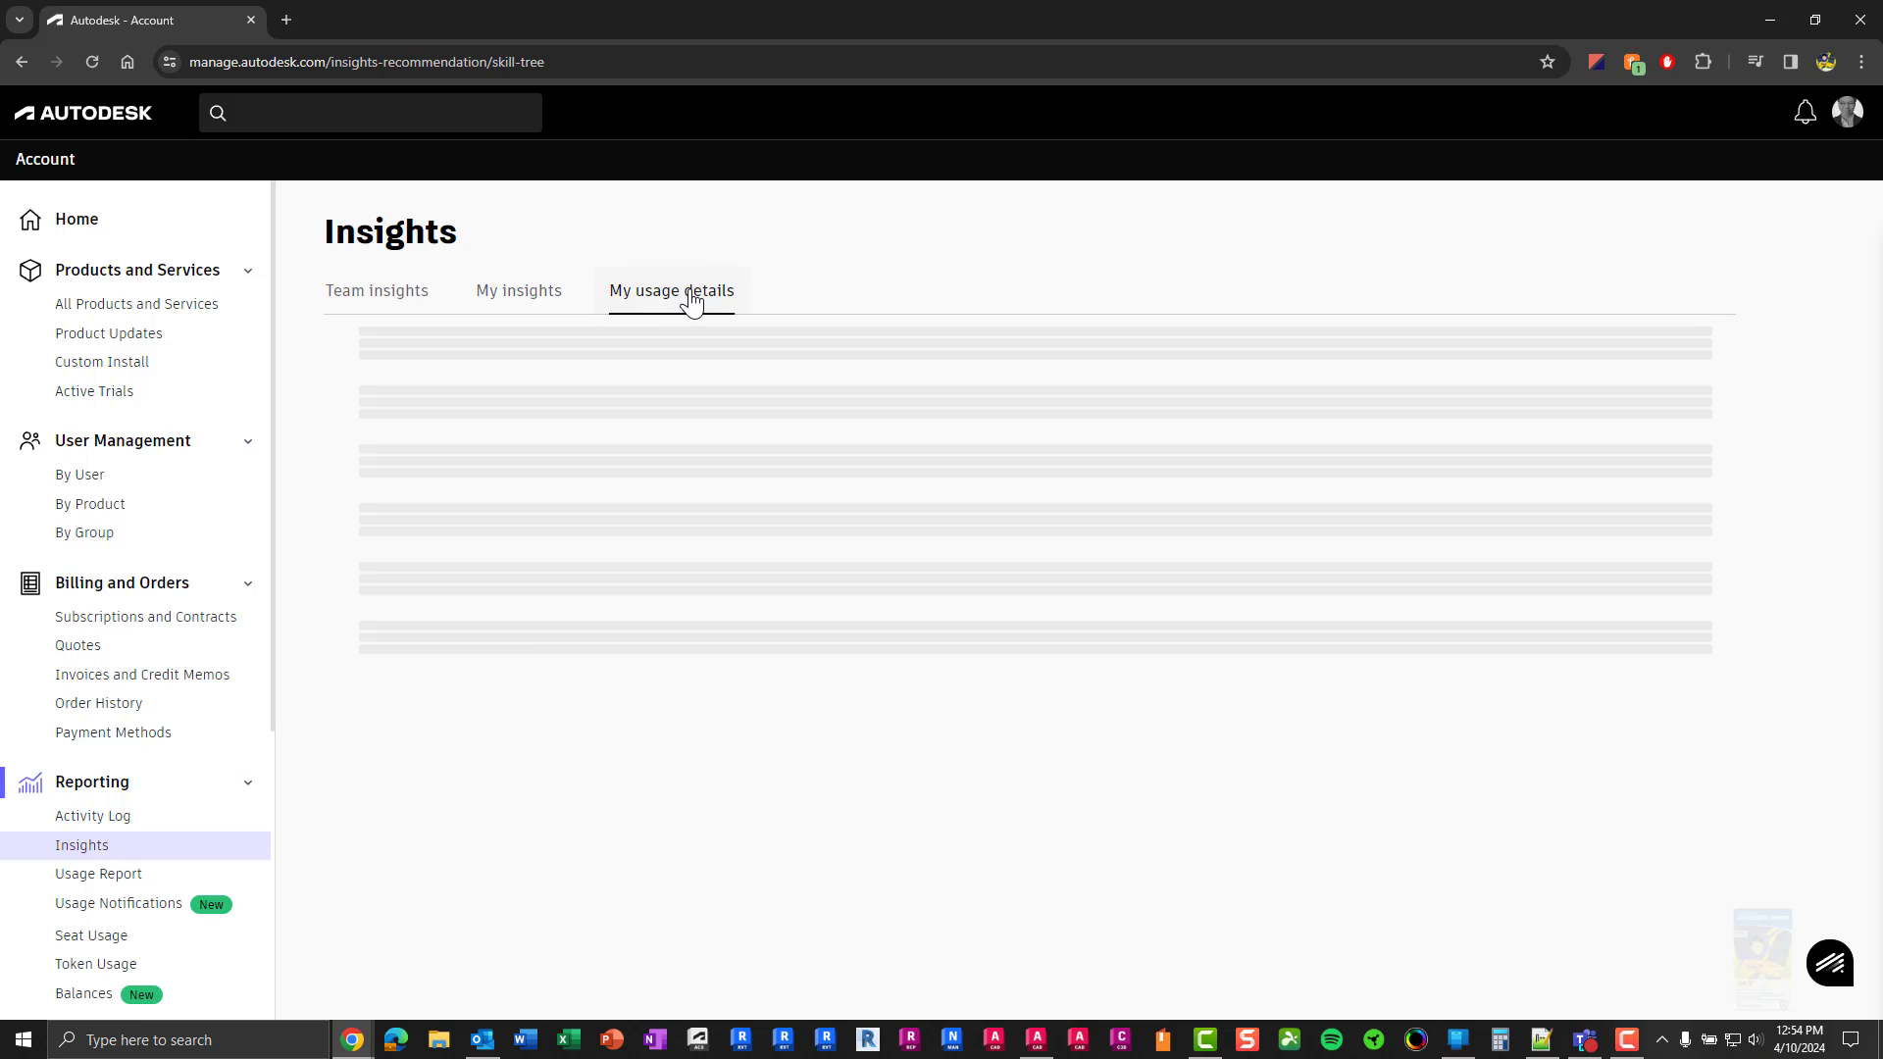
pyautogui.click(538, 307)
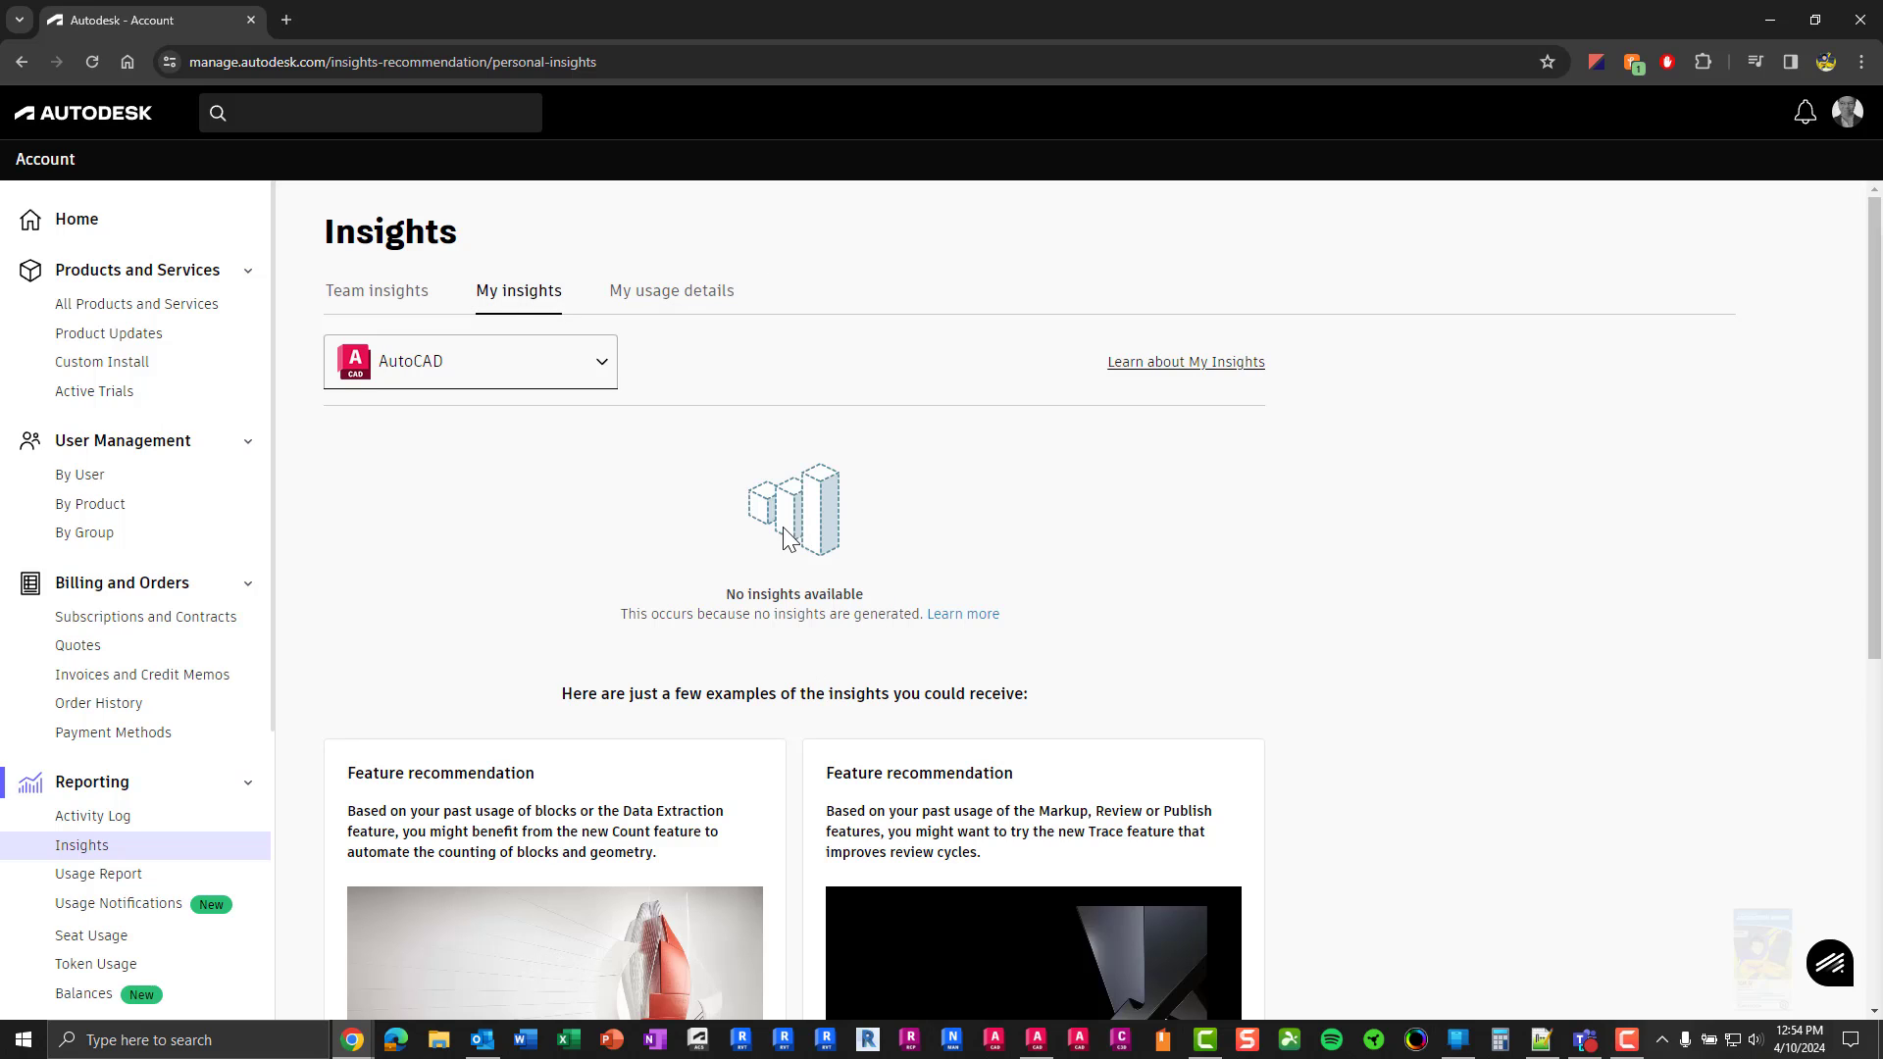
pyautogui.click(652, 292)
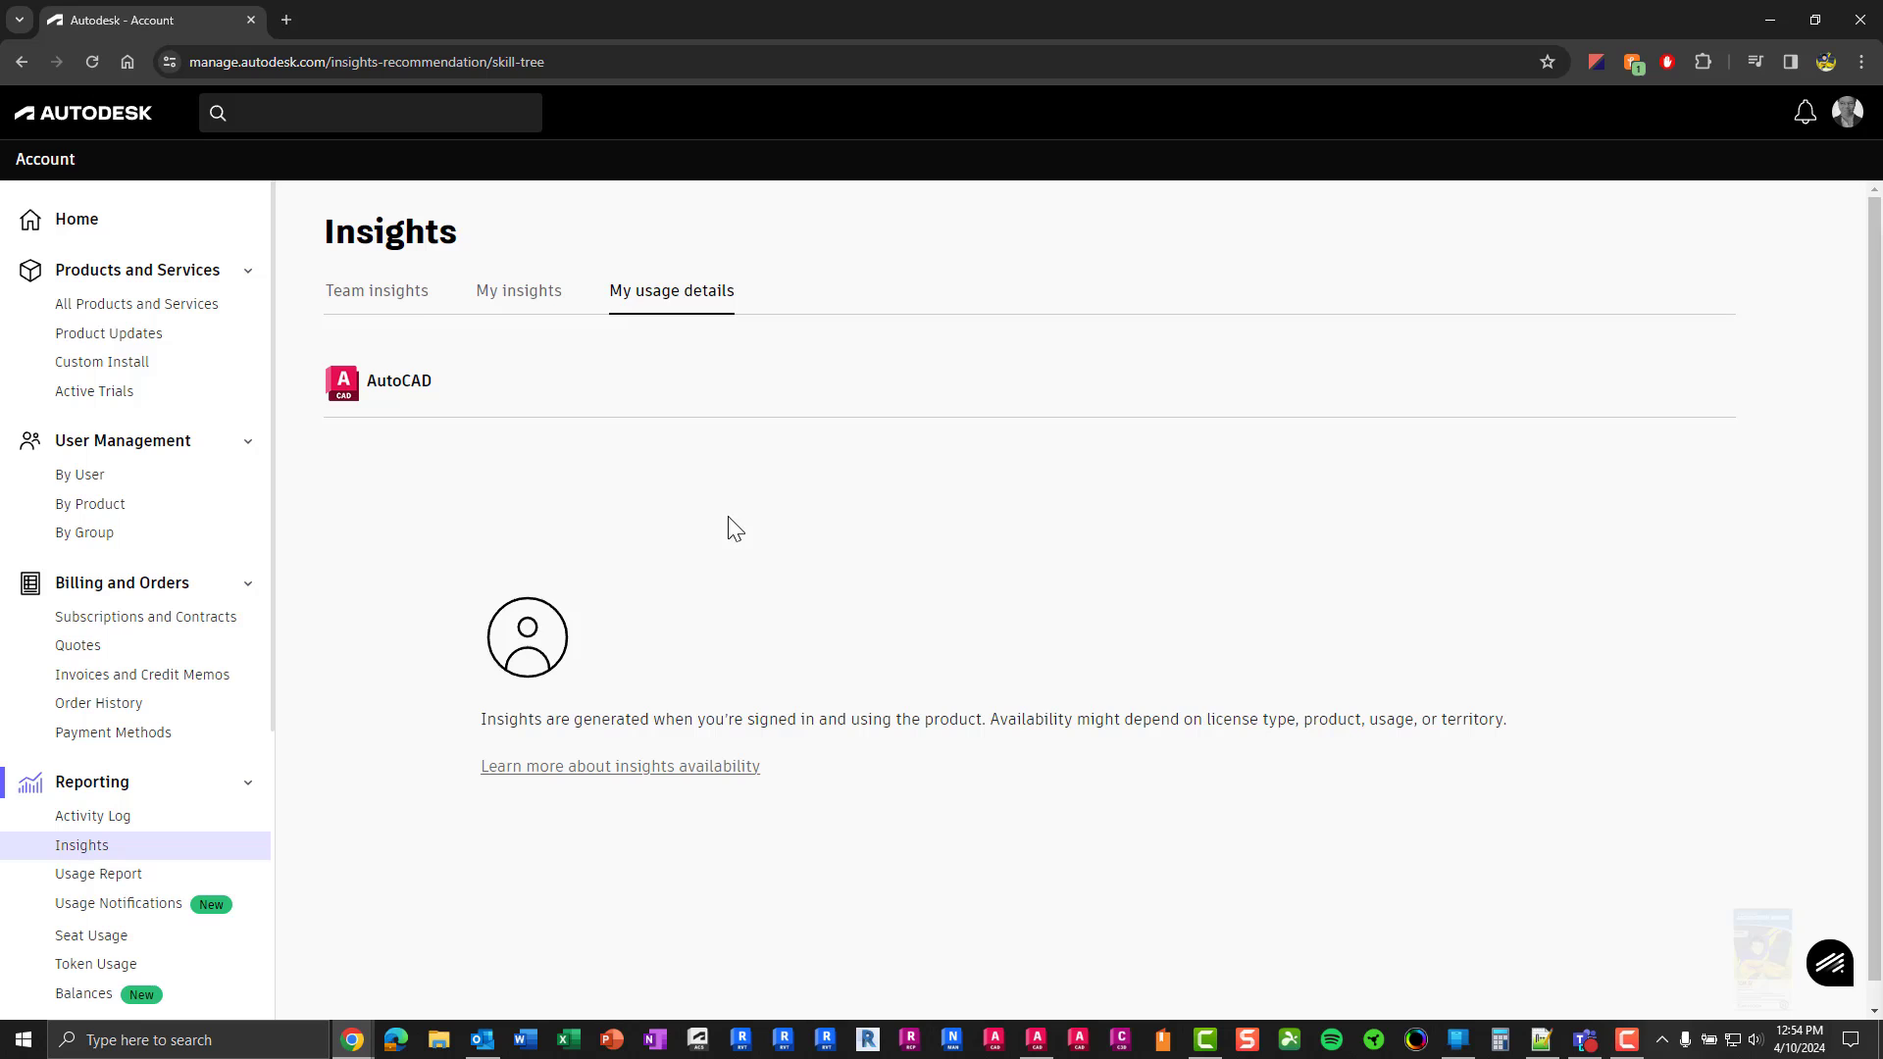
# Return to Team insights showing the Repro Products usage report: 292 seats, 46 assigned, 7 active users
pyautogui.click(420, 299)
pyautogui.scroll(-2, 191, 819)
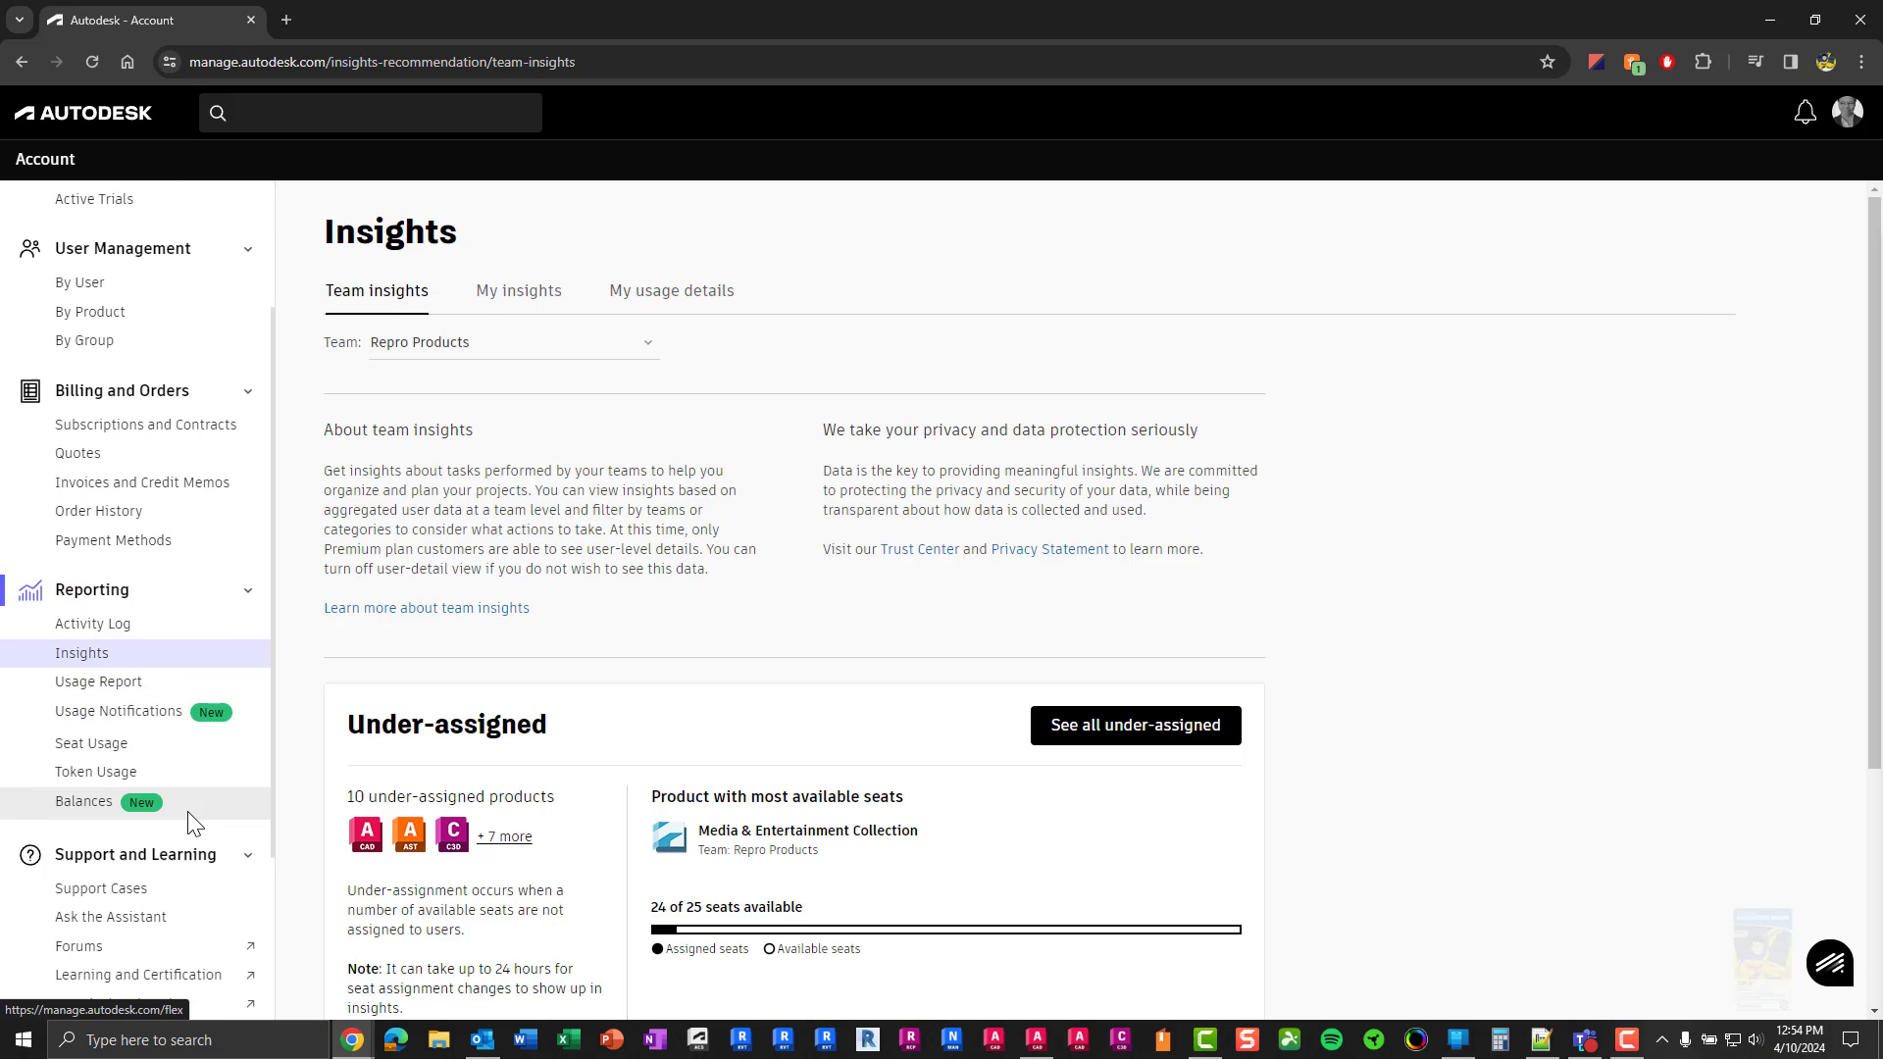
pyautogui.scroll(-2, 186, 814)
# Open the Usage Report and scroll through it
pyautogui.click(118, 490)
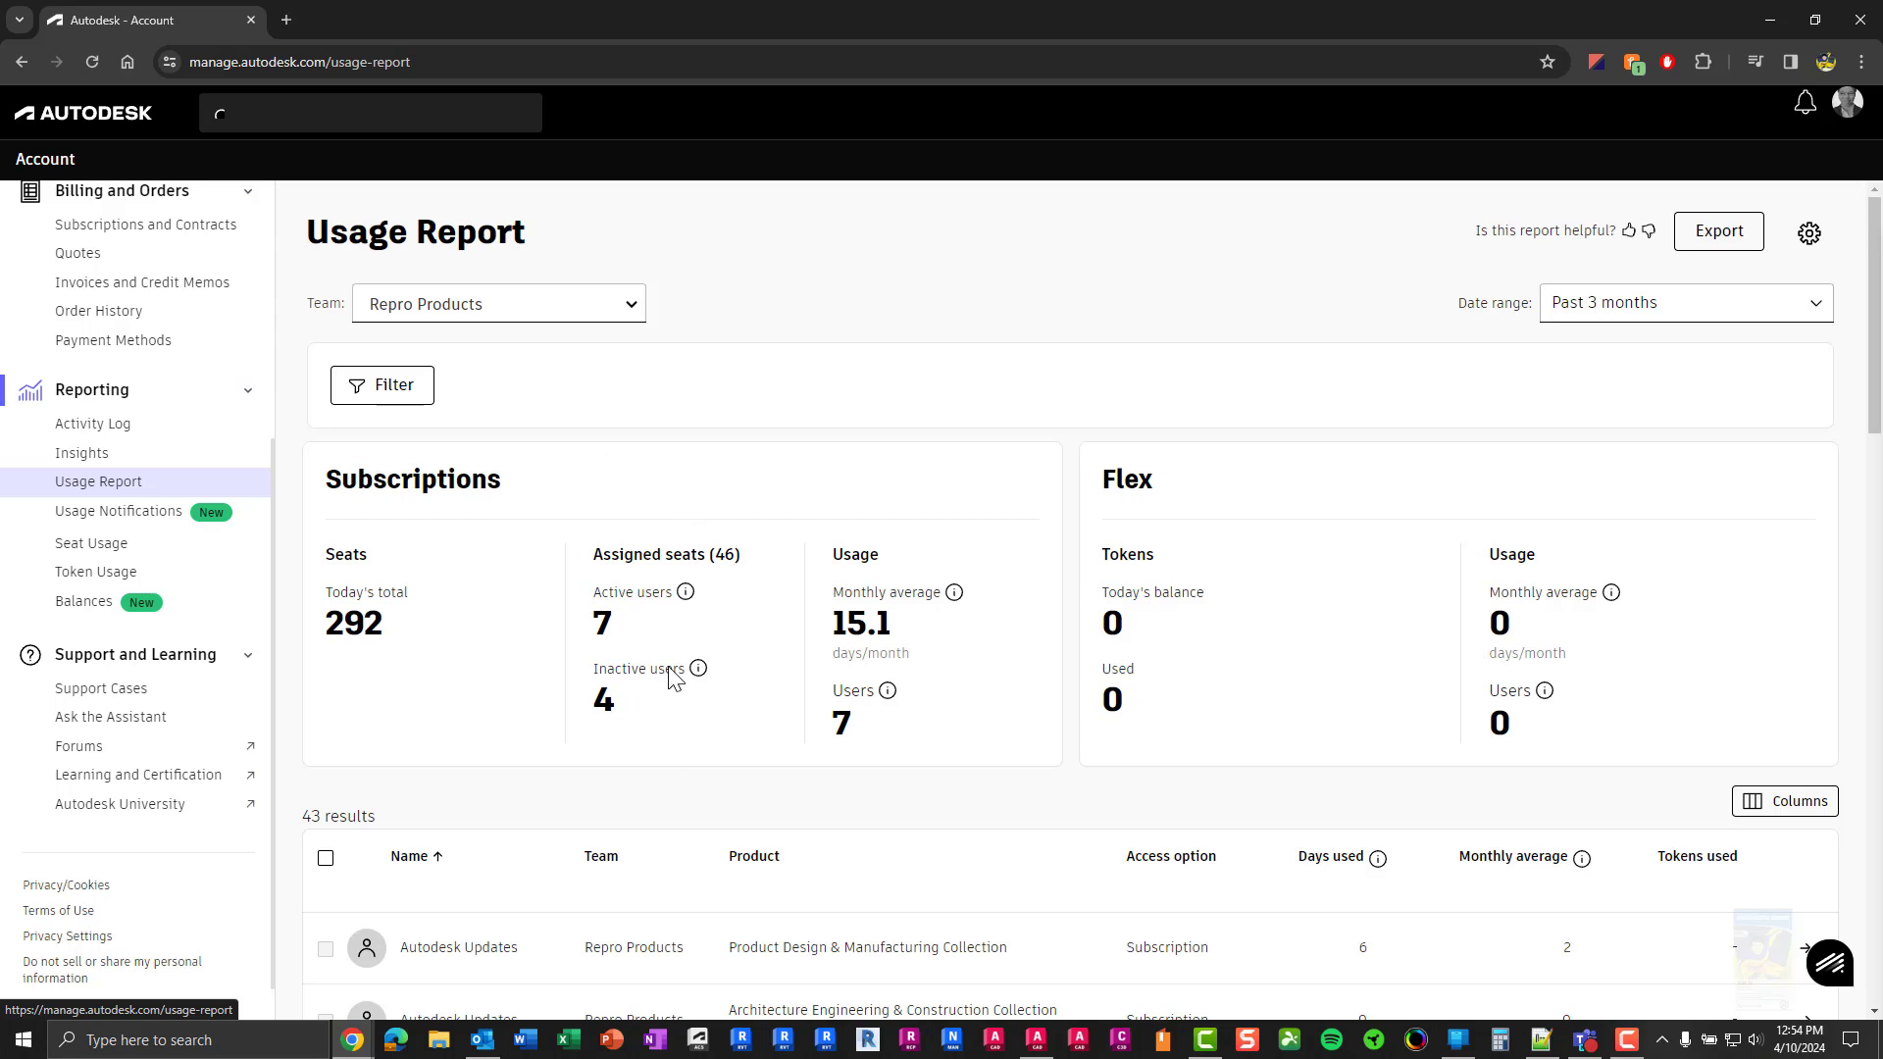
pyautogui.scroll(-3, 966, 707)
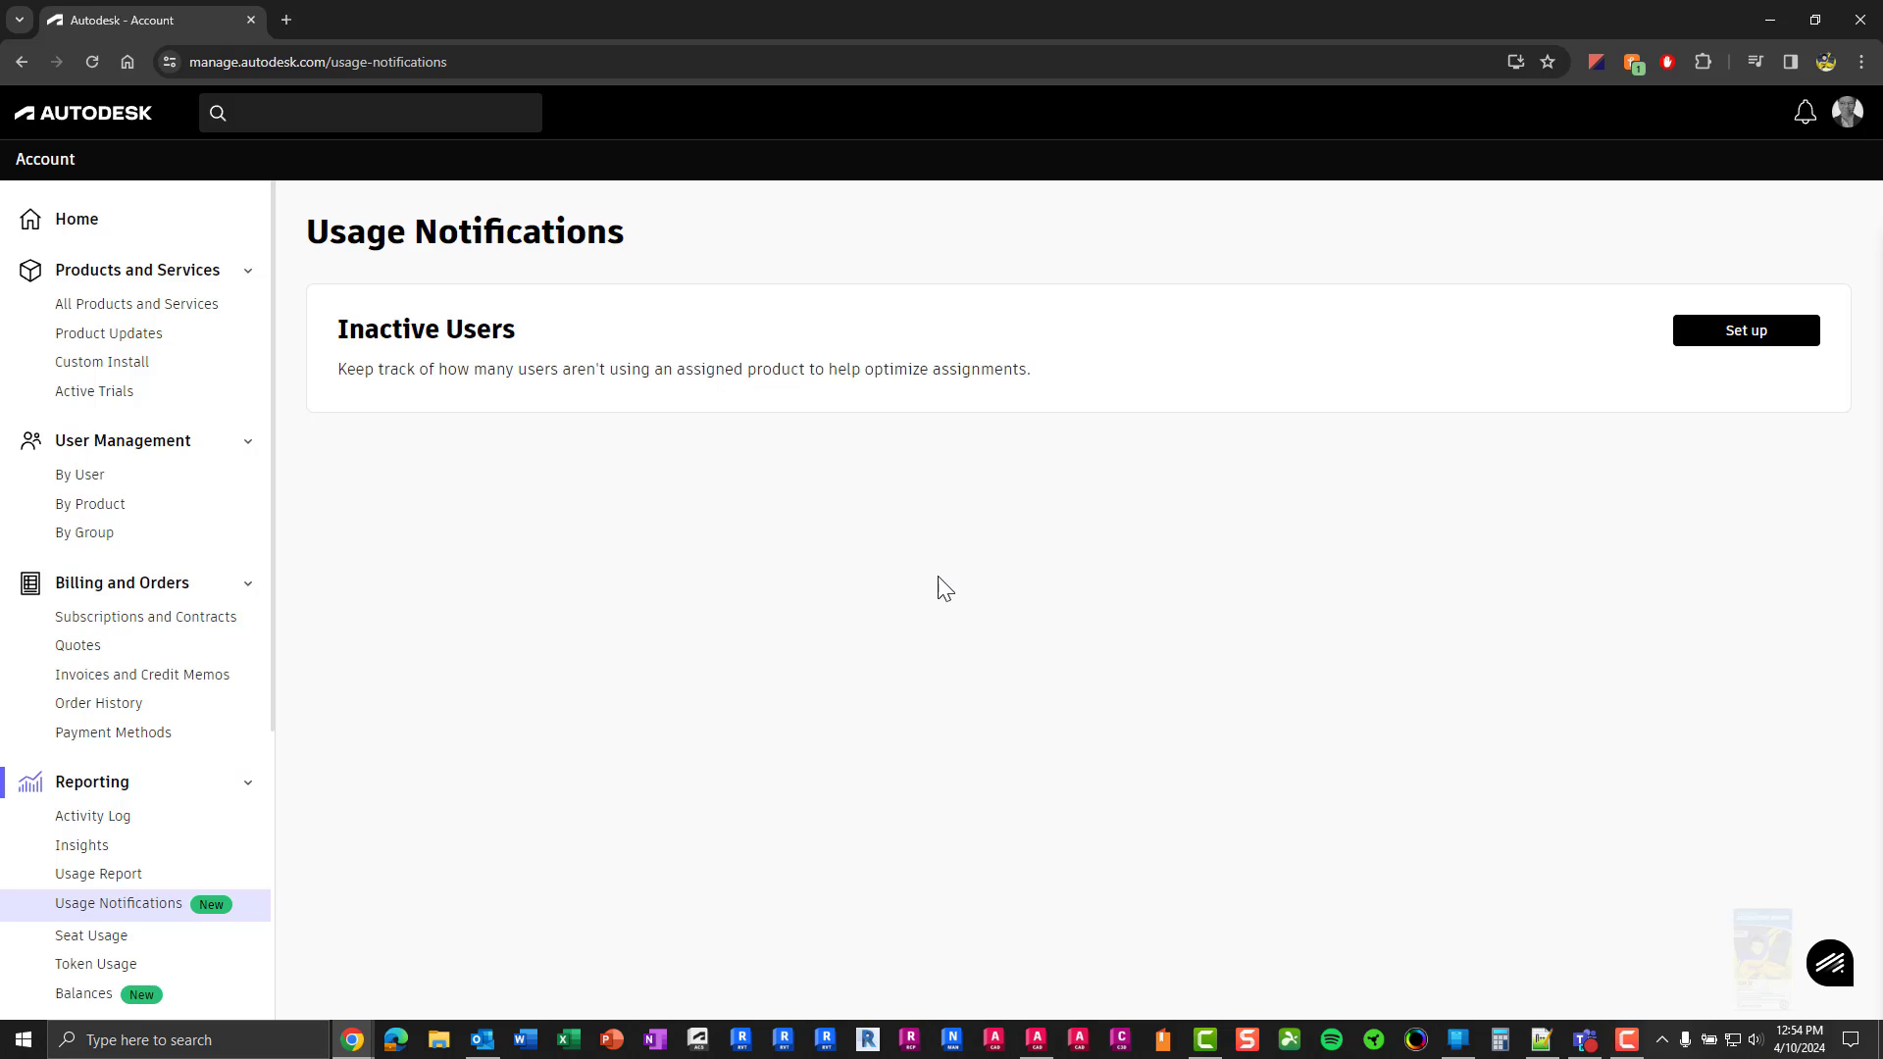
pyautogui.scroll(-3, 196, 834)
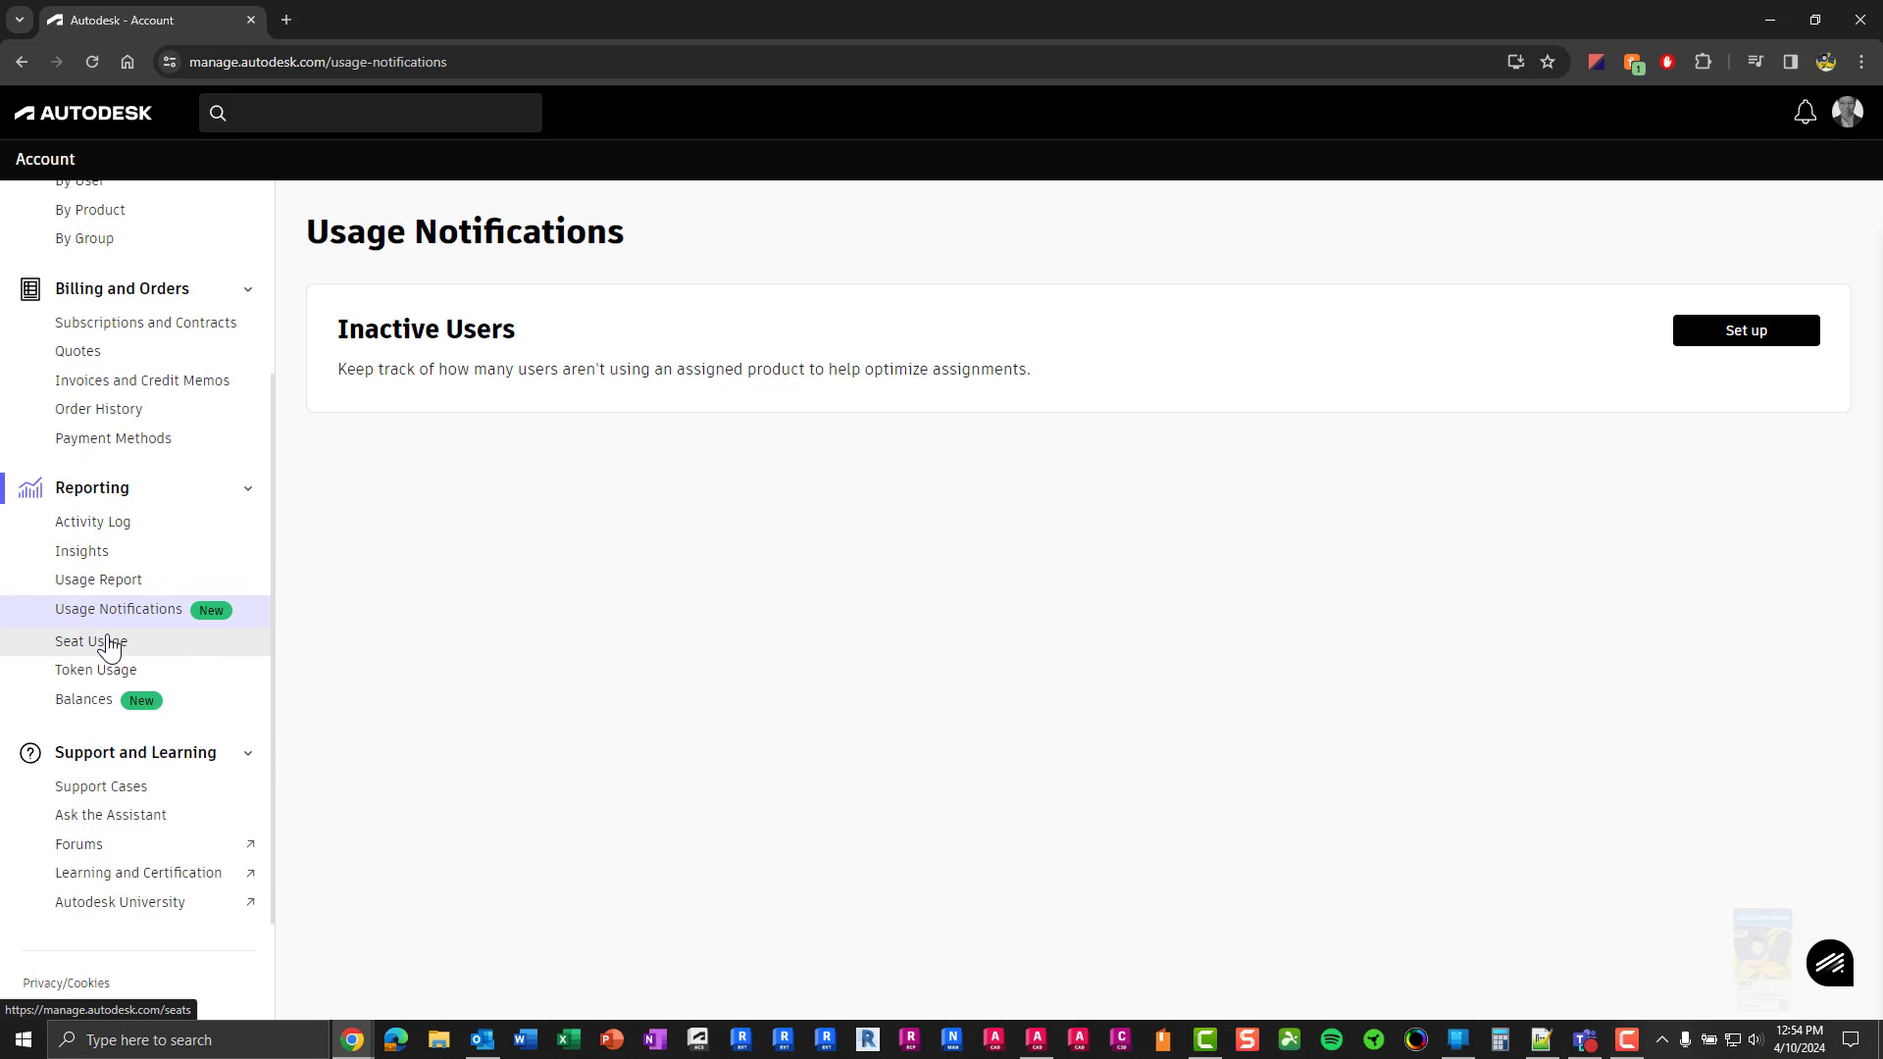
# Review Seat Usage by product and by user, keeping the date range at past 3 months
pyautogui.click(108, 639)
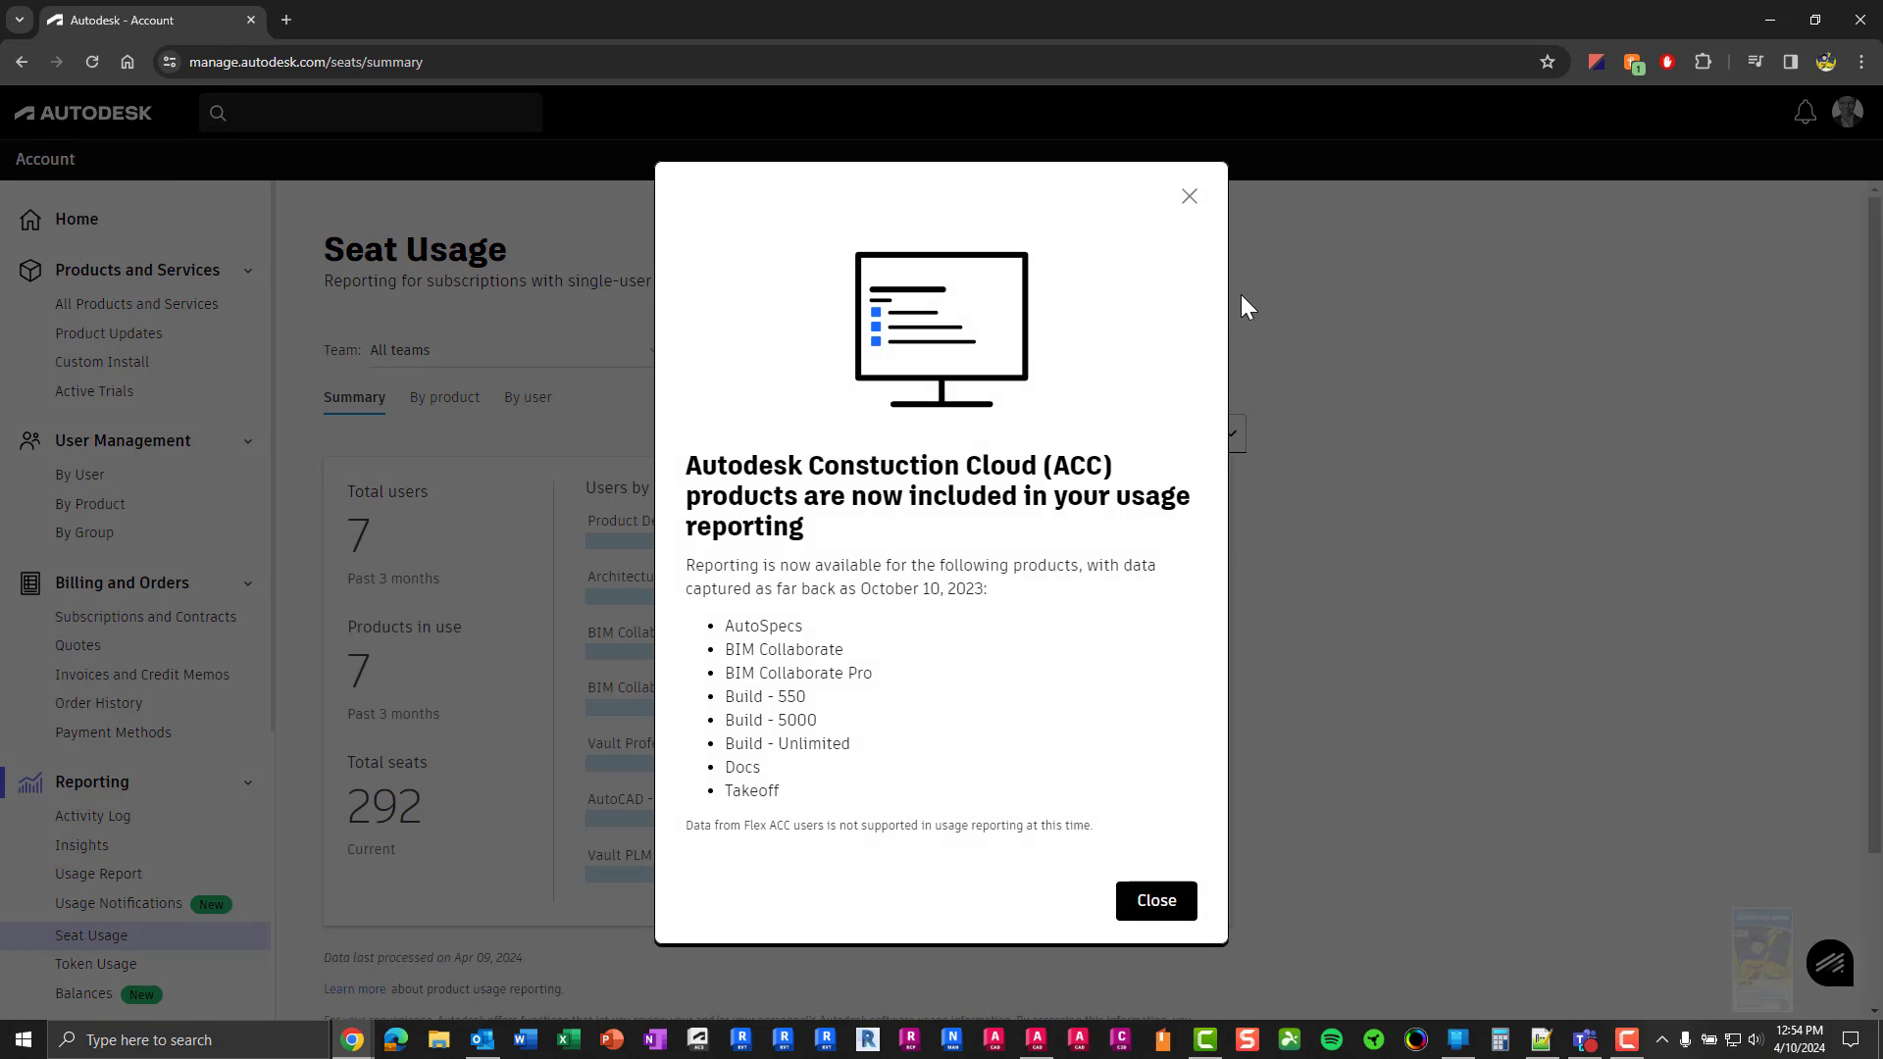
pyautogui.click(1152, 901)
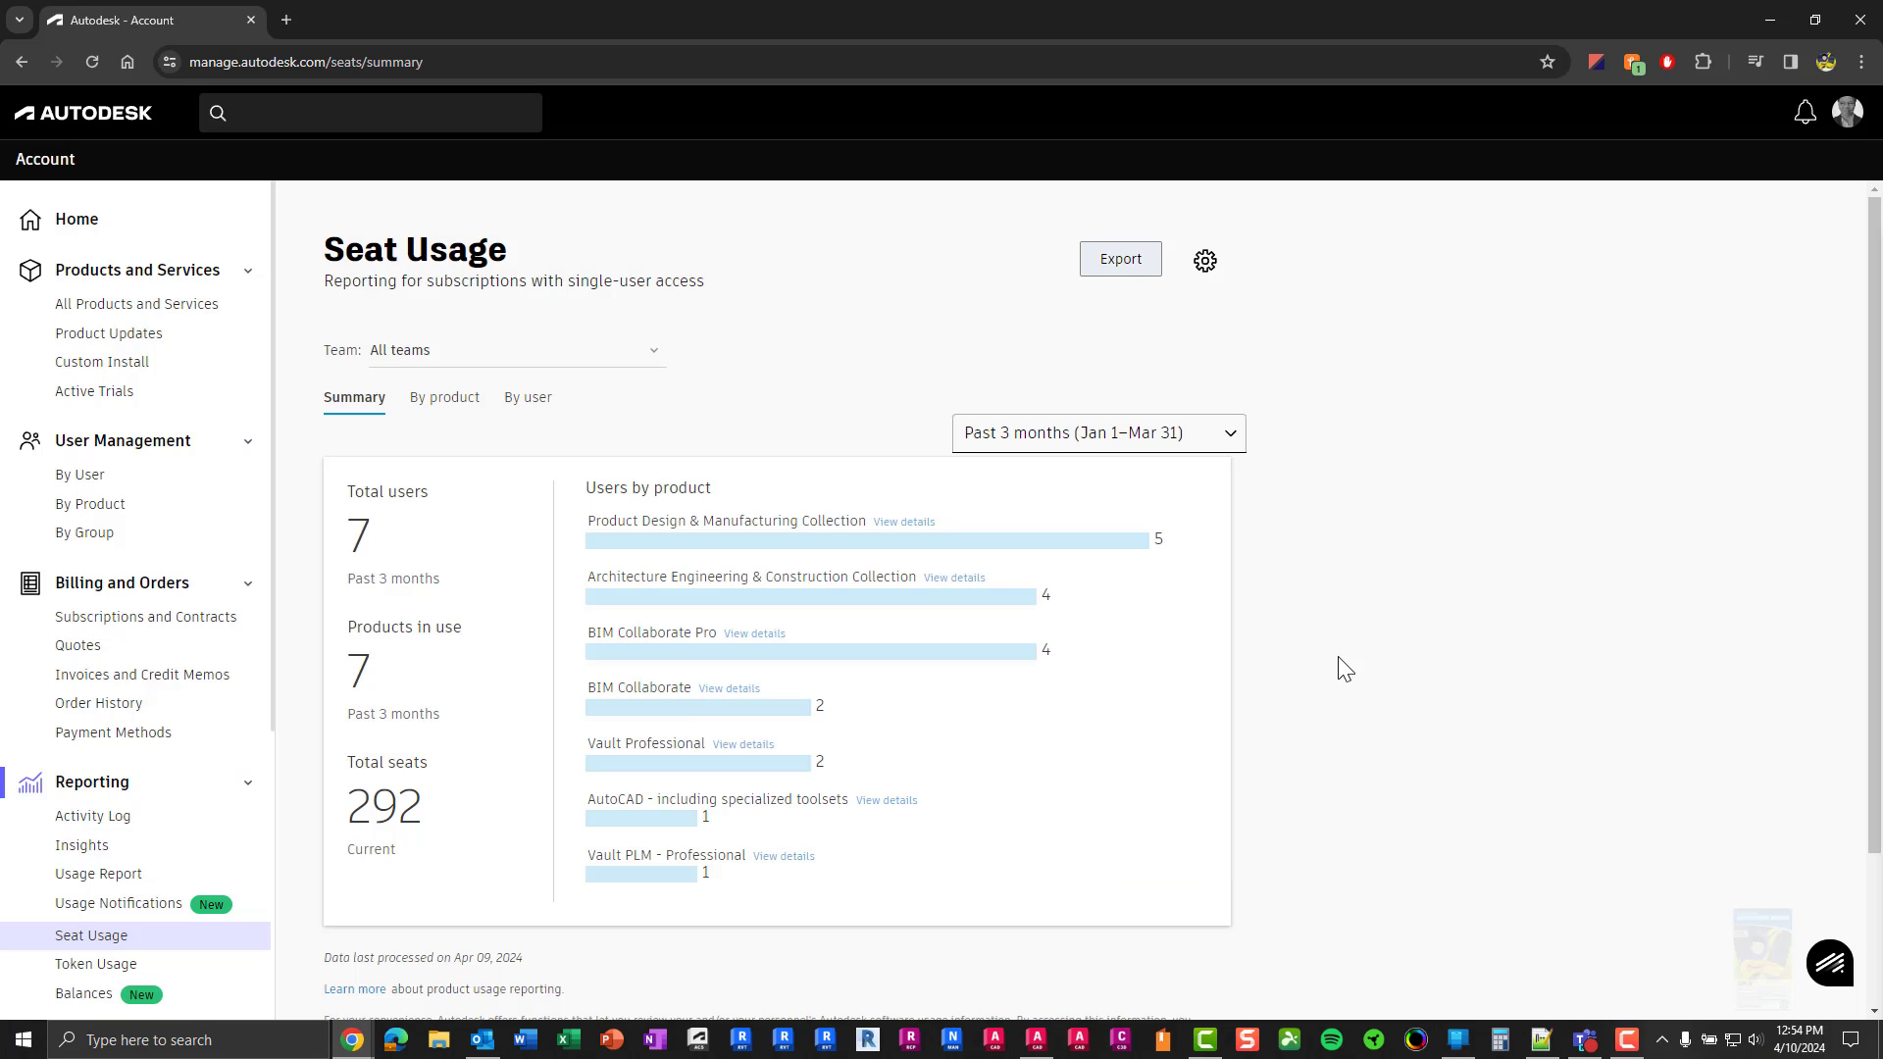
pyautogui.scroll(-1, 1368, 665)
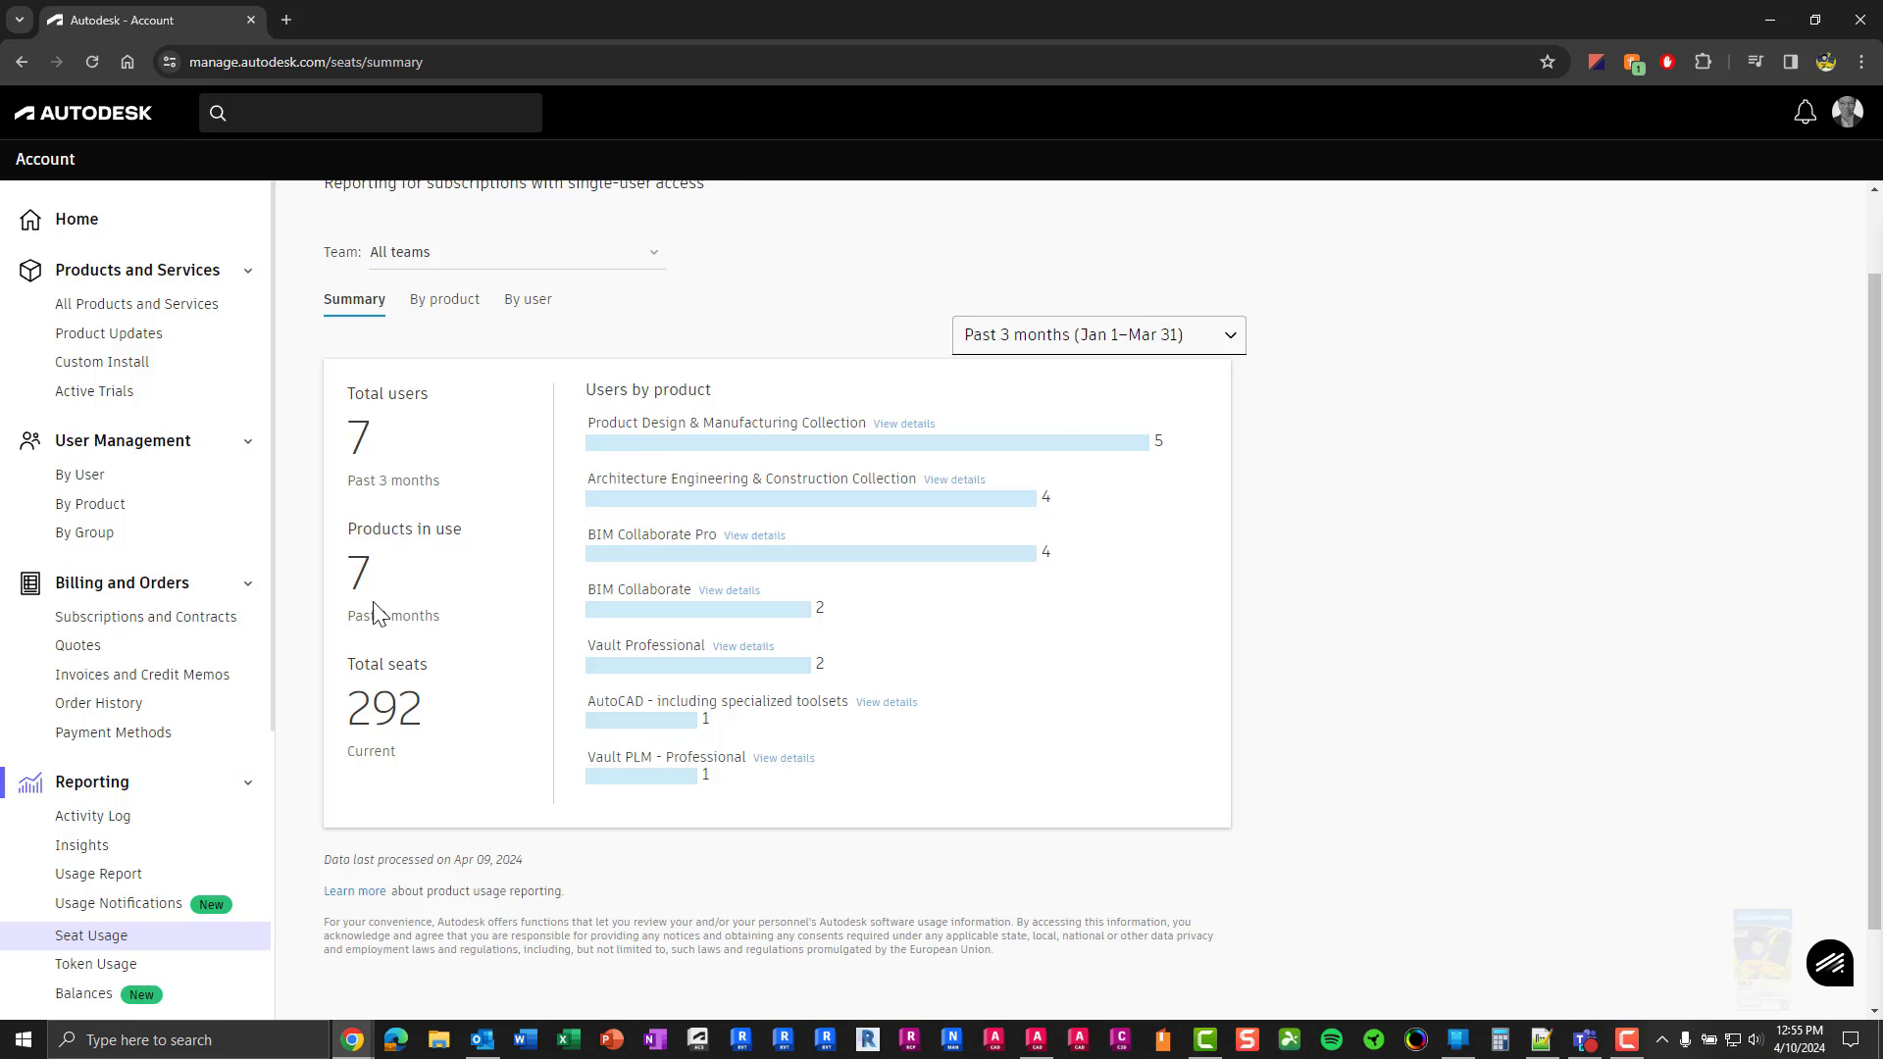
pyautogui.click(439, 302)
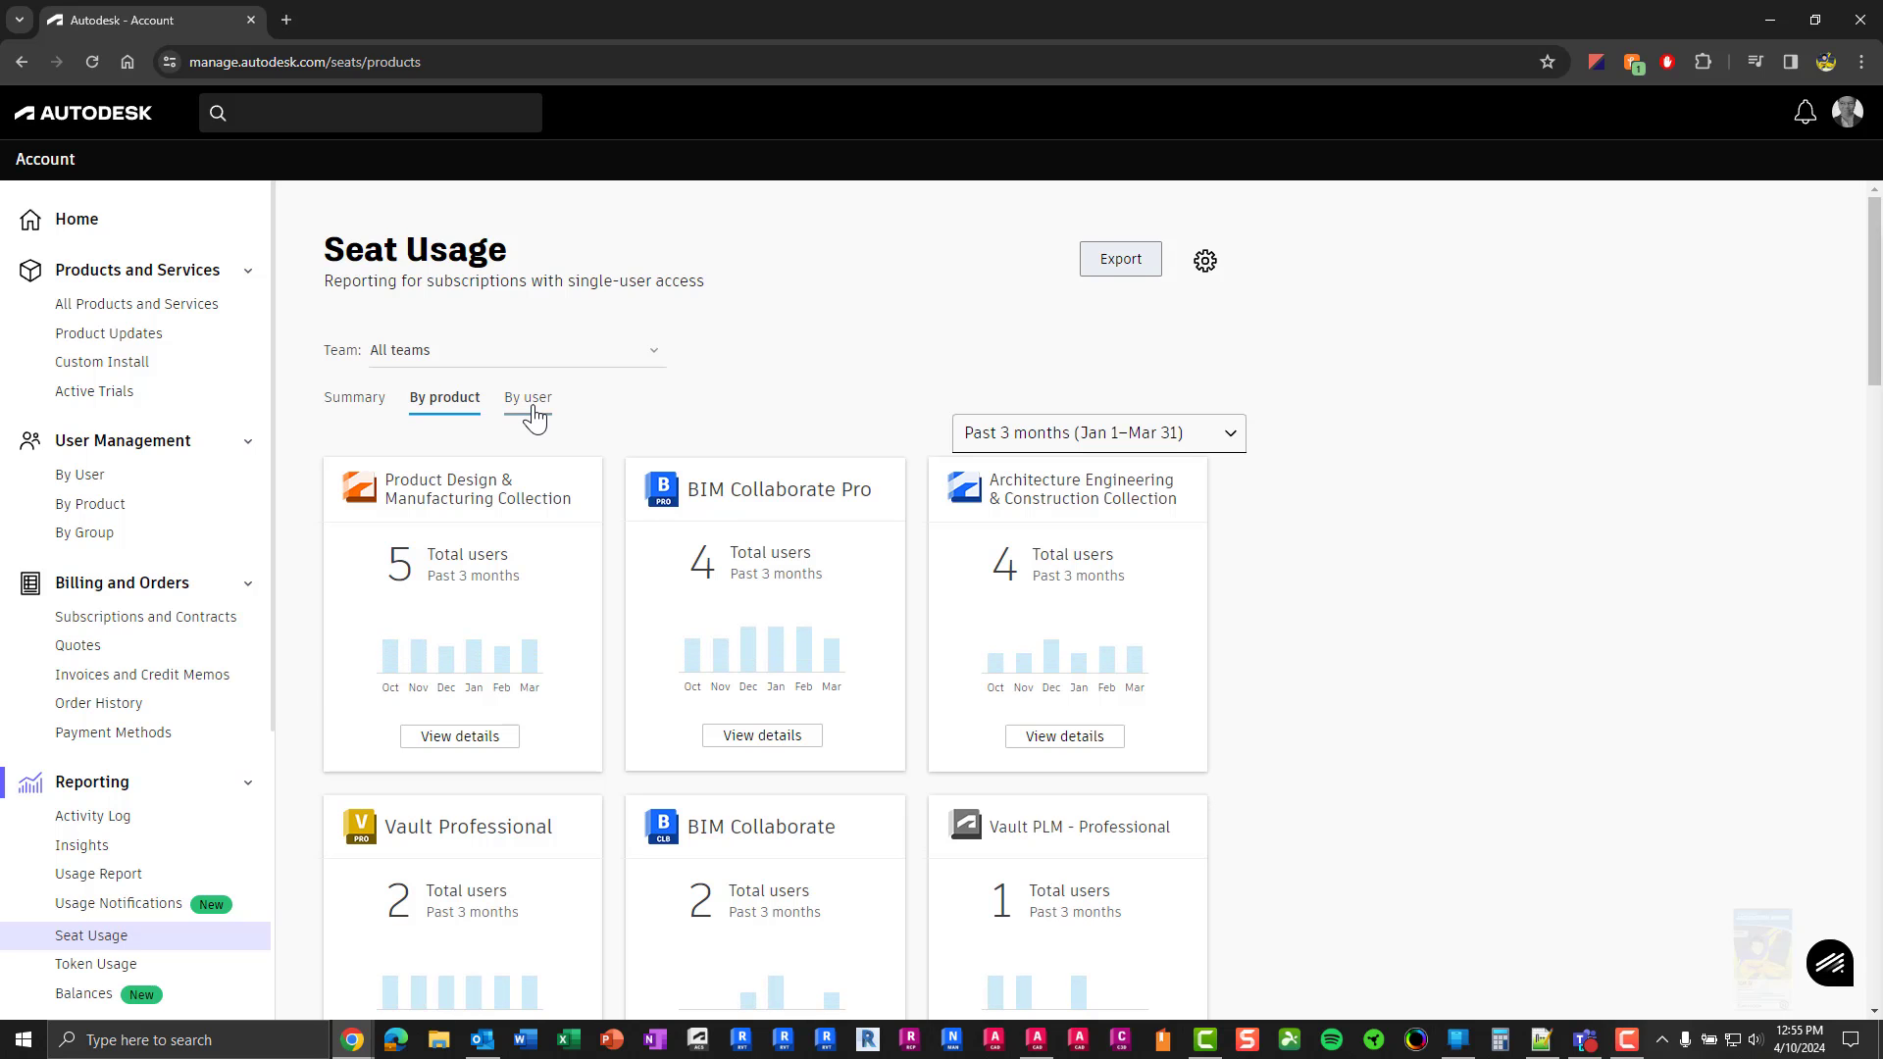
pyautogui.click(531, 401)
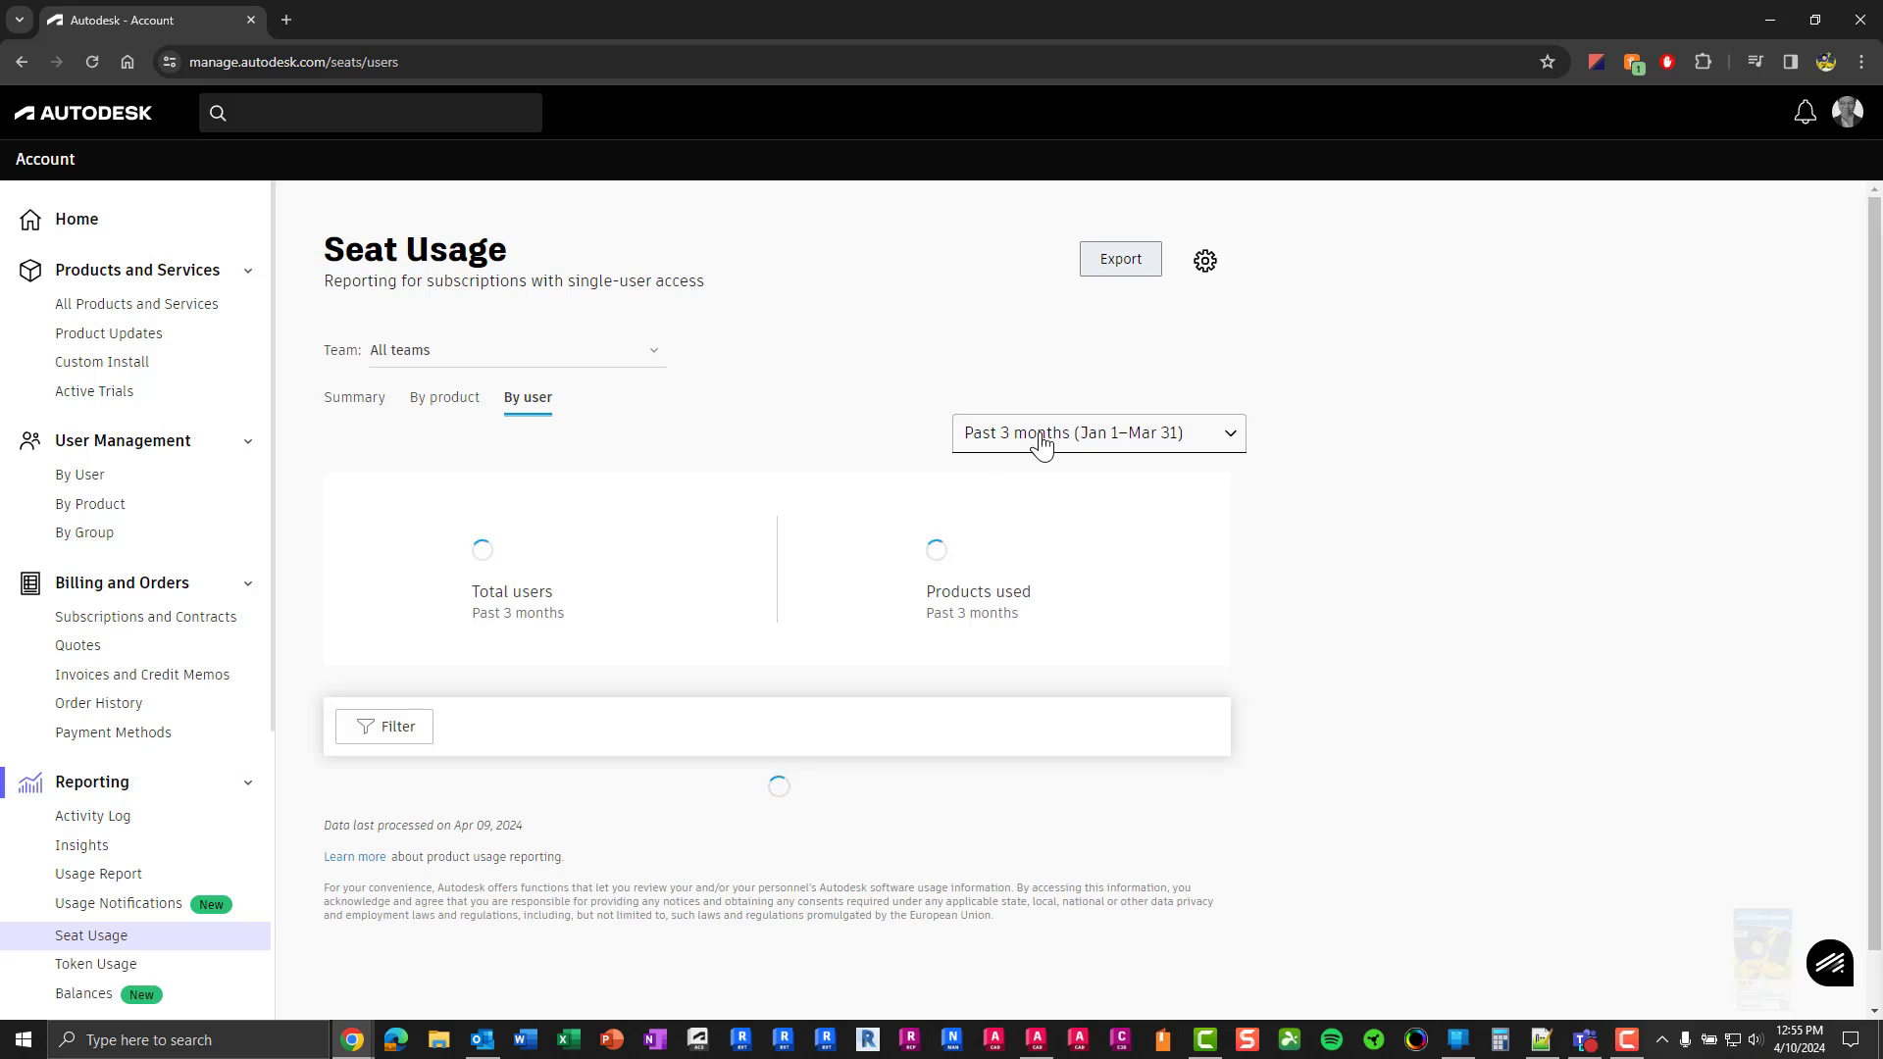
pyautogui.click(1082, 444)
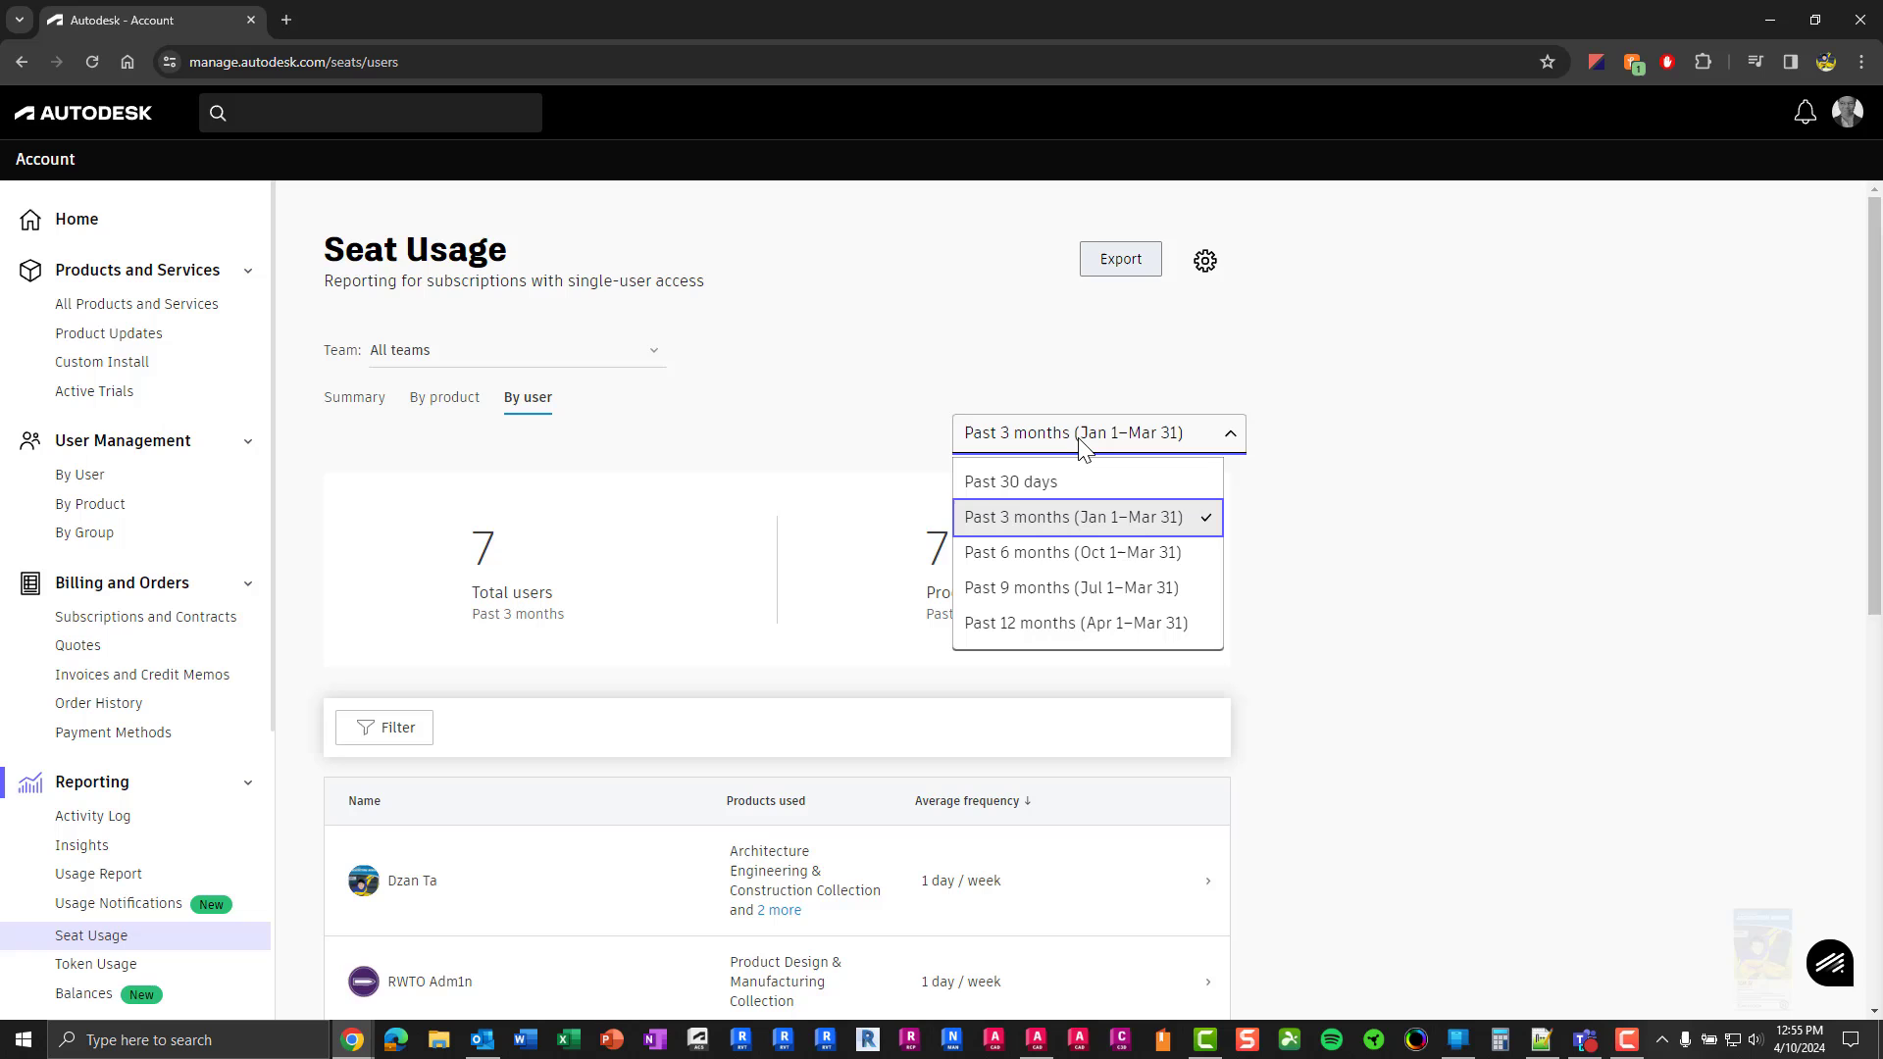
pyautogui.click(1083, 442)
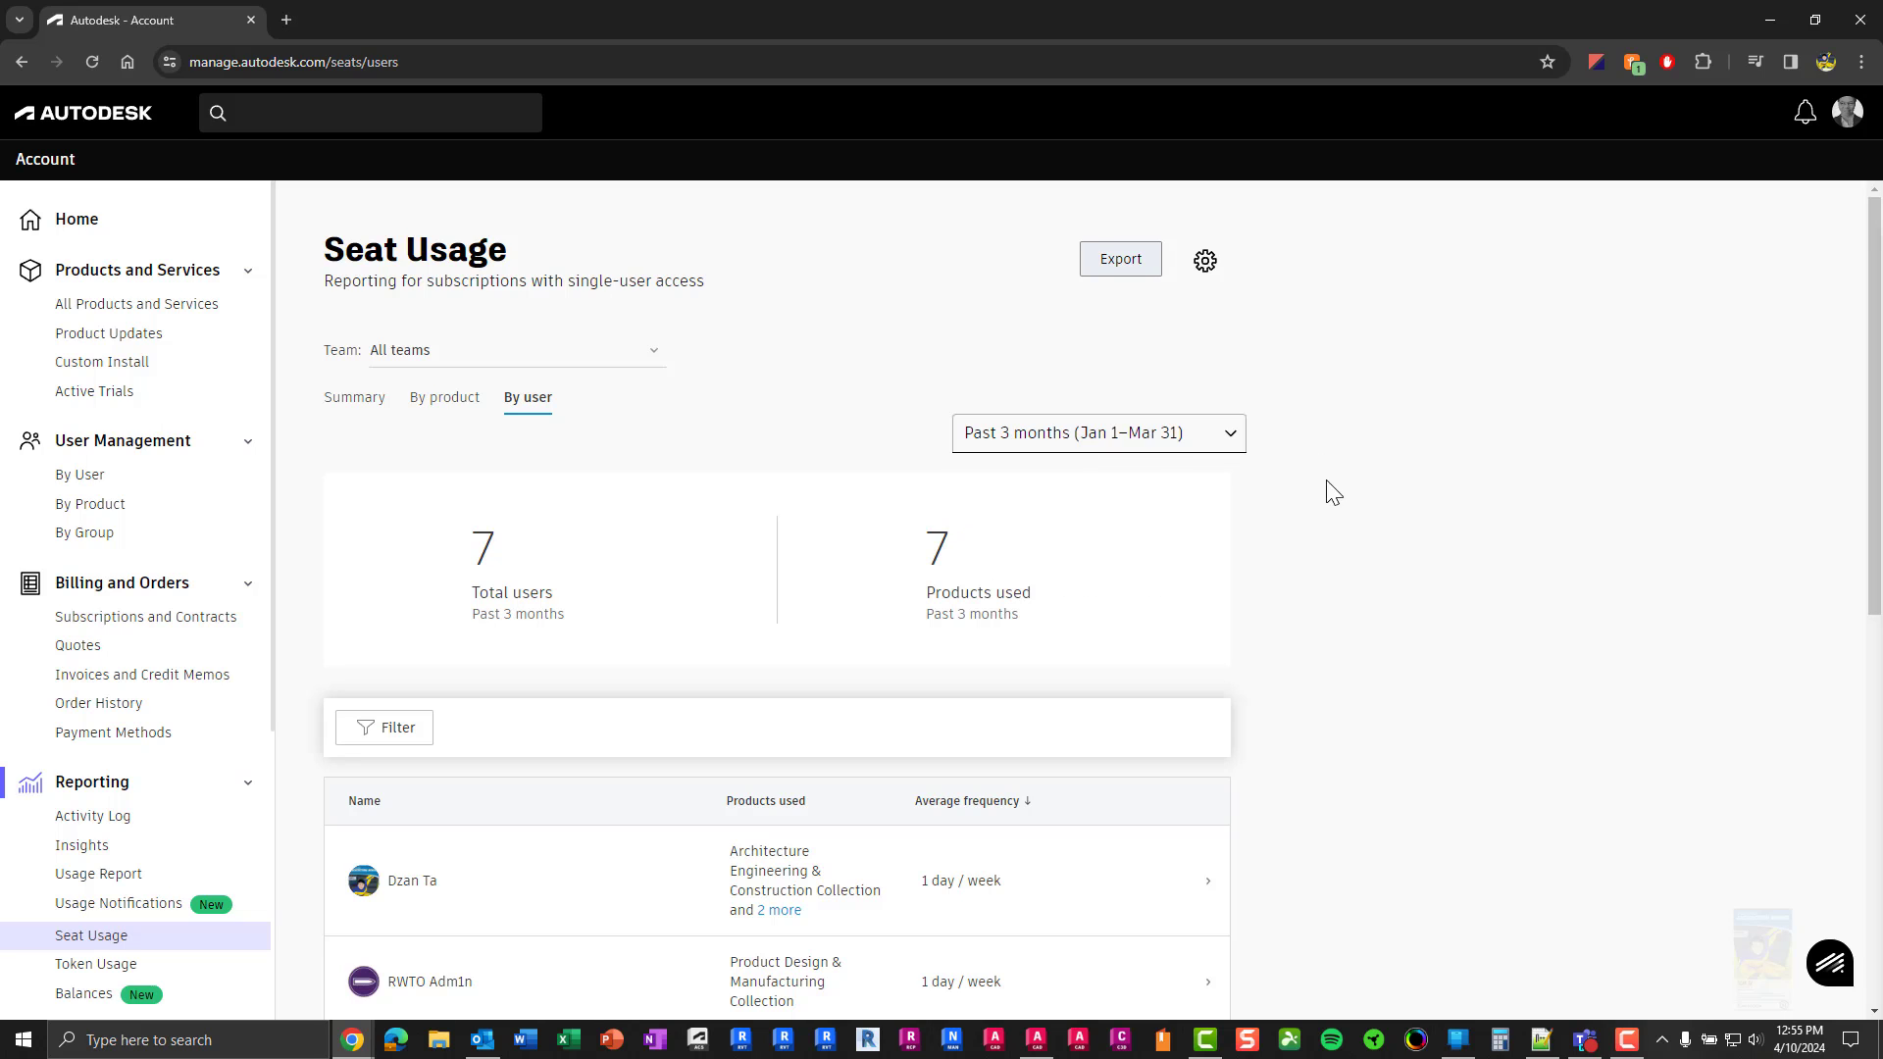
pyautogui.scroll(-3, 162, 863)
# Check the Token Usage report, then the Flex token Balances page
pyautogui.click(95, 671)
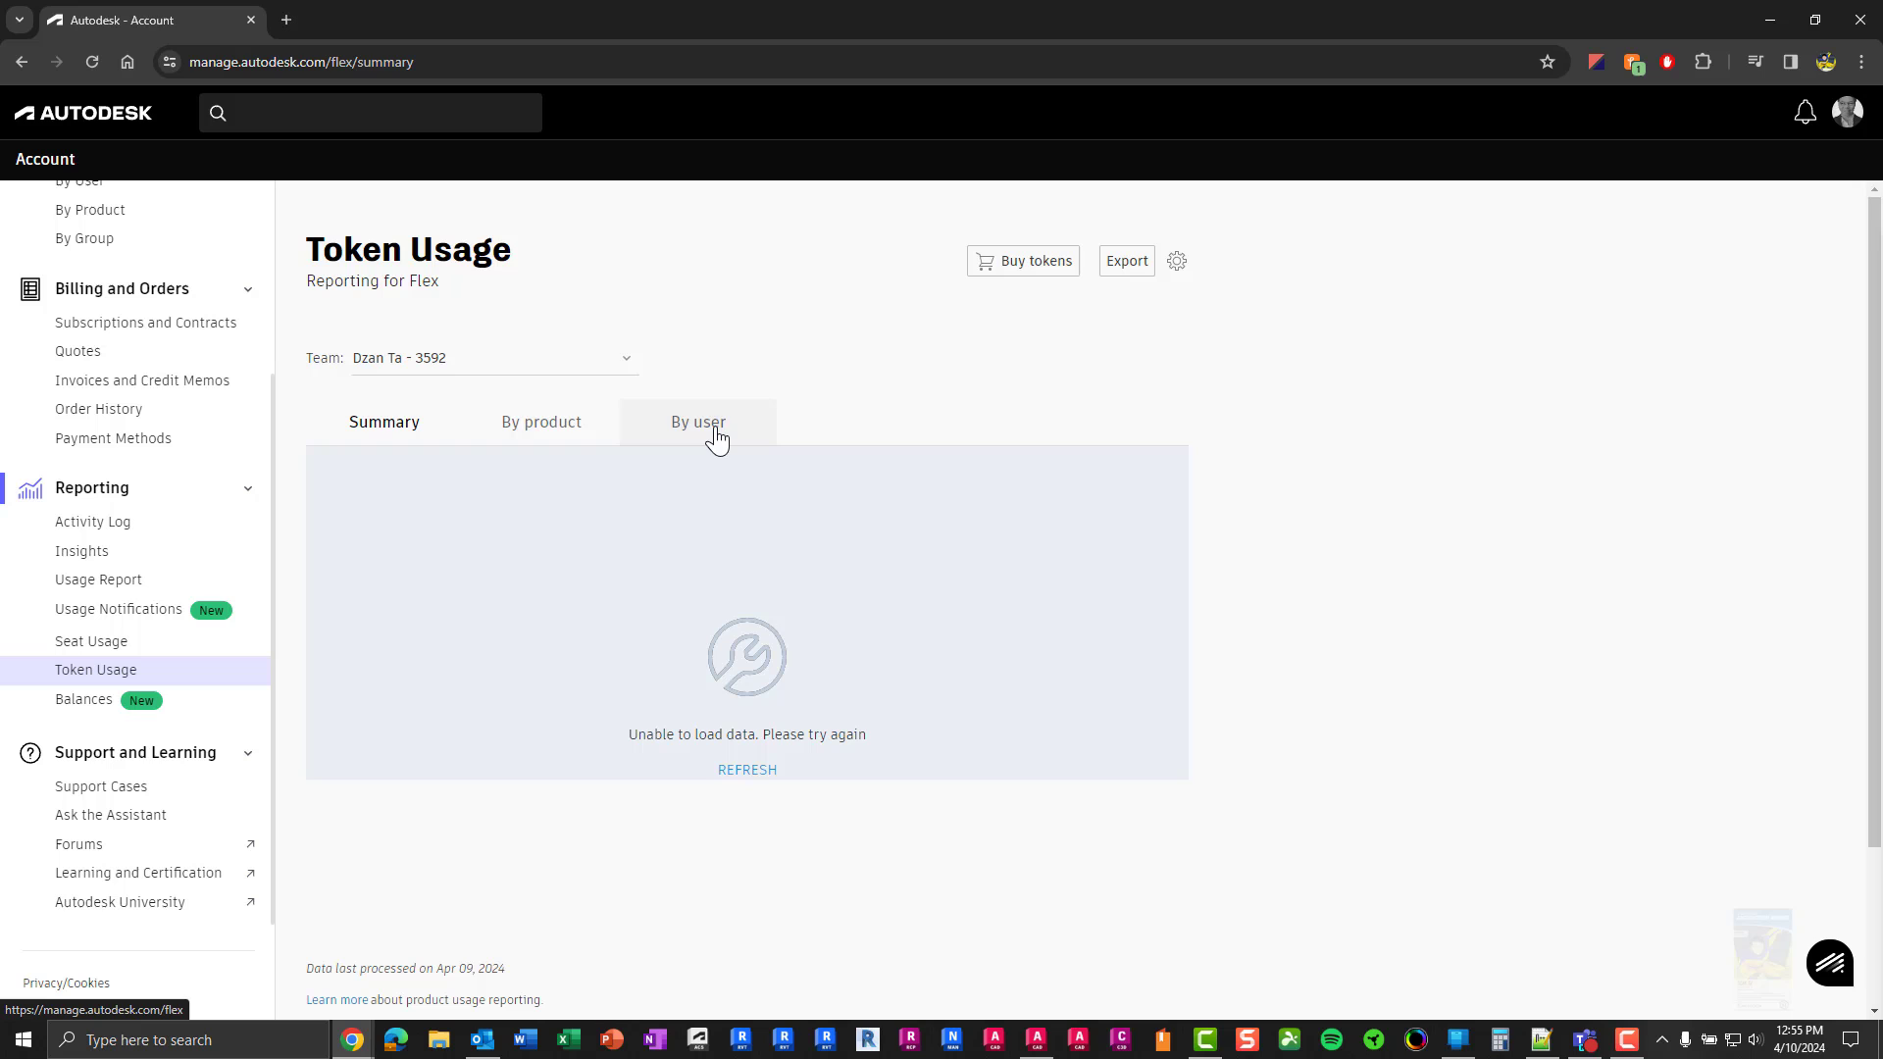
pyautogui.click(85, 714)
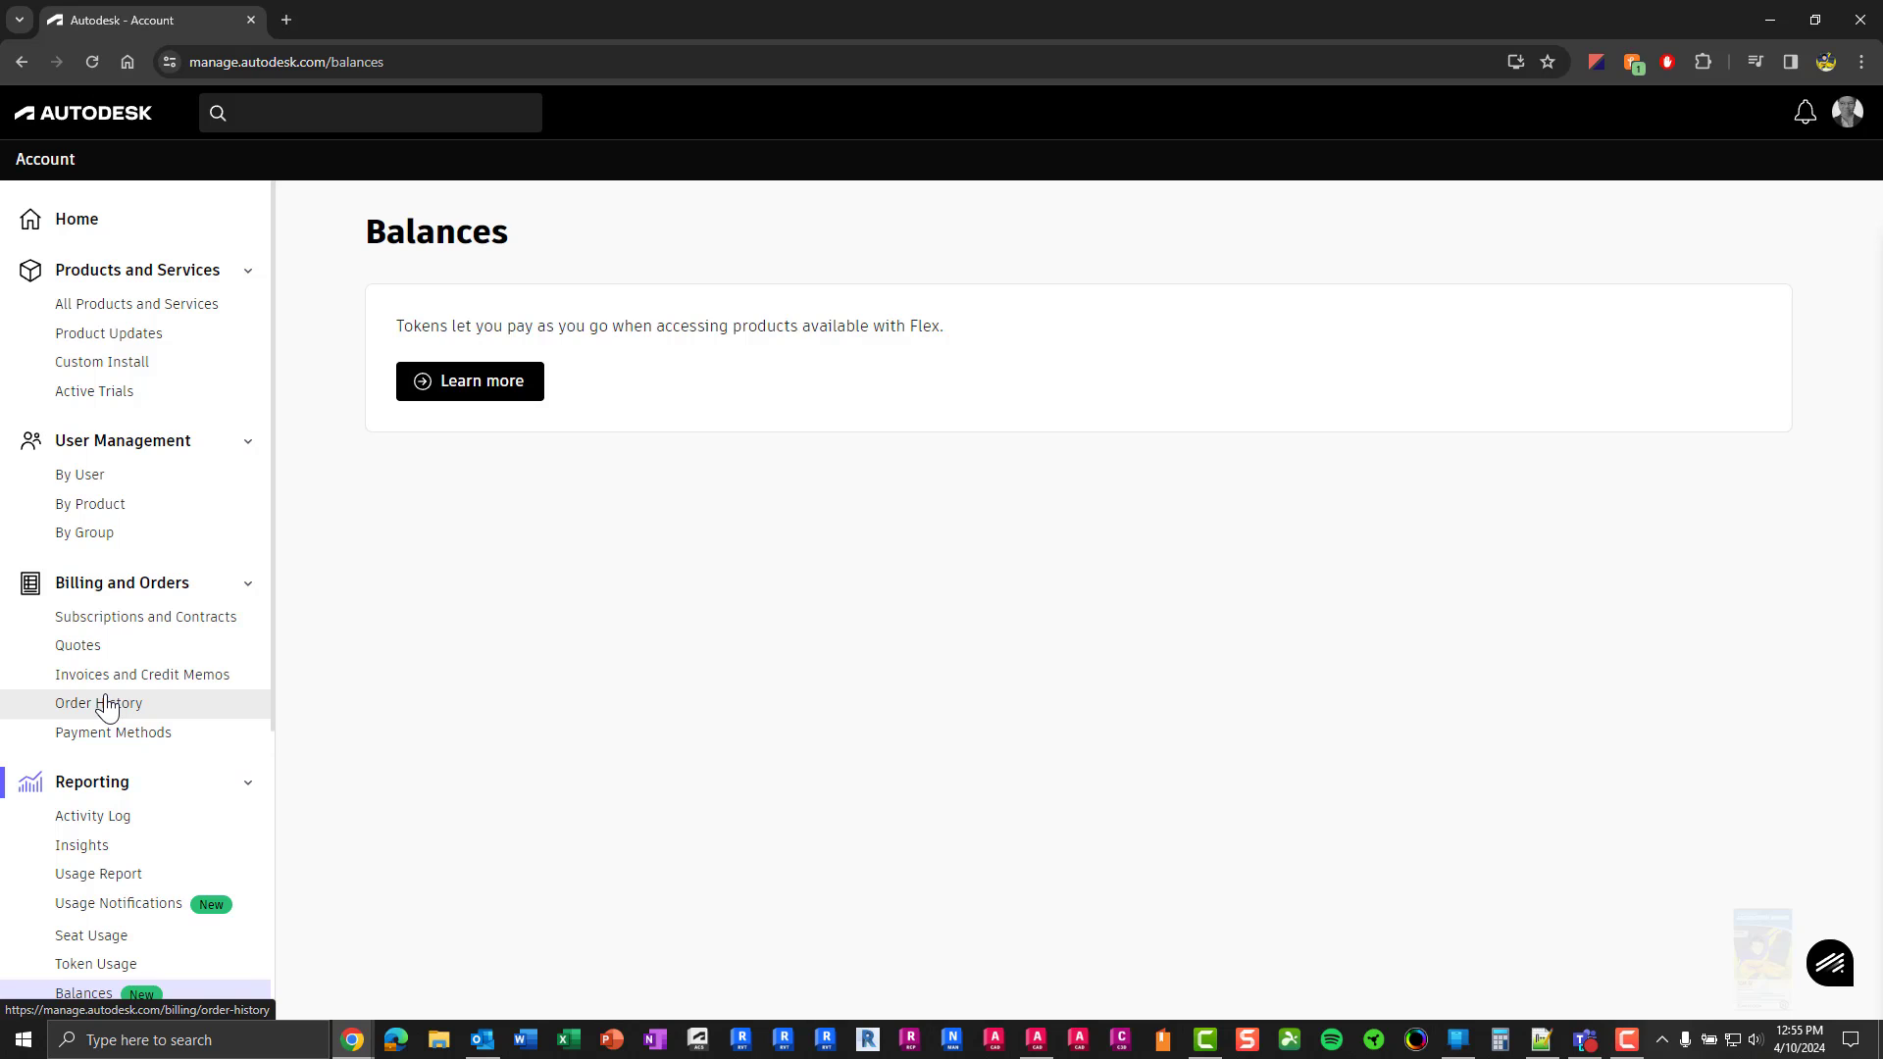
pyautogui.scroll(-5, 130, 770)
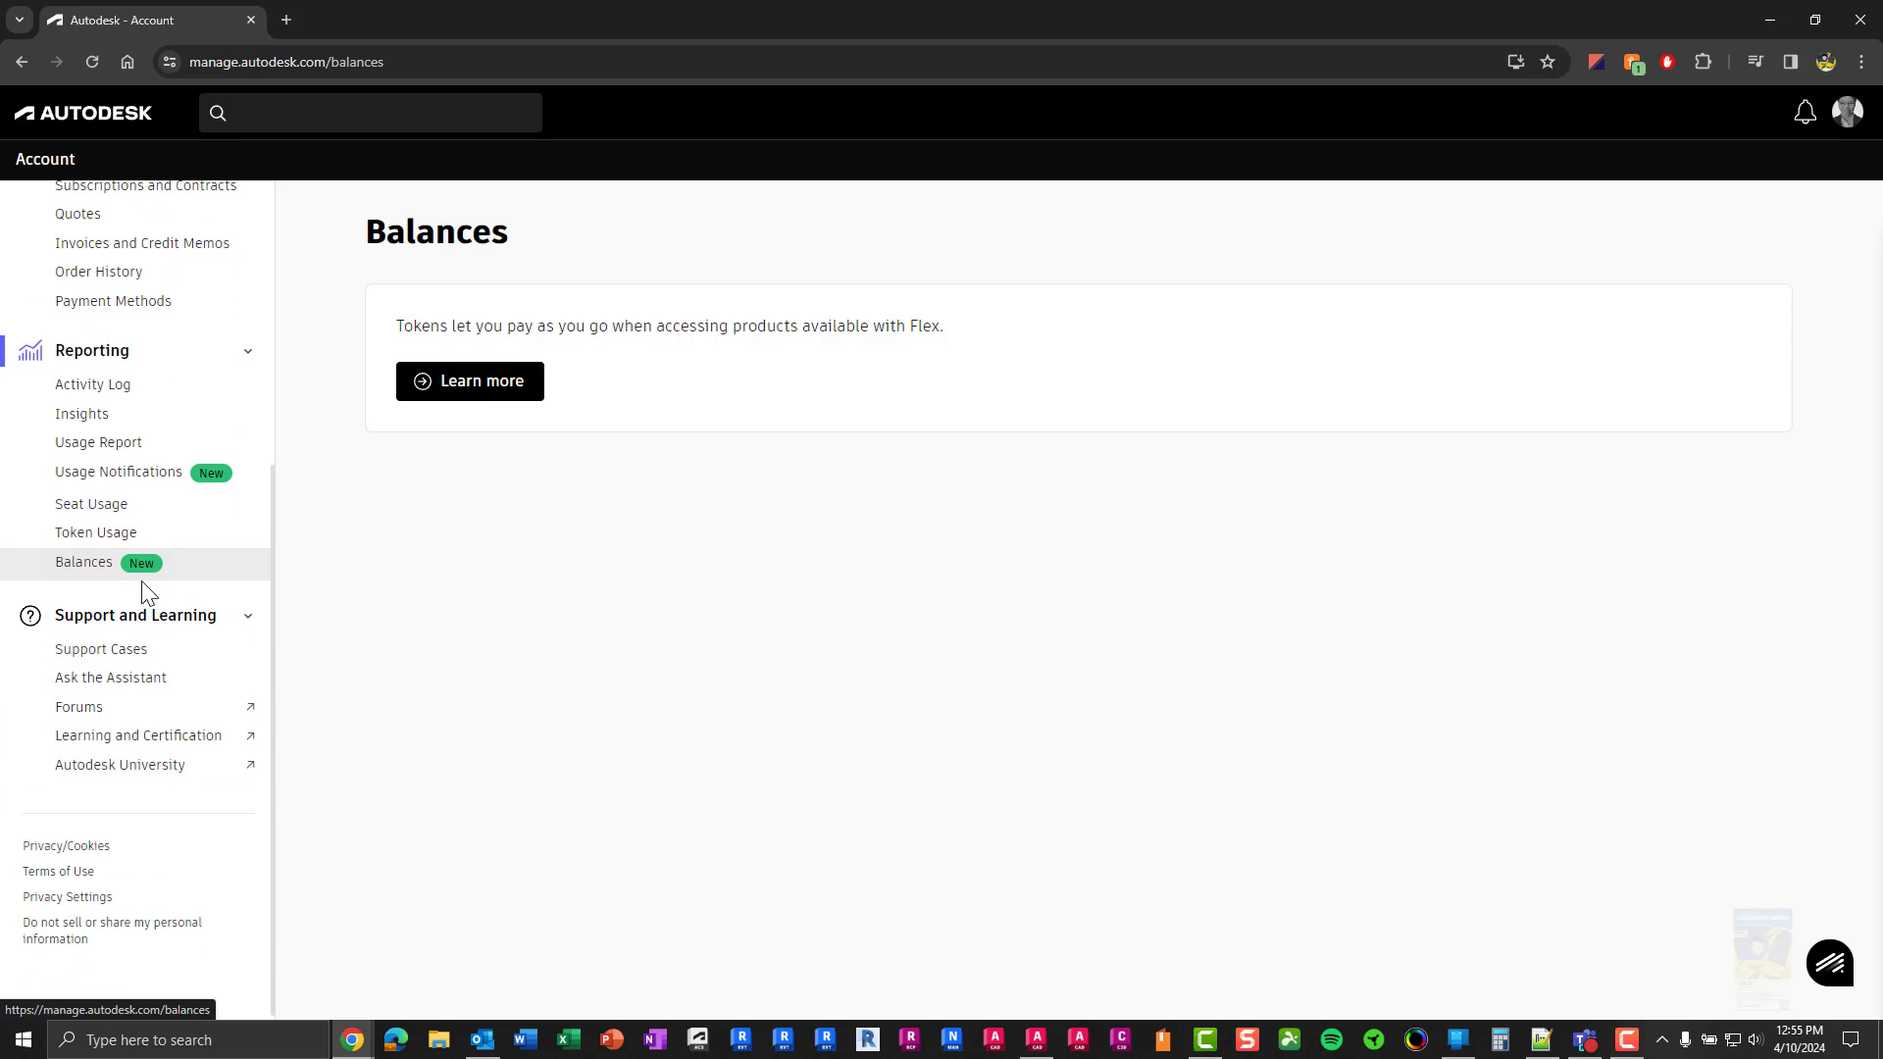
# Open Support cases and start an Autodesk Assistant chat, briefly opening and closing Learning and Certification
pyautogui.click(123, 652)
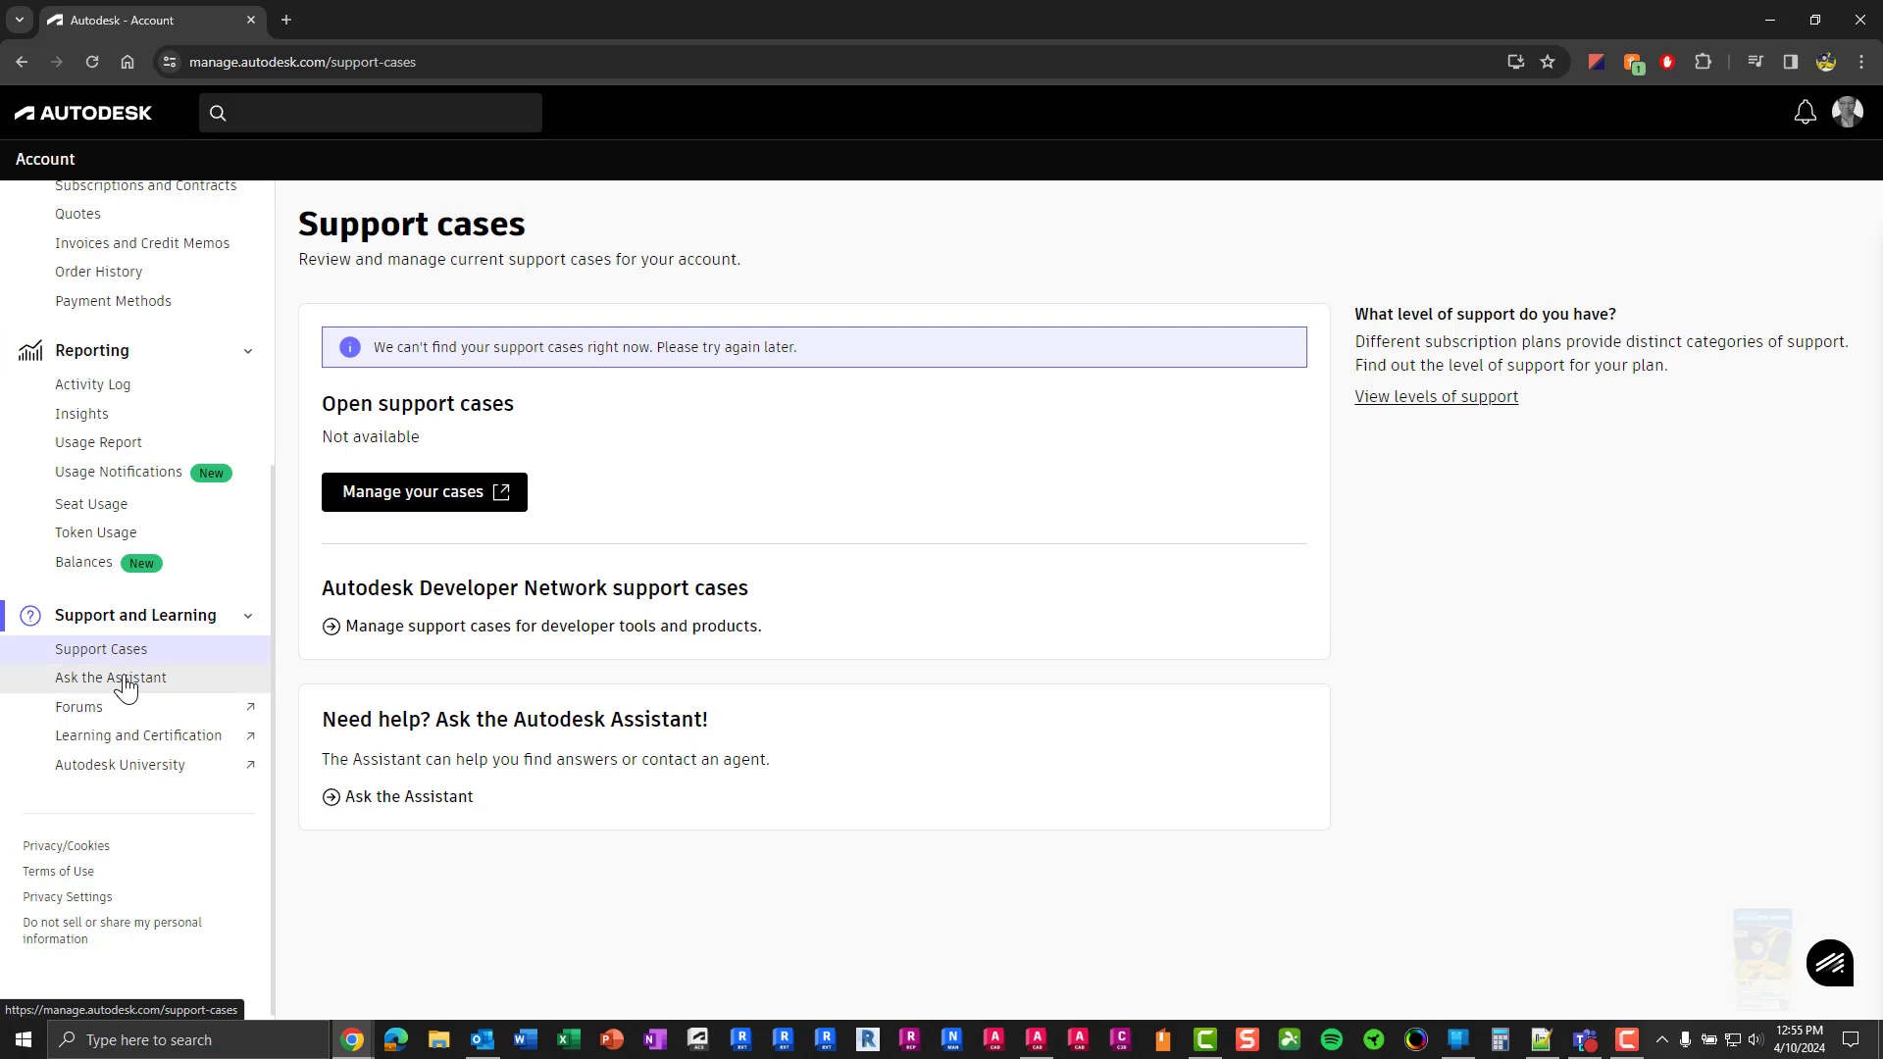
pyautogui.click(126, 687)
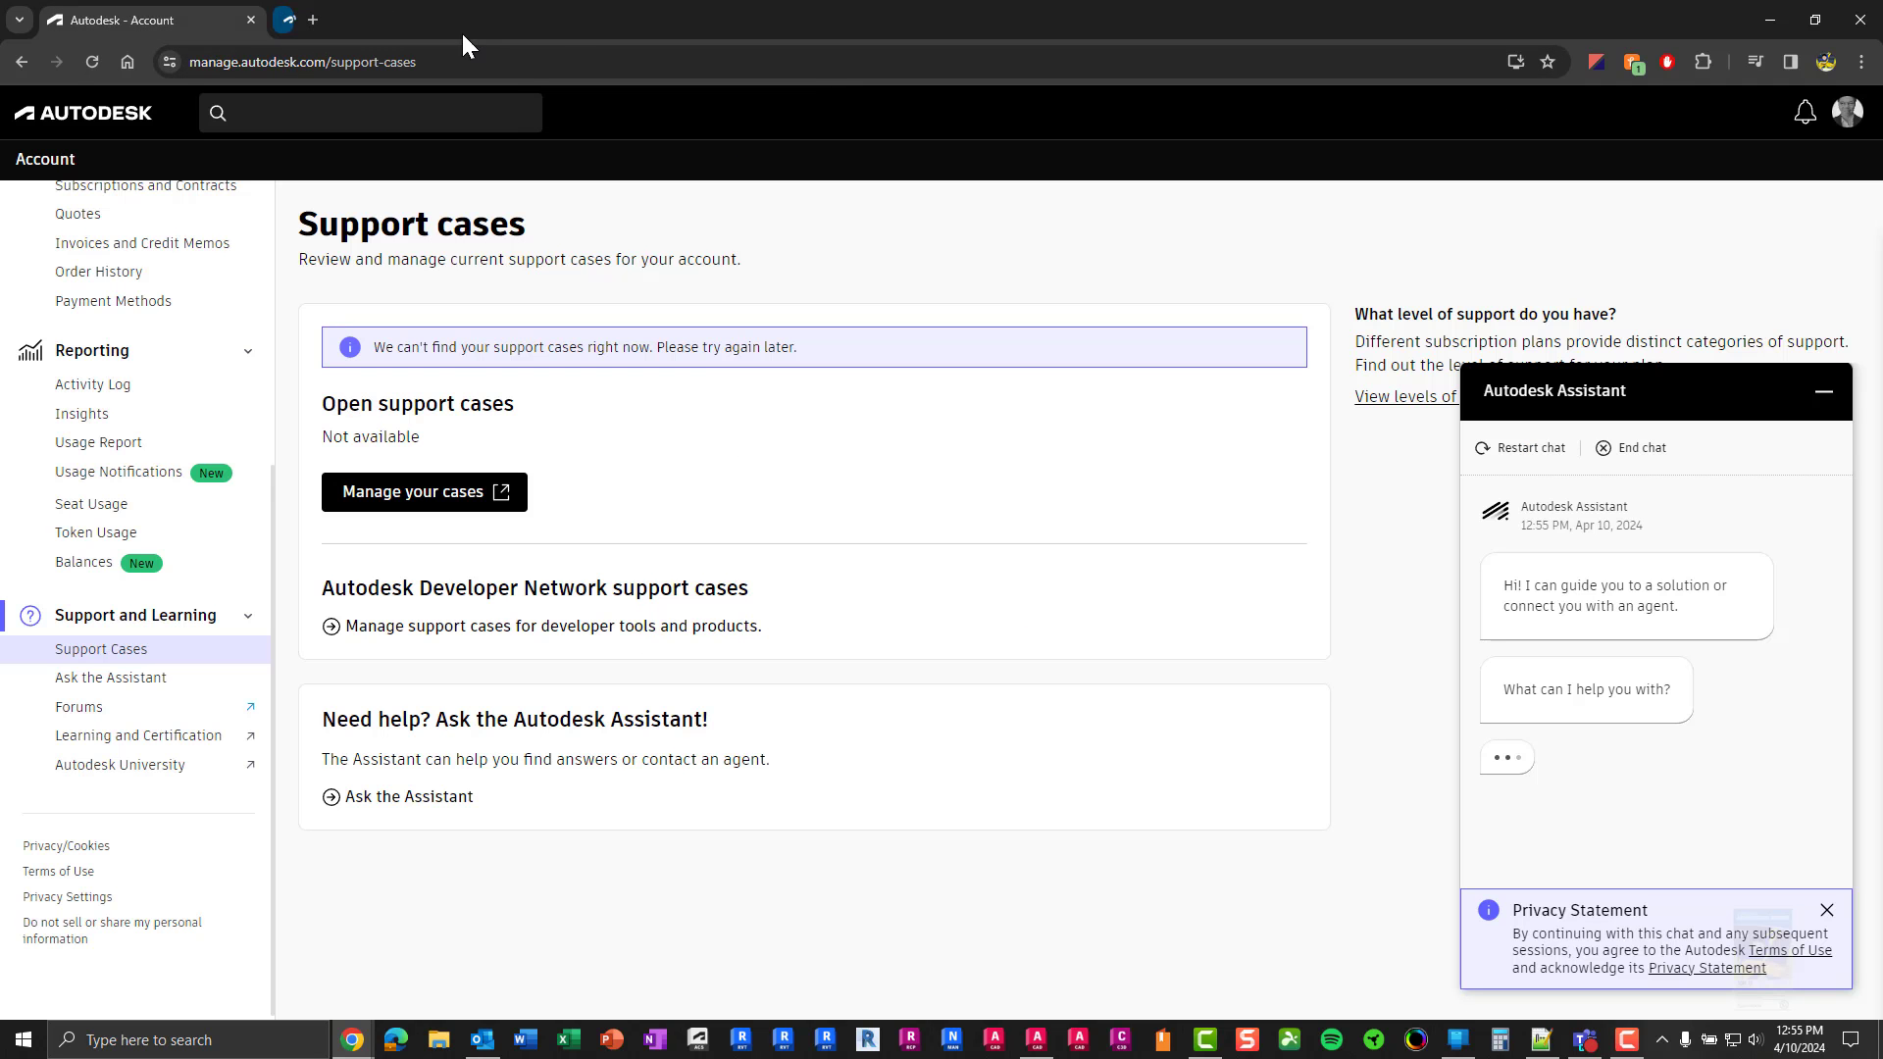
pyautogui.click(171, 743)
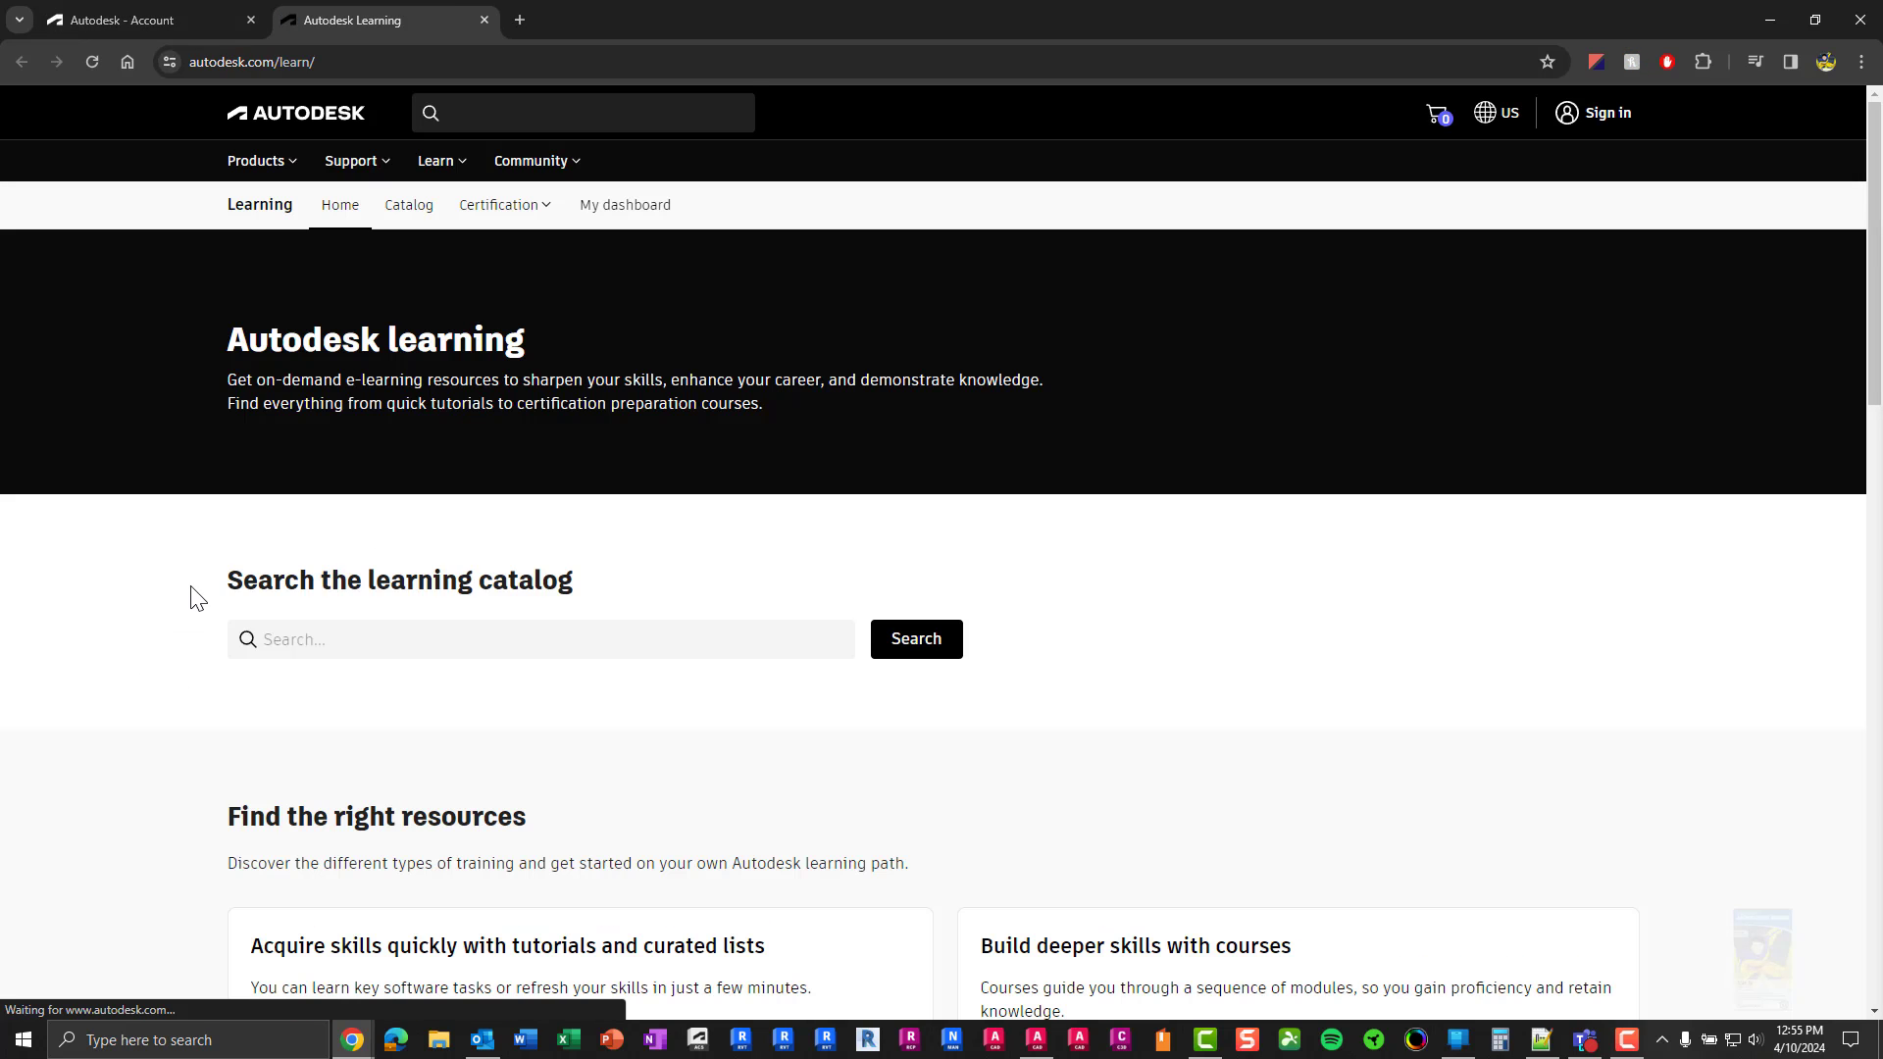
pyautogui.click(483, 21)
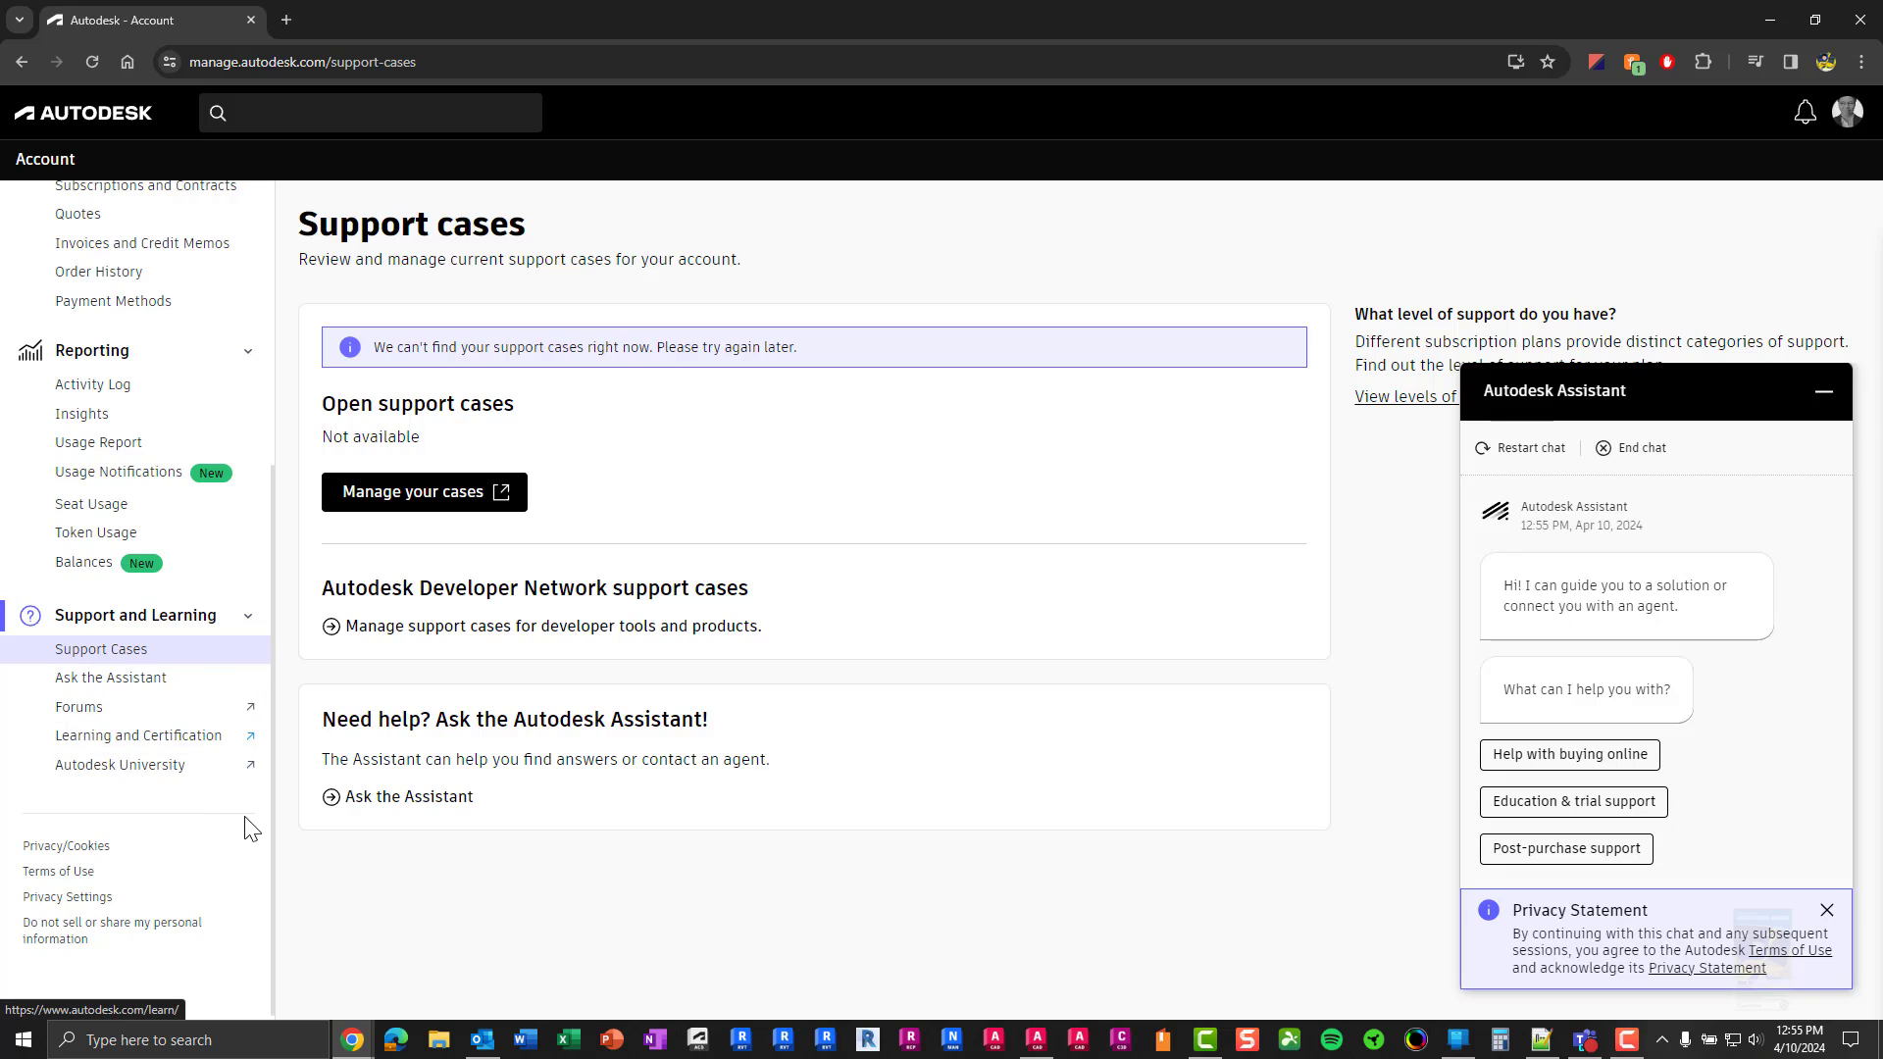
# Open Autodesk University in a new tab, glance at AU 2023 Theater Talks, and return to its homepage
pyautogui.click(178, 773)
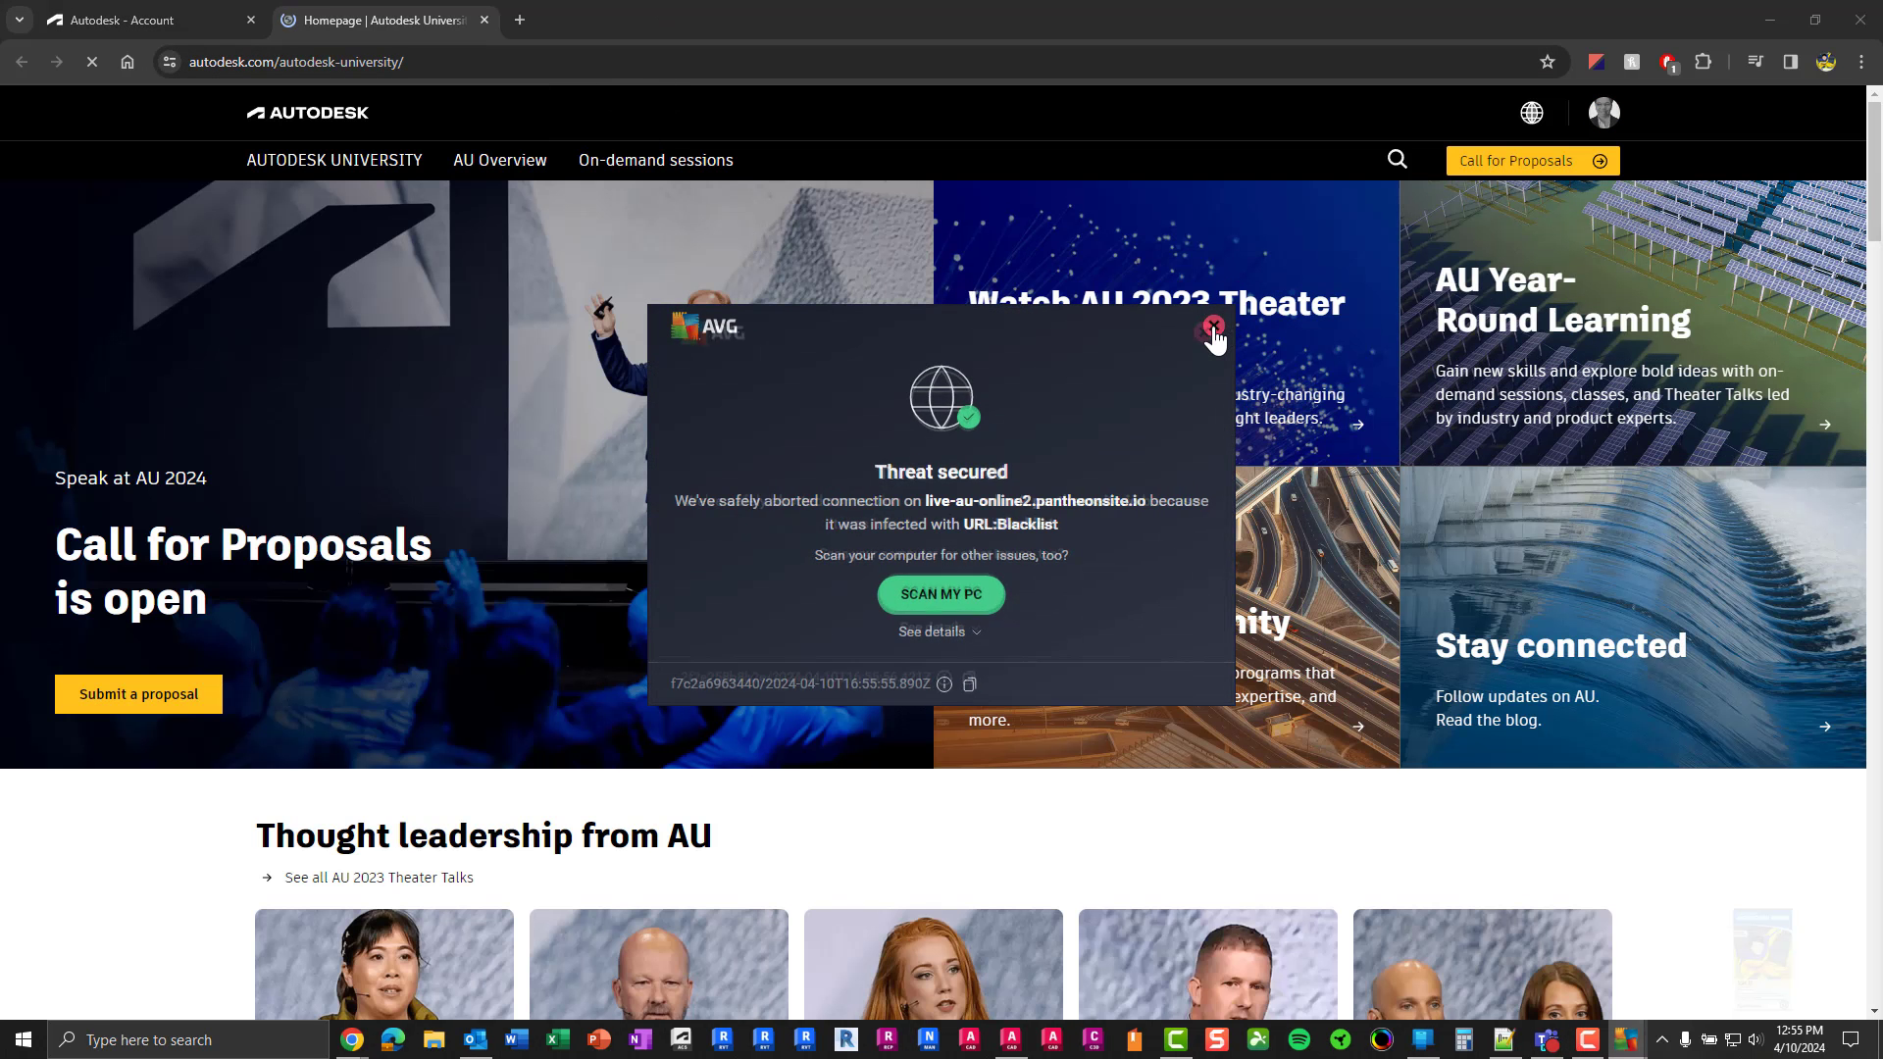
pyautogui.click(1214, 327)
pyautogui.click(1215, 322)
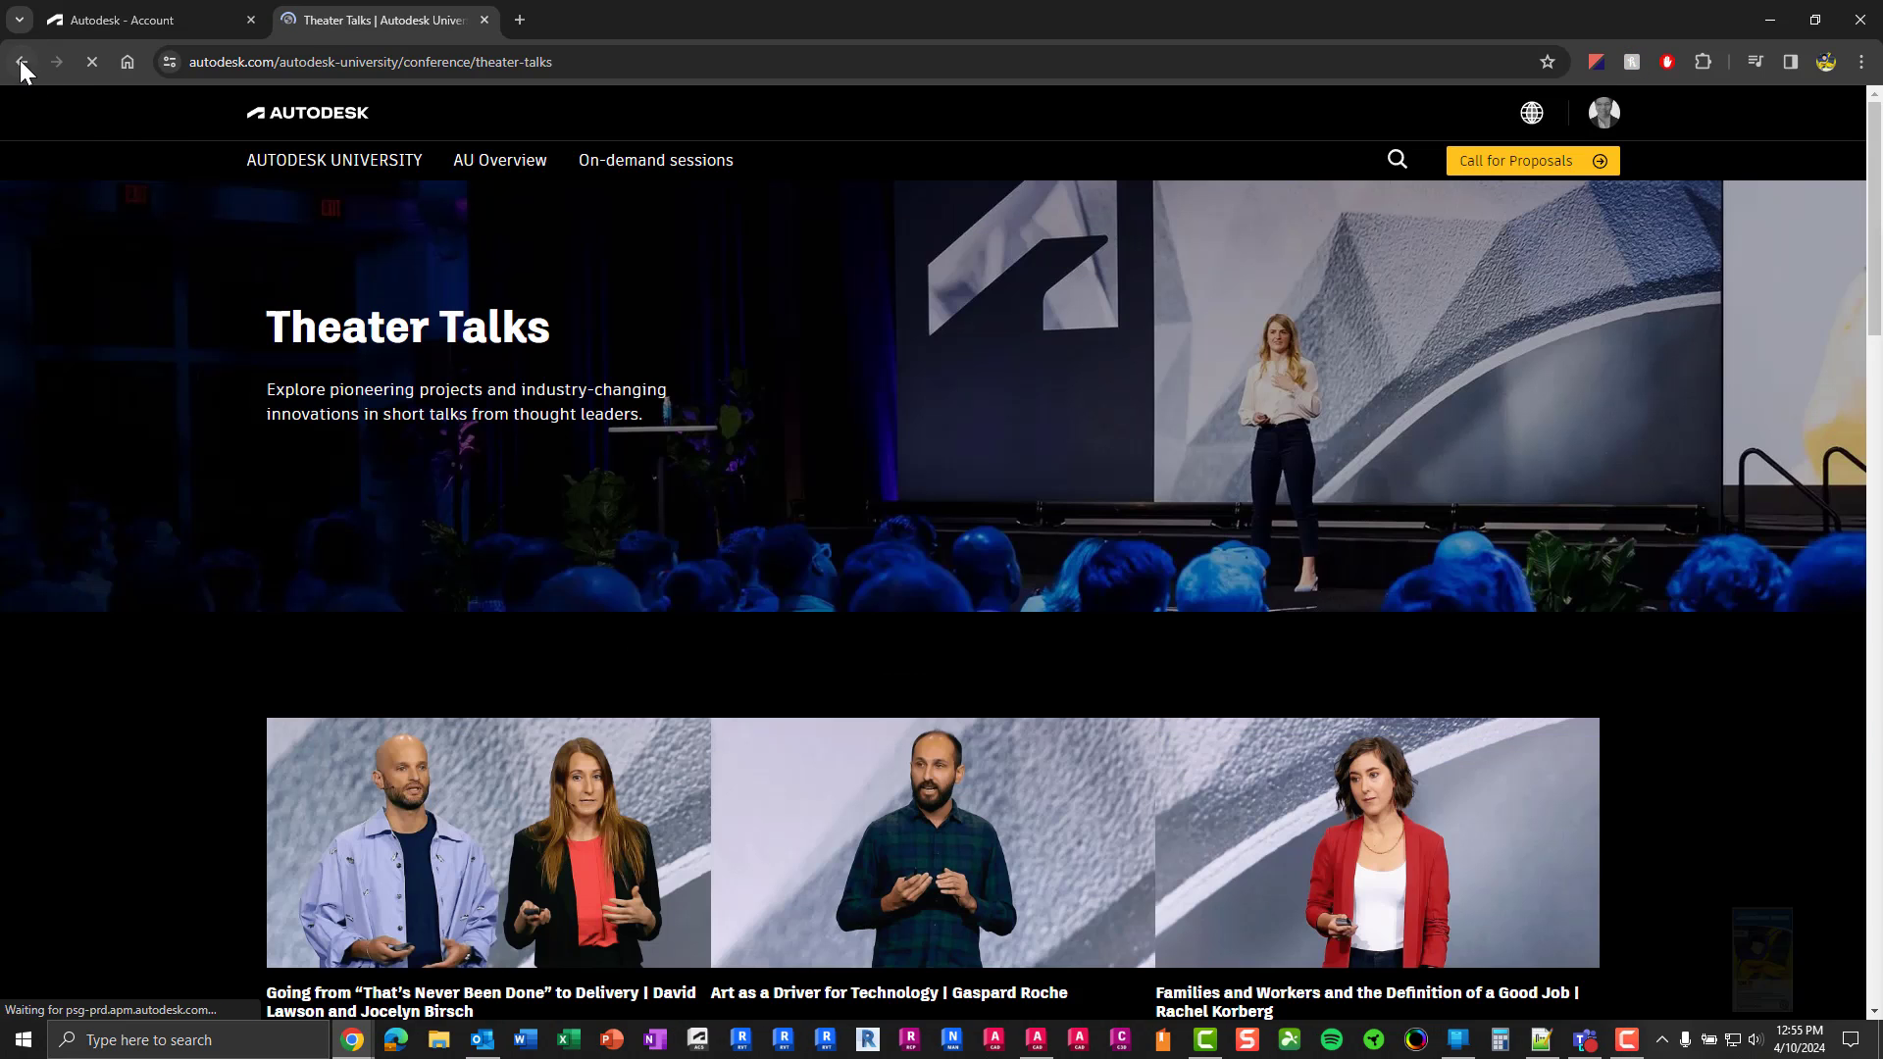
pyautogui.click(20, 62)
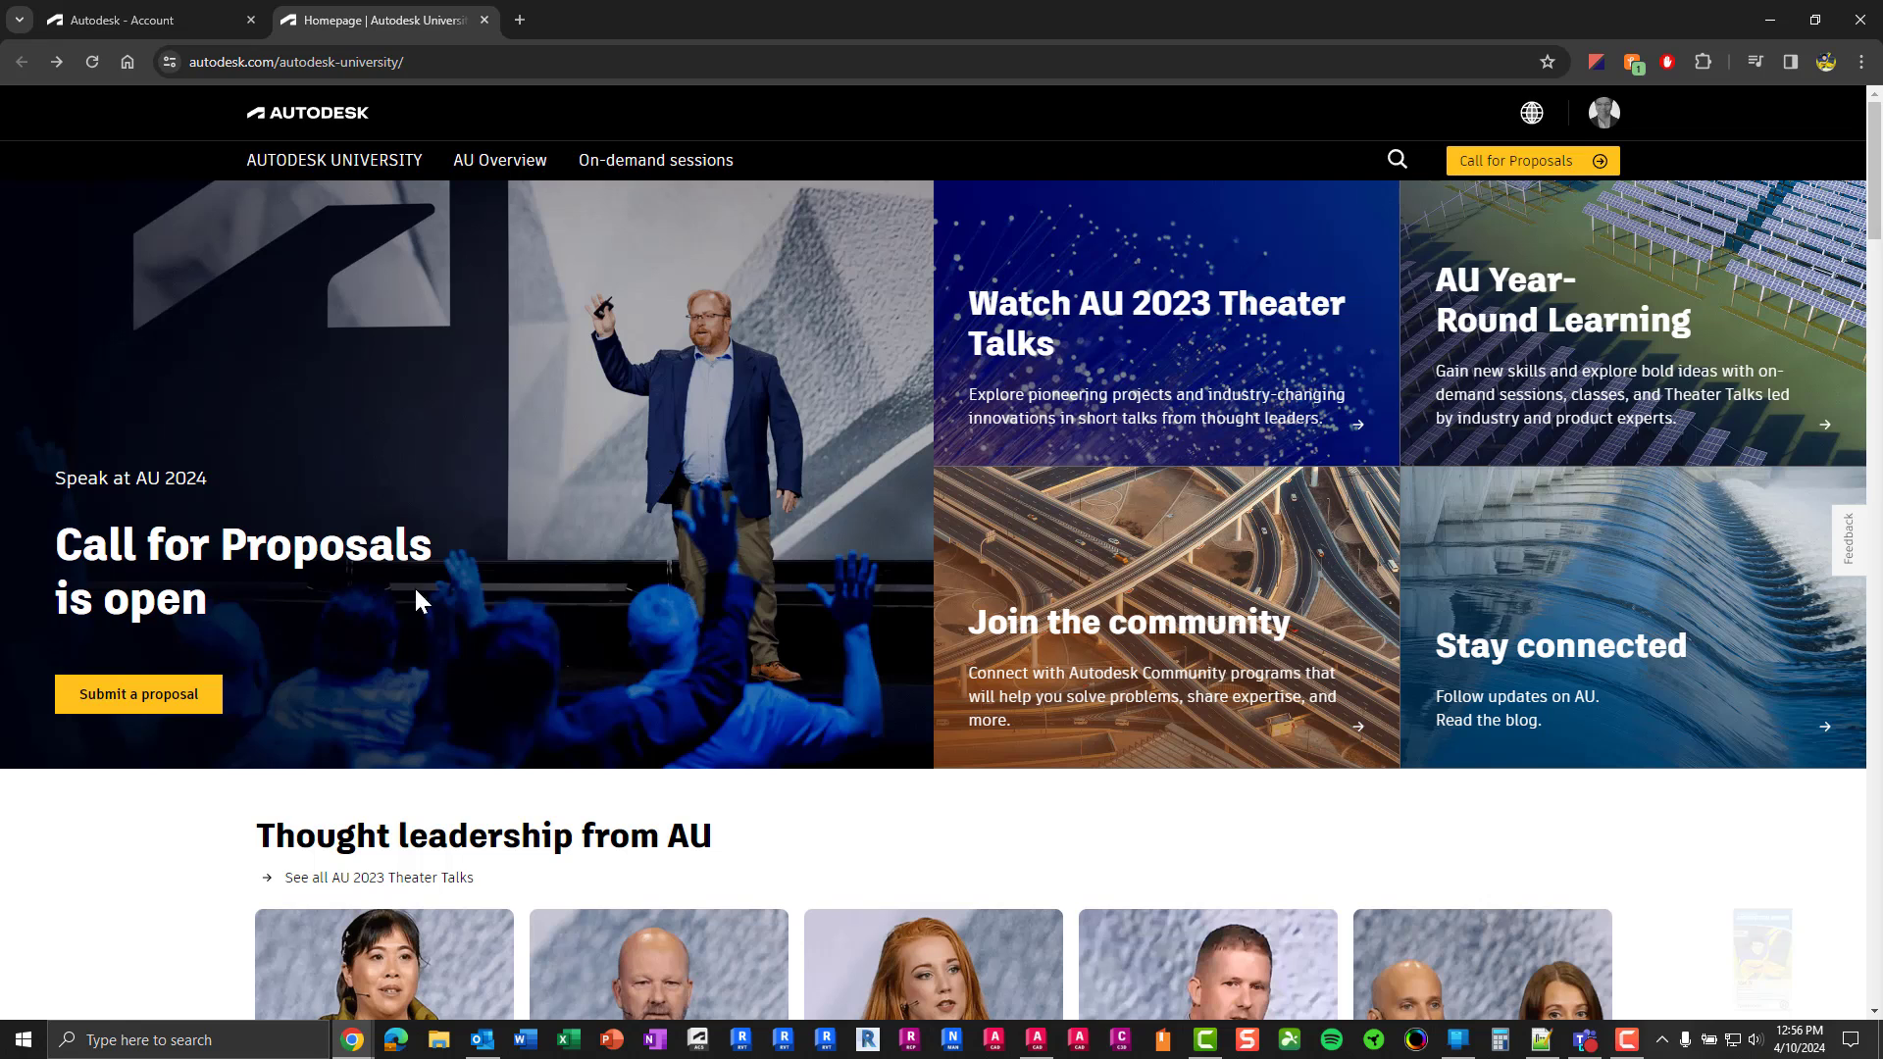
# Switch back to the Account tab, minimize the Assistant chat, and go Home after viewing All Products and Services
pyautogui.click(175, 19)
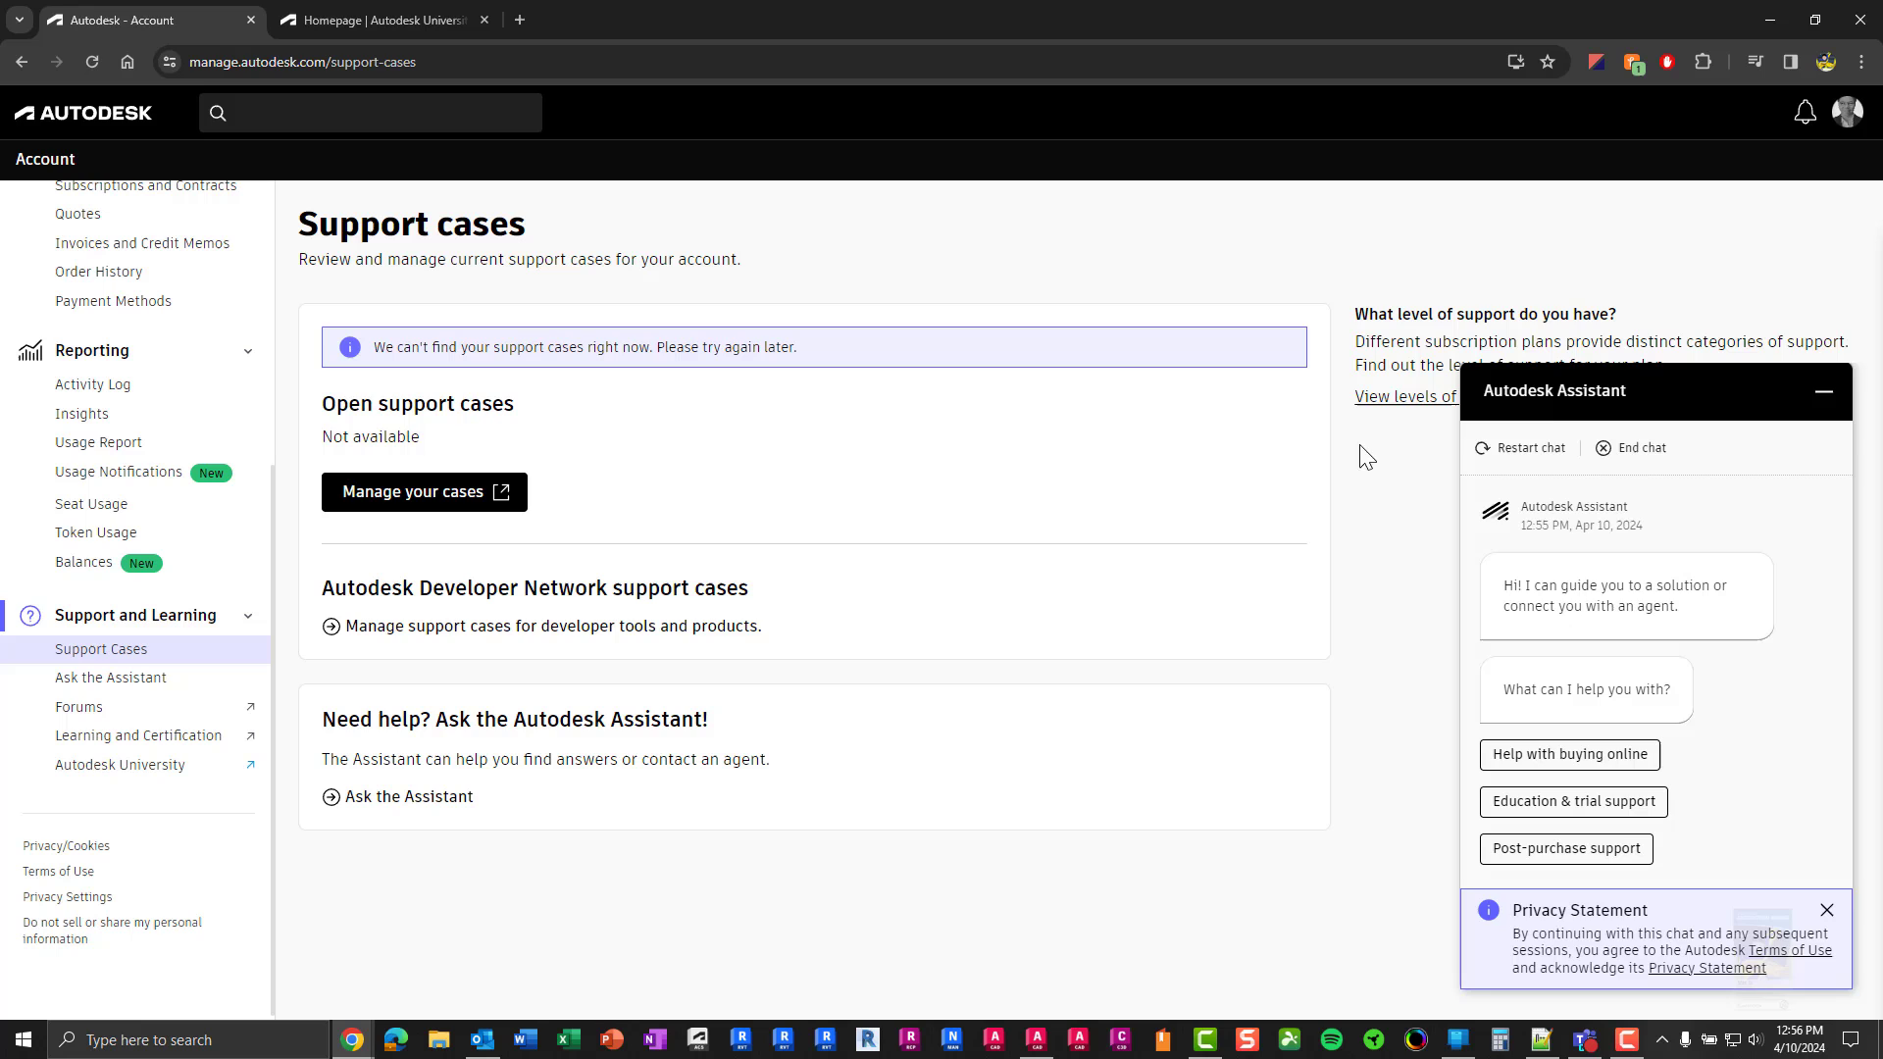
pyautogui.click(1823, 391)
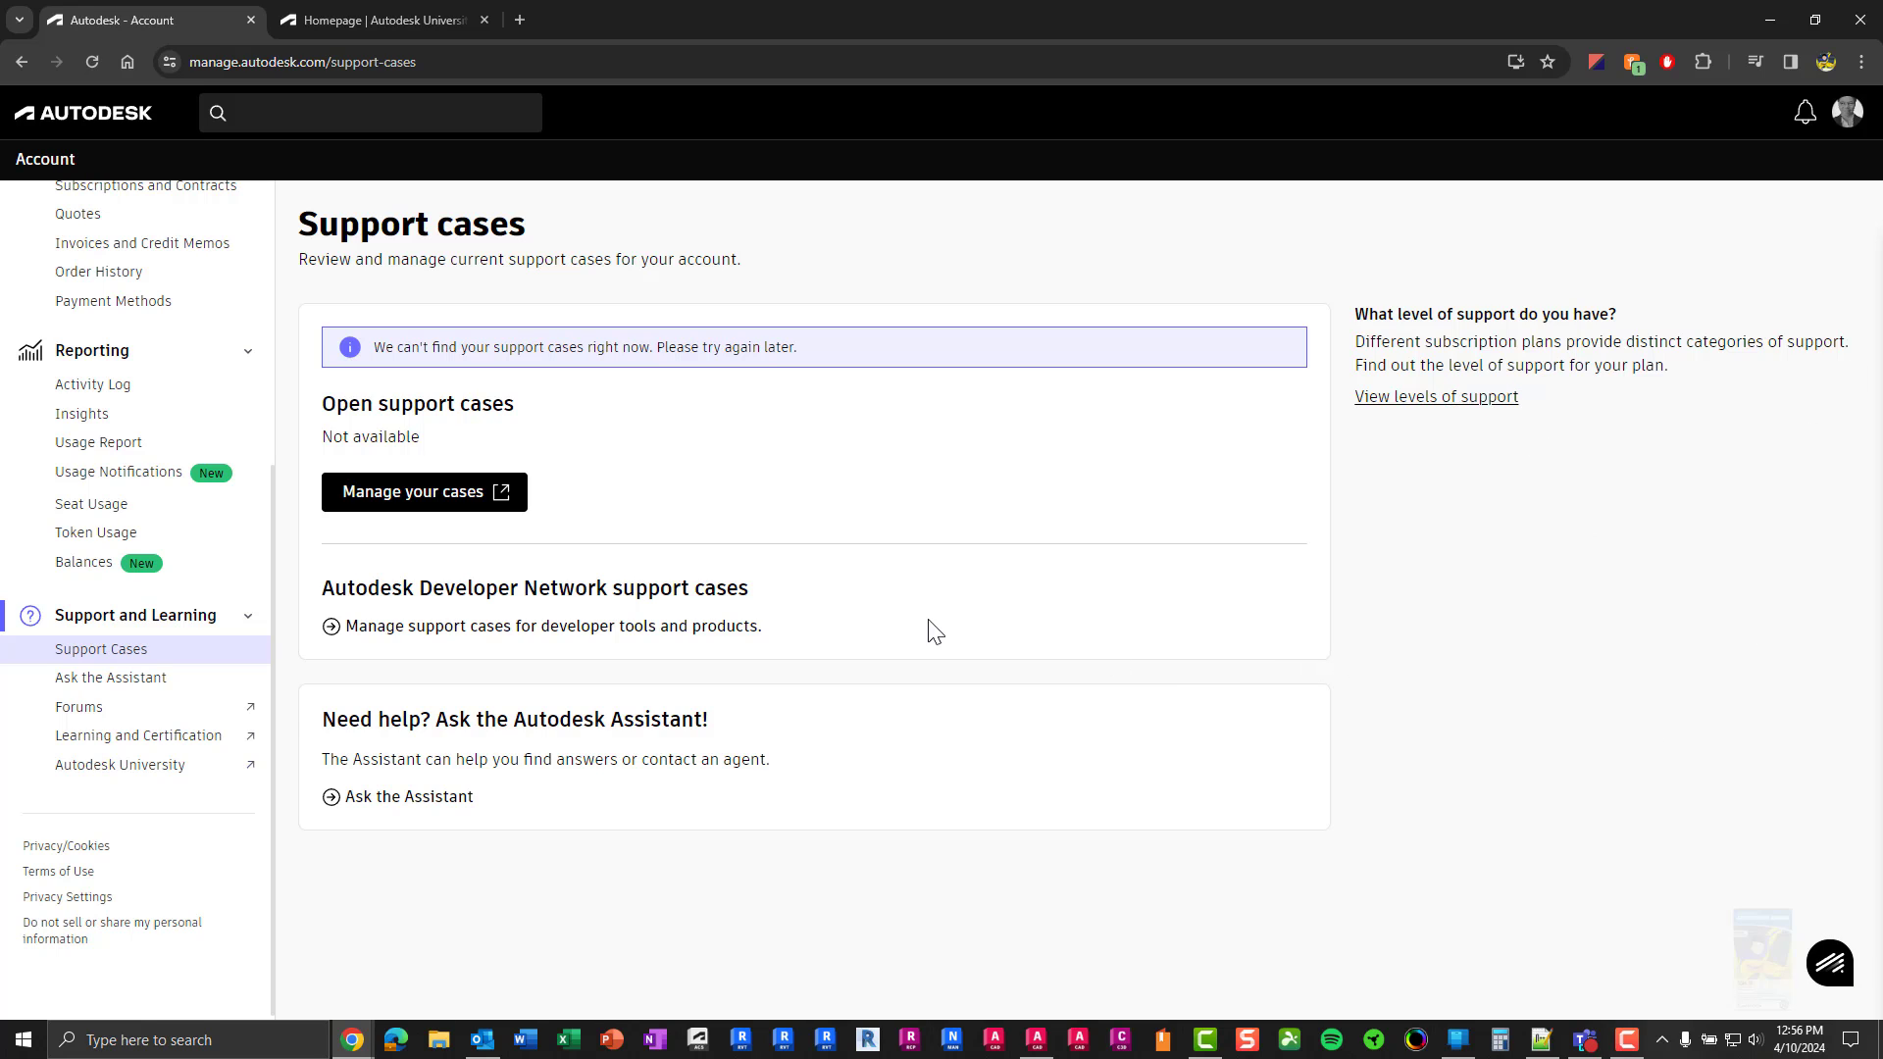
pyautogui.scroll(3, 131, 690)
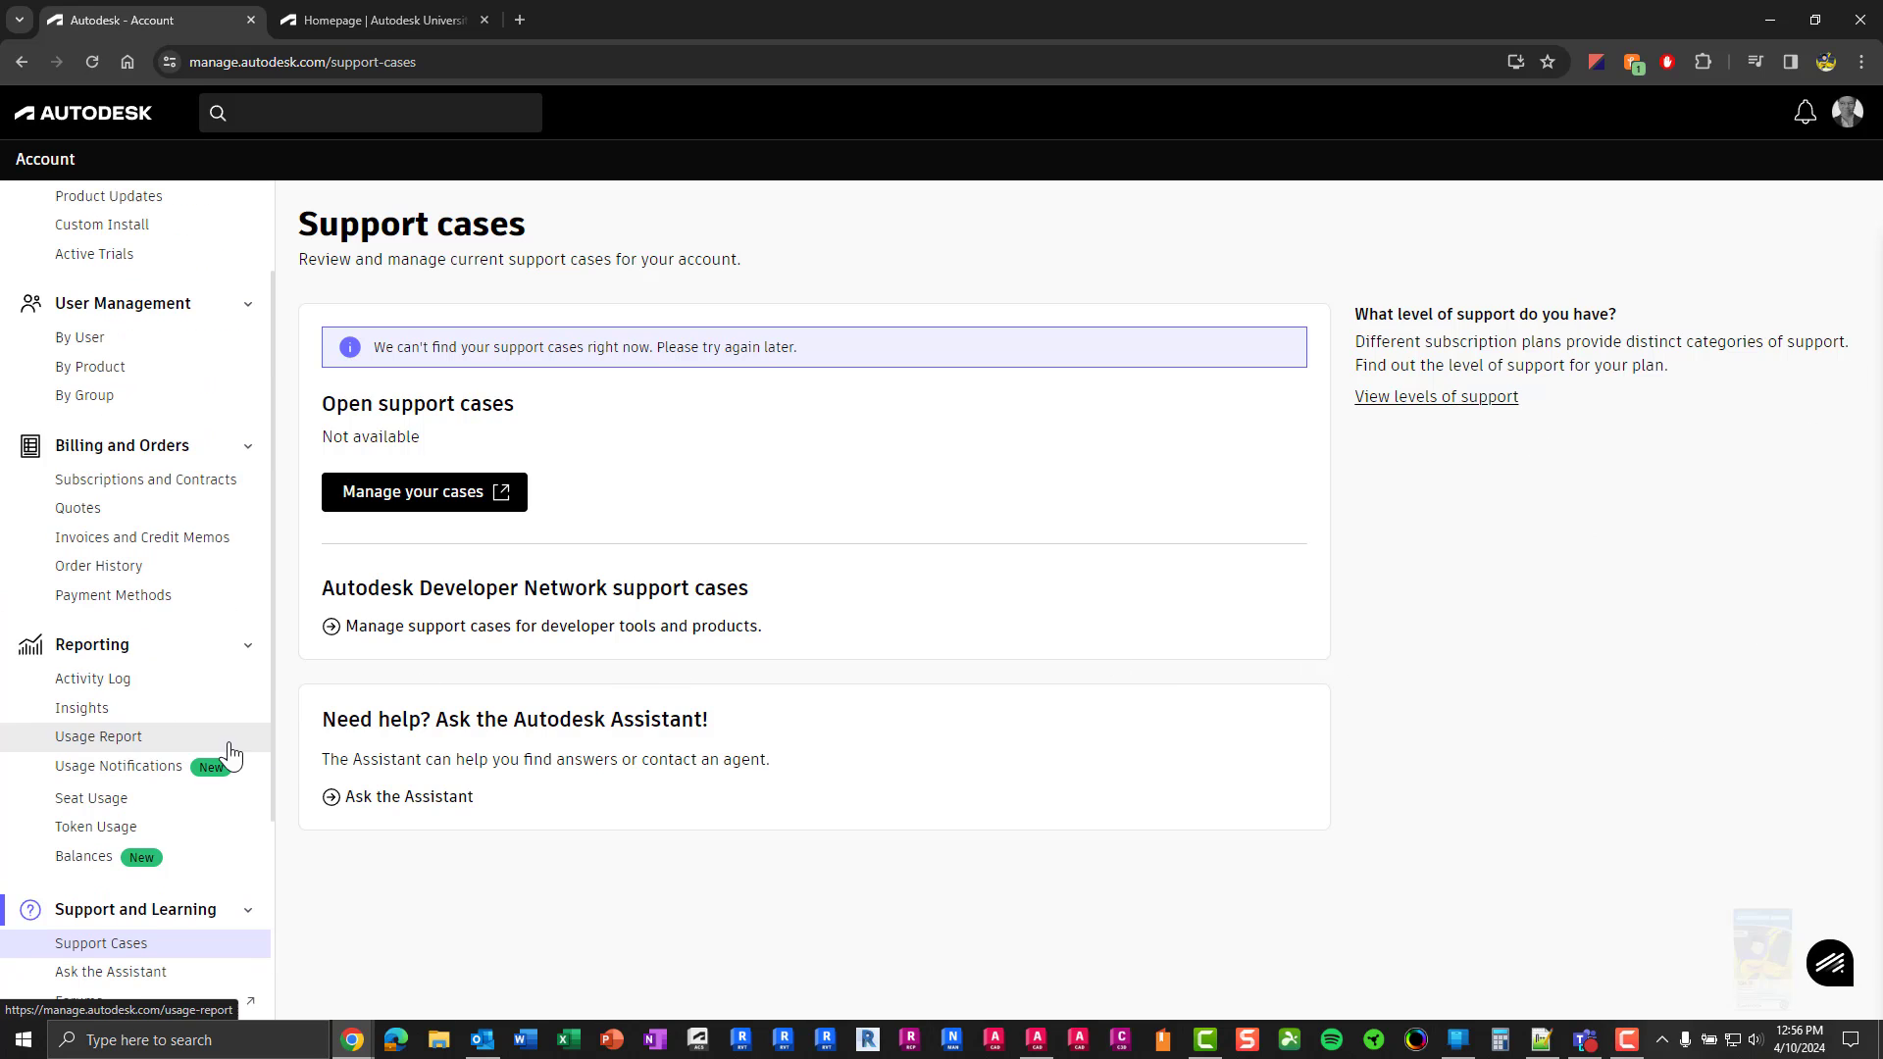
pyautogui.scroll(2, 191, 358)
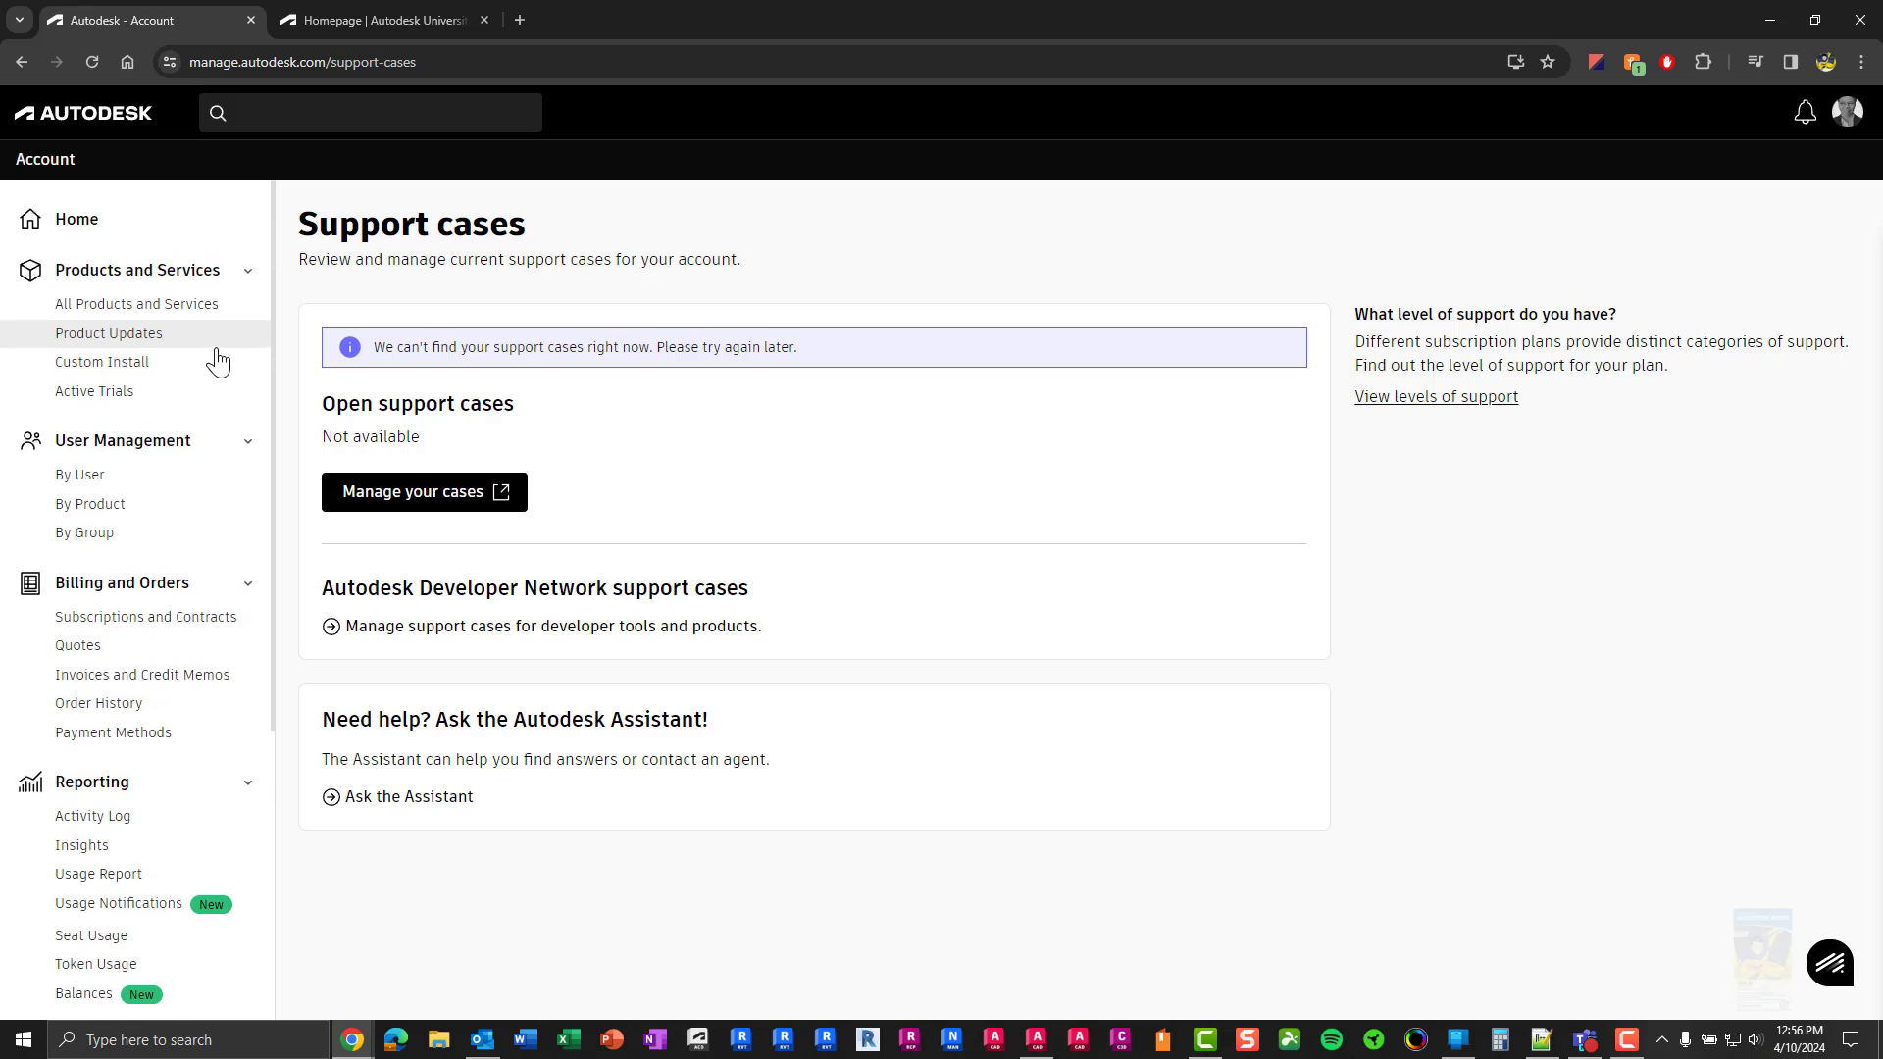
pyautogui.click(173, 310)
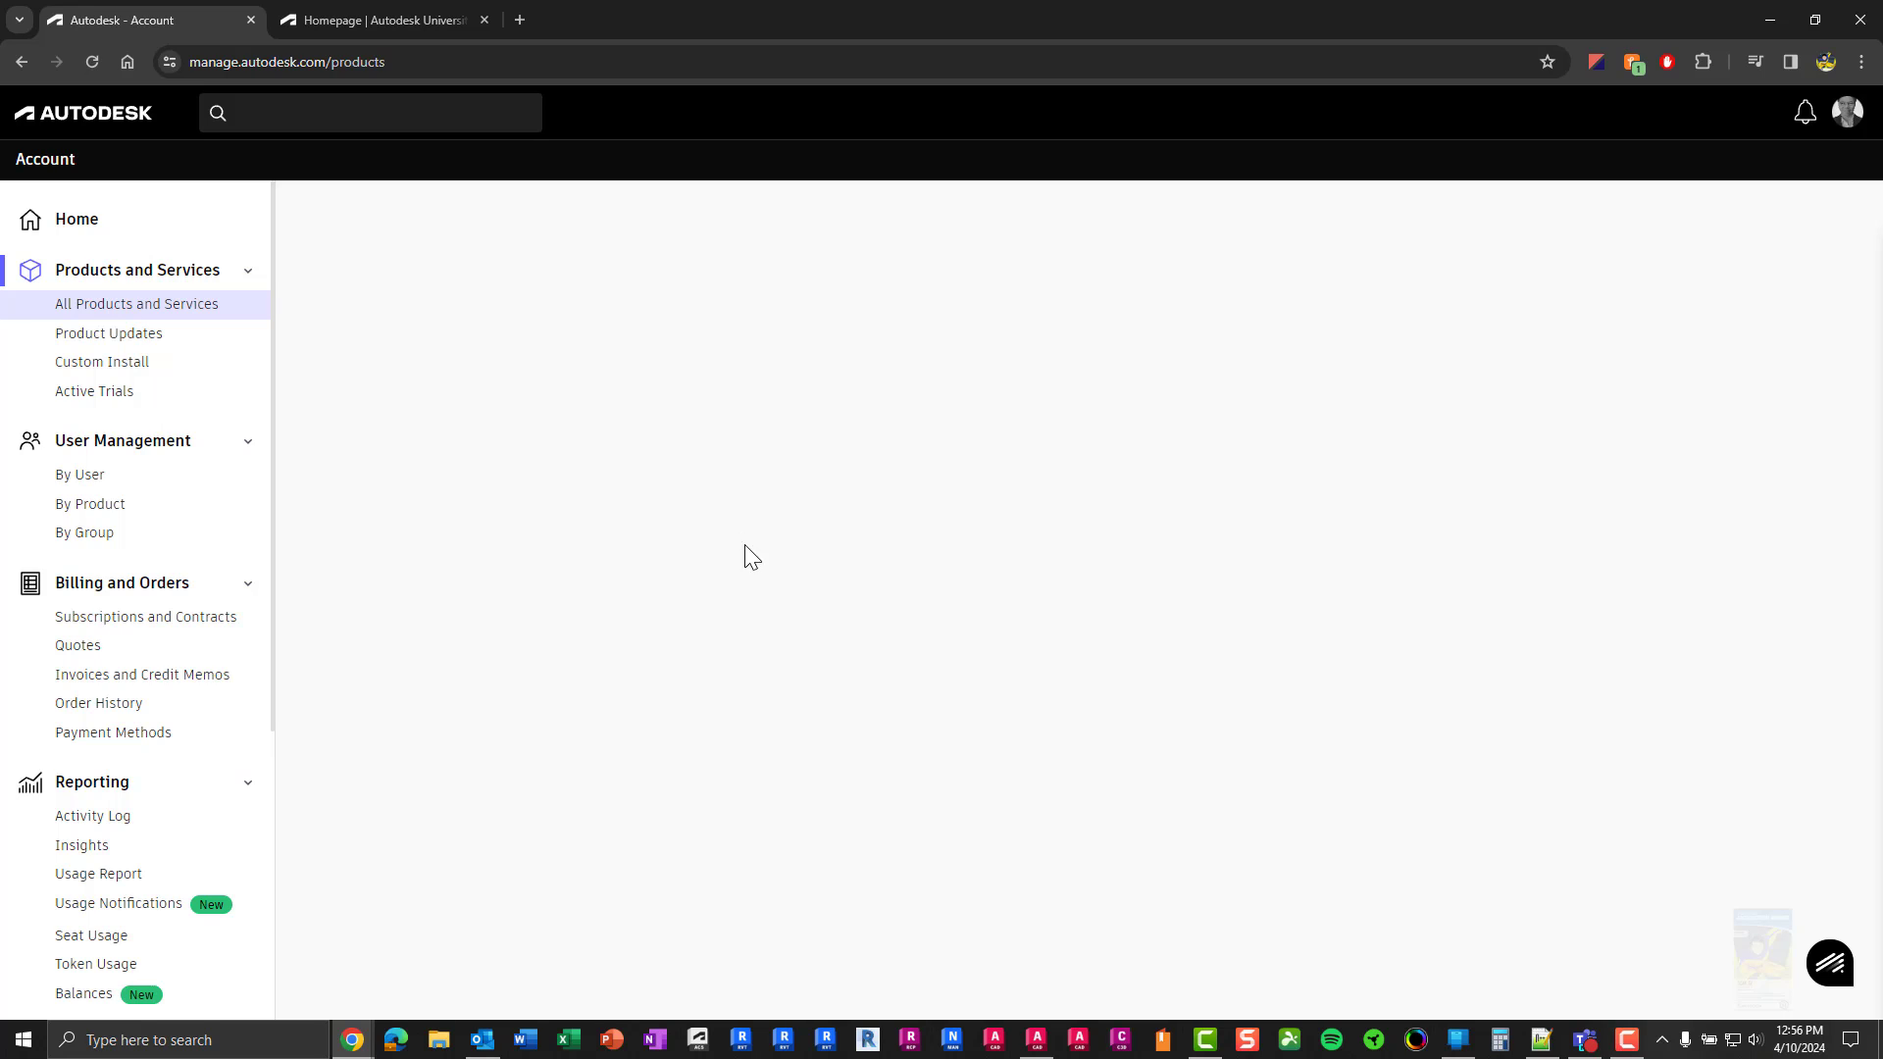
pyautogui.click(61, 227)
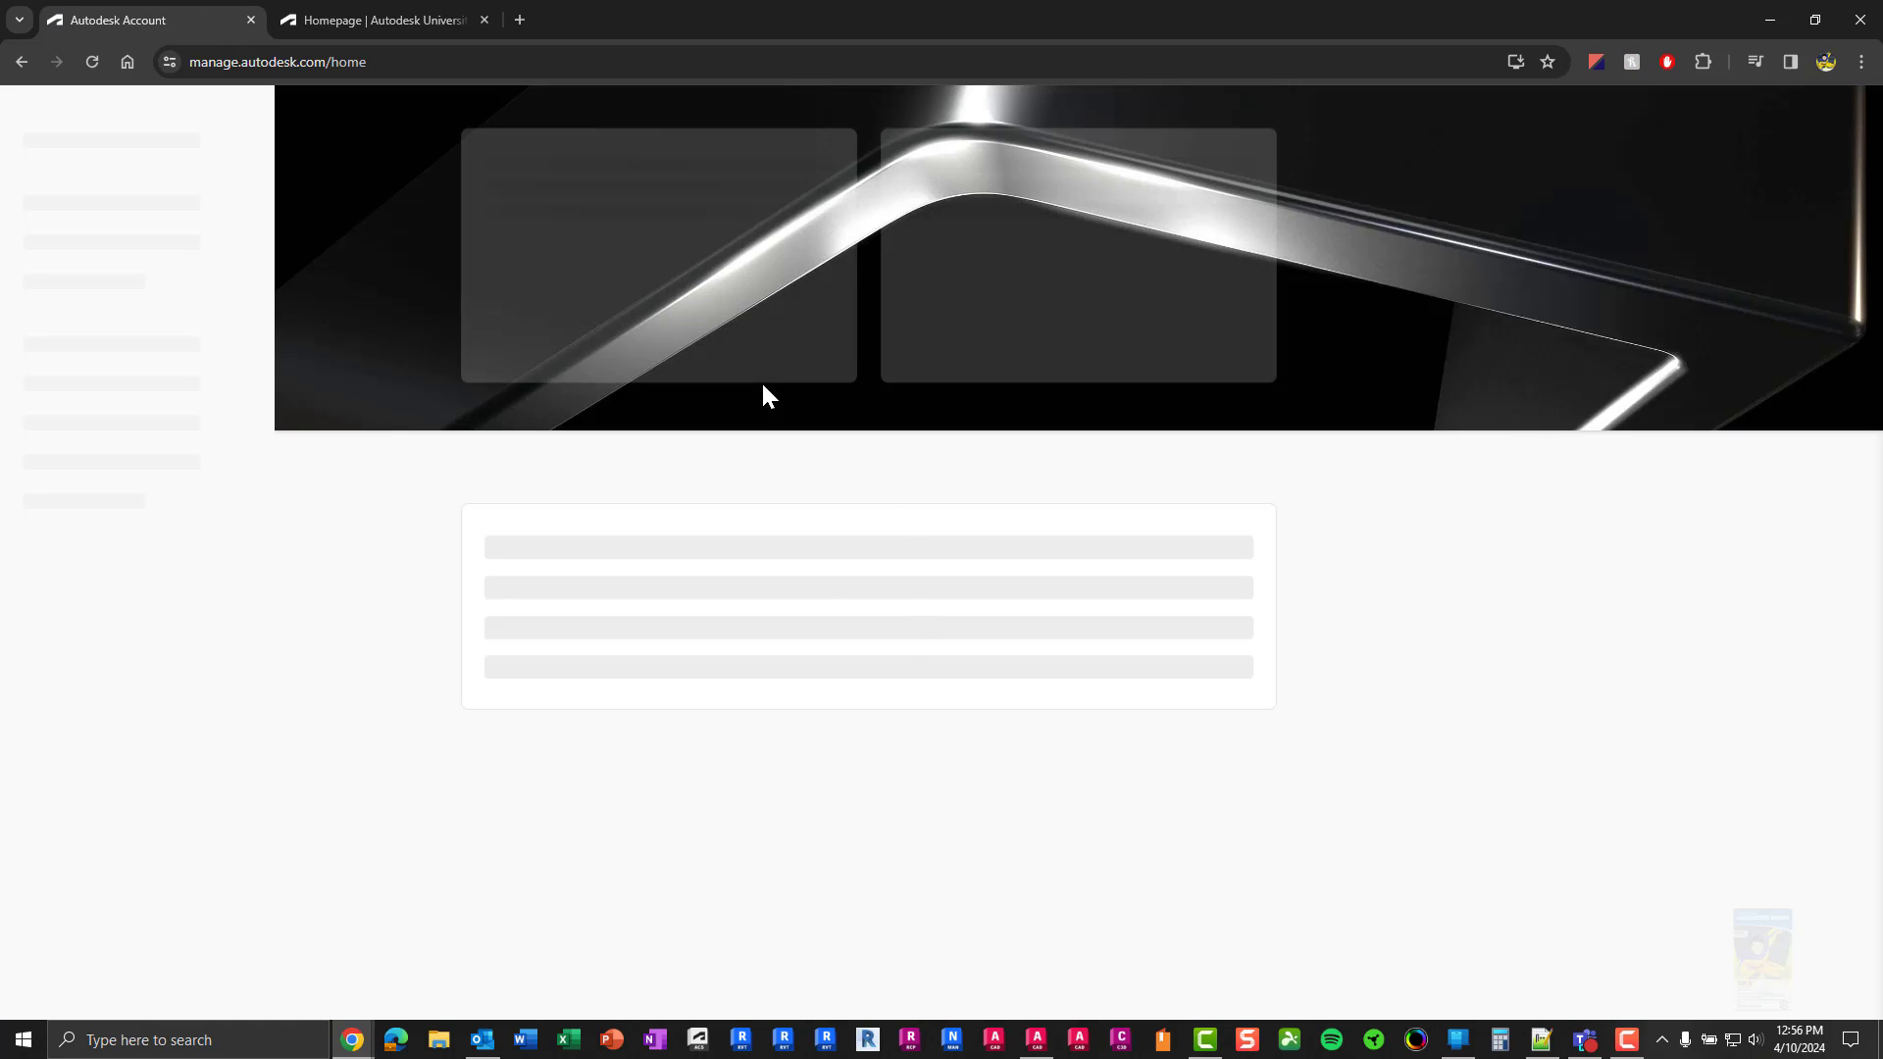